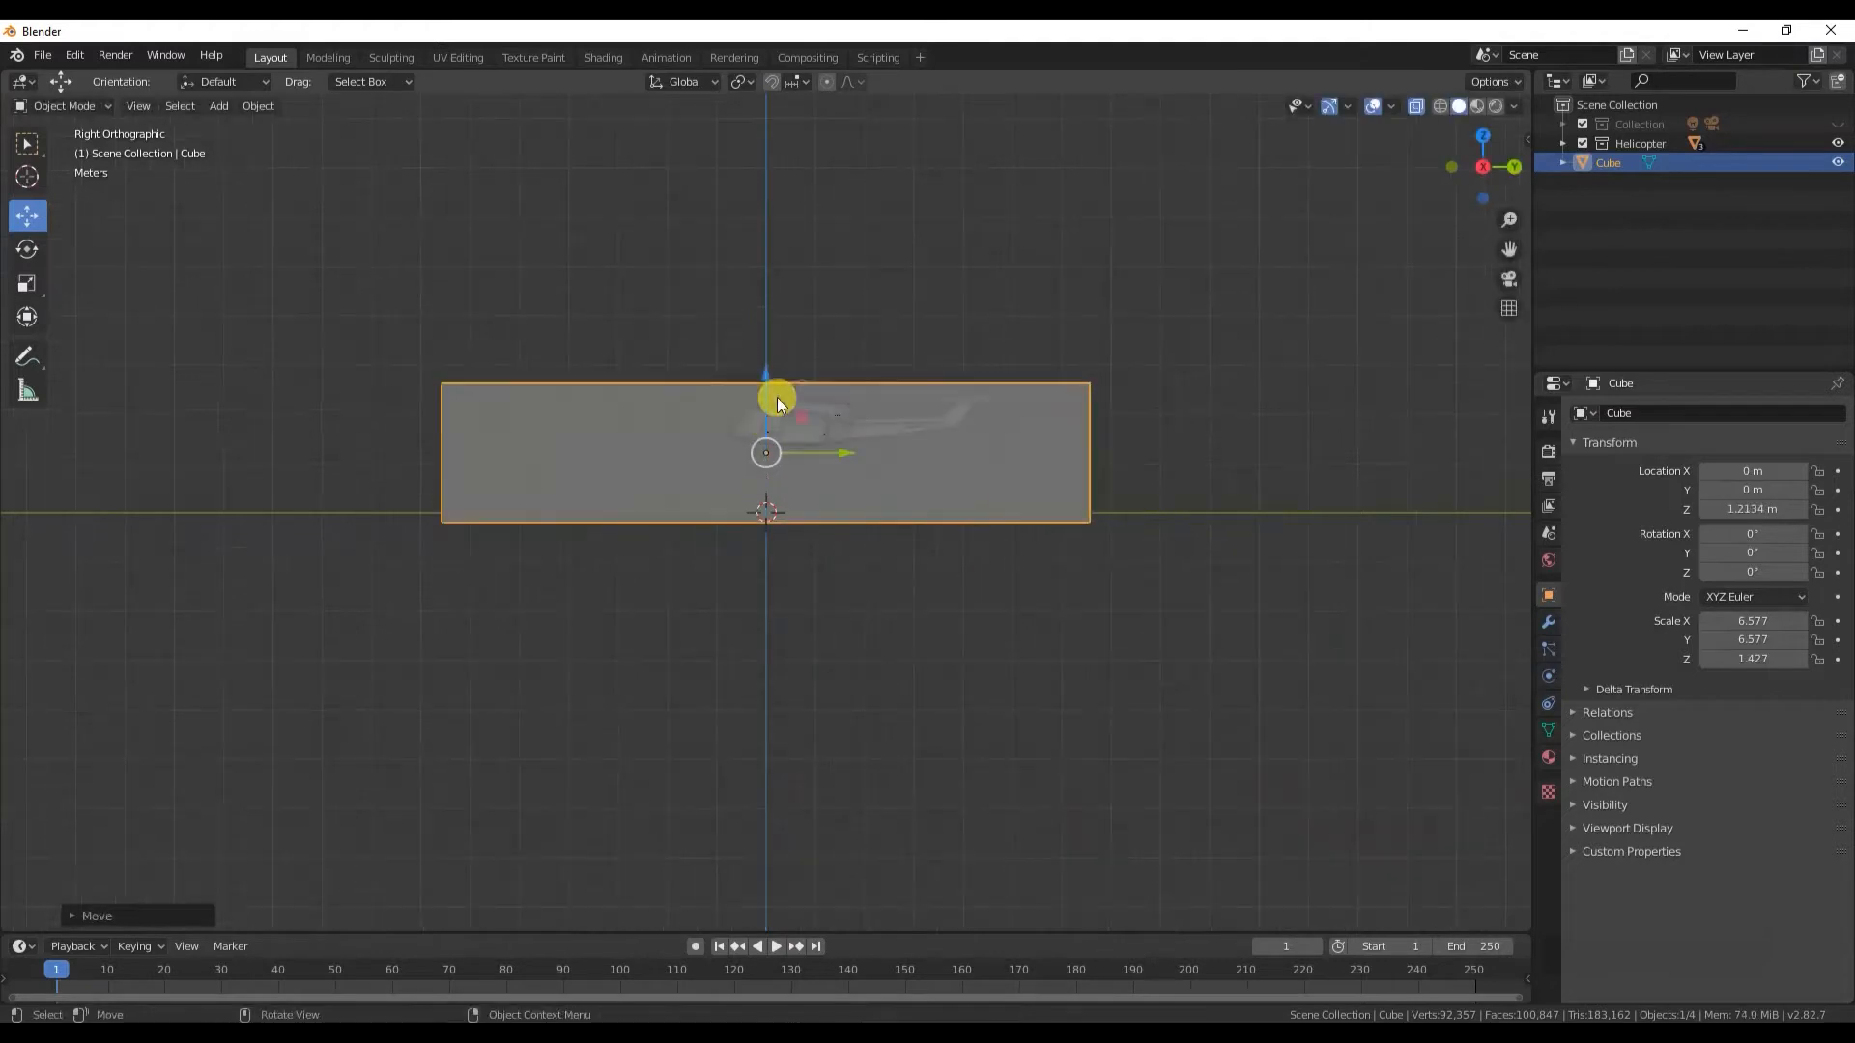
- Enlarge the cube to a scale of about 7.65 in X and Y, and raise the helicopter above it
key(s)
click(795, 350)
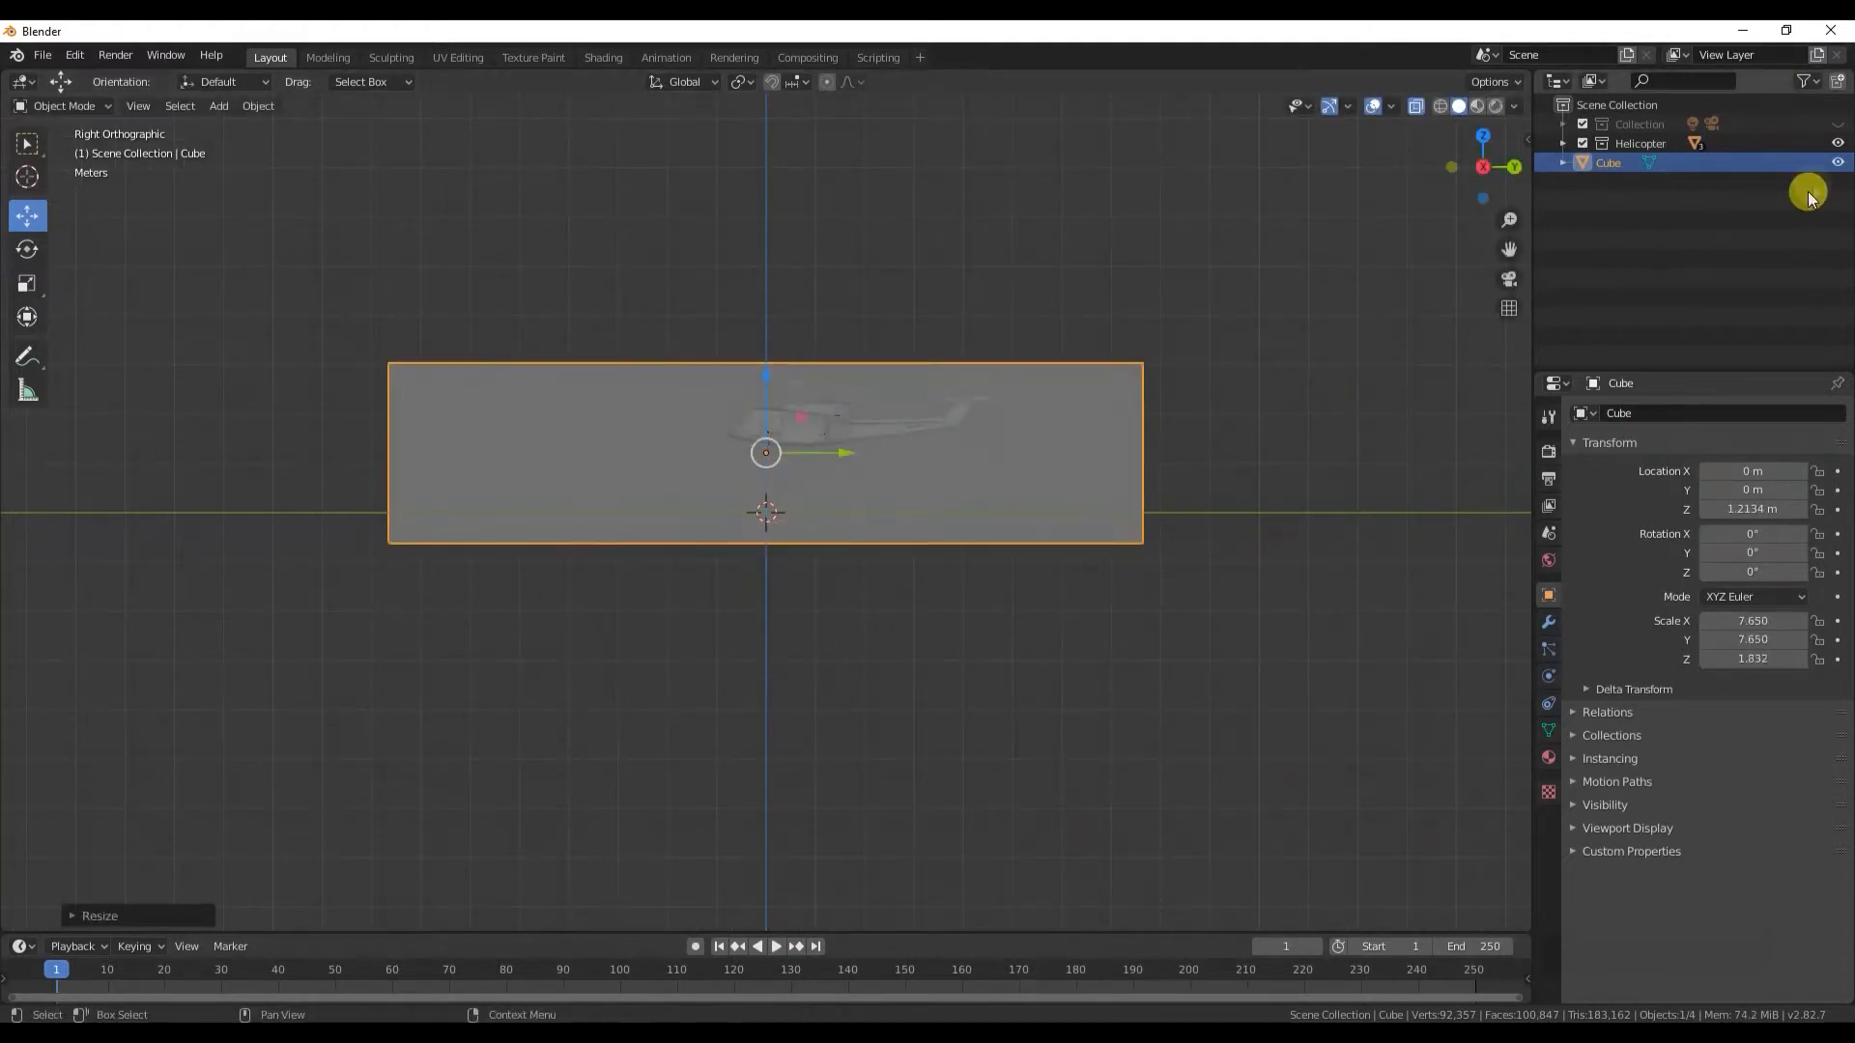
click(1838, 163)
click(832, 364)
drag(785, 446, 1251, 190)
click(1838, 162)
- Stretch the cube along Z, and scale it up overall to about 8.849 in X and Y and 2.995 in Z
scroll(1523, 271, up, 4)
drag(1520, 267, 1521, 405)
scroll(1045, 622, down, 1)
click(1044, 621)
key(s)
key(z)
click(1150, 531)
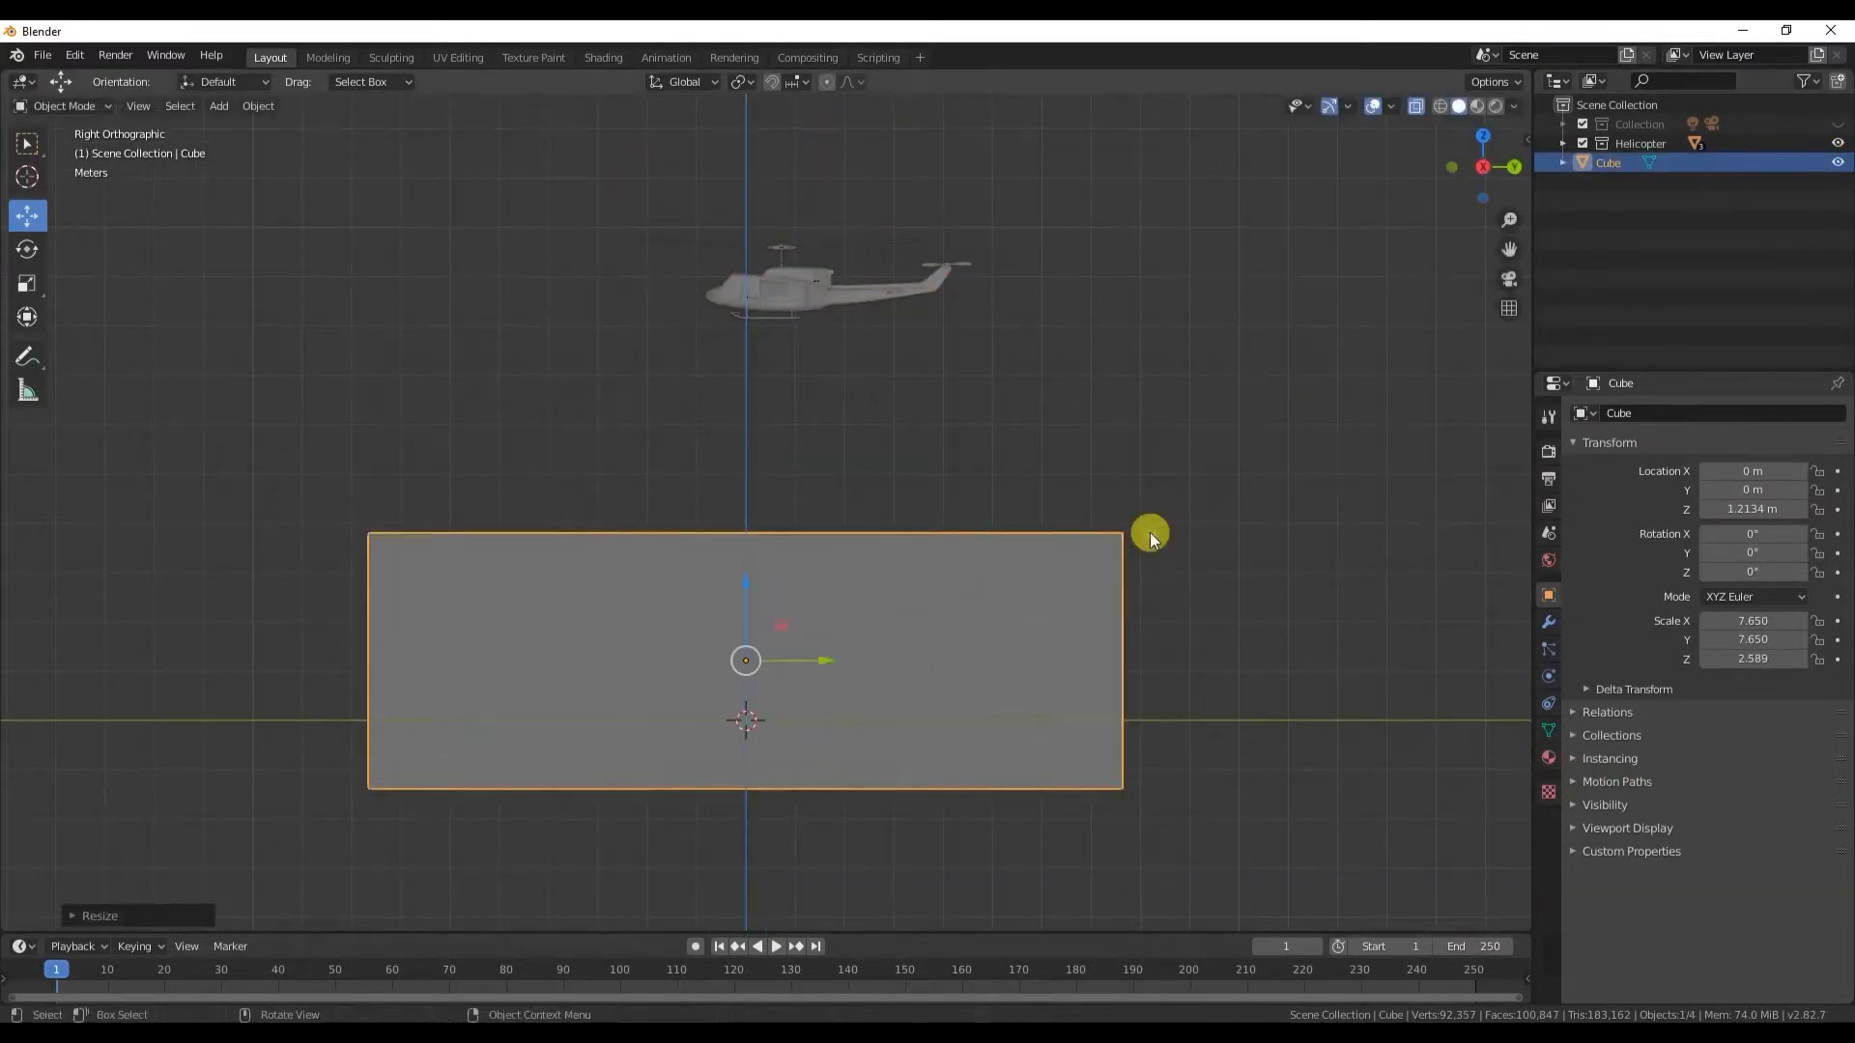
key(s)
click(1205, 519)
- Rename the cube as Flow, duplicate it in place, and rename the other box as Domain
scroll(1085, 629, down, 4)
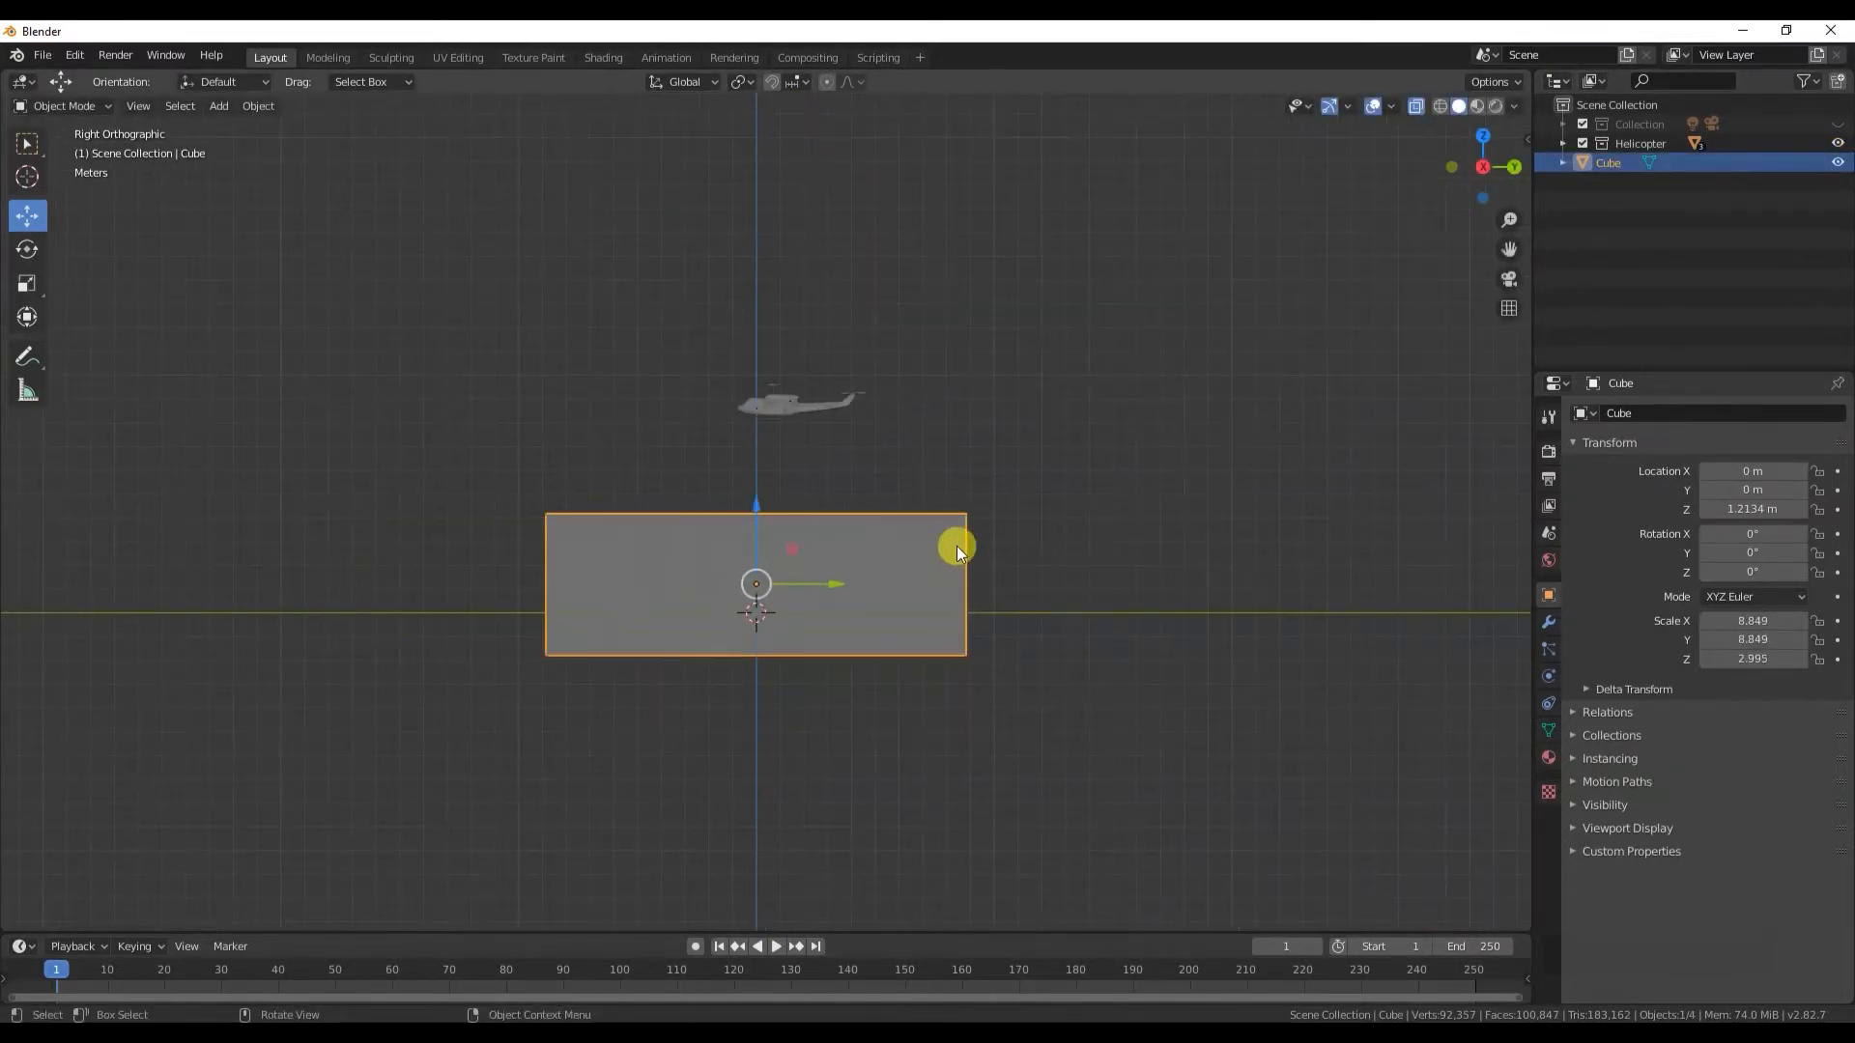
key(Return)
key(shift+d)
right_click(887, 543)
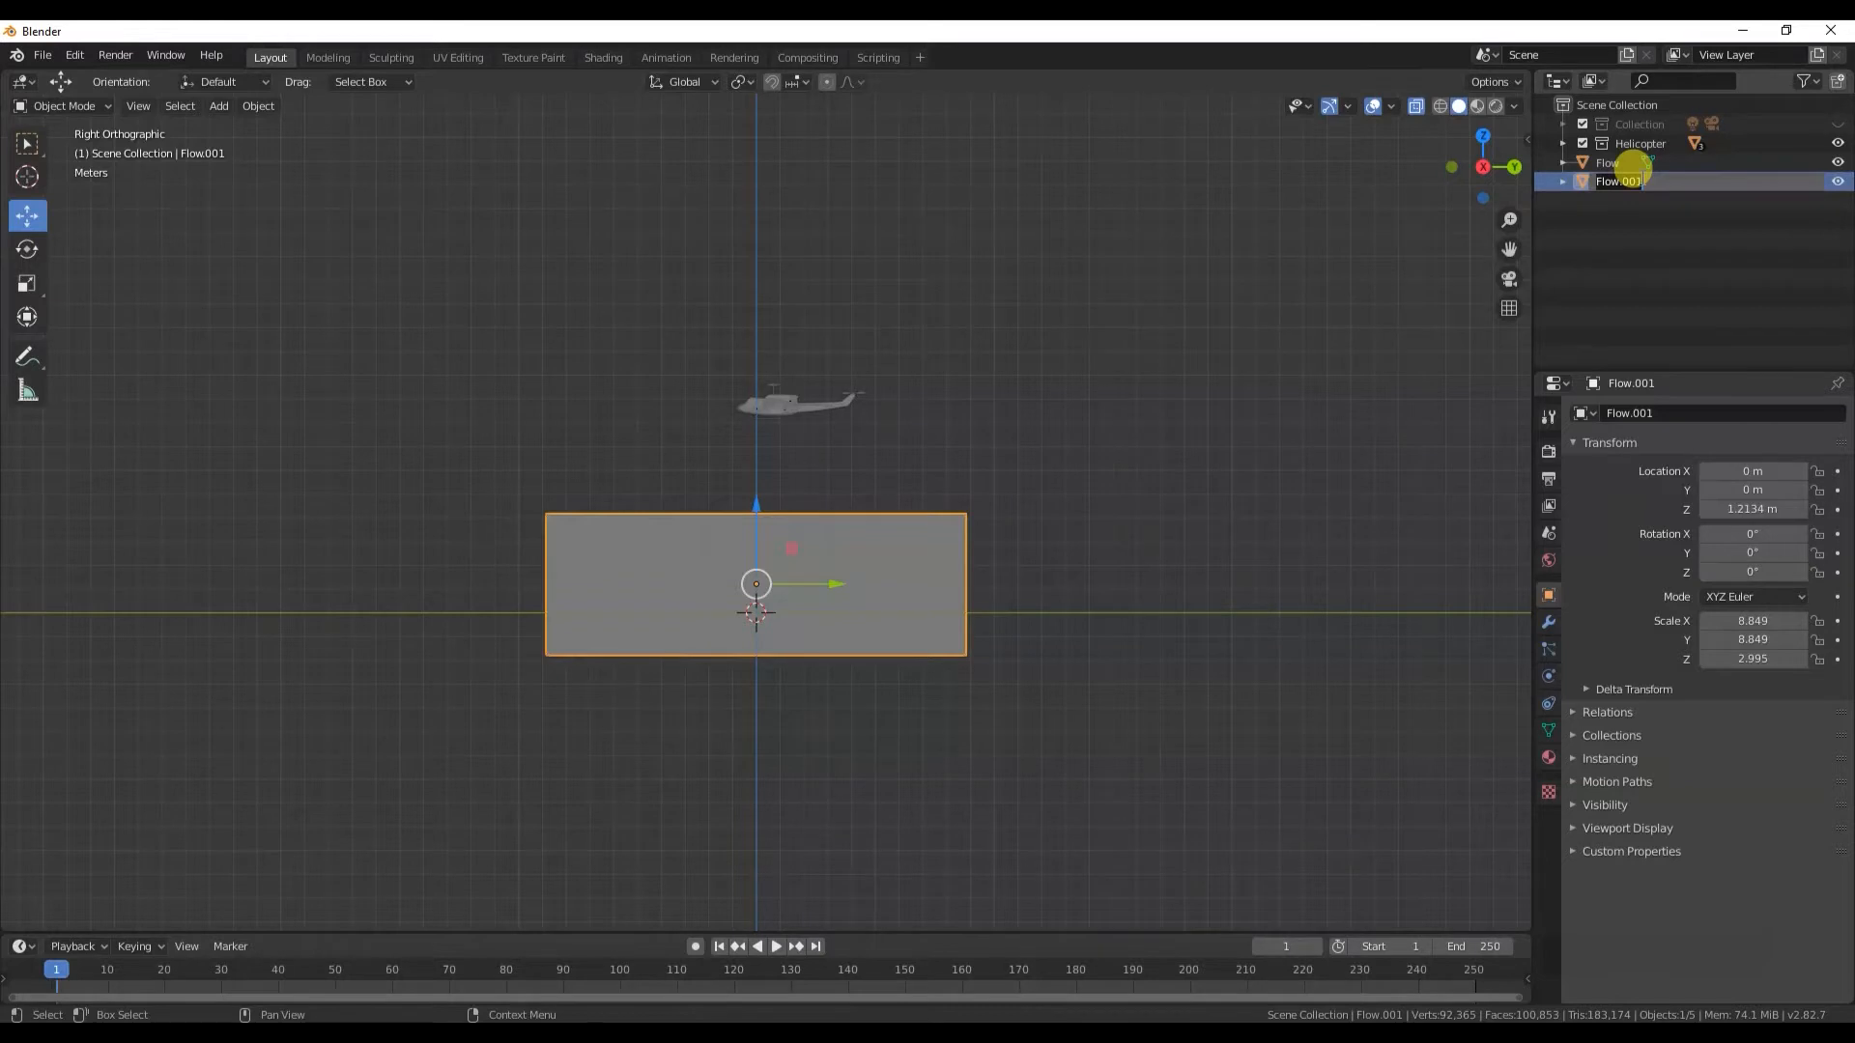
key(Return)
- Raise the Domain's top face along Z so the box becomes roughly cubic and encloses the helicopter
key(Tab)
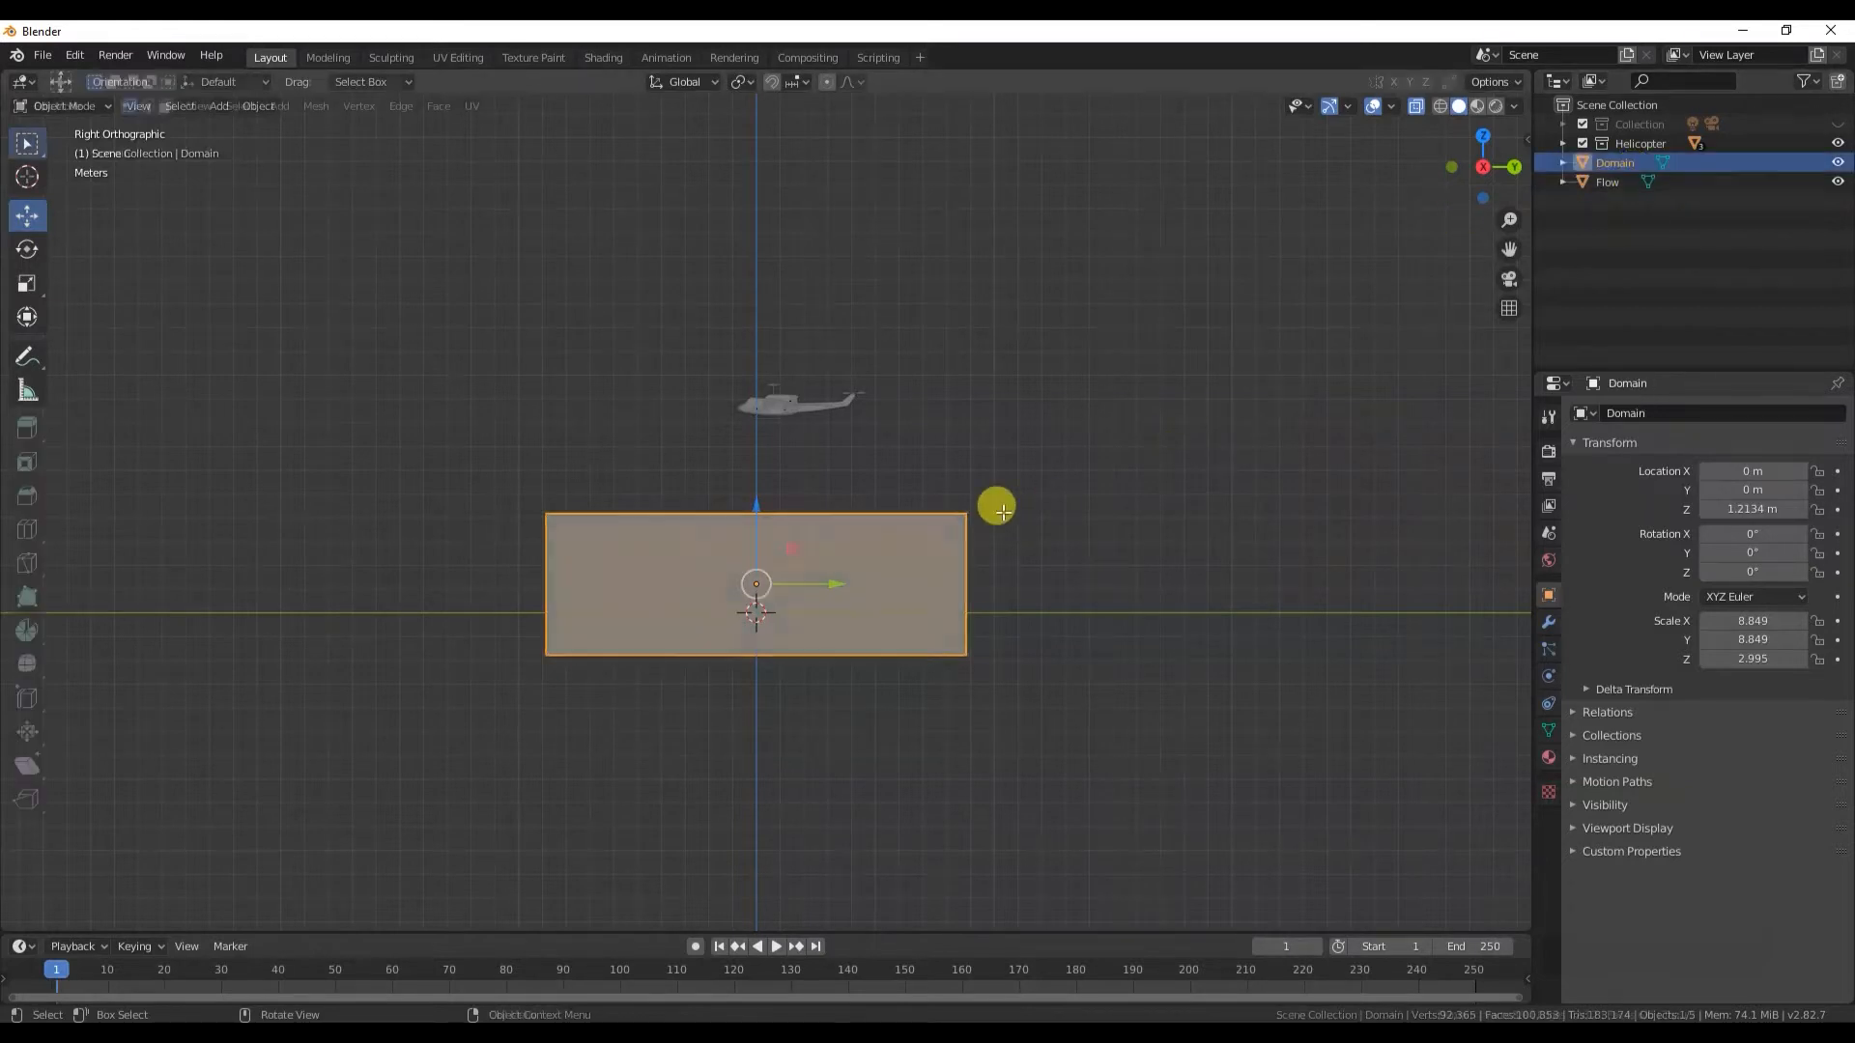
click(1416, 106)
drag(1164, 458, 464, 541)
scroll(529, 698, down, 2)
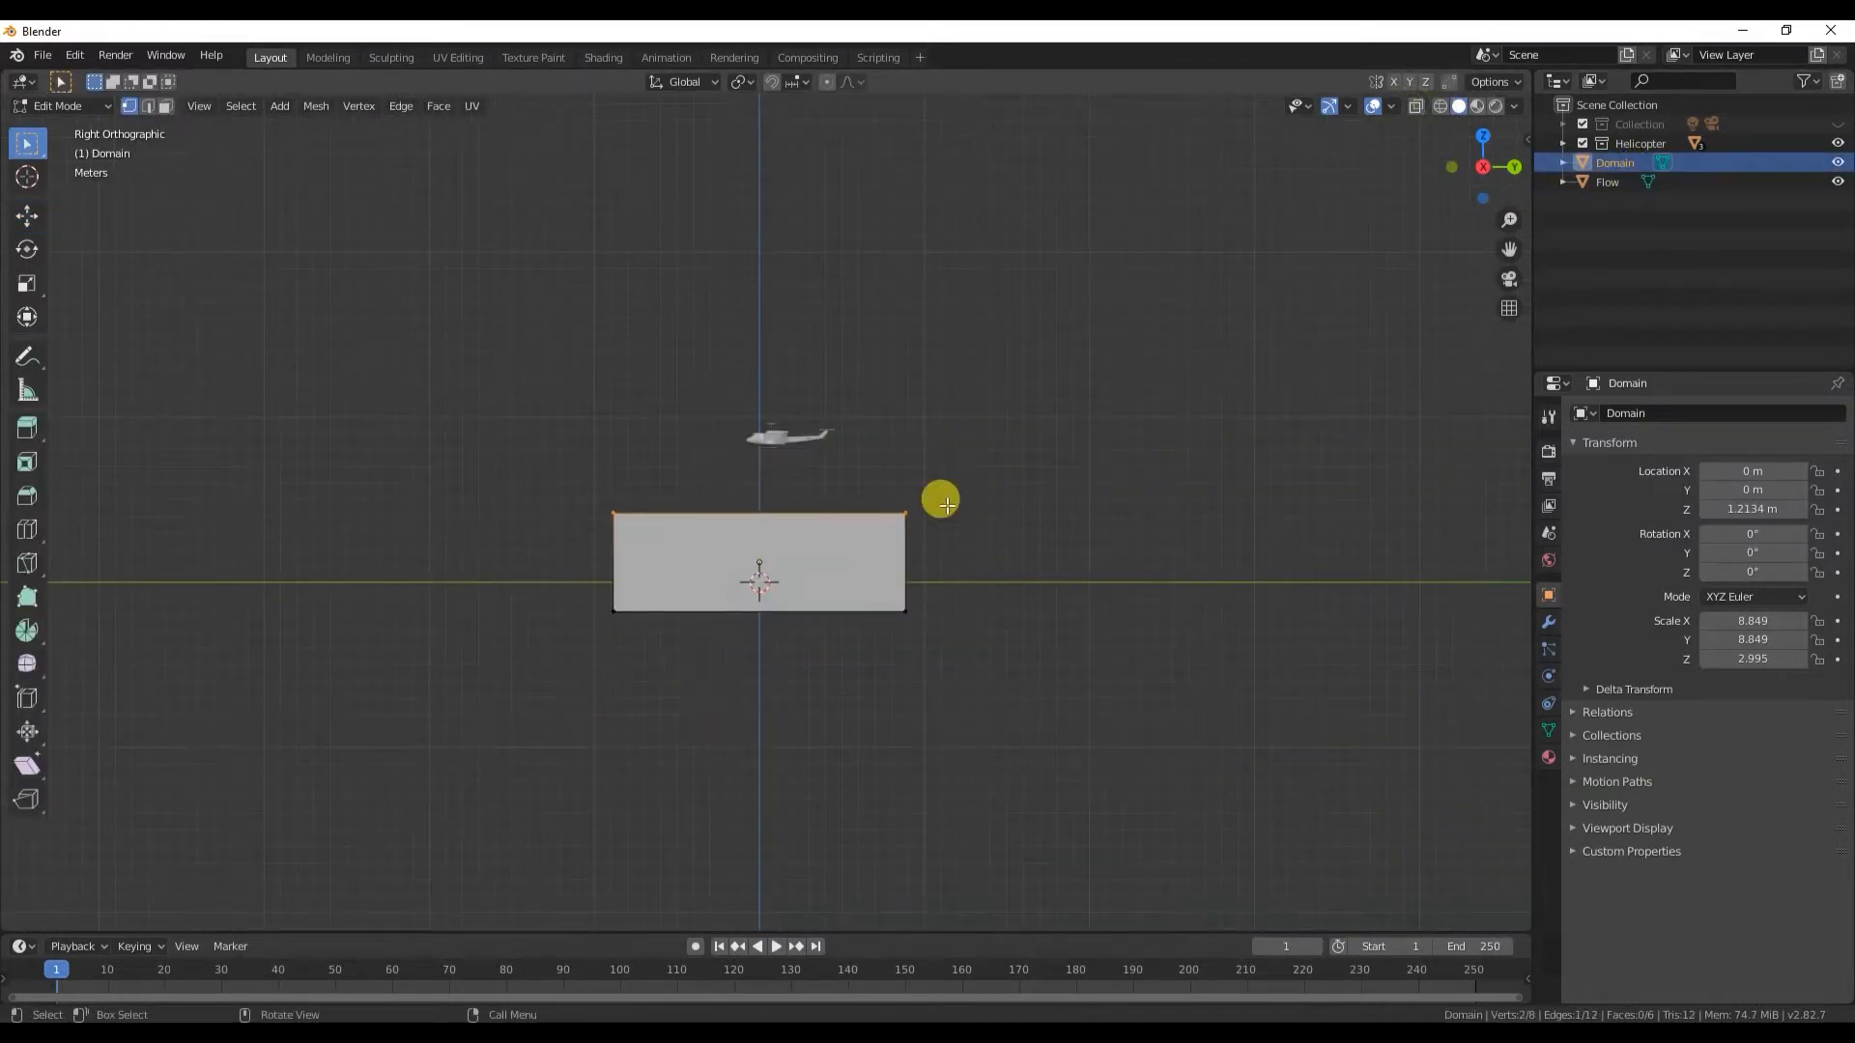
click(1399, 108)
key(g)
key(z)
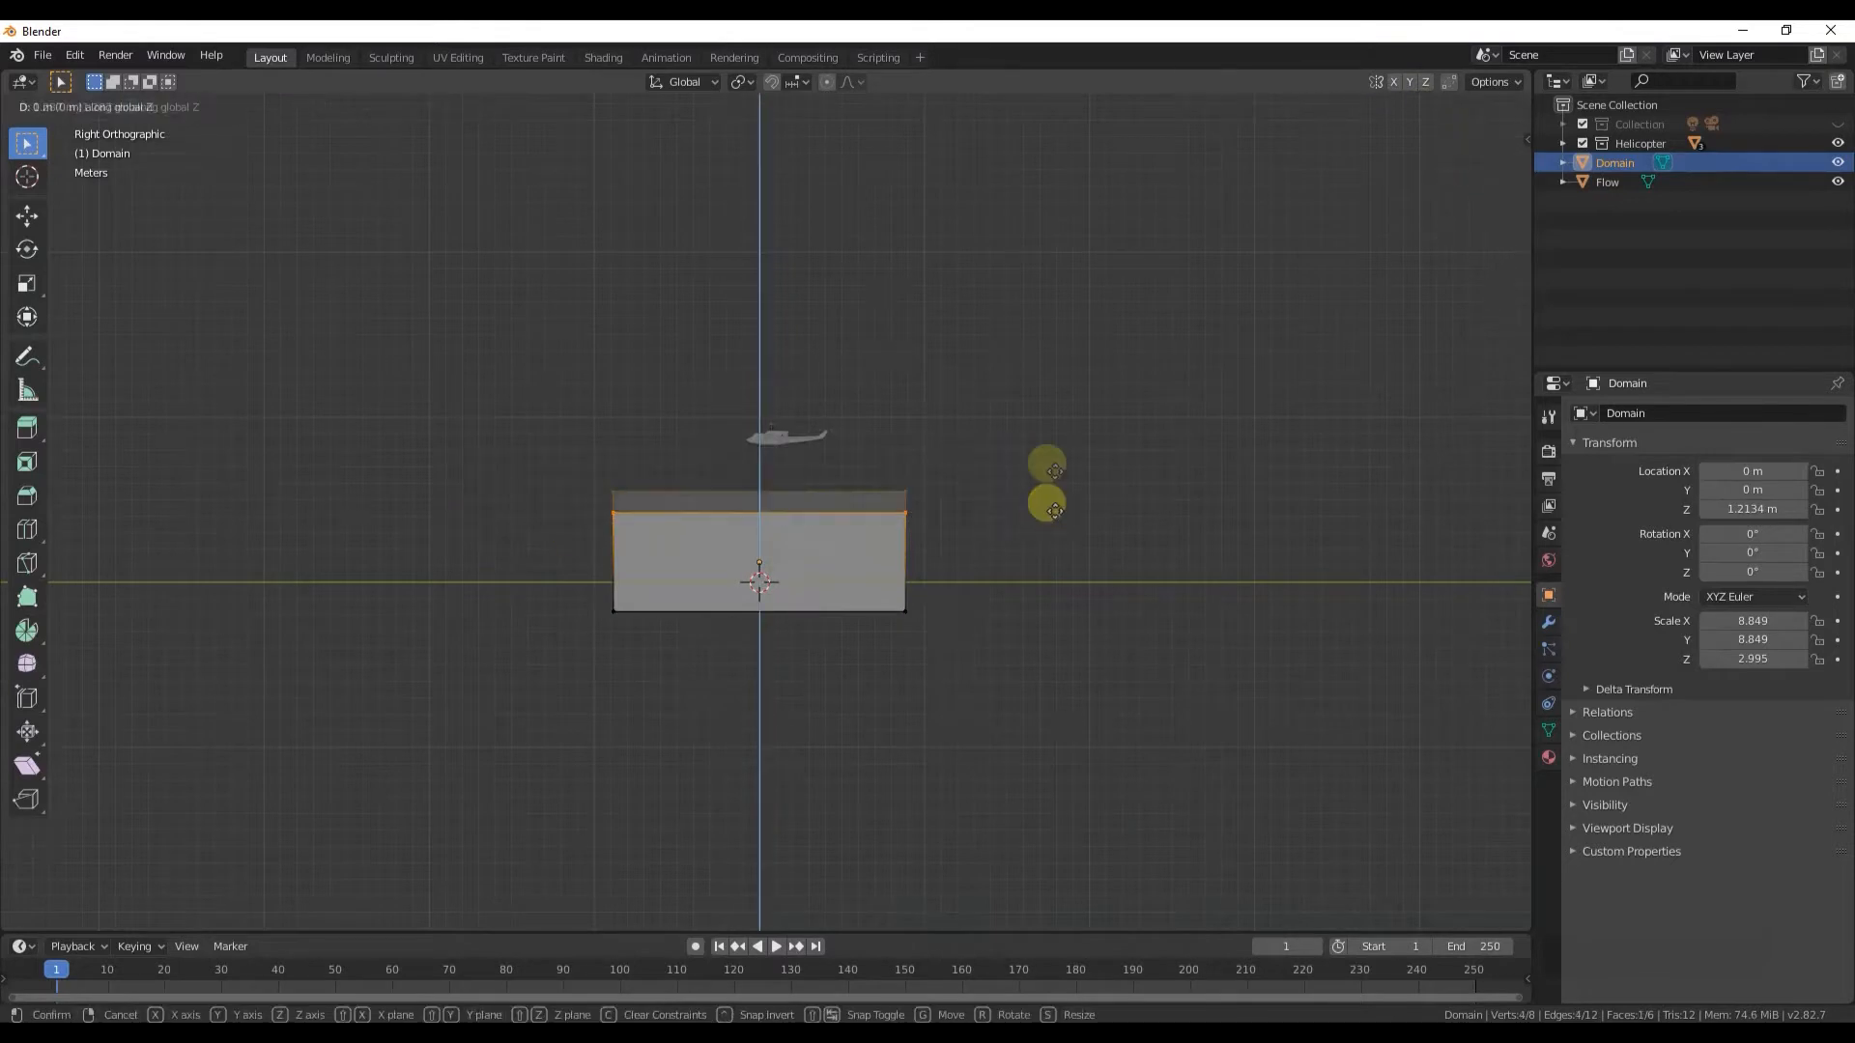
click(1069, 322)
key(Tab)
- Set the Domain's origin to its geometry
scroll(982, 376, up, 4)
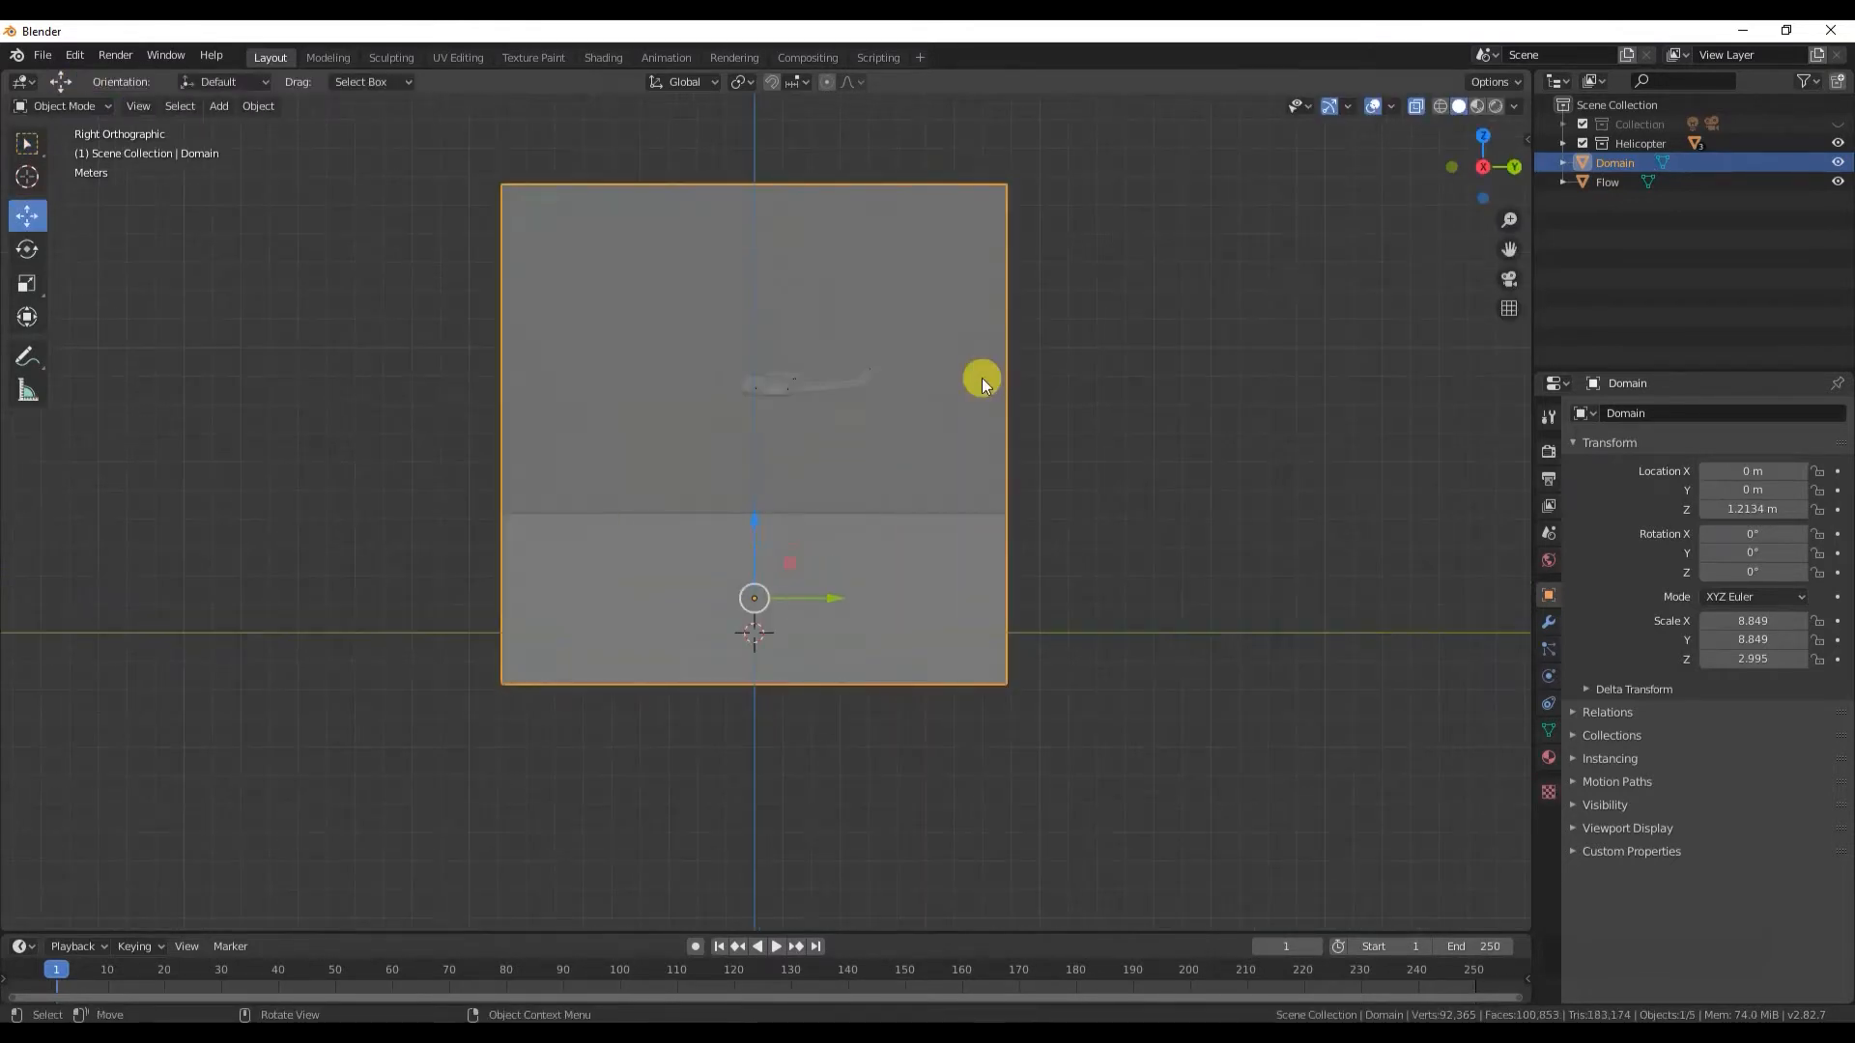
drag(1508, 247, 1493, 396)
scroll(1122, 467, down, 2)
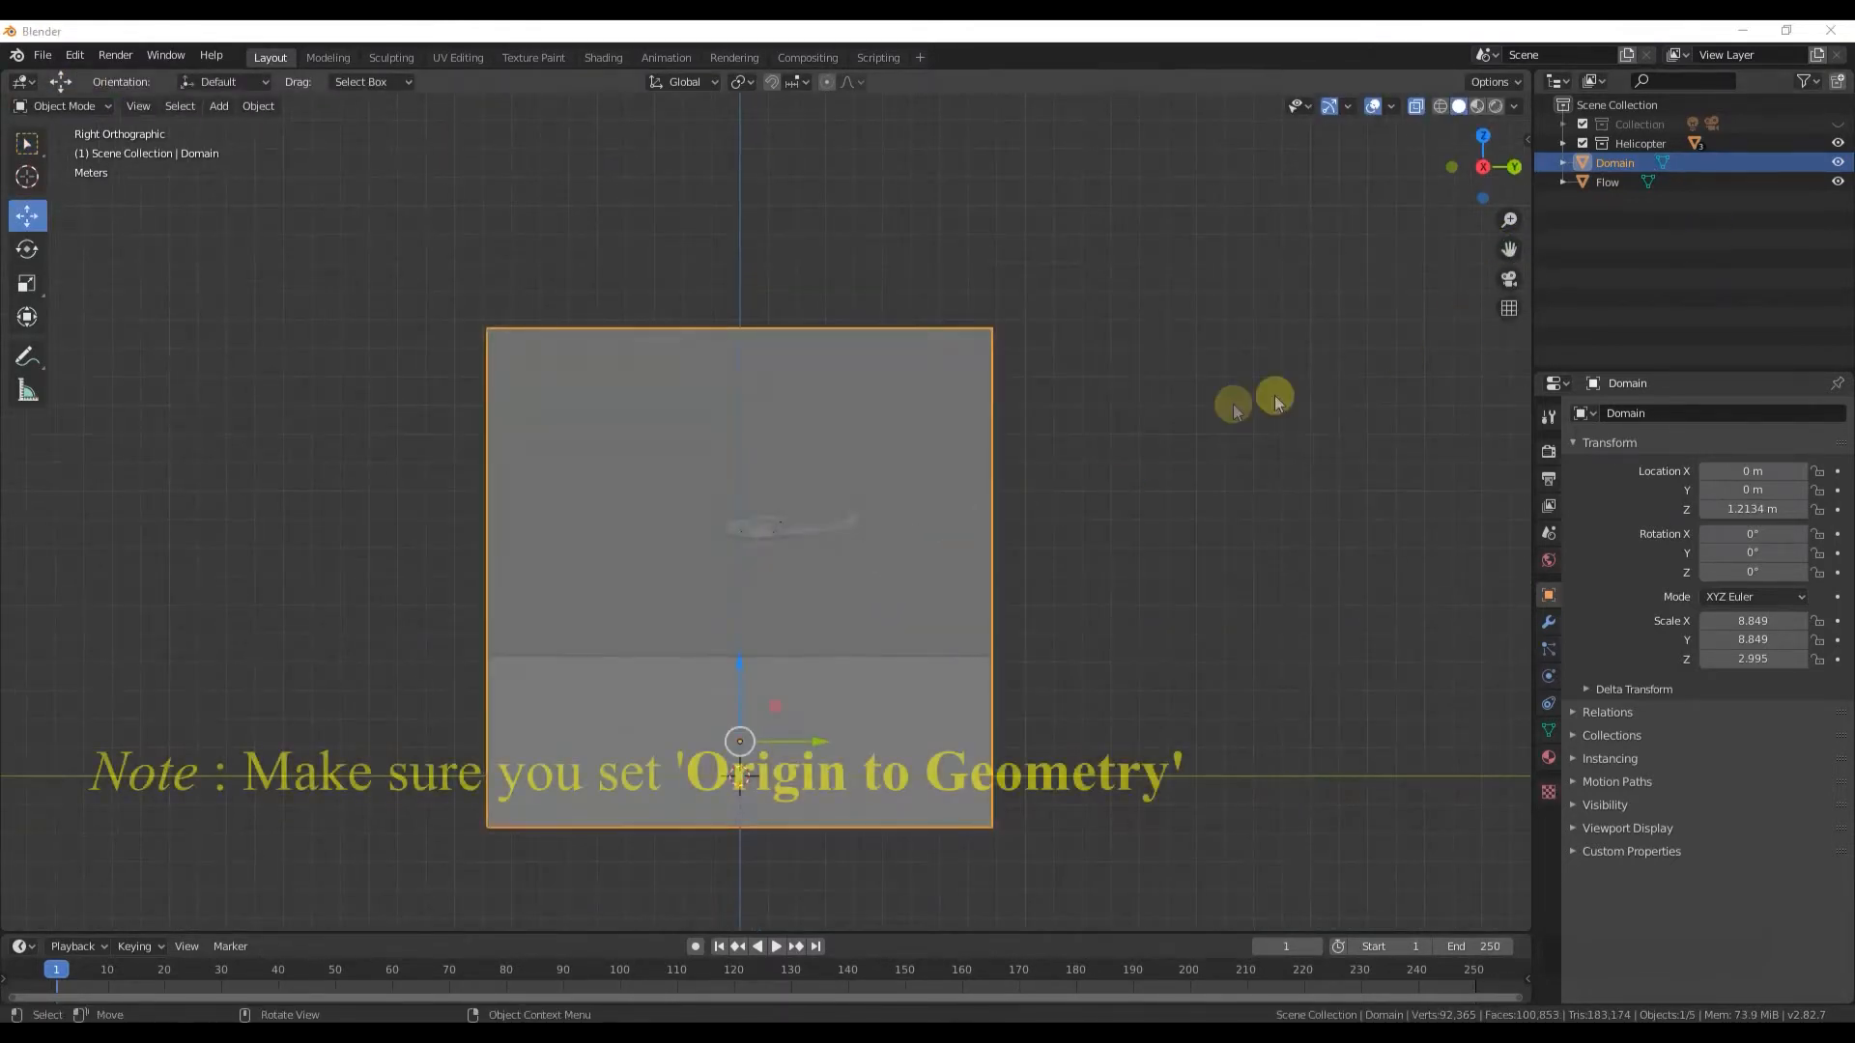
right_click(961, 471)
mouse_move(966, 518)
click(1074, 538)
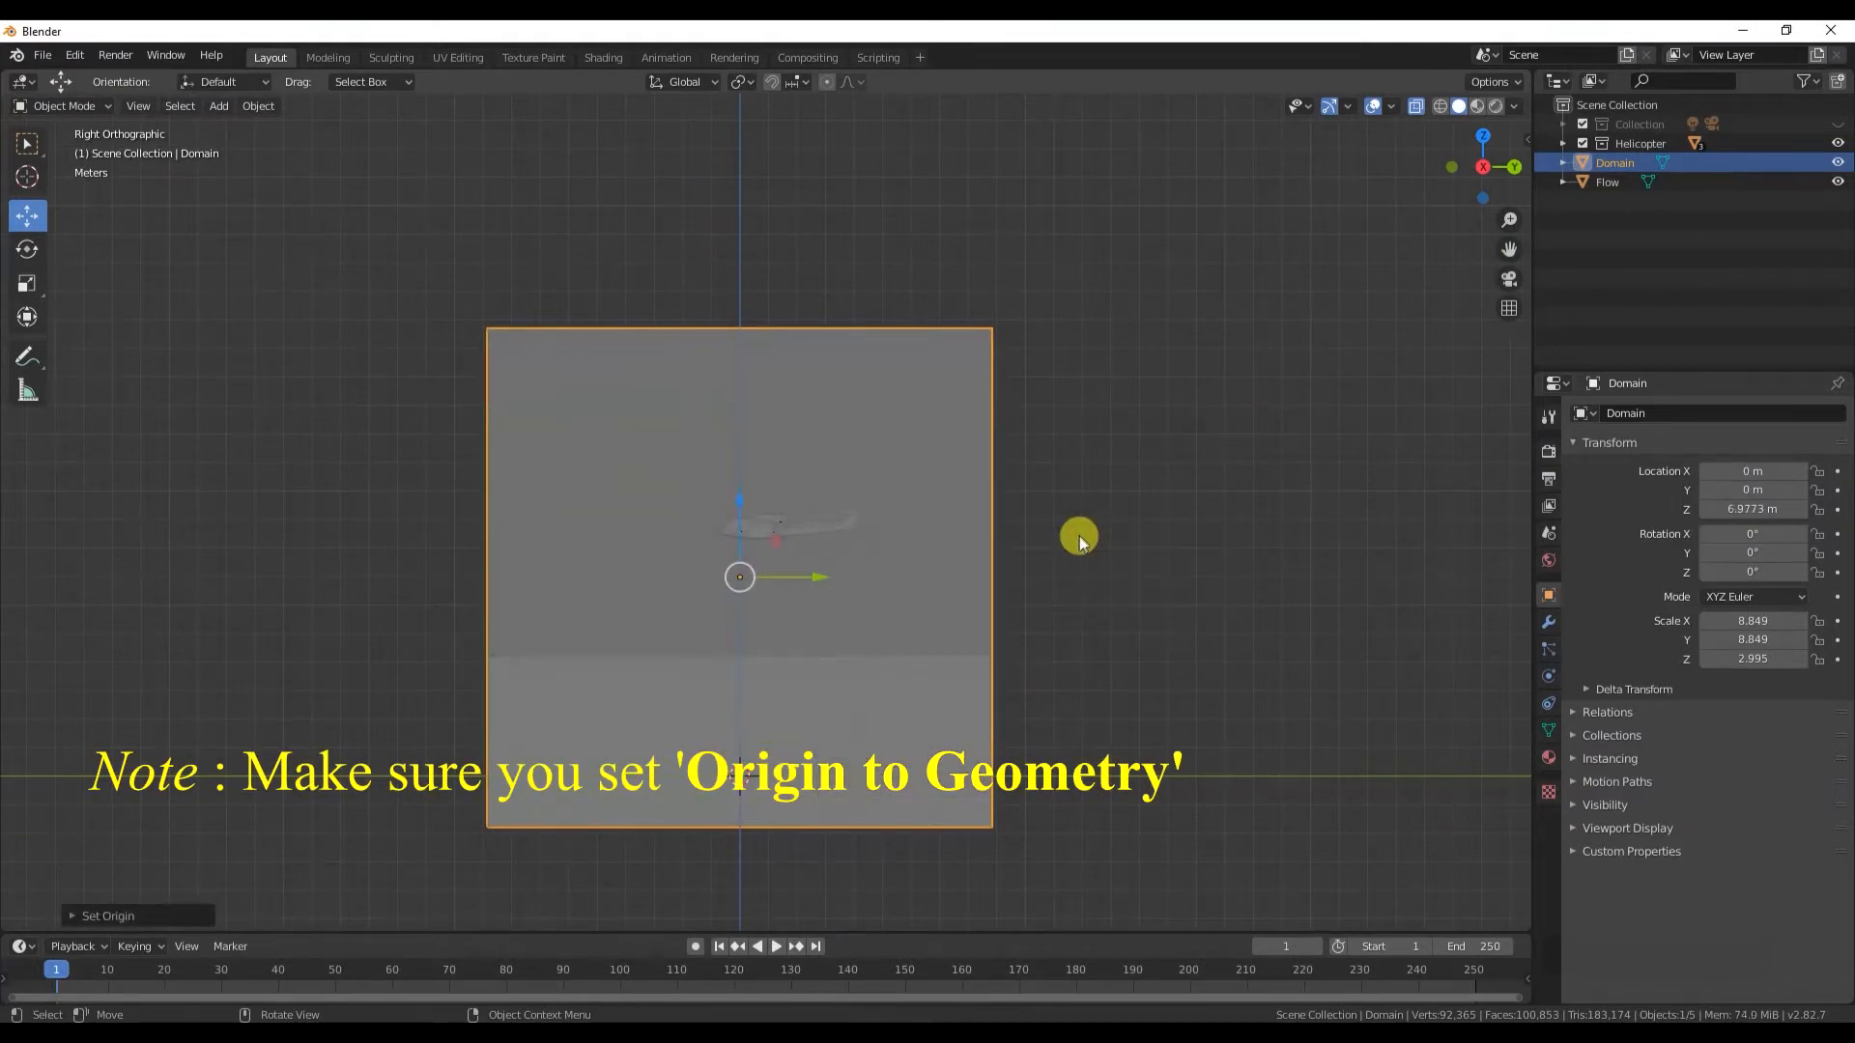
- Hide the Domain and turn off X-ray display to expose the helicopter above the Flow box
click(1079, 519)
click(964, 674)
click(1132, 634)
scroll(899, 491, up, 2)
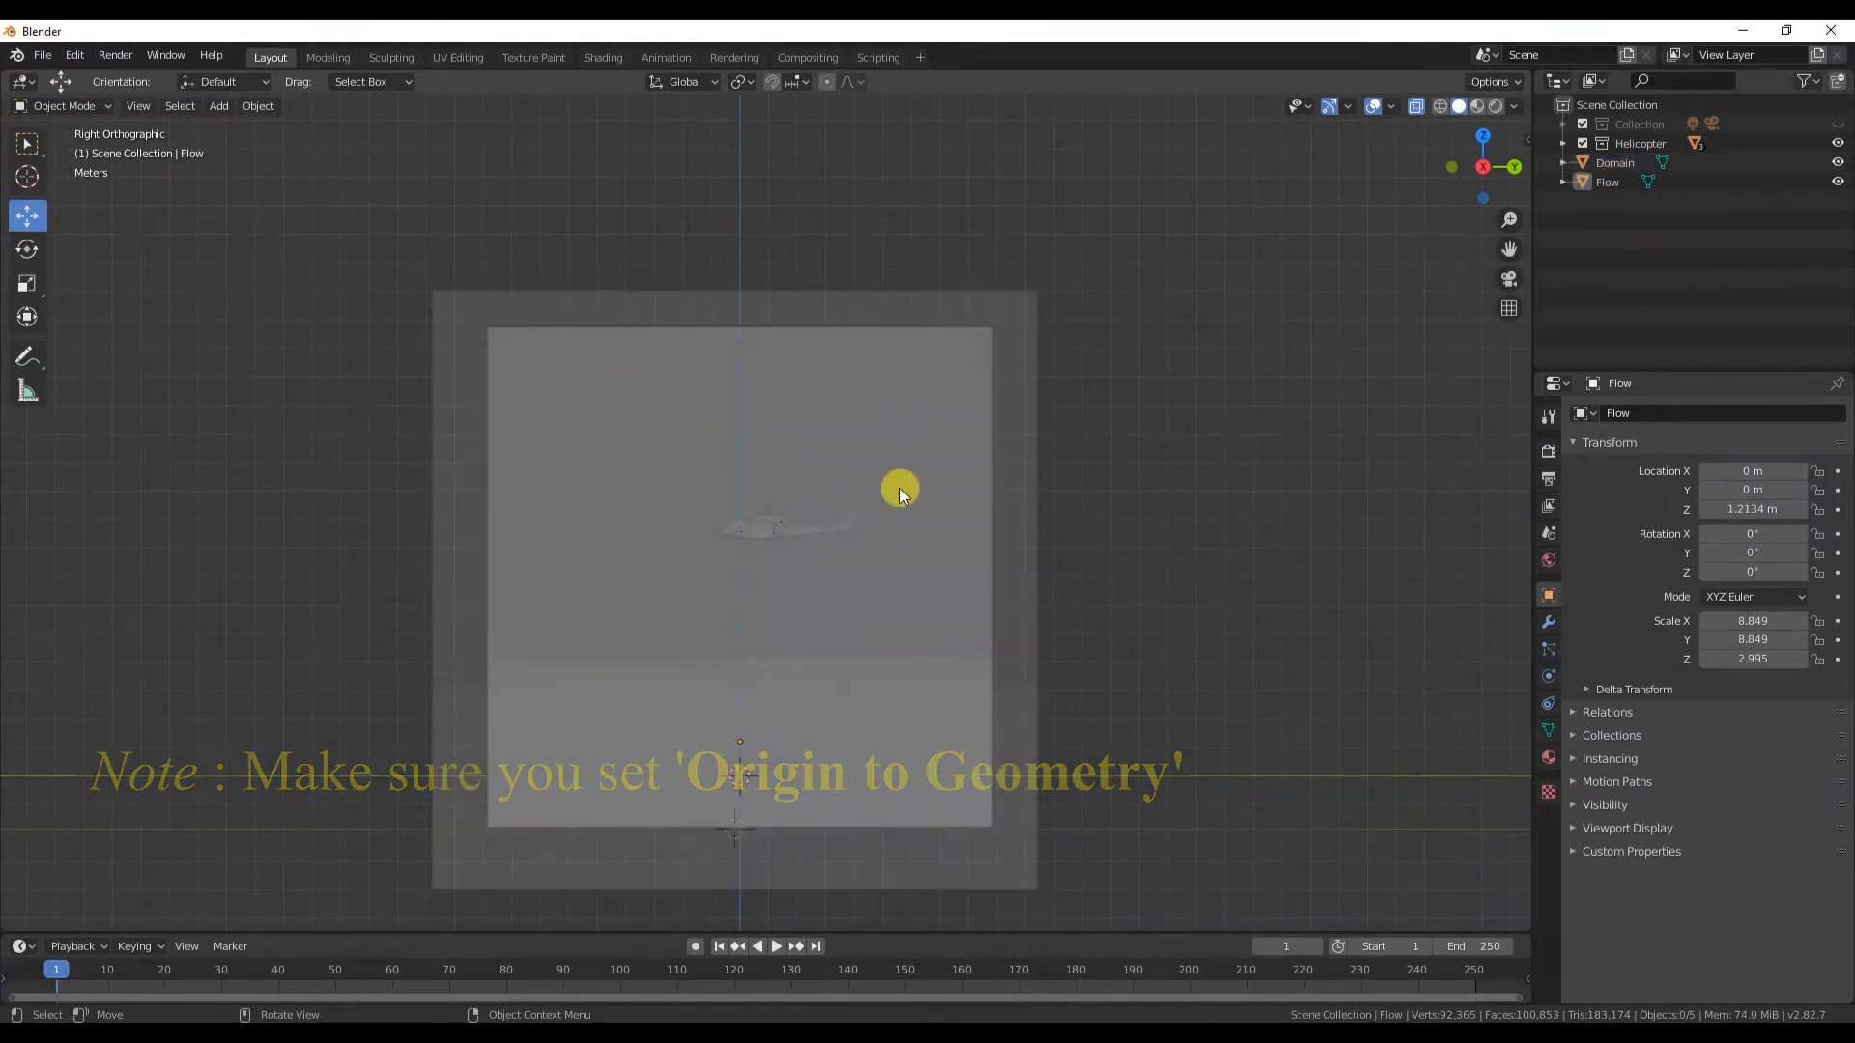
click(1094, 577)
click(1836, 164)
middle_drag(1062, 527, 1014, 613)
click(1417, 107)
middle_drag(928, 509, 726, 599)
scroll(730, 597, up, 7)
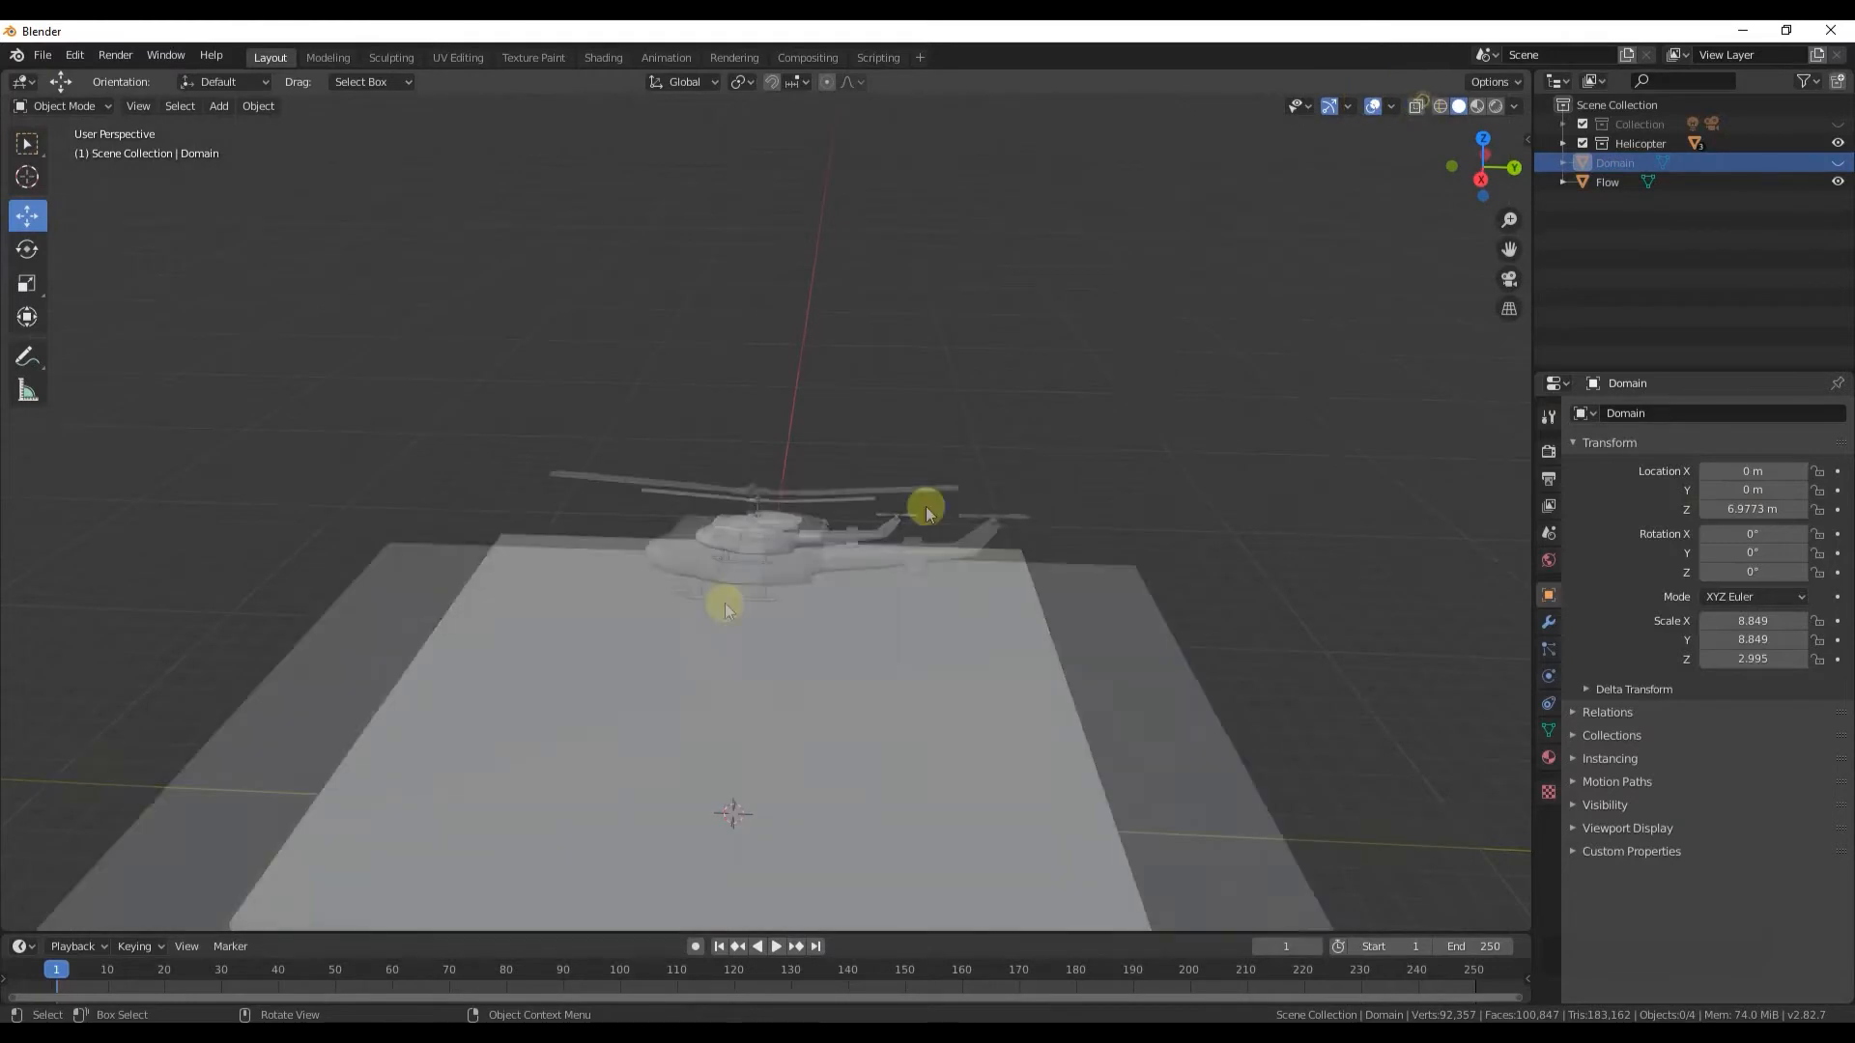
- Parent the tail rotor and main rotor to the helicopter body, and test the link with a cancelled move
scroll(734, 594, down, 2)
click(1041, 502)
shift+click(944, 456)
shift+click(815, 530)
key(ctrl+p)
click(816, 527)
click(815, 561)
key(g)
right_click(833, 458)
middle_drag(836, 464, 863, 498)
- Animate the main rotor with rotation keyframes at frames 1 and 250, setting Rotation Z to 10000° at frame 250
click(875, 478)
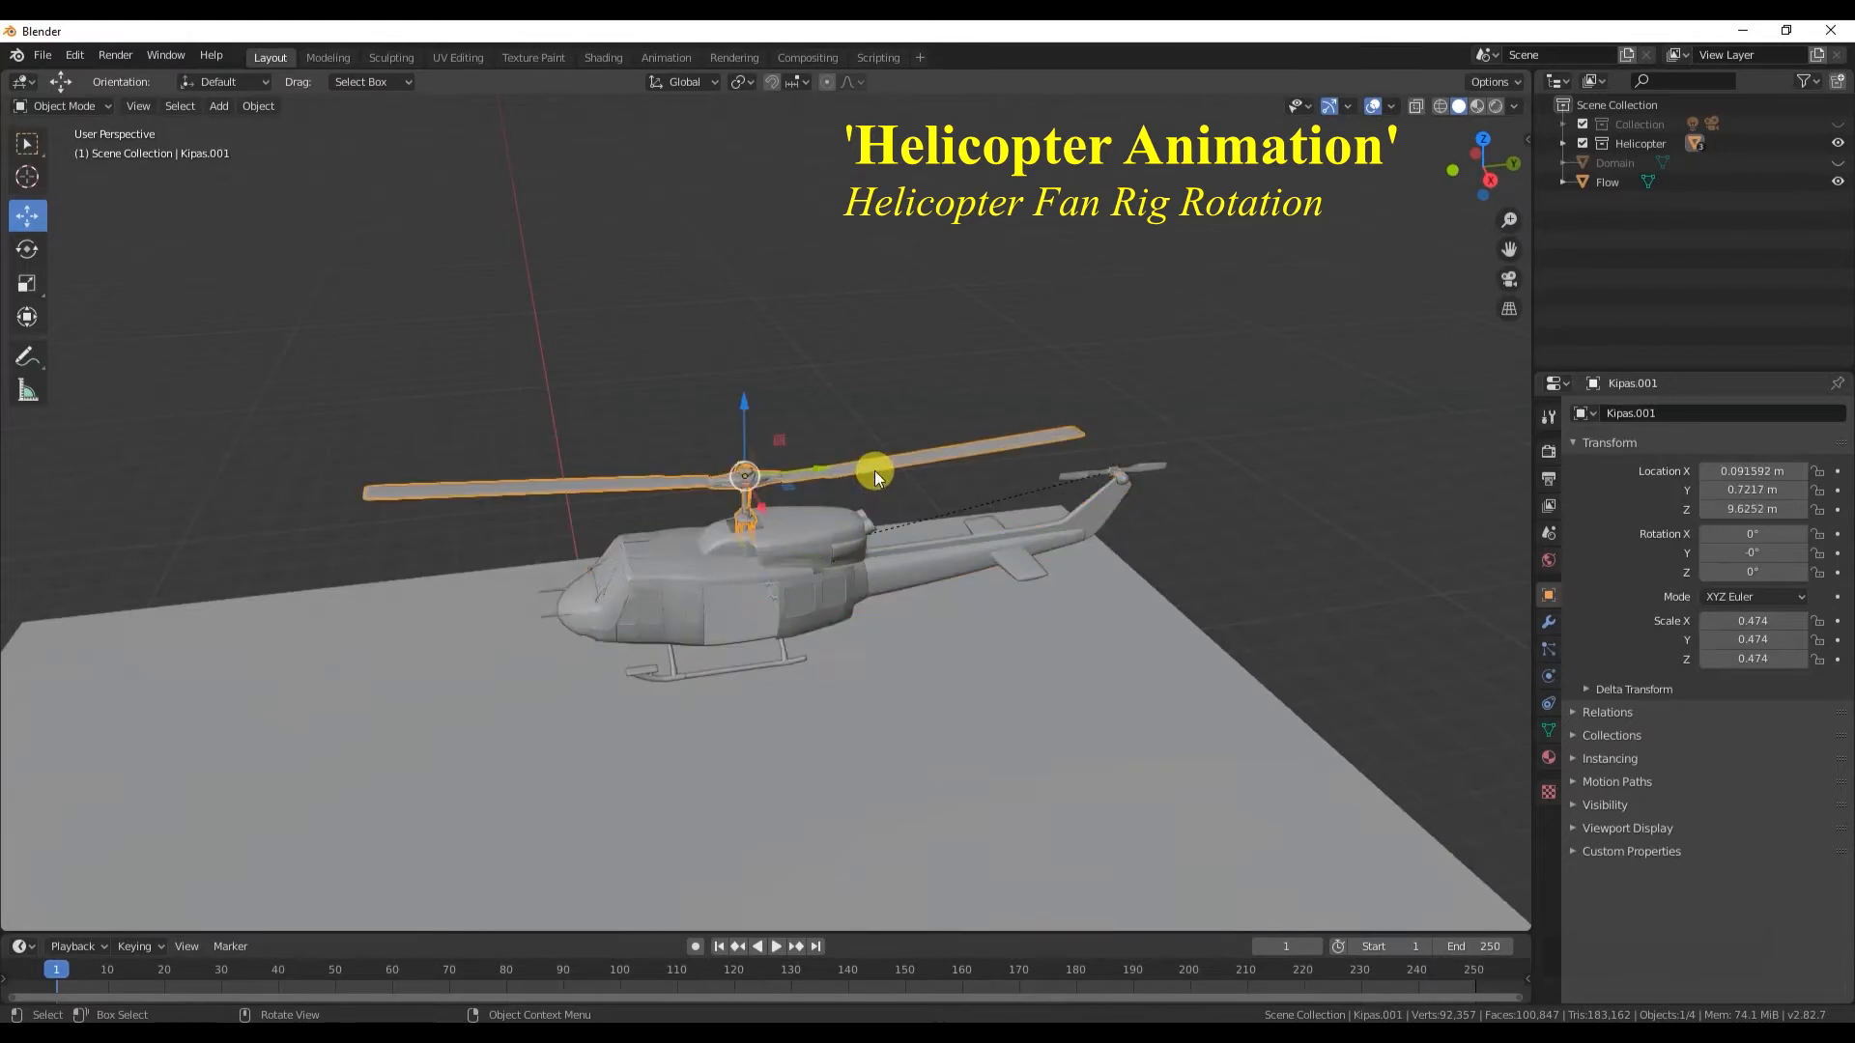
key(i)
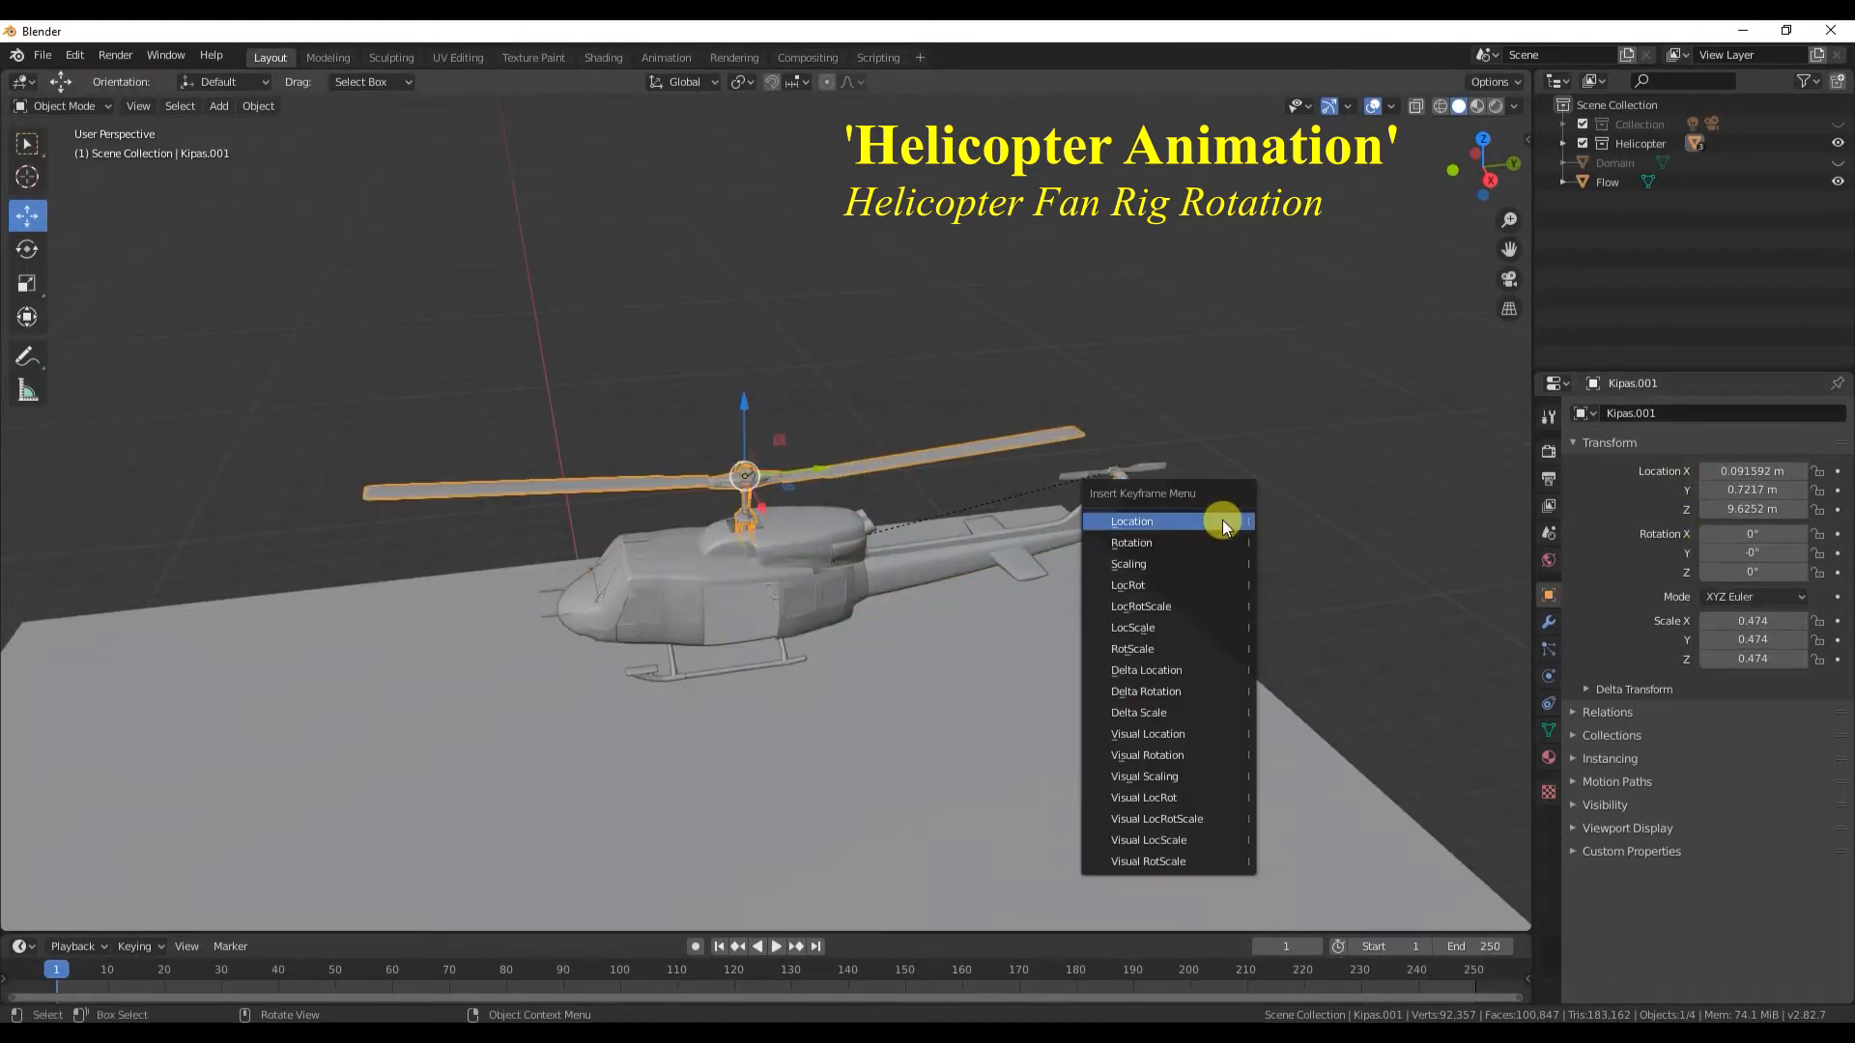
click(1202, 547)
double_click(1747, 572)
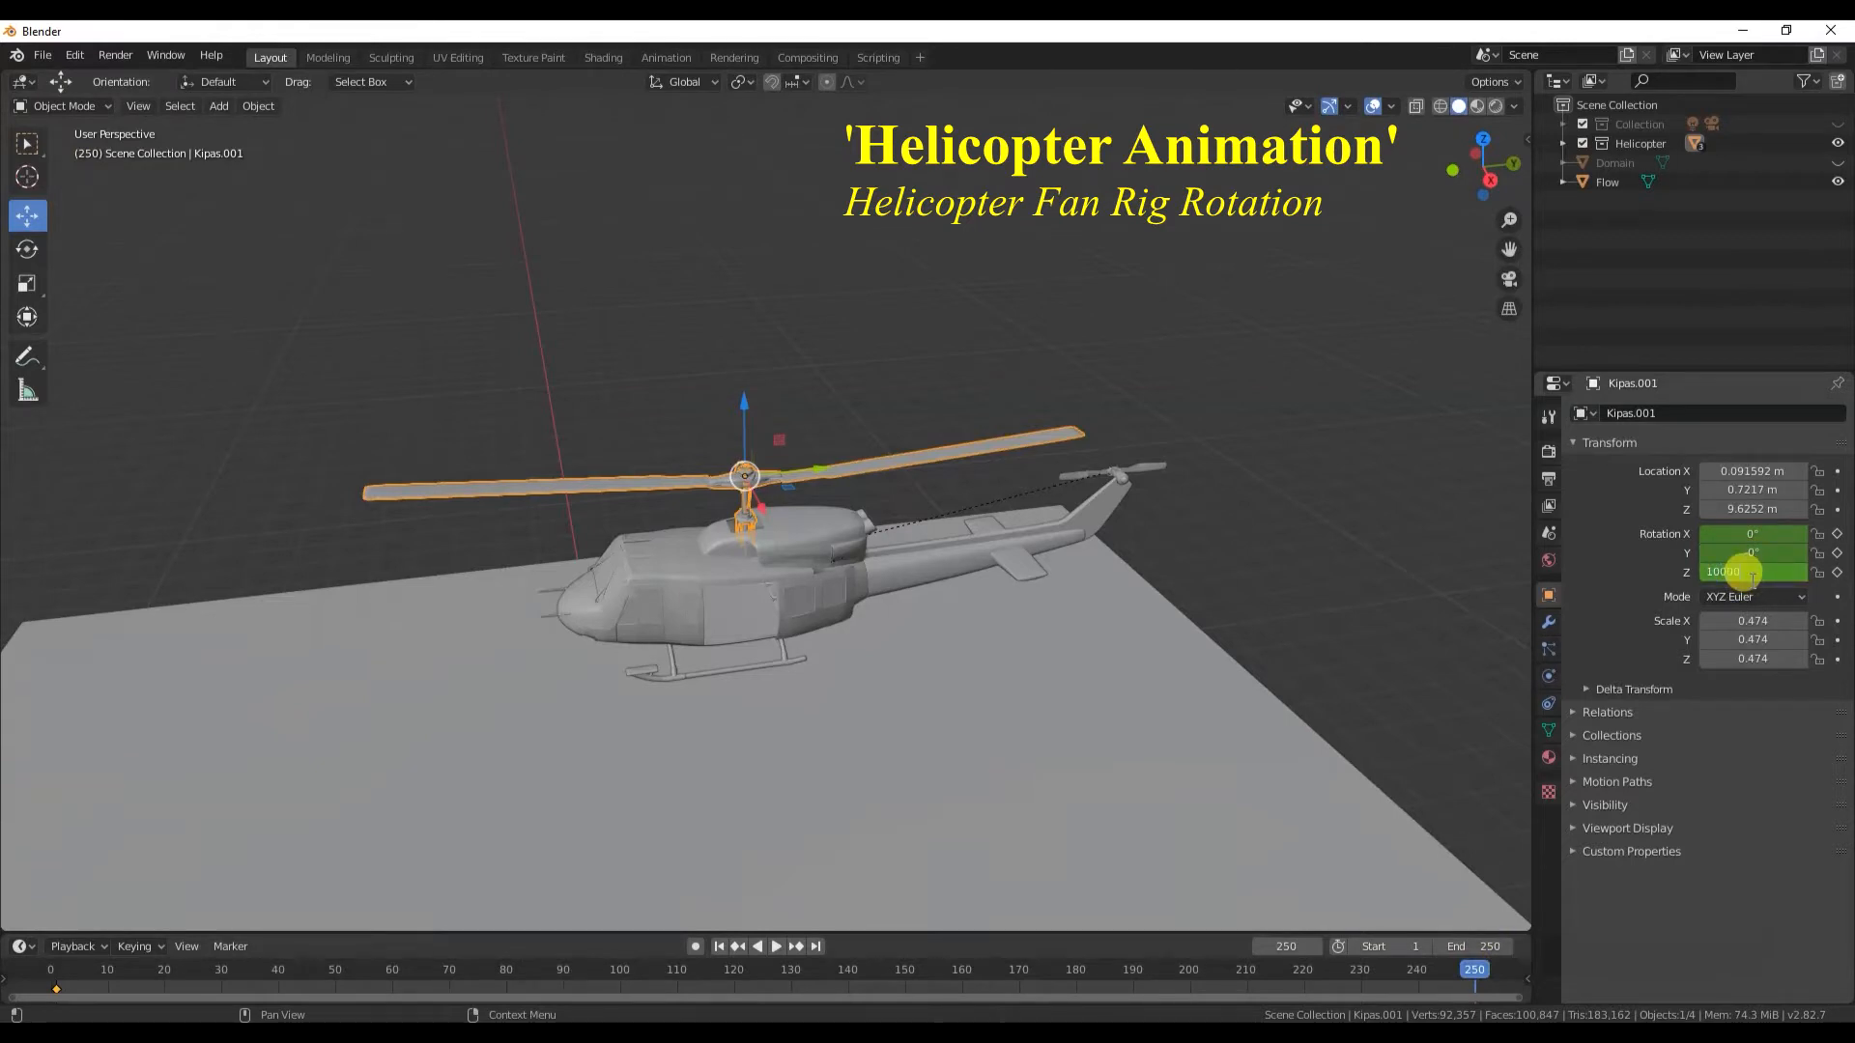
key(Return)
key(i)
click(1405, 570)
- Play back the main rotor's spin, and return to frame 0
key(space)
click(189, 410)
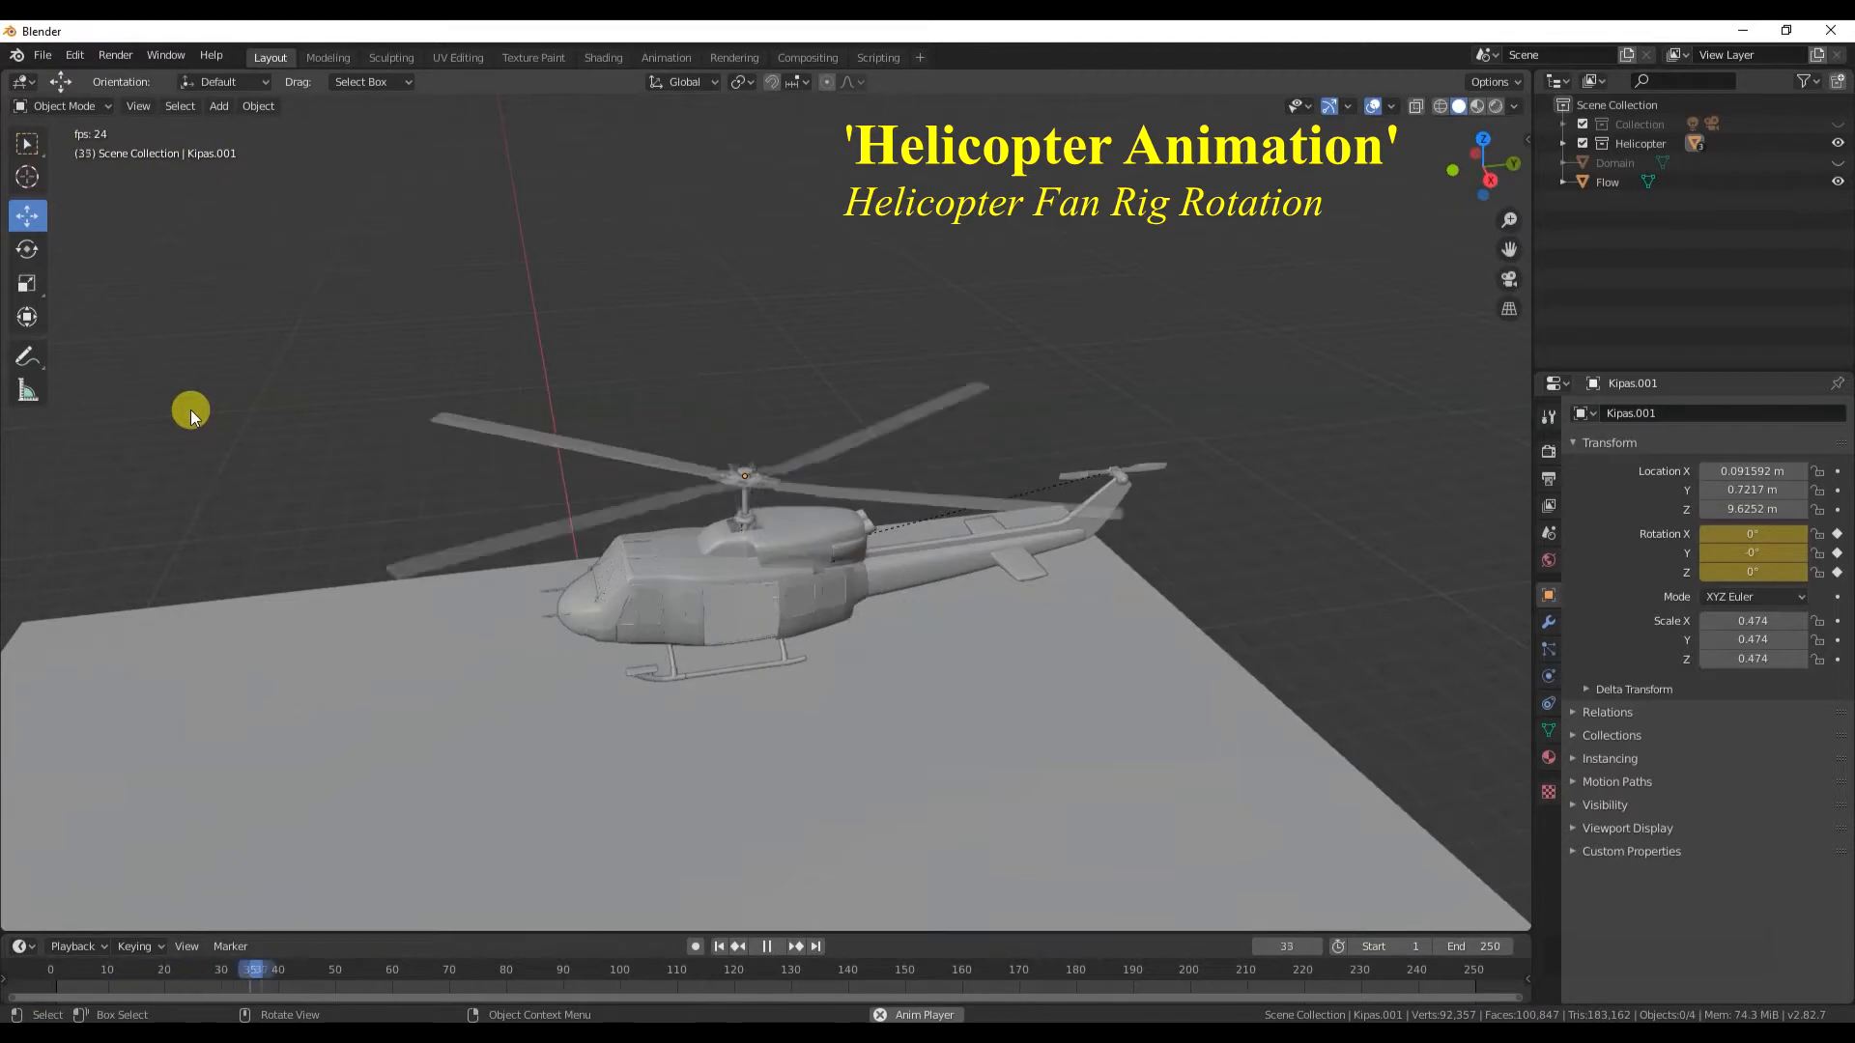
key(space)
click(52, 967)
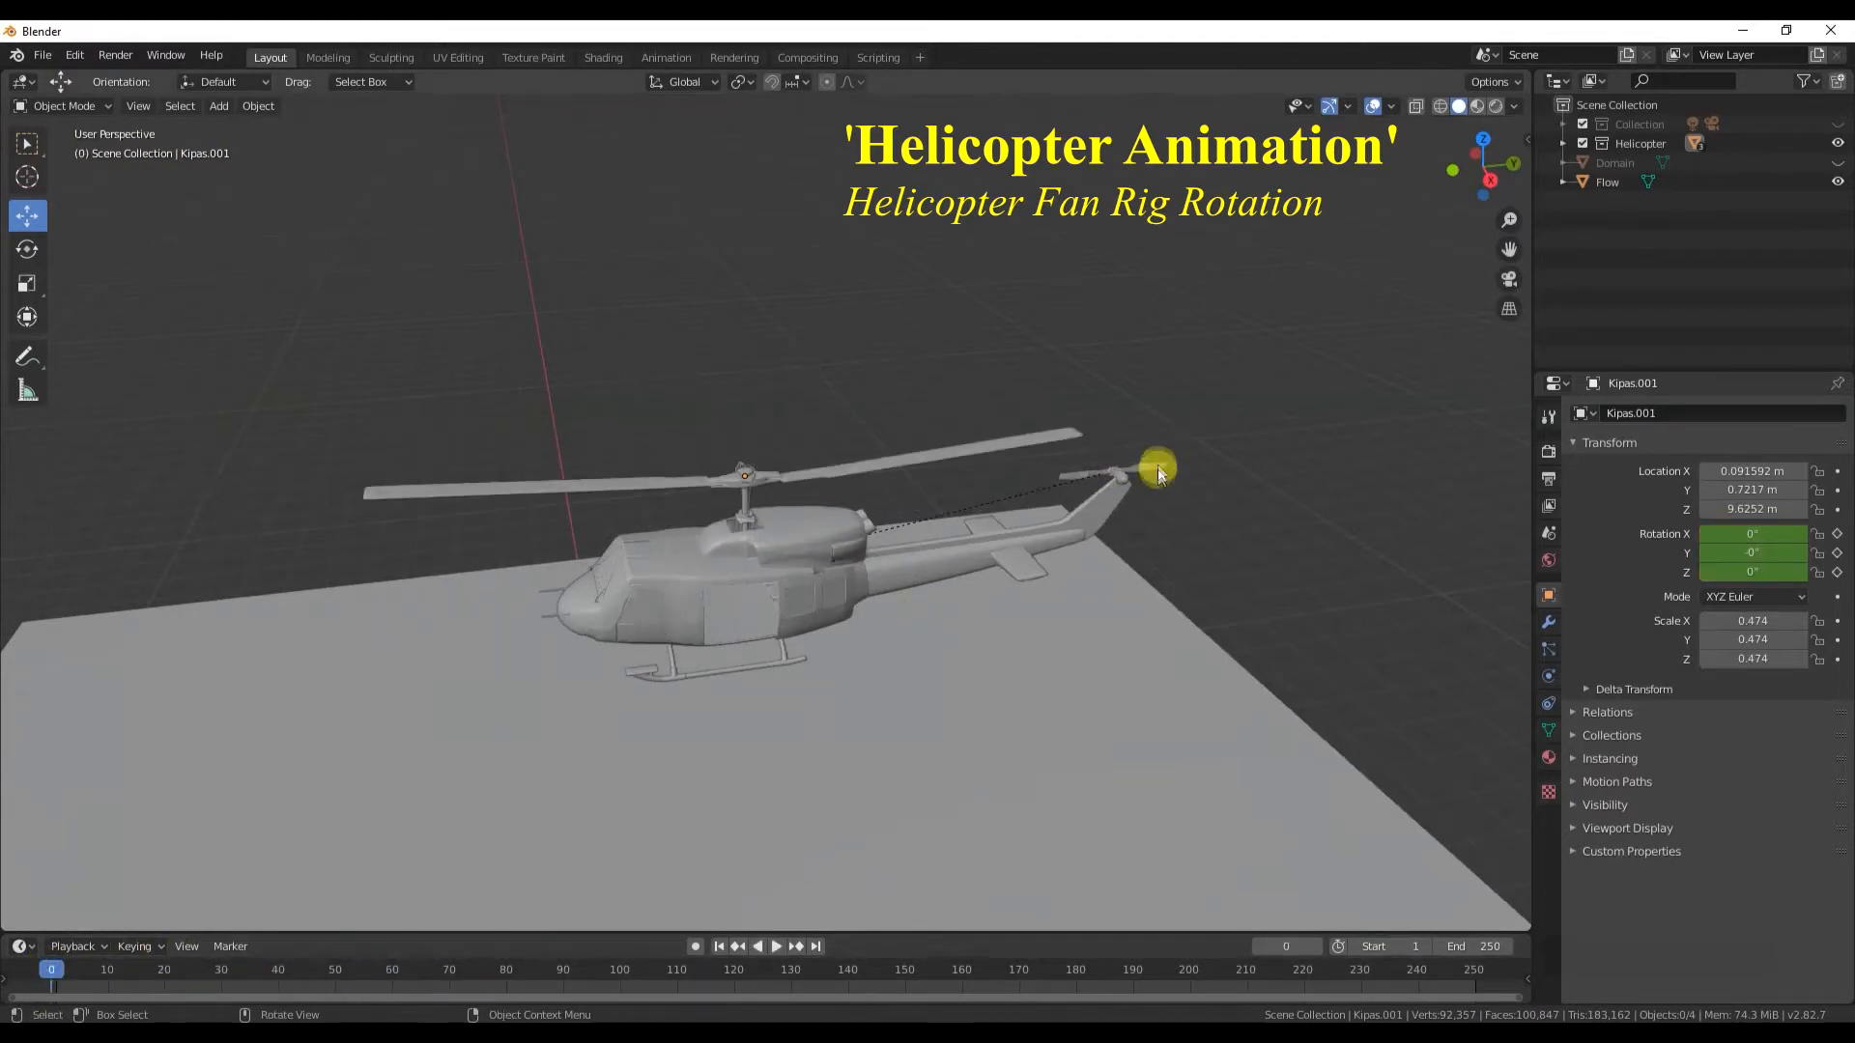
- Center the tail rotor's origin on its geometry, and apply its rotation
right_click(1157, 465)
mouse_move(1157, 466)
click(1225, 479)
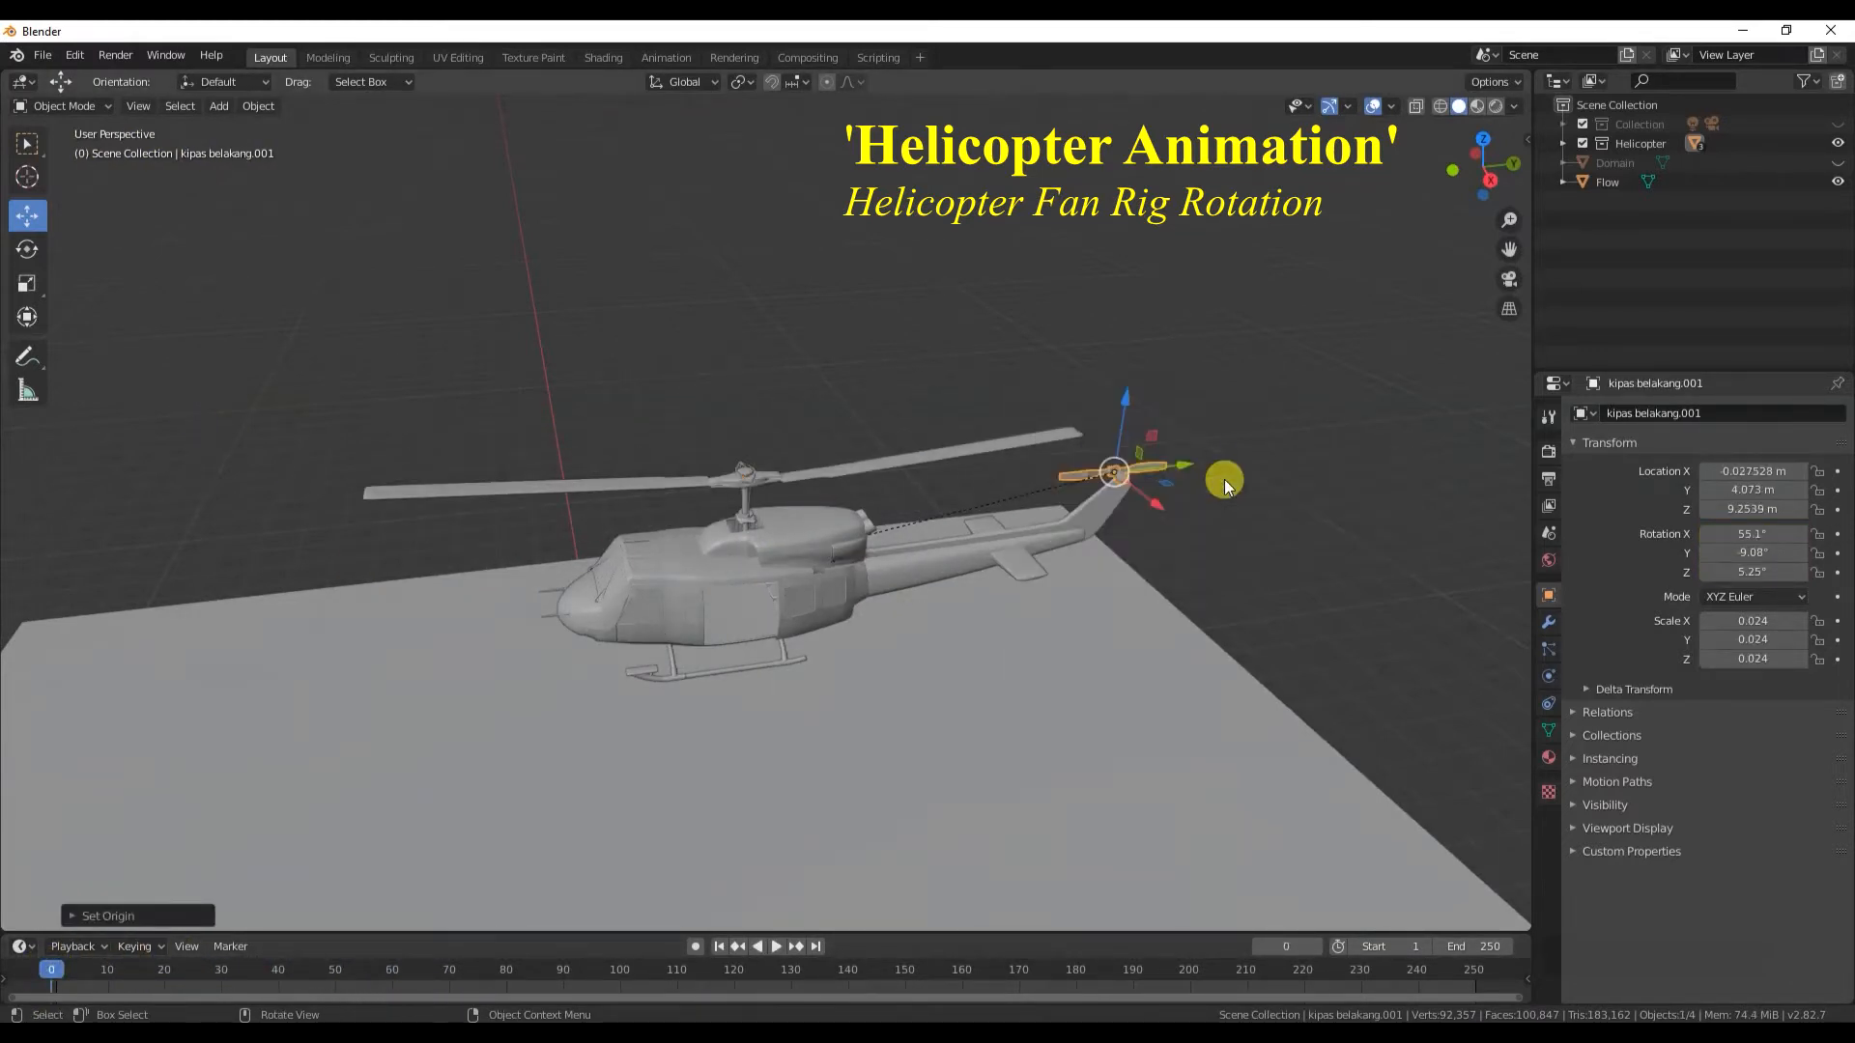
key(ctrl+a)
click(1197, 491)
- Animate the tail rotor with rotation keyframes at frames 0 and 250, setting Rotation X to 10000° at frame 250
key(i)
click(1354, 472)
click(1475, 969)
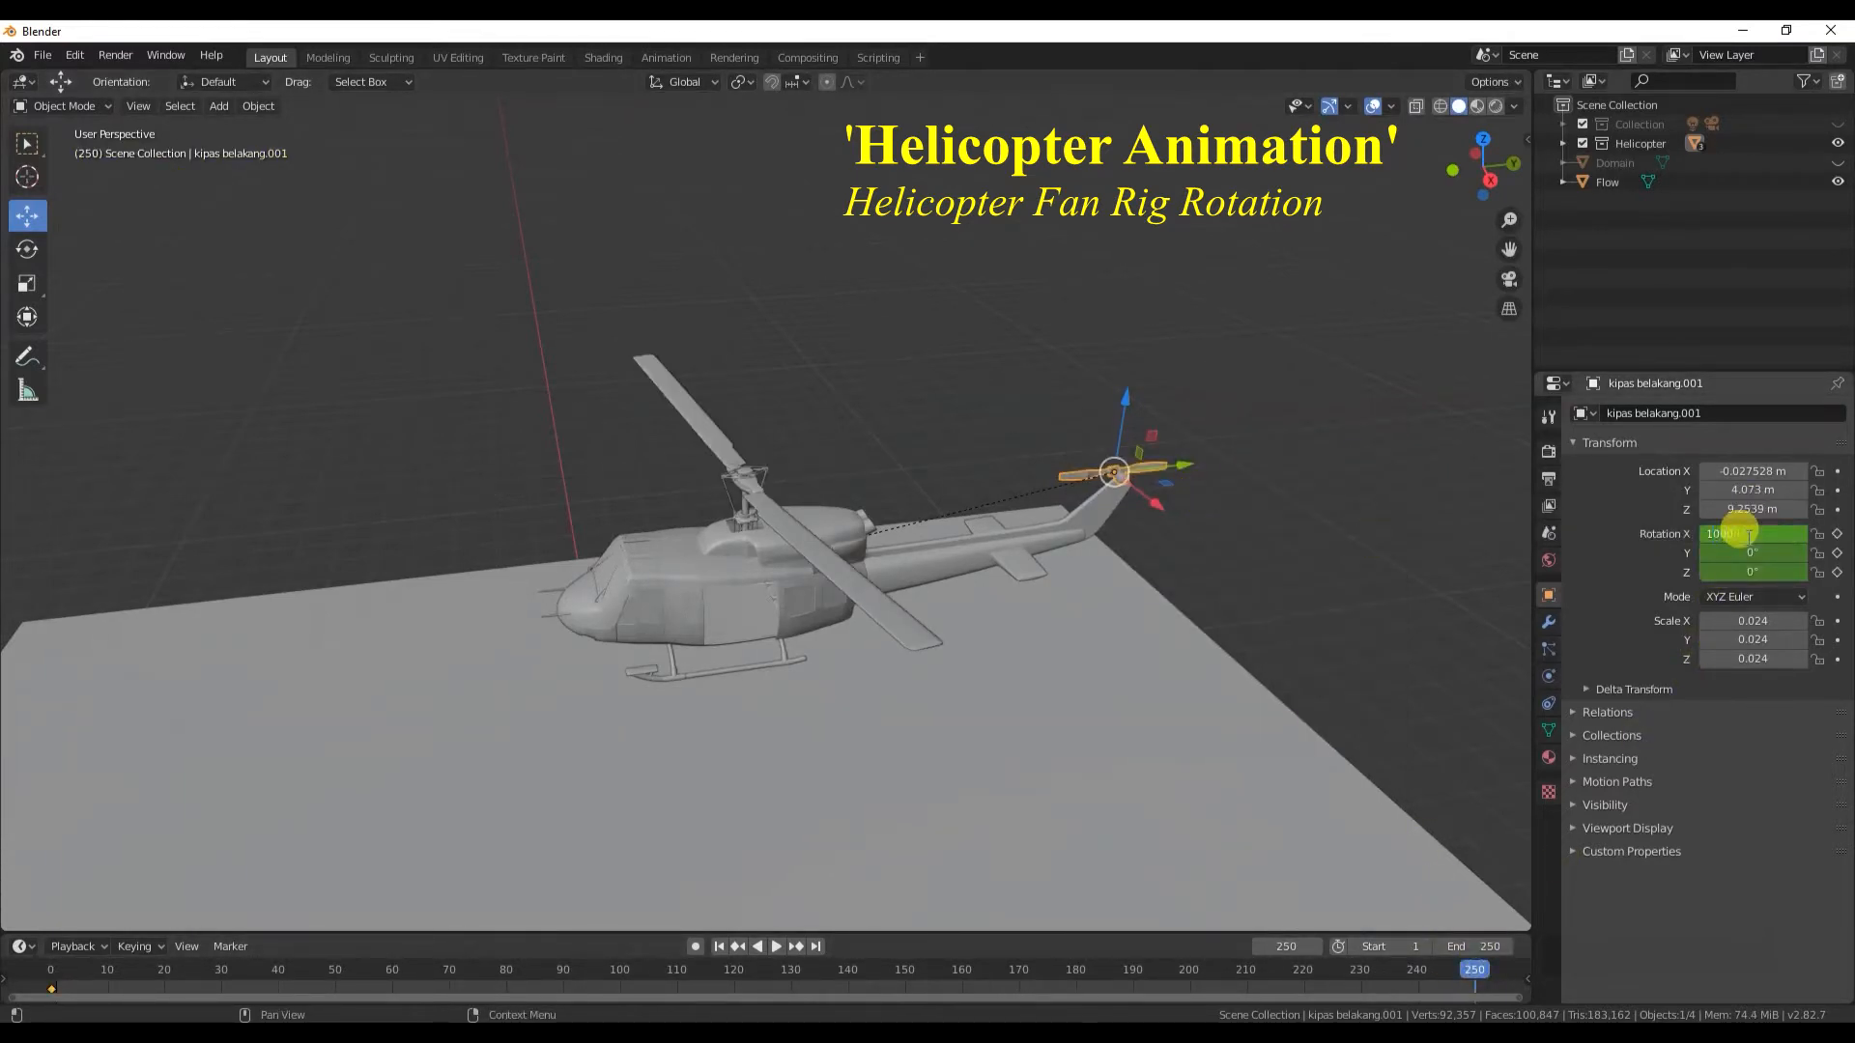
key(i)
click(1326, 463)
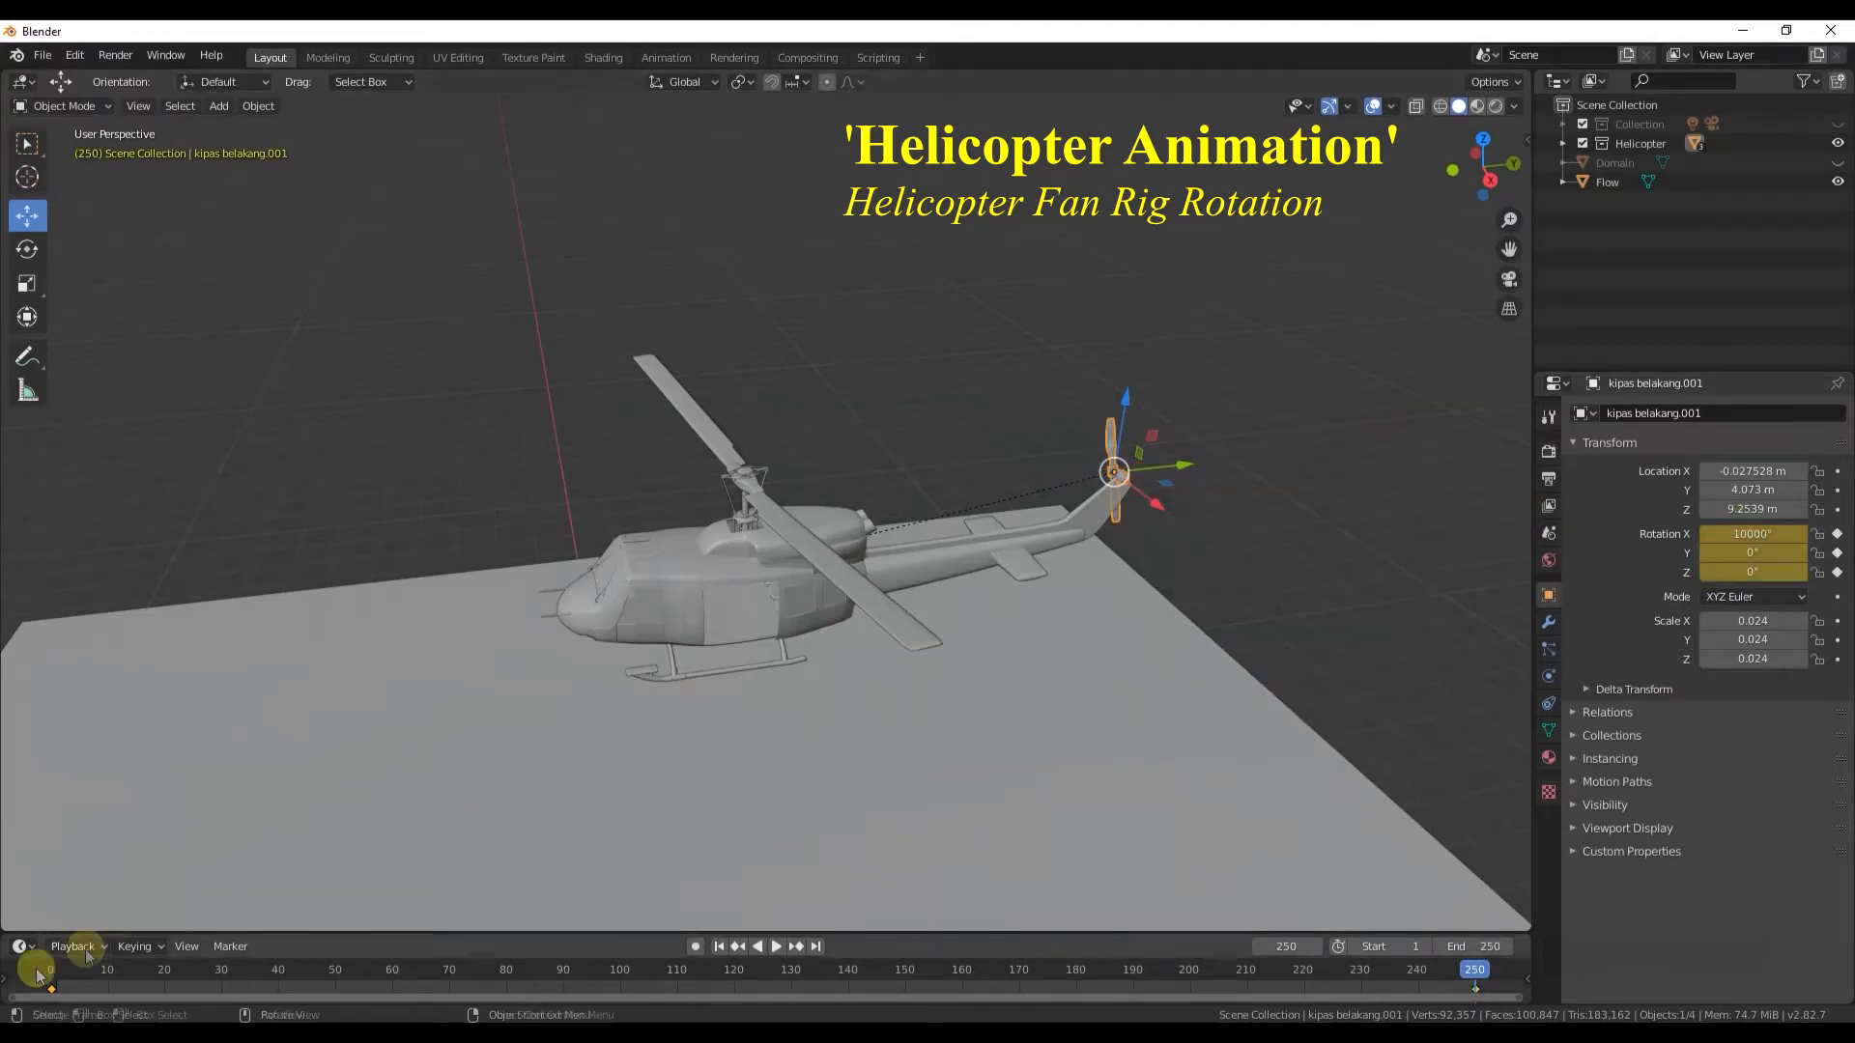
- Play back both spinning rotors from frame 0, and return to the start
click(51, 969)
key(space)
middle_drag(1157, 681, 740, 657)
key(space)
click(51, 969)
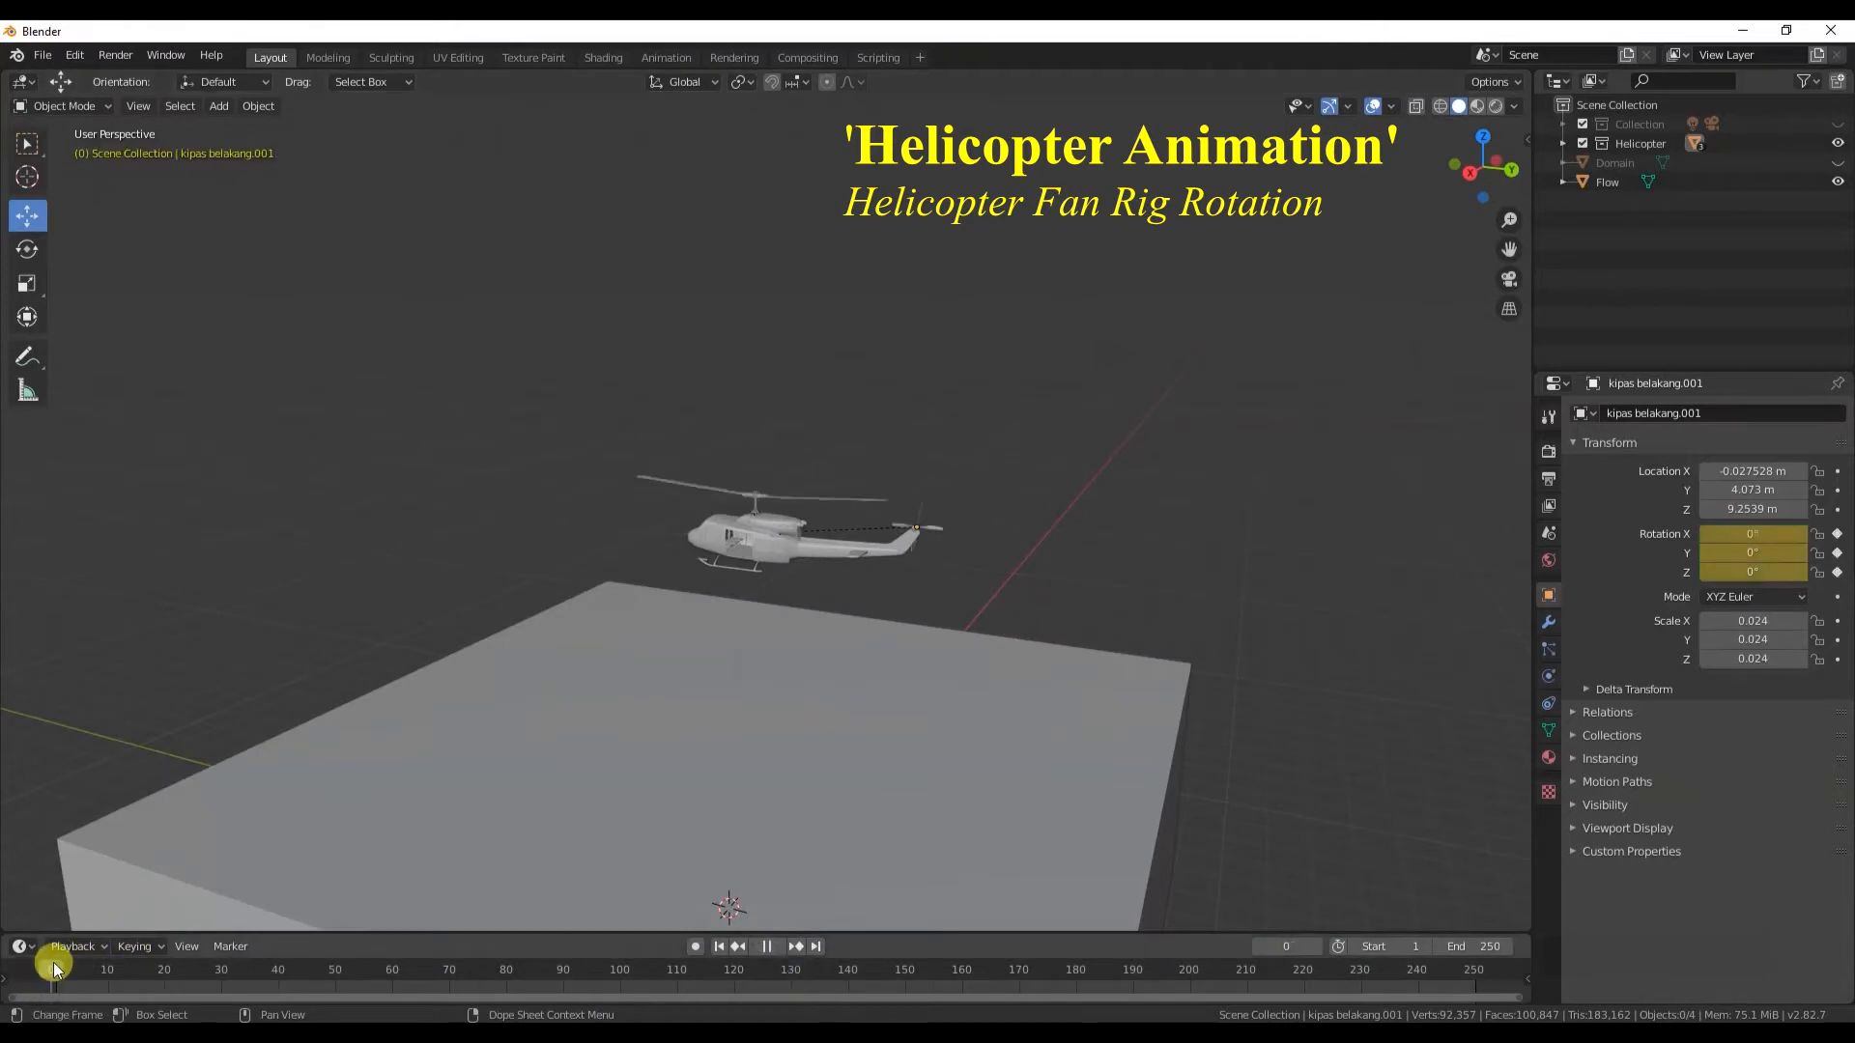
- Select the helicopter body with both rotors, reposition them over the Flow box, and turn them about the vertical axis
key(KP_7)
scroll(821, 512, down, 3)
key(s)
click(873, 553)
middle_drag(884, 590, 883, 401)
drag(938, 429, 728, 539)
middle_drag(728, 539, 833, 497)
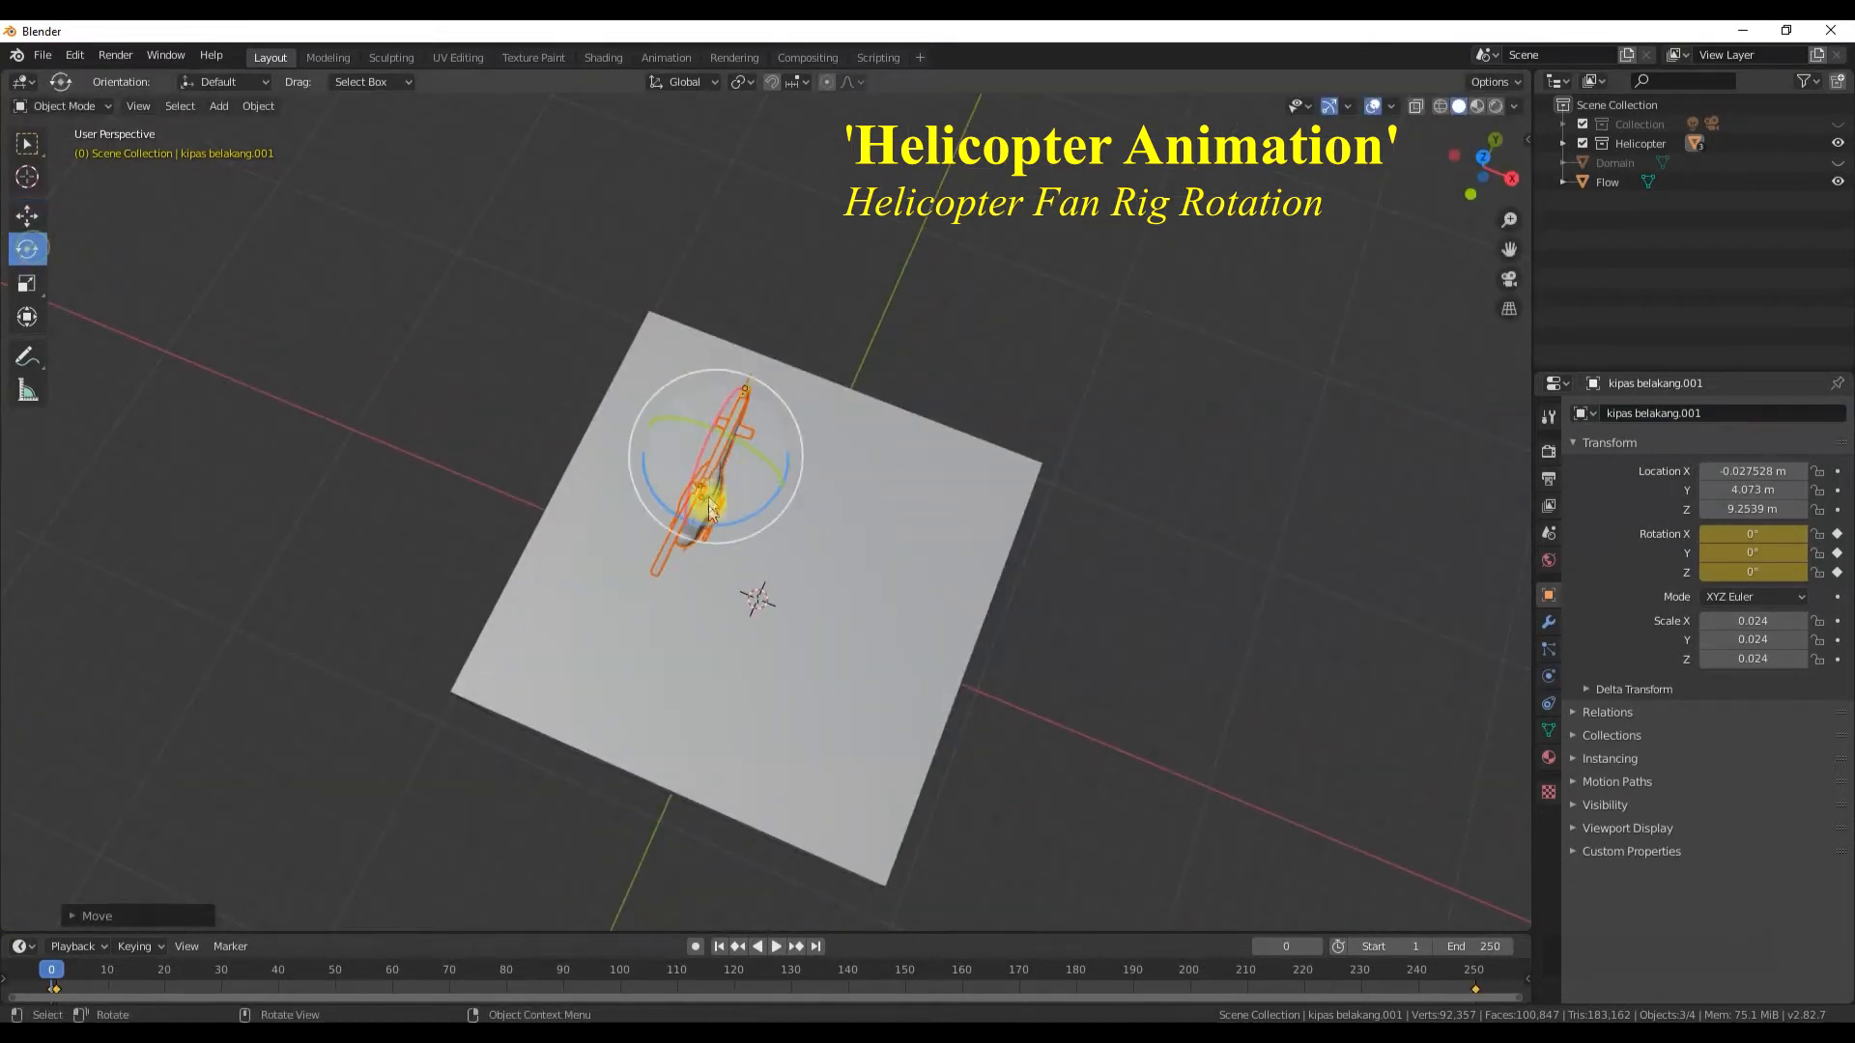
drag(724, 524, 869, 386)
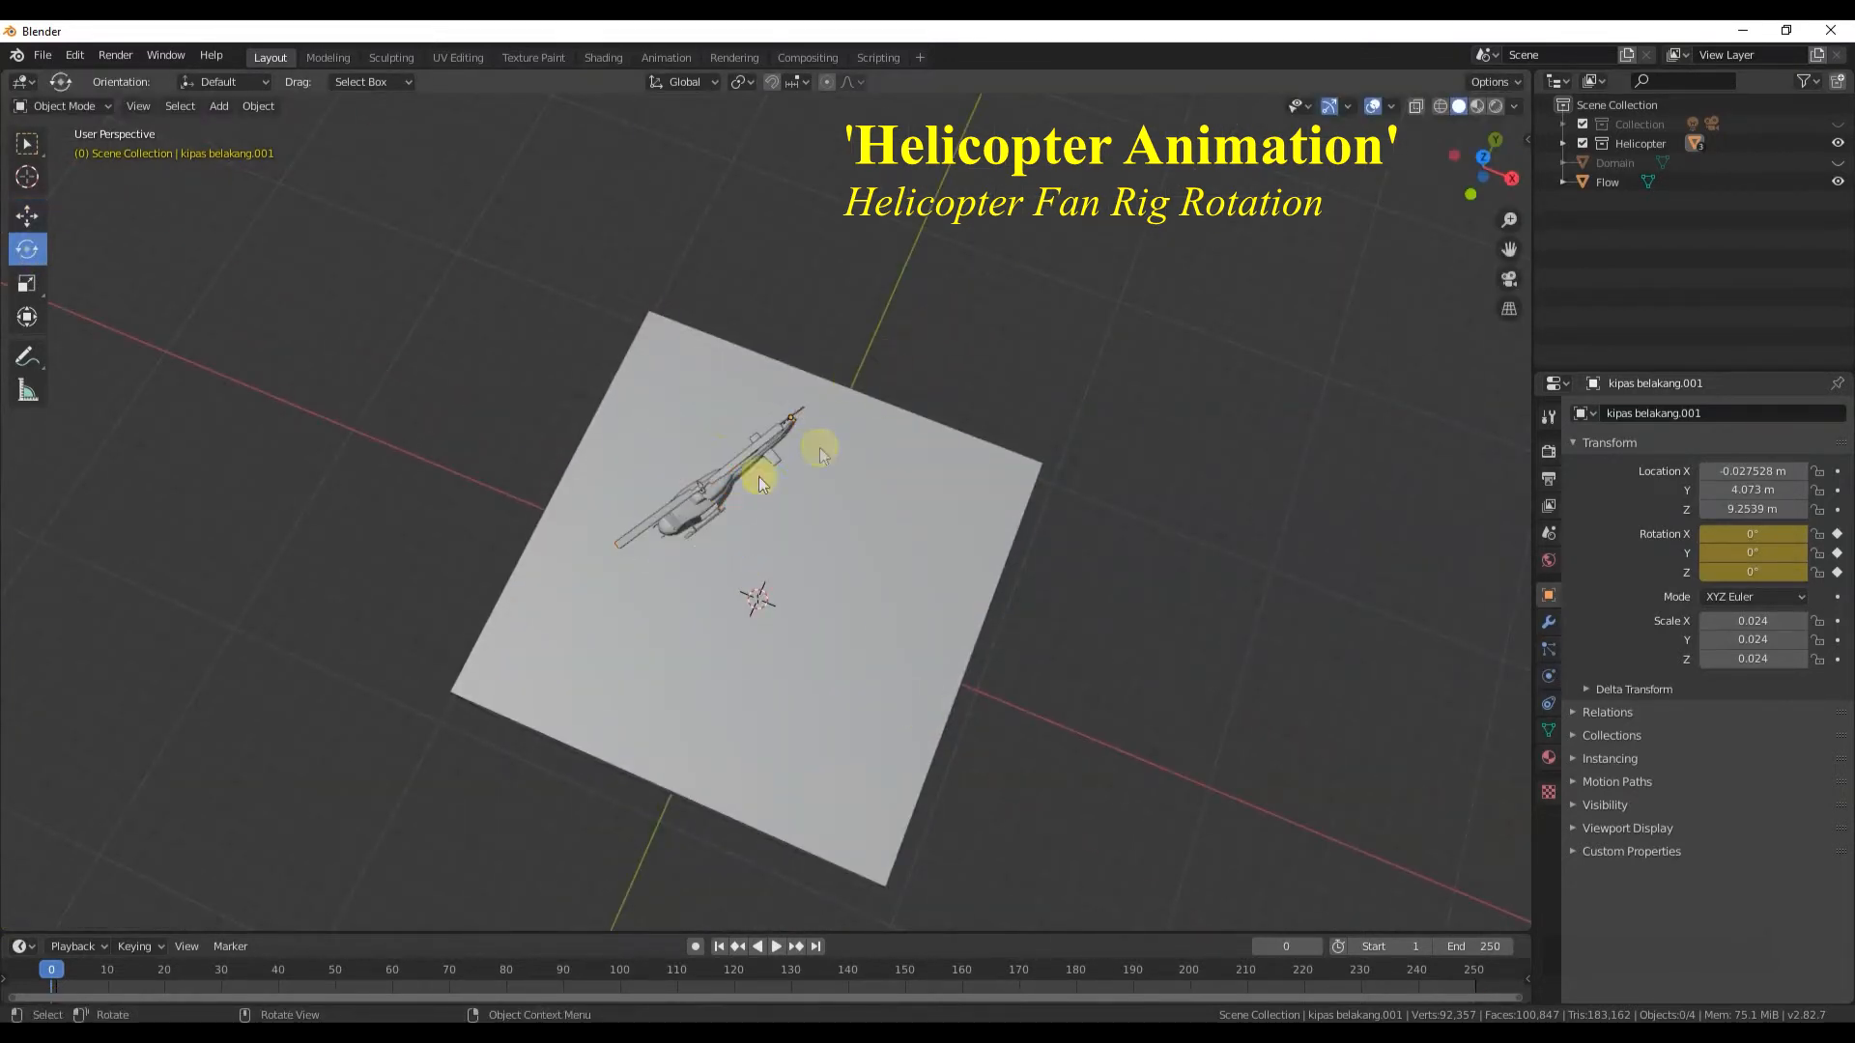
- Check the rotors' rotation keyframes on the timeline at frame 0
click(722, 468)
click(797, 414)
click(46, 985)
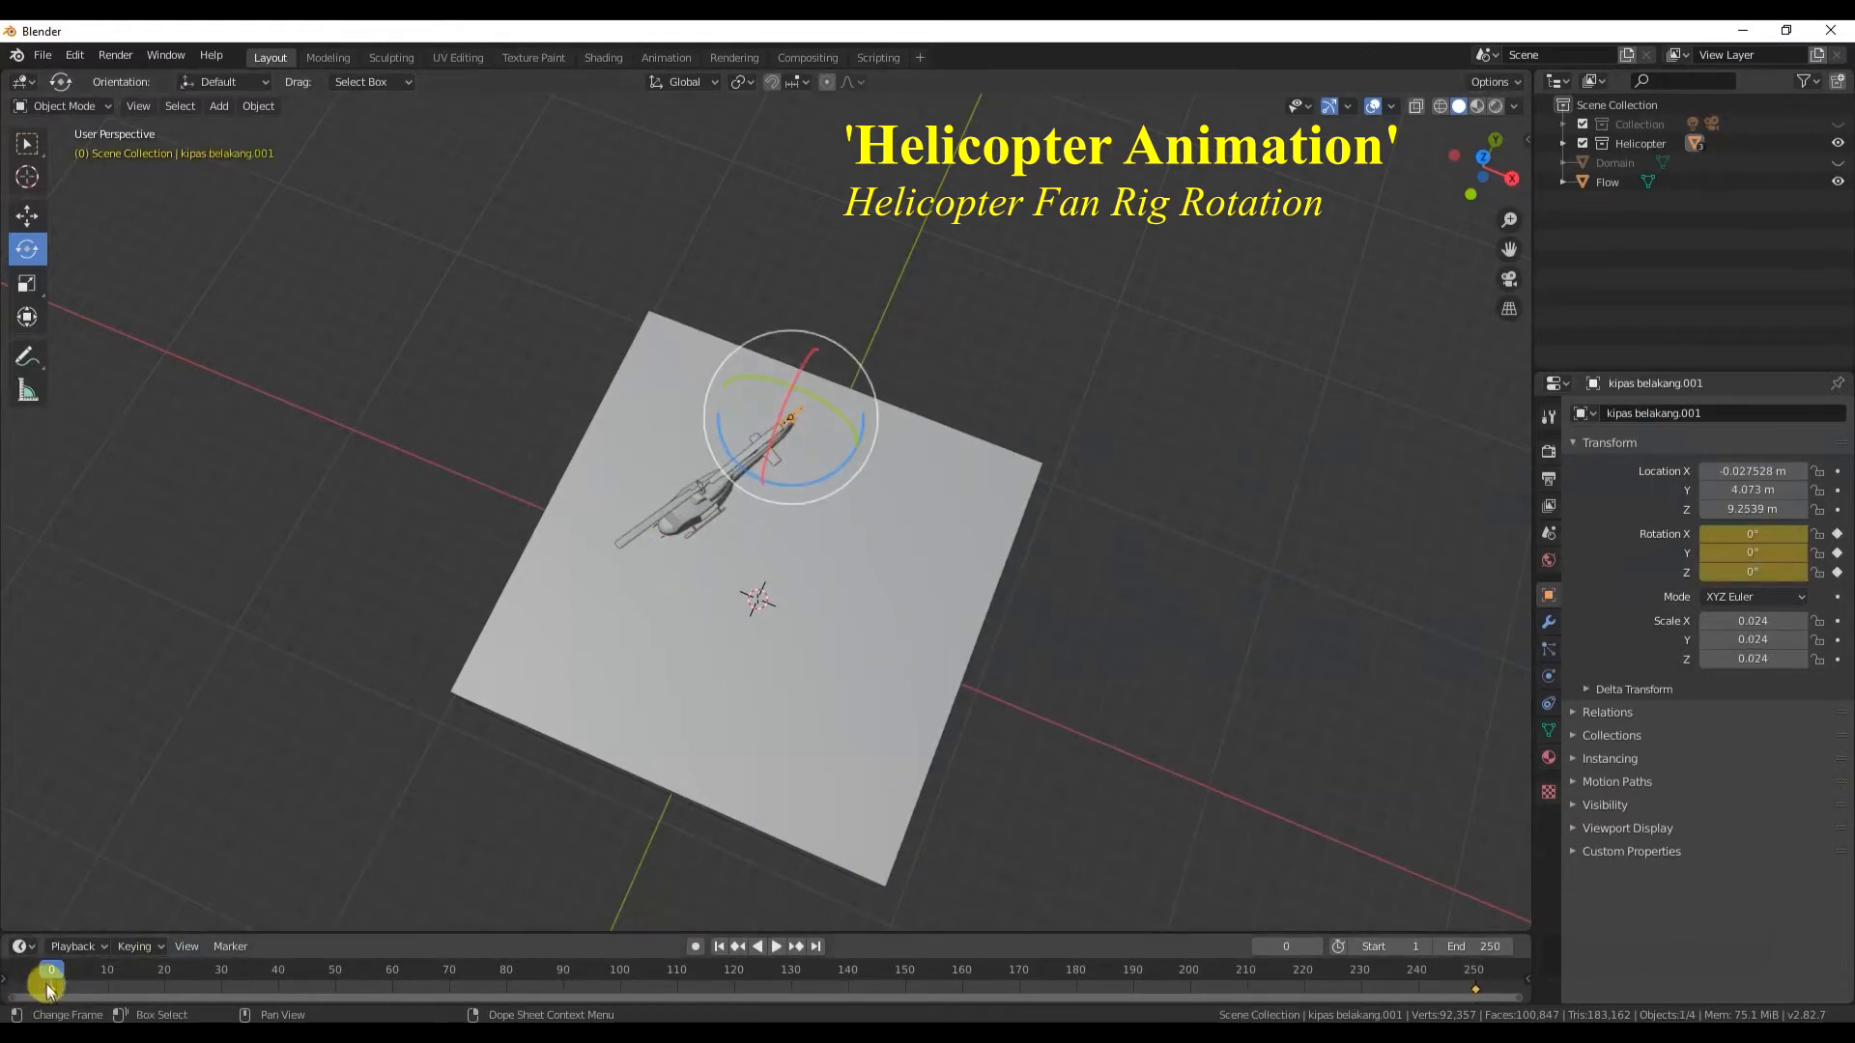
click(236, 811)
middle_drag(447, 757, 812, 576)
- Unhide the Domain, select it, and switch the viewport to wireframe shading
click(889, 635)
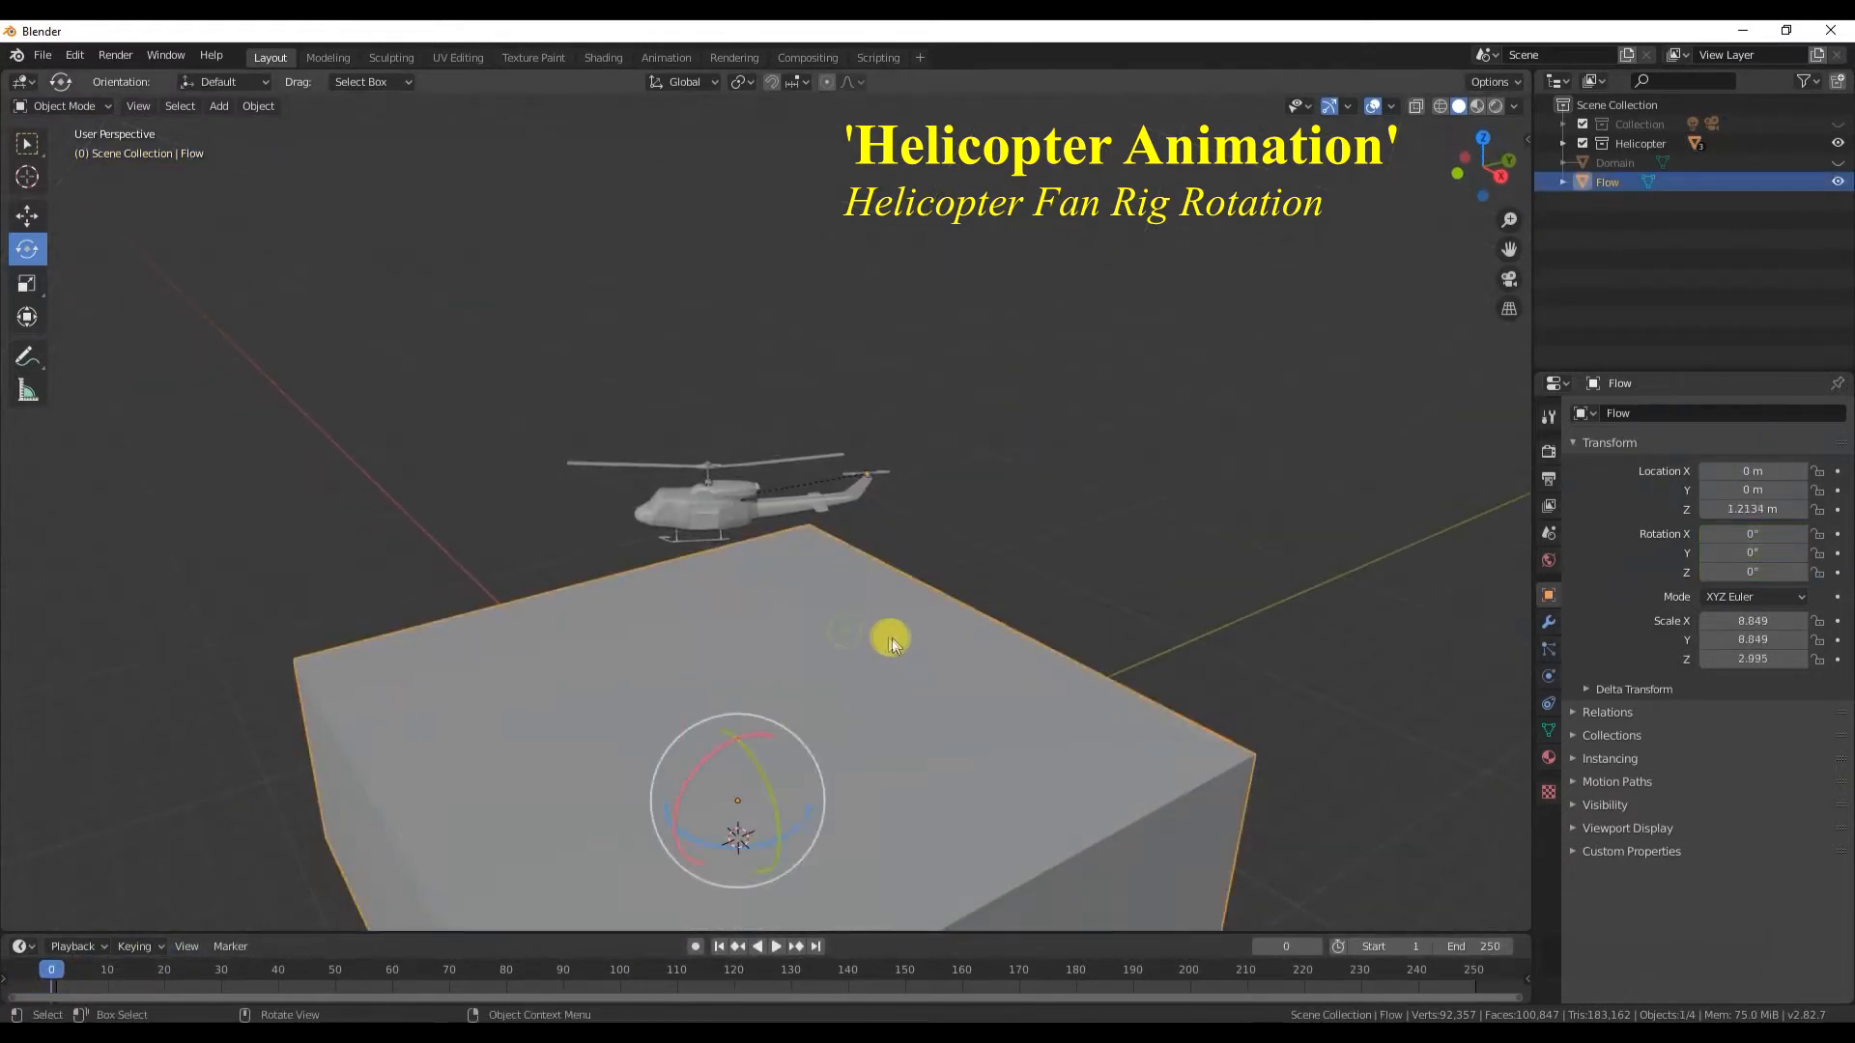
click(1836, 162)
click(1048, 495)
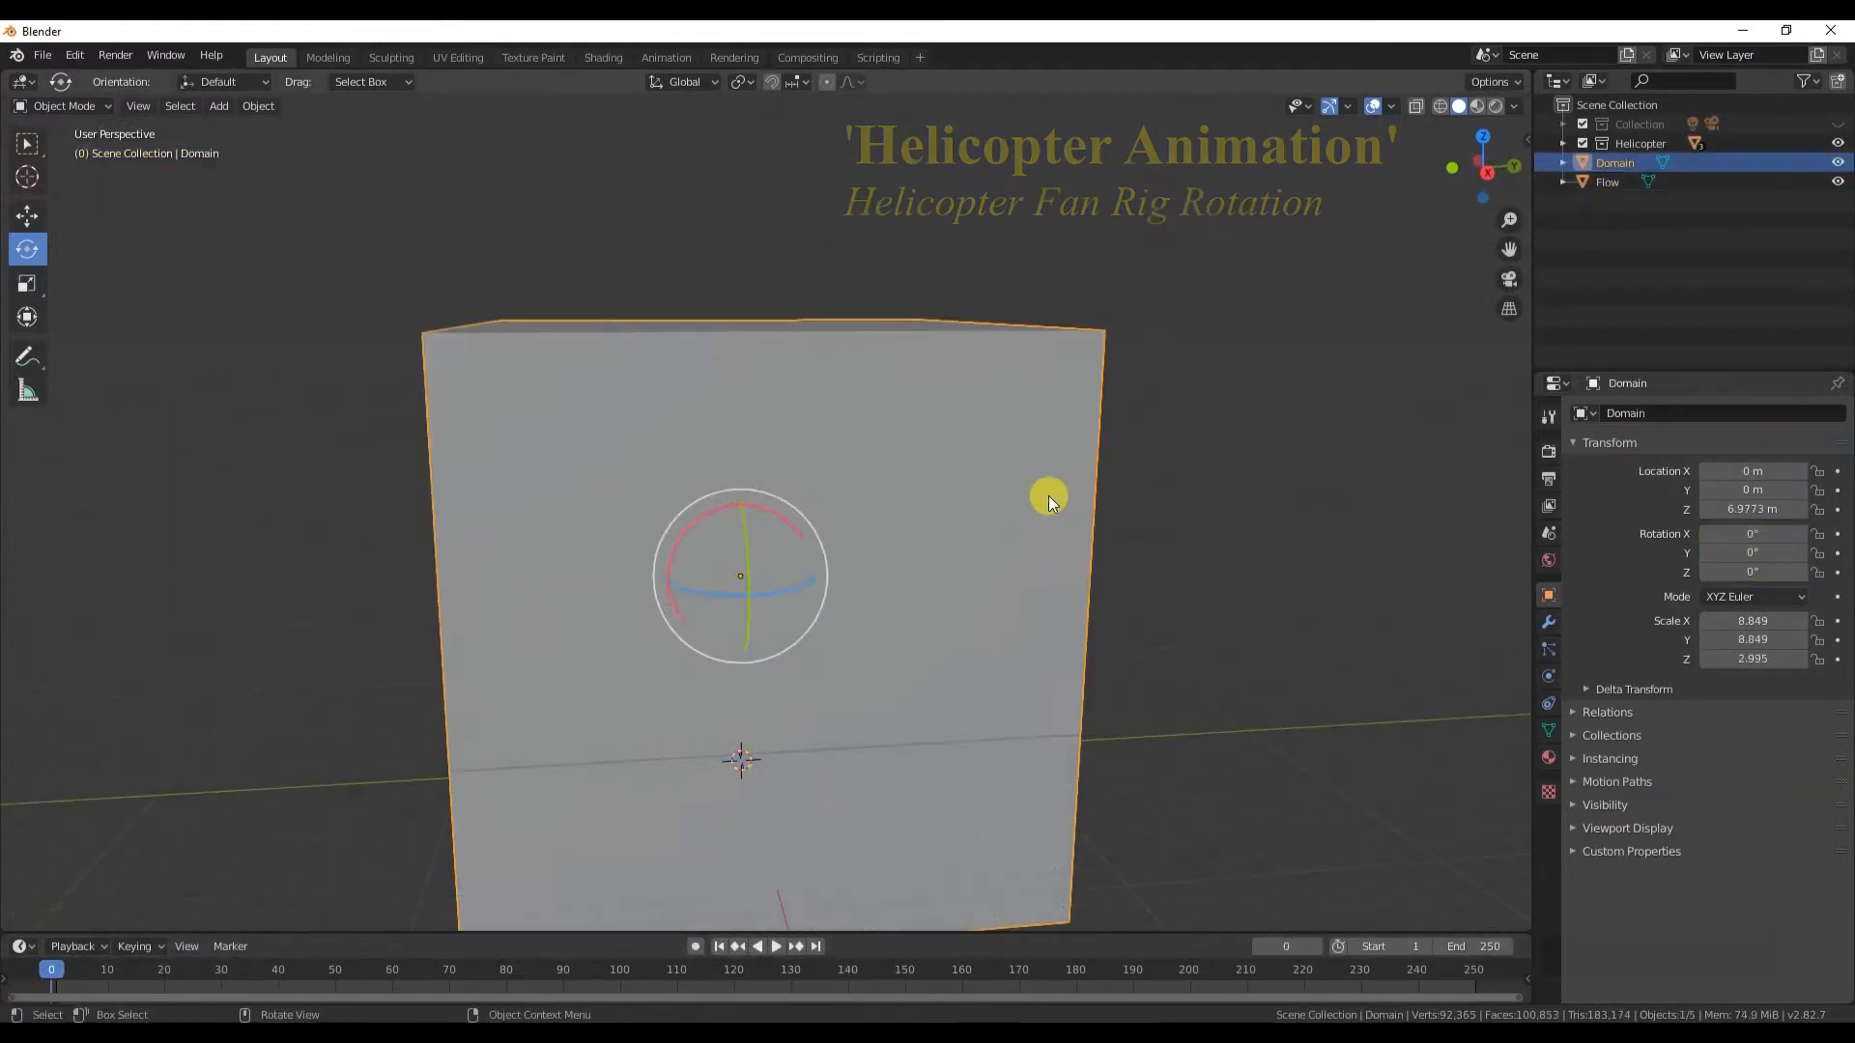
click(1441, 106)
mouse_move(1085, 485)
middle_down()
mouse_move(1206, 468)
mouse_move(1214, 498)
middle_up()
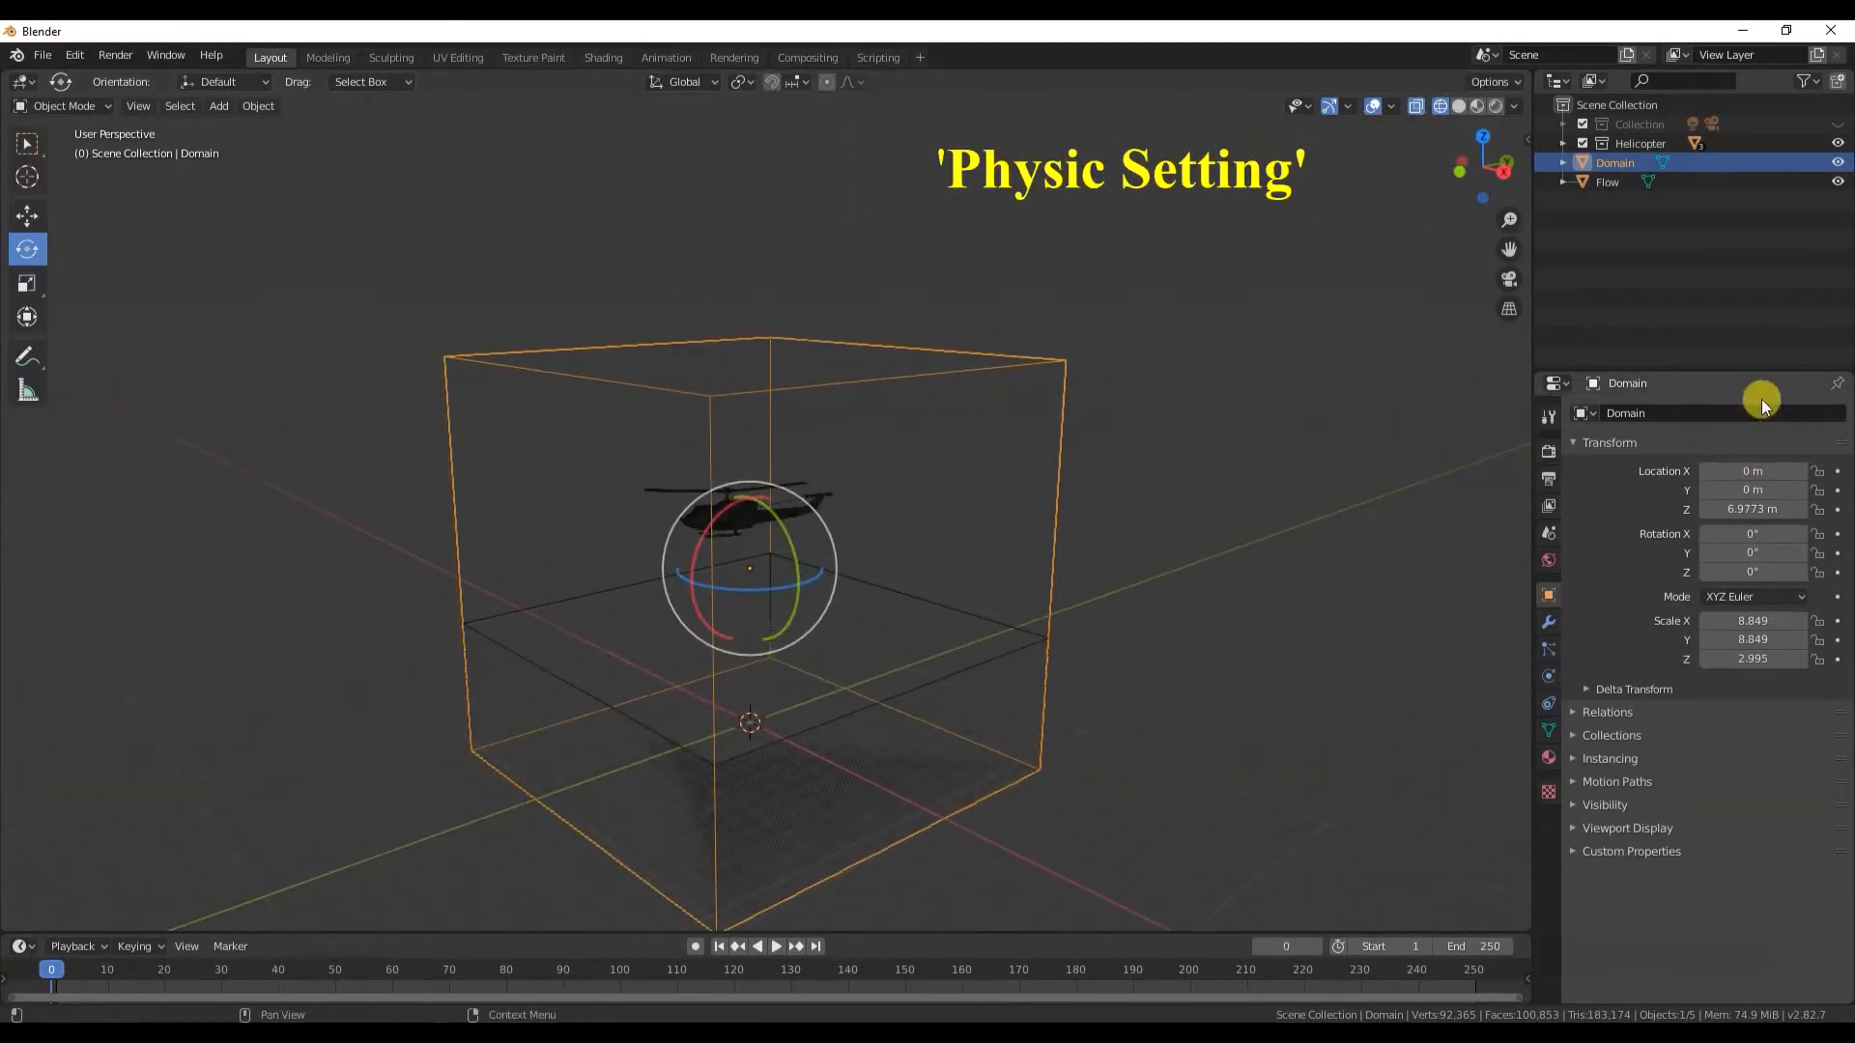
- Enable Fluid physics on the Domain with type Domain, domain type Liquid and 64 resolution divisions
click(1549, 678)
click(1789, 558)
click(1747, 603)
click(1756, 617)
click(1722, 661)
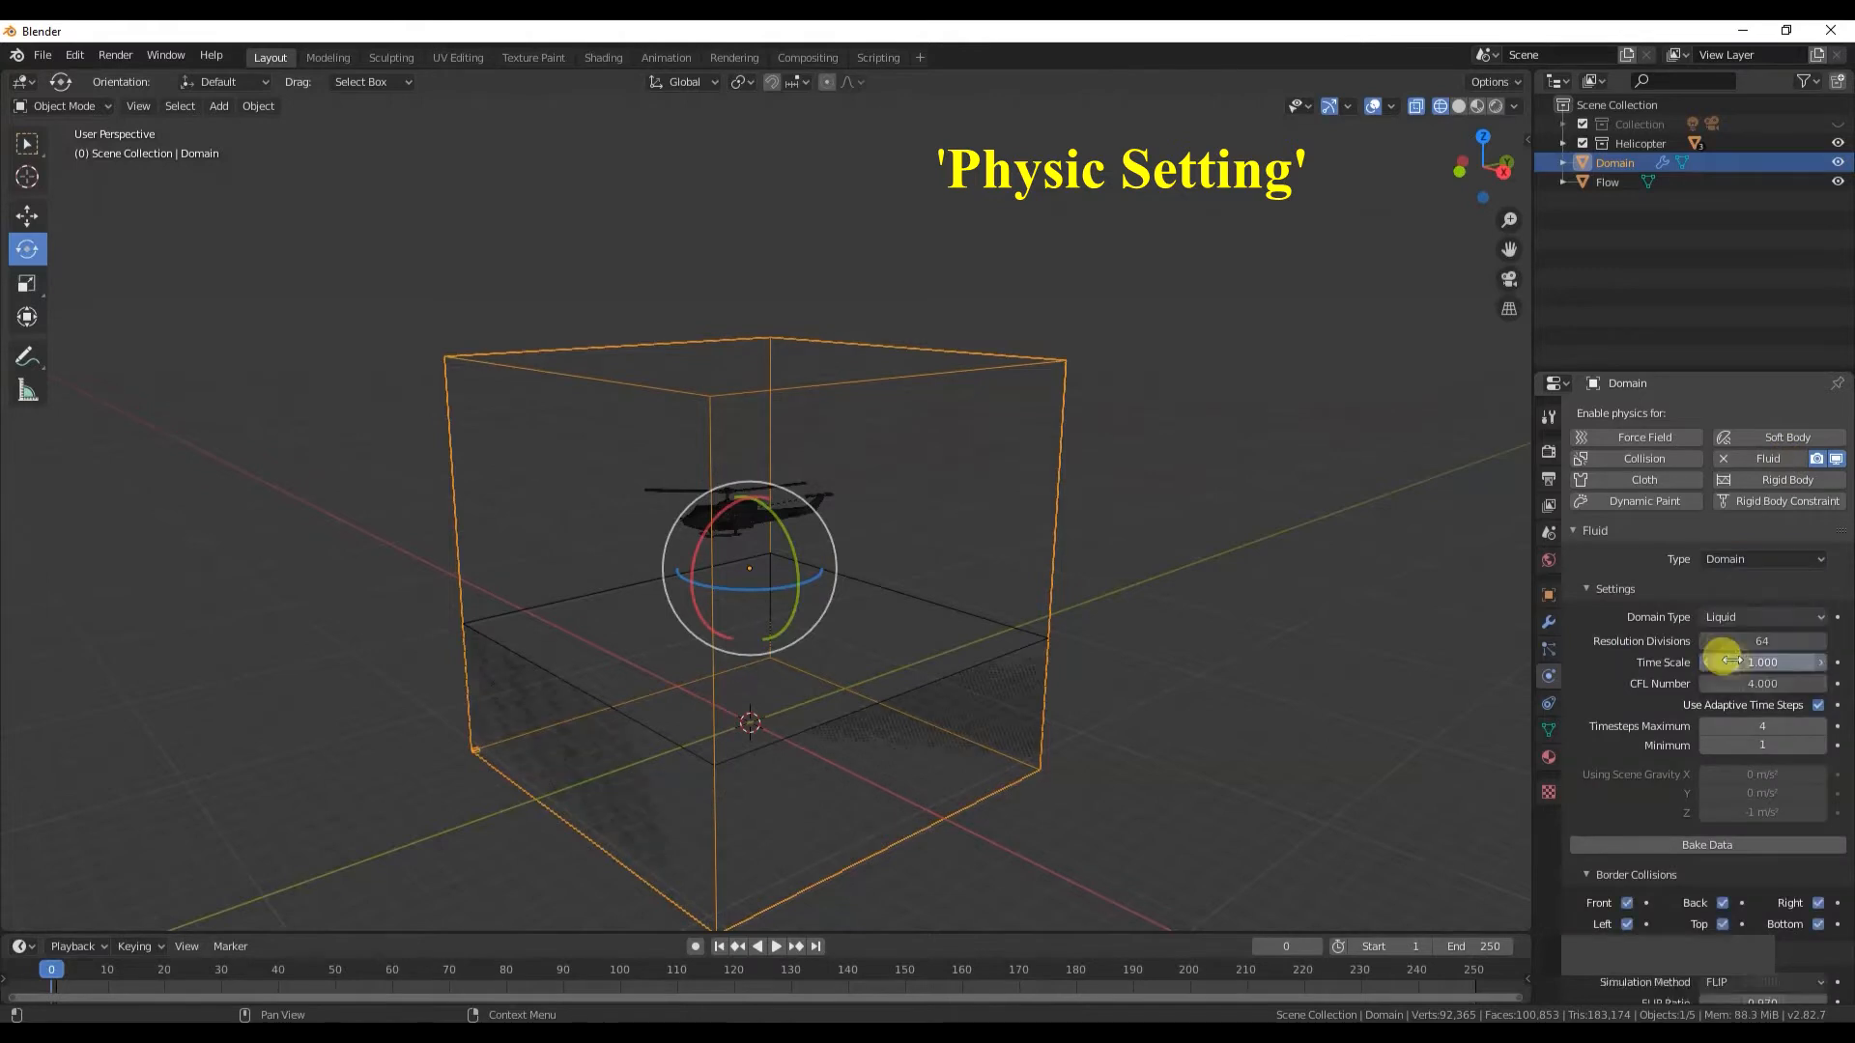
- Enable Mesh for the Domain's liquid, and set its Smoothing Positive to 5
scroll(1730, 618, down, 12)
click(1604, 679)
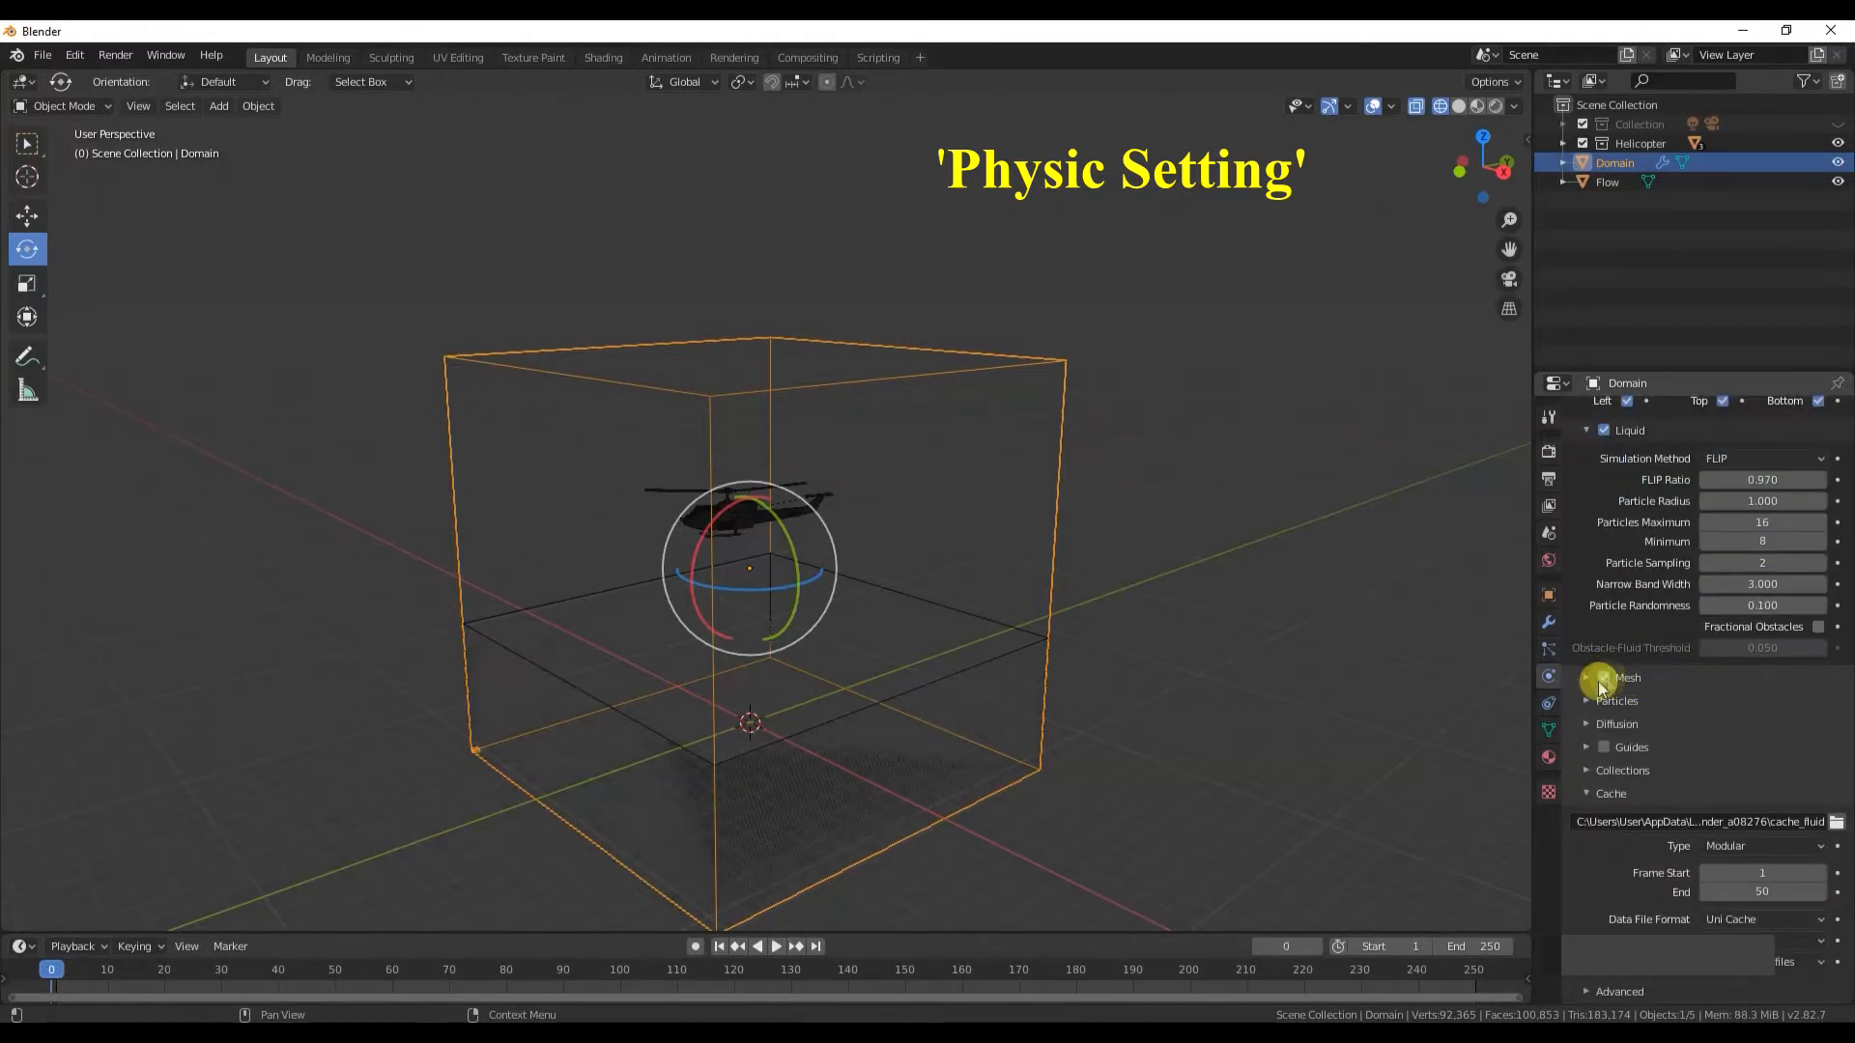
click(1587, 678)
scroll(1769, 711, down, 2)
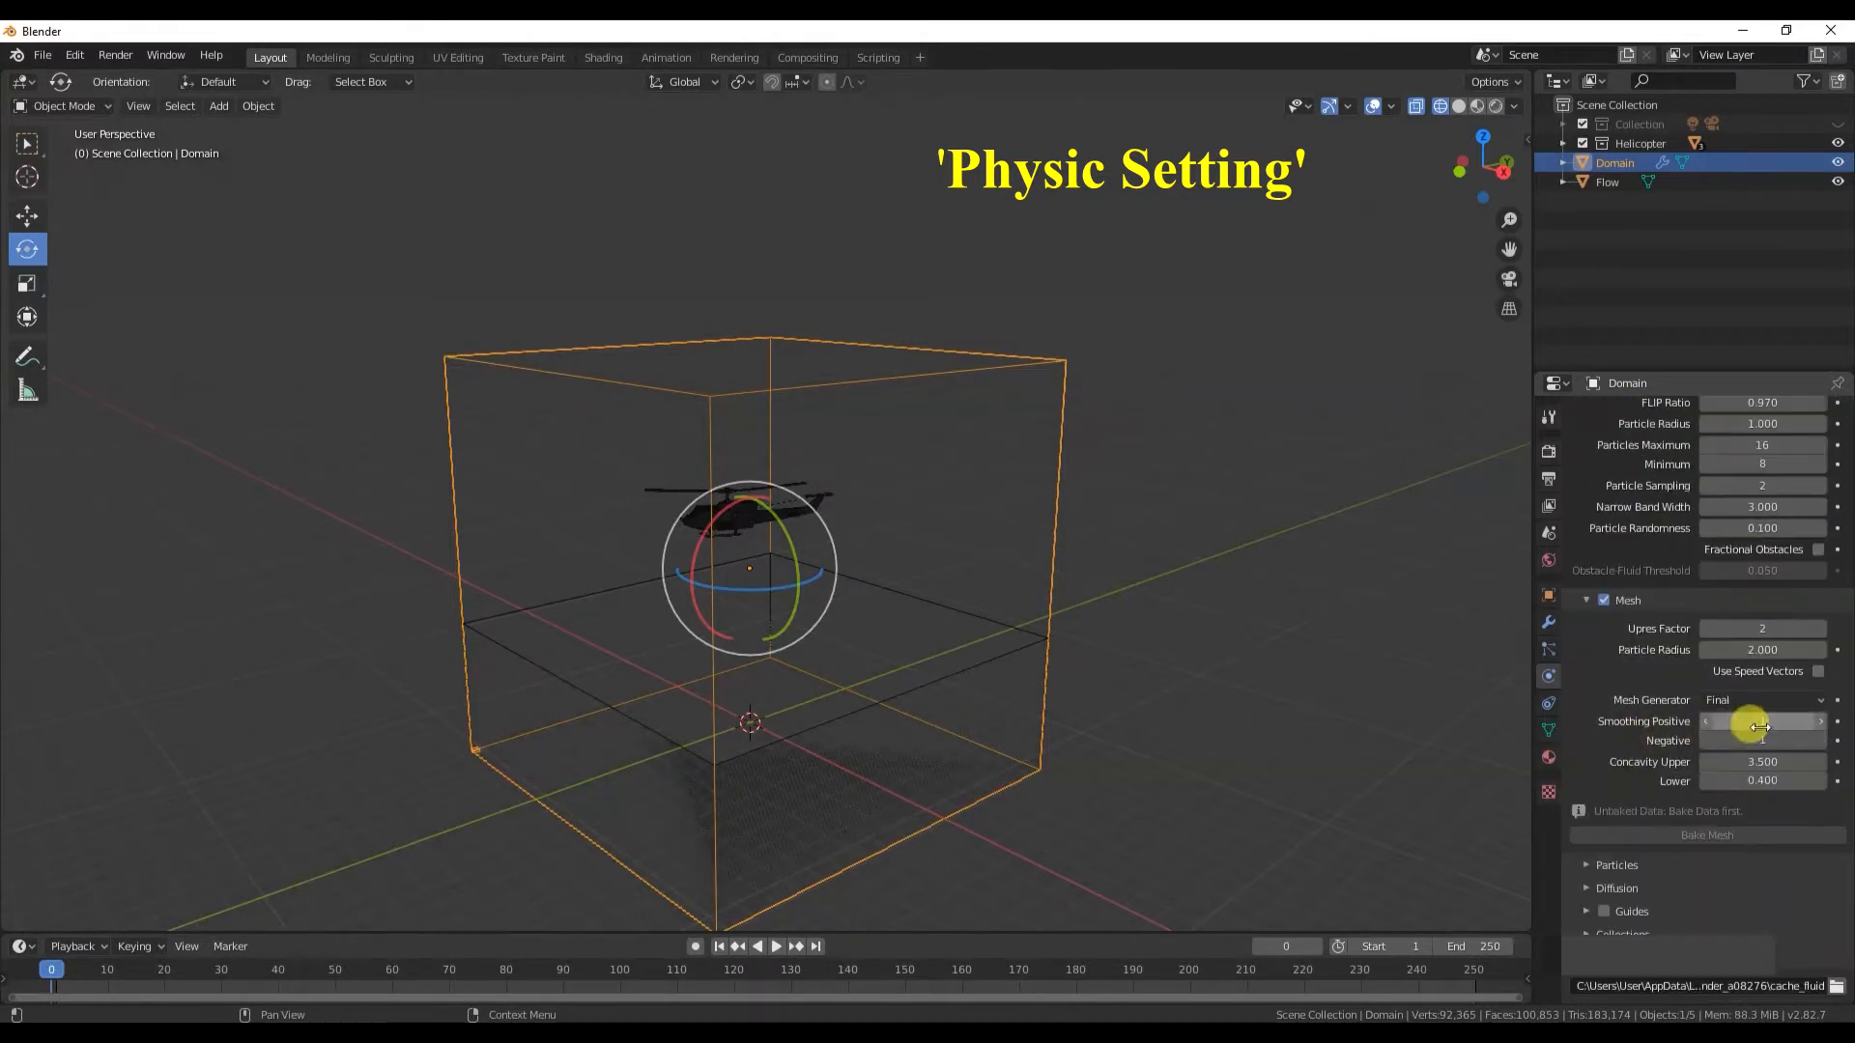
key(Return)
- Set the Domain's cache end frame to 250, and review its fluid settings
scroll(1709, 782, down, 3)
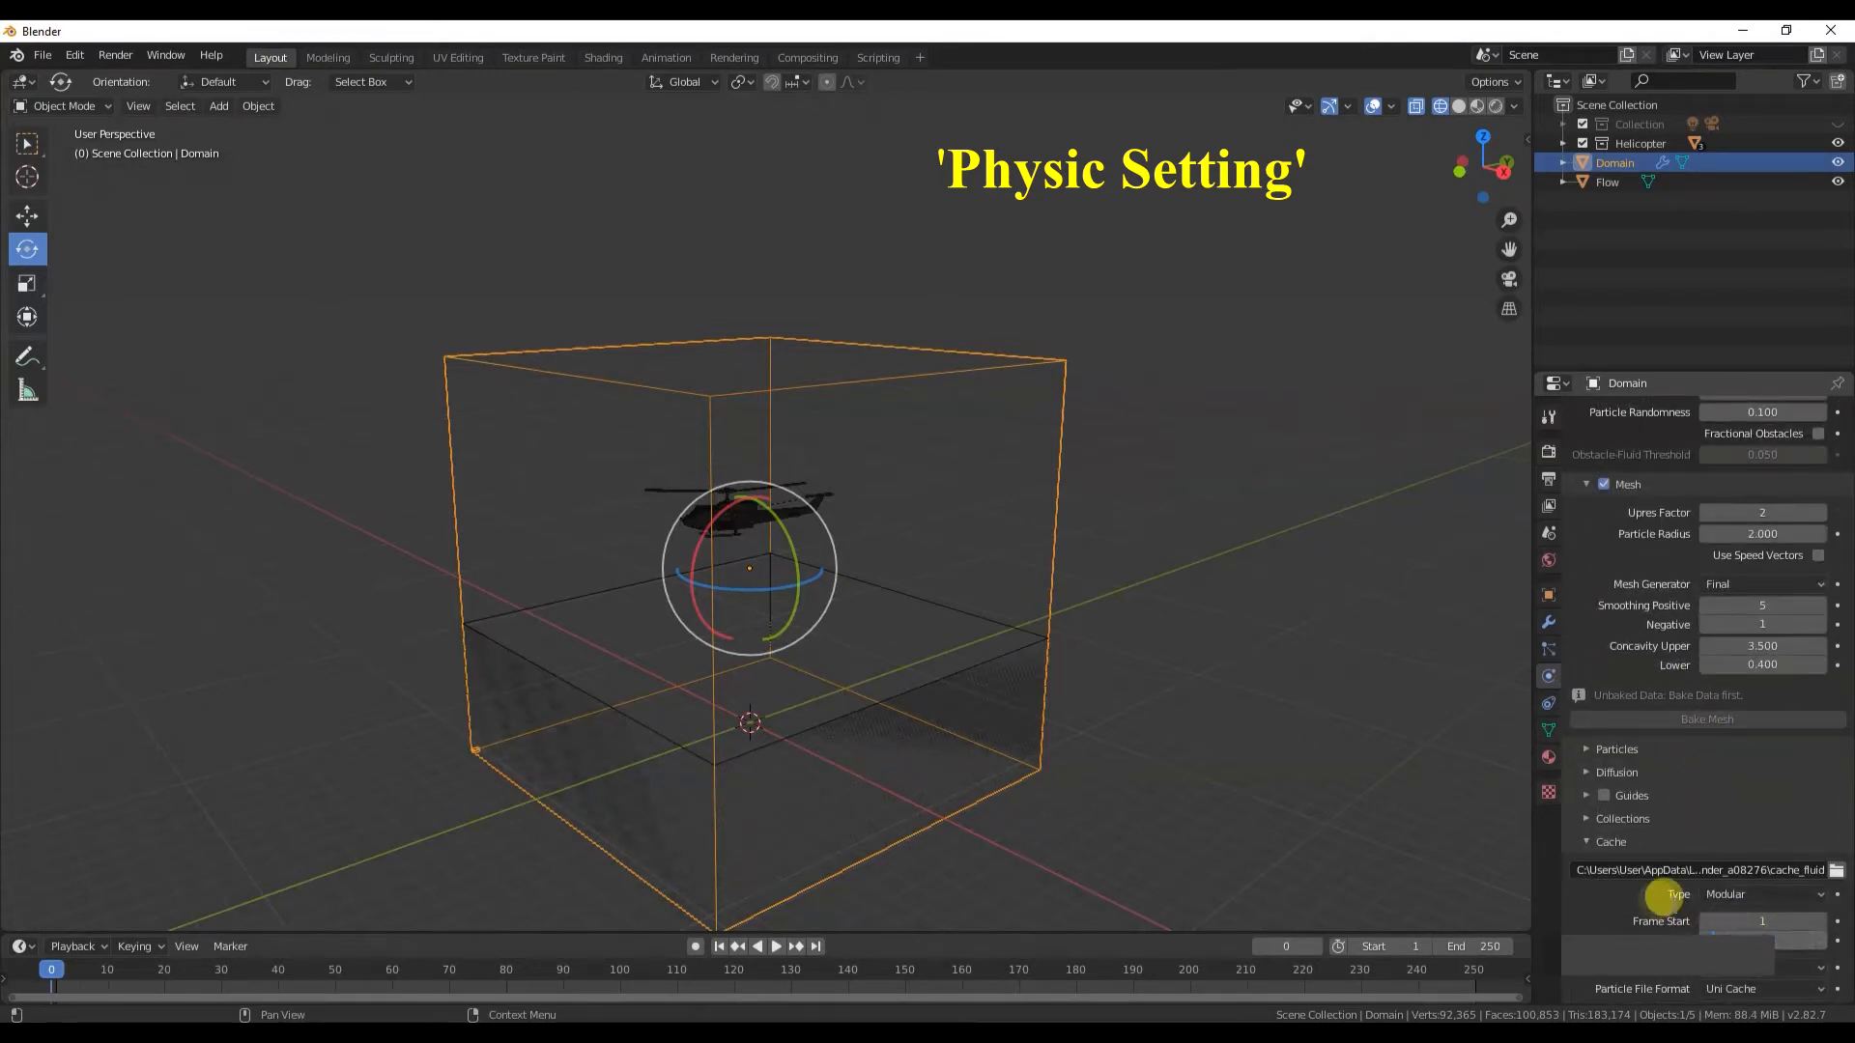
scroll(1776, 812, up, 15)
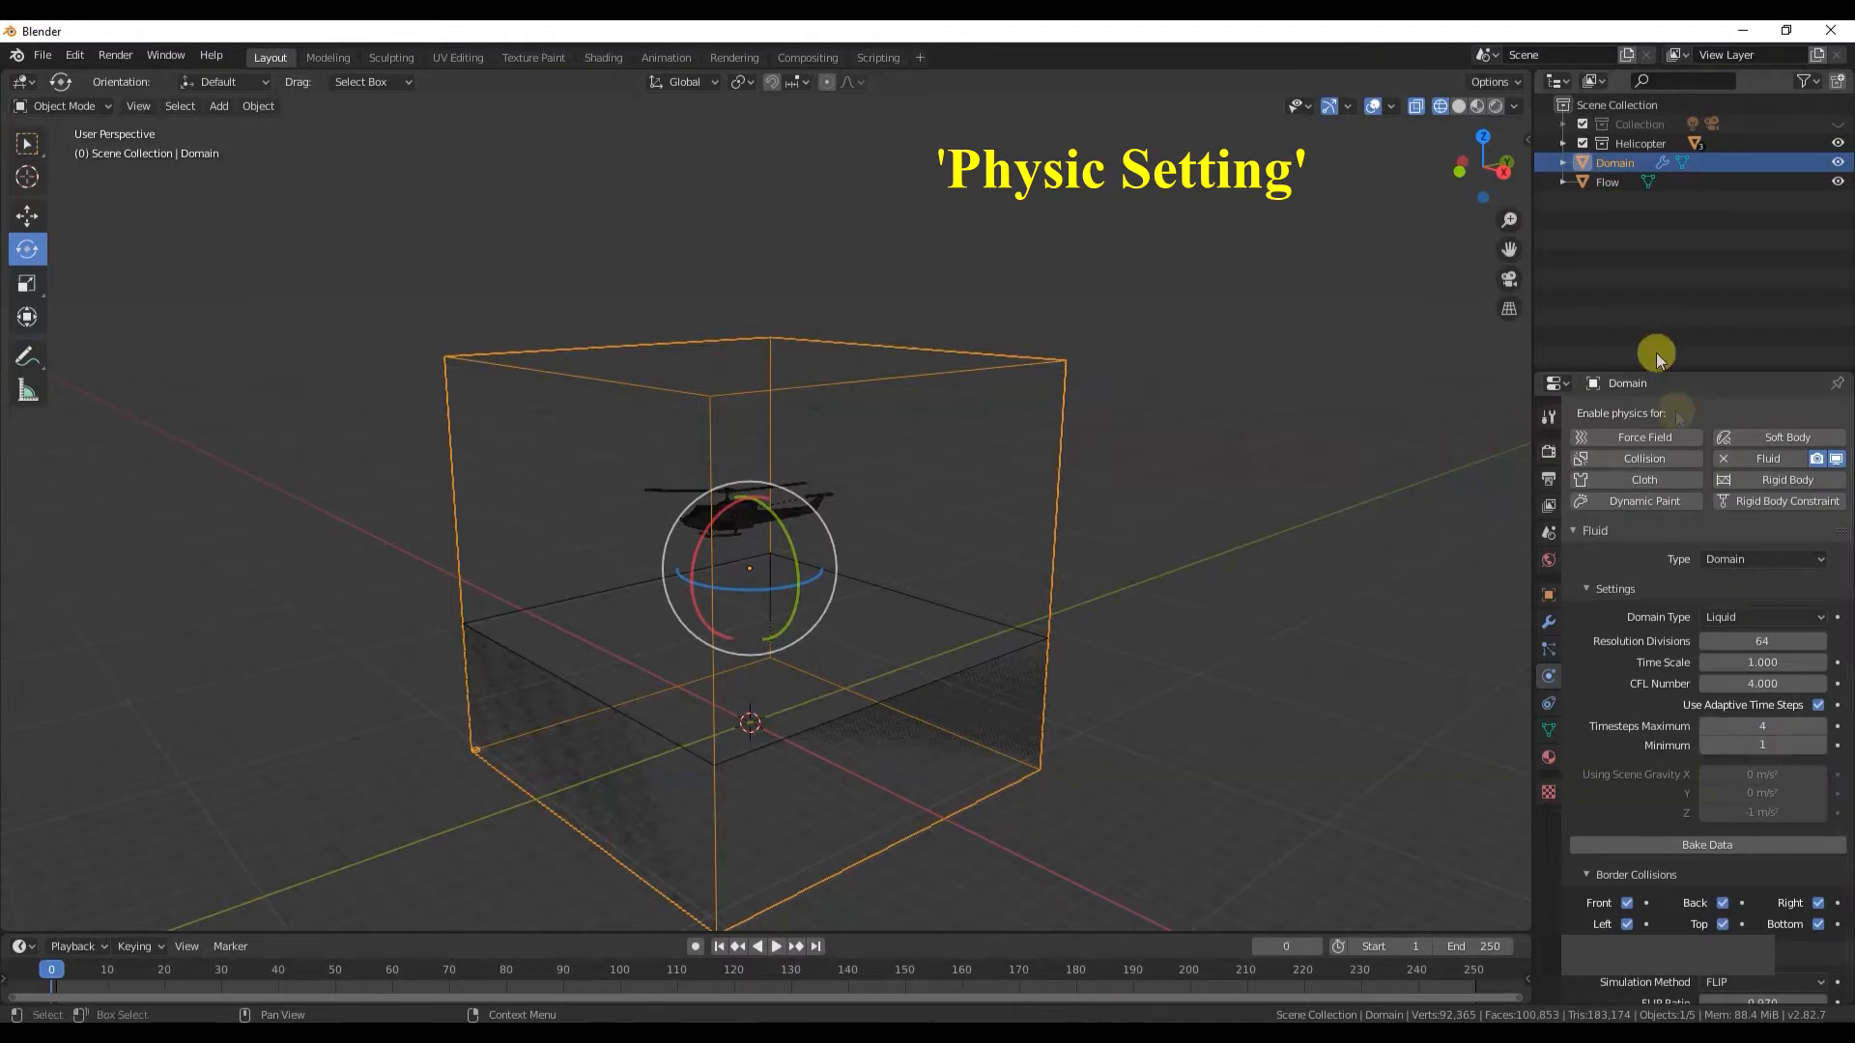
scroll(1735, 599, down, 12)
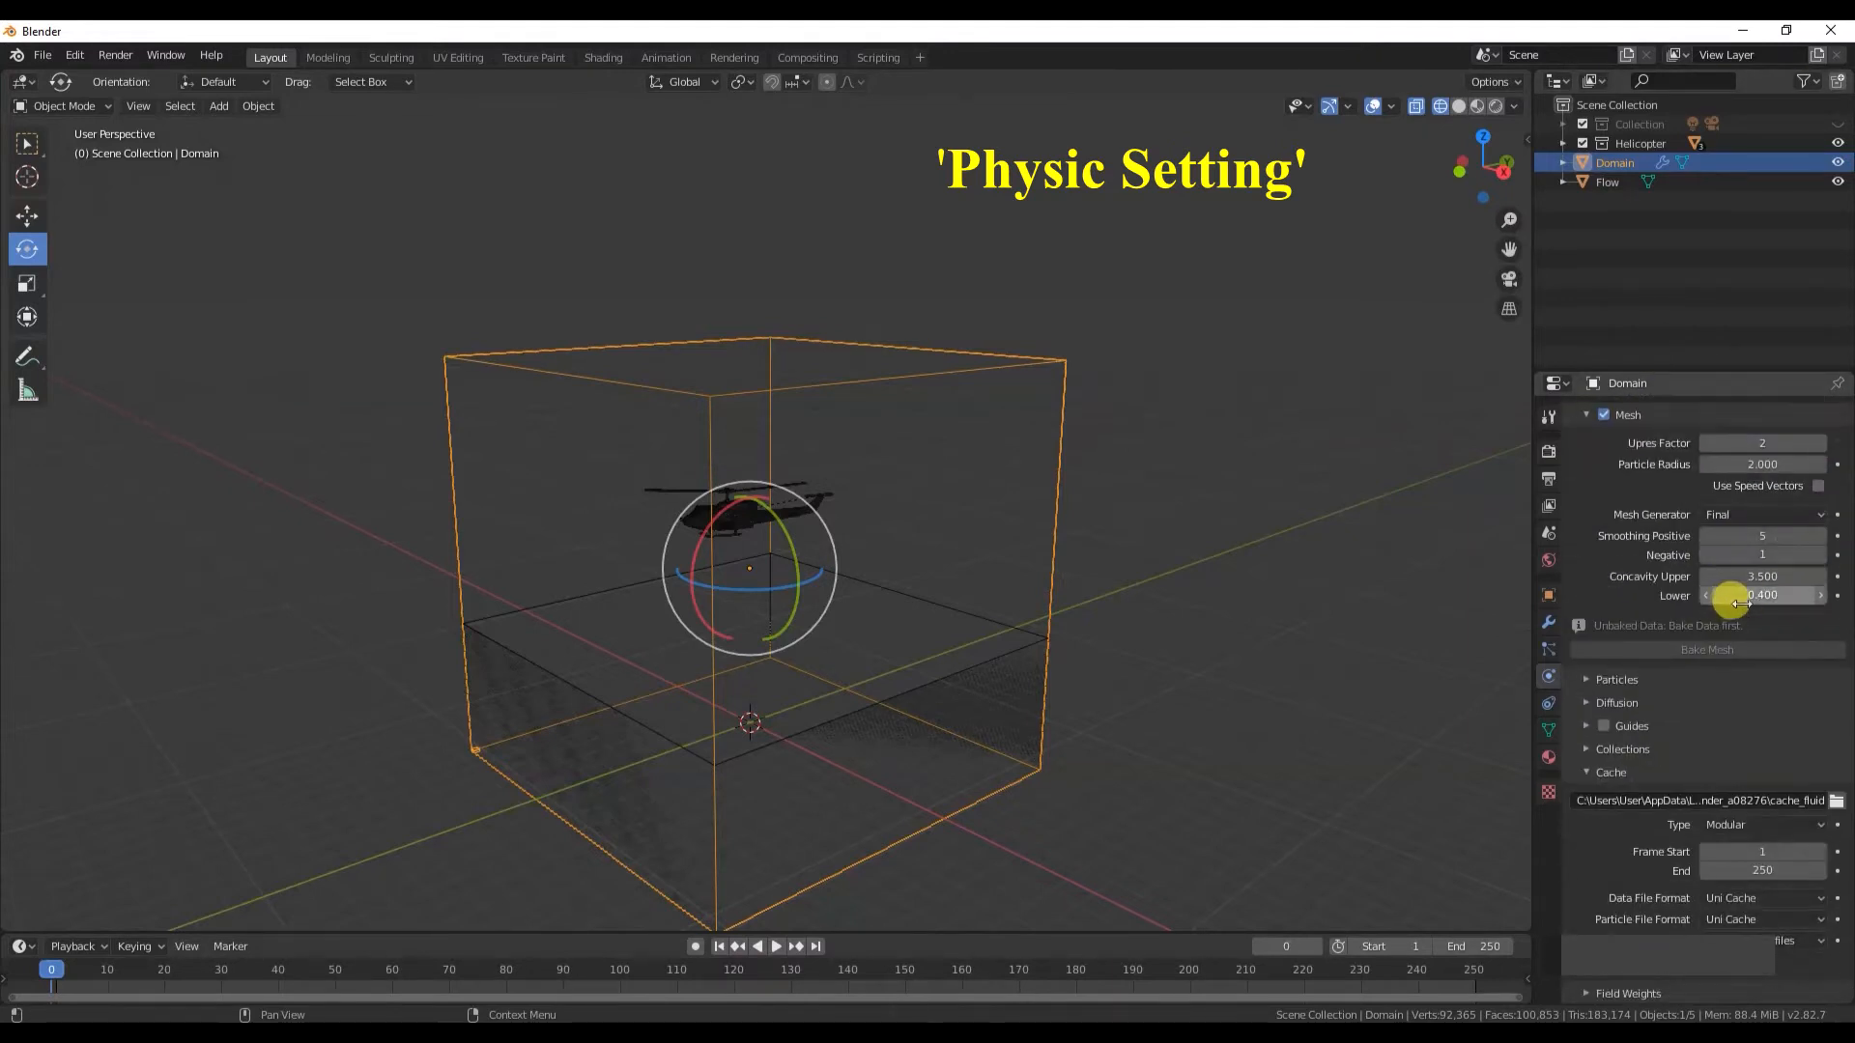
- Enable Fluid physics on the Flow box with type Flow, flow type Liquid and flow behavior Geometry
click(981, 616)
click(1783, 462)
click(1766, 559)
click(1741, 619)
click(1791, 623)
click(1730, 705)
- Enable Initial Velocity for the Flow box, and set its initial Z velocity to 0.35
click(1614, 720)
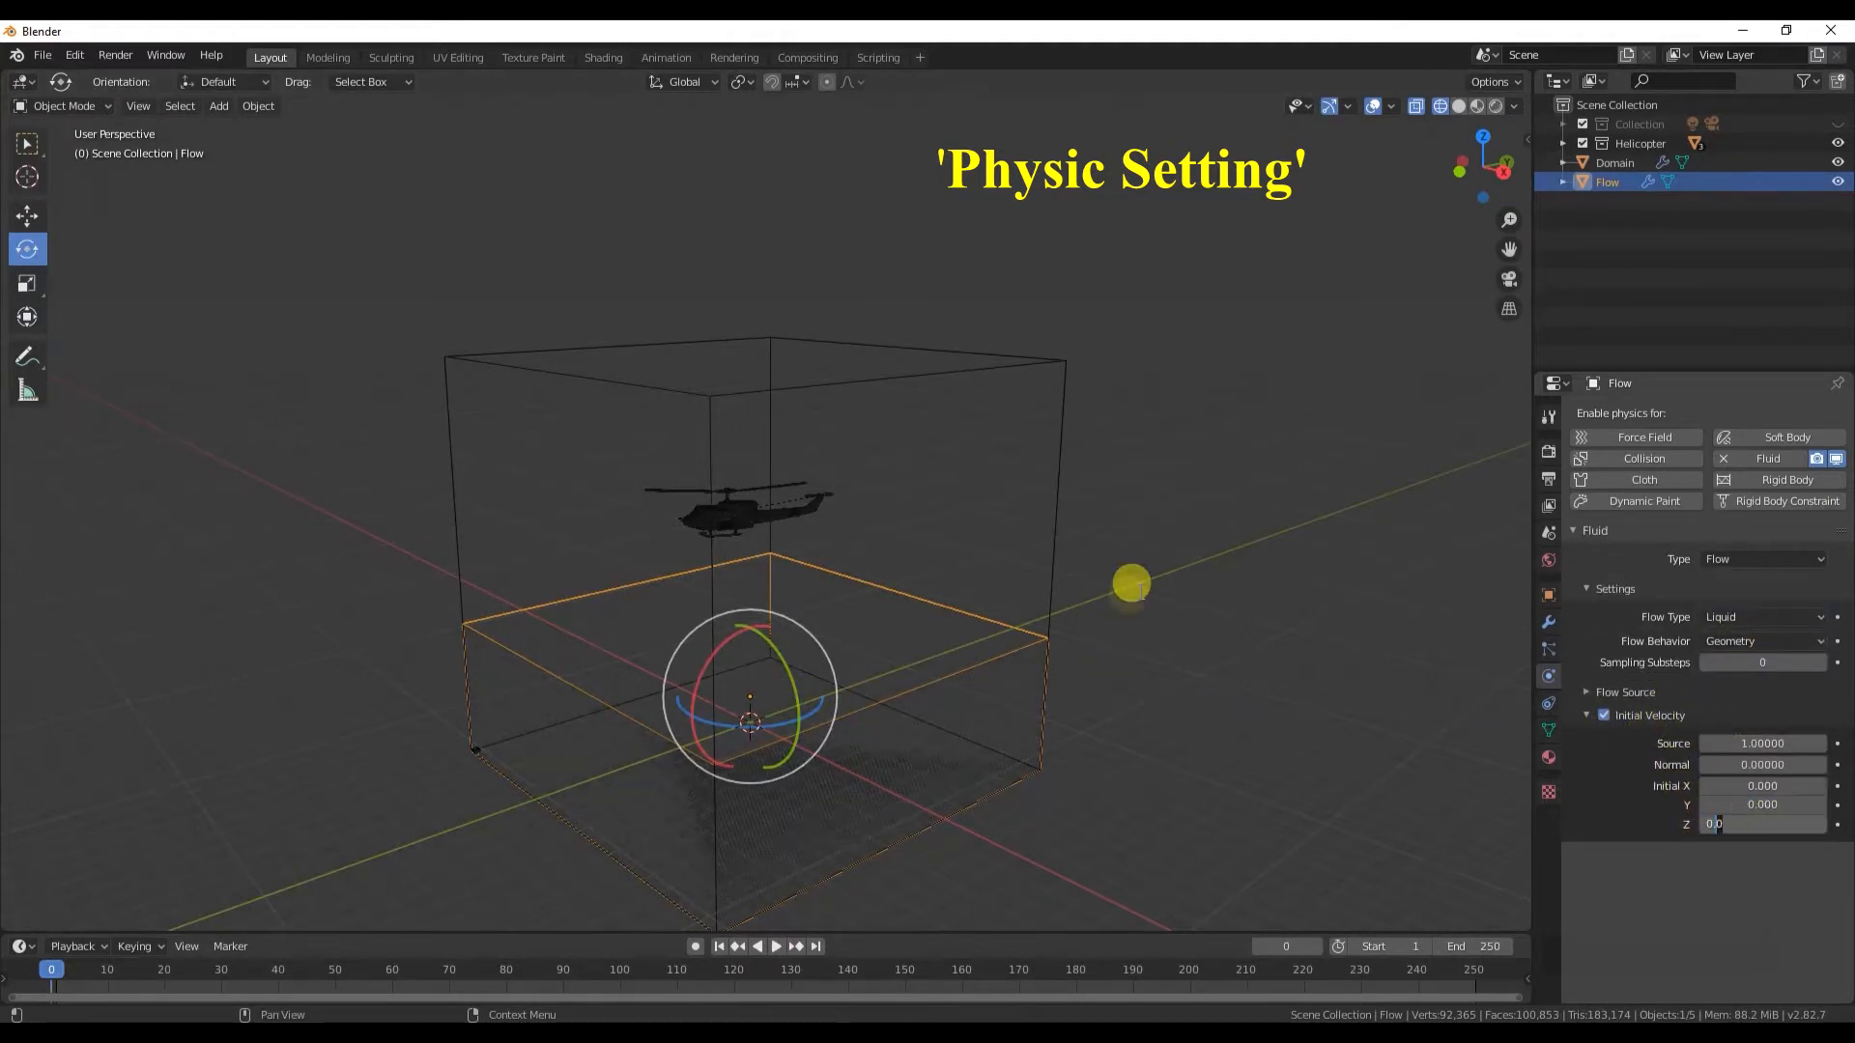
text(0.35)
key(Return)
- Enable Fluid physics on the helicopter body as a Collision Effector with a surface thickness of 0.1
middle_drag(1140, 591, 1093, 591)
scroll(702, 506, up, 8)
click(736, 496)
click(1767, 460)
click(1766, 556)
click(1760, 641)
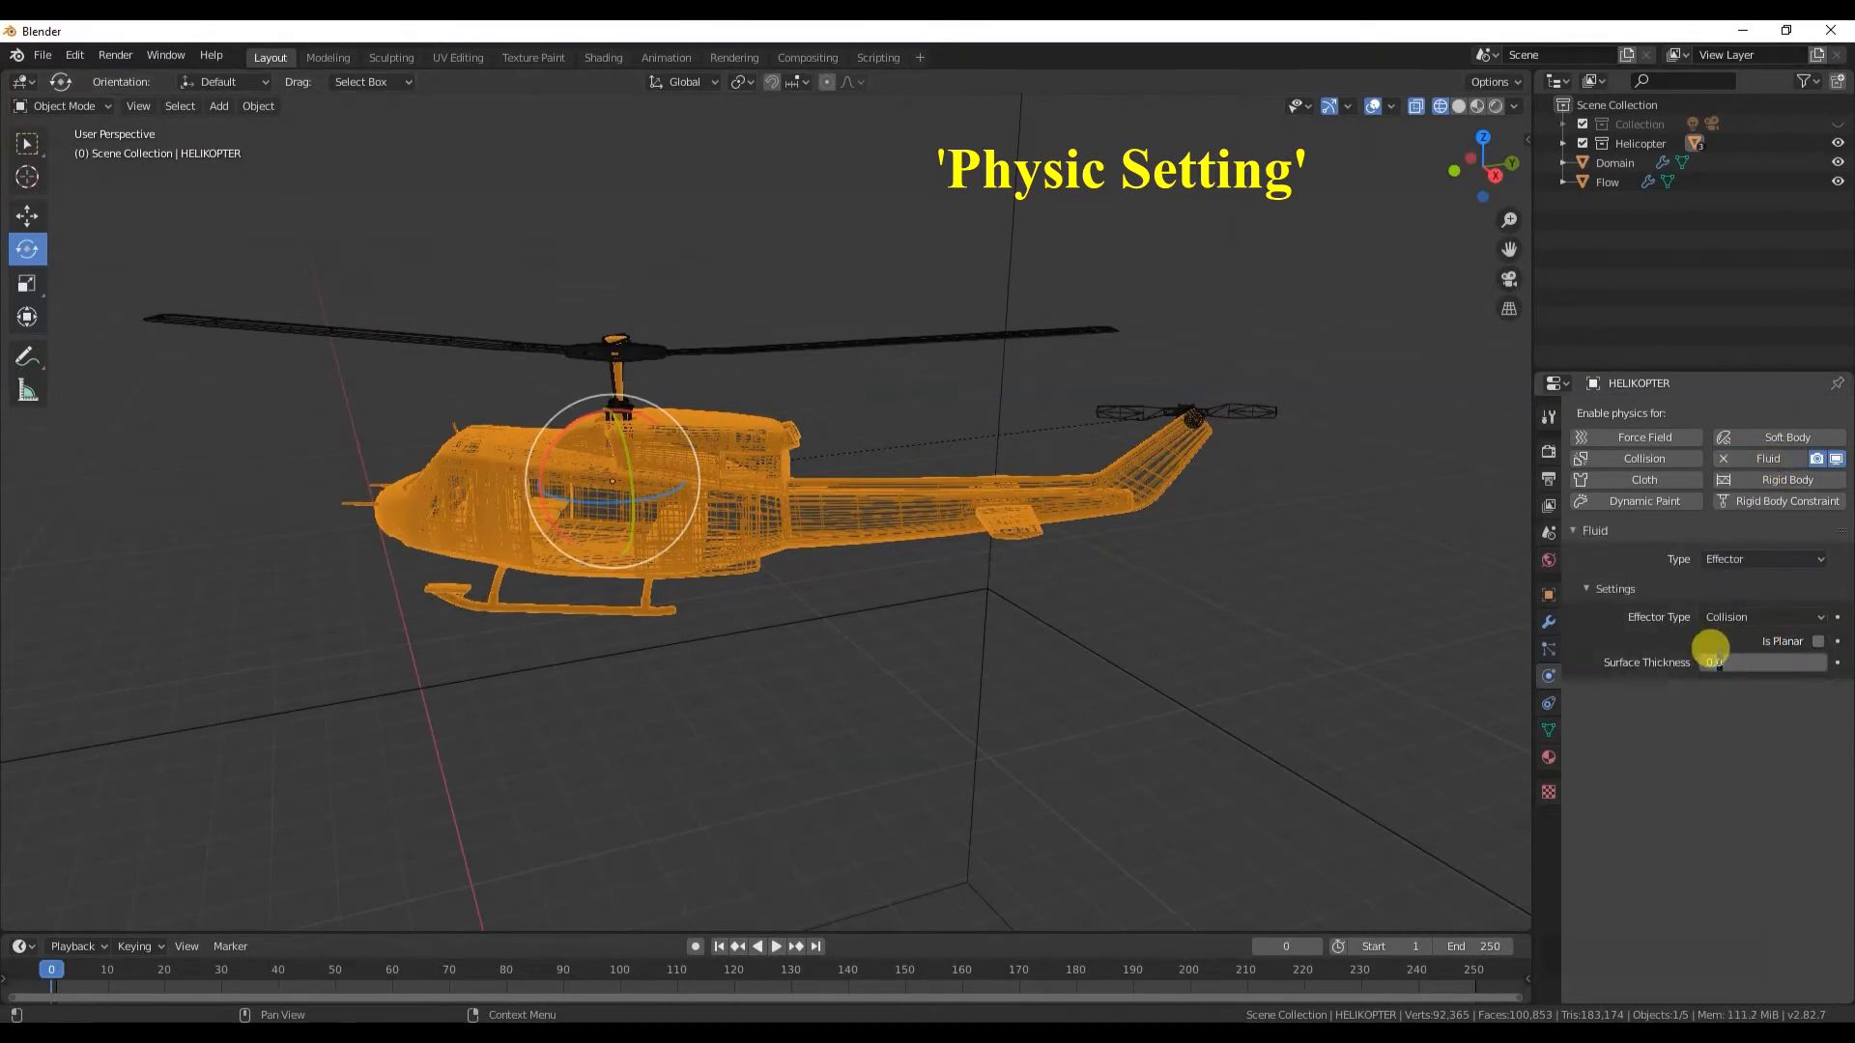
- Make the main rotor a Fluid Effector of type Collision with a surface thickness of 0.1
click(930, 340)
click(1789, 457)
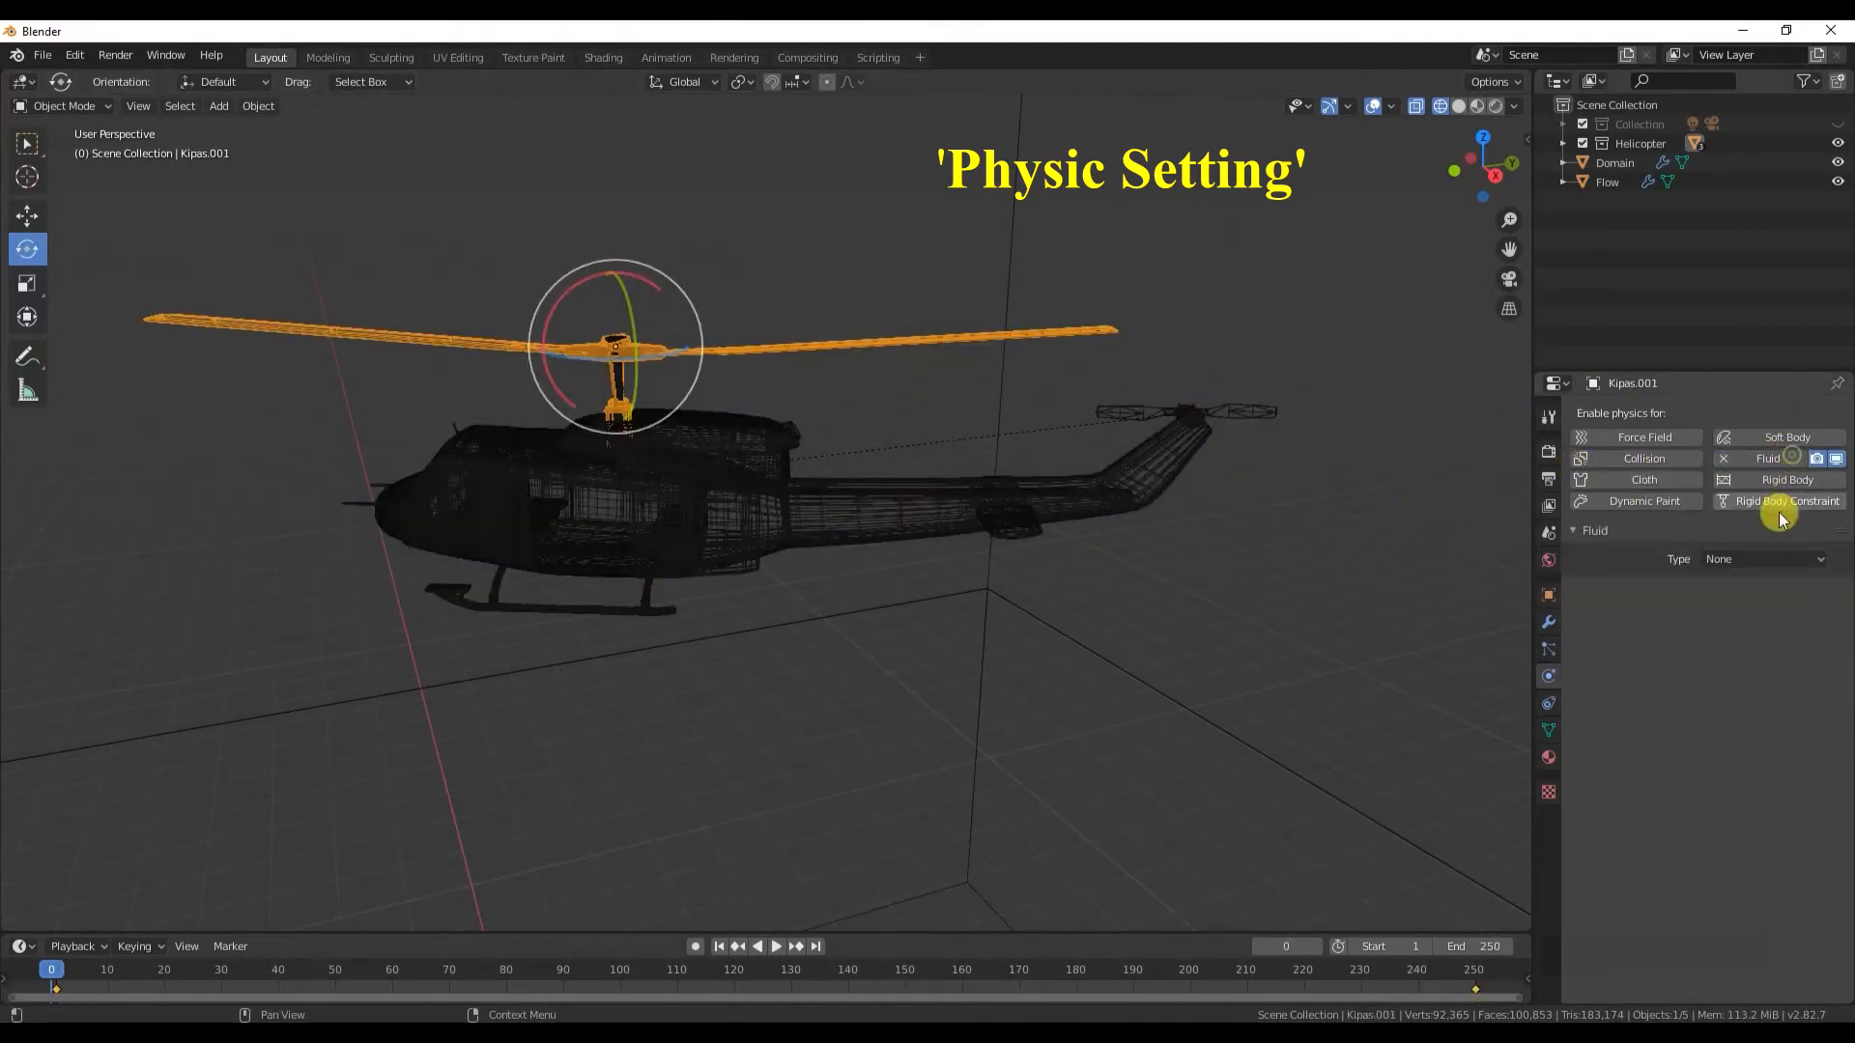
click(1760, 646)
click(1756, 663)
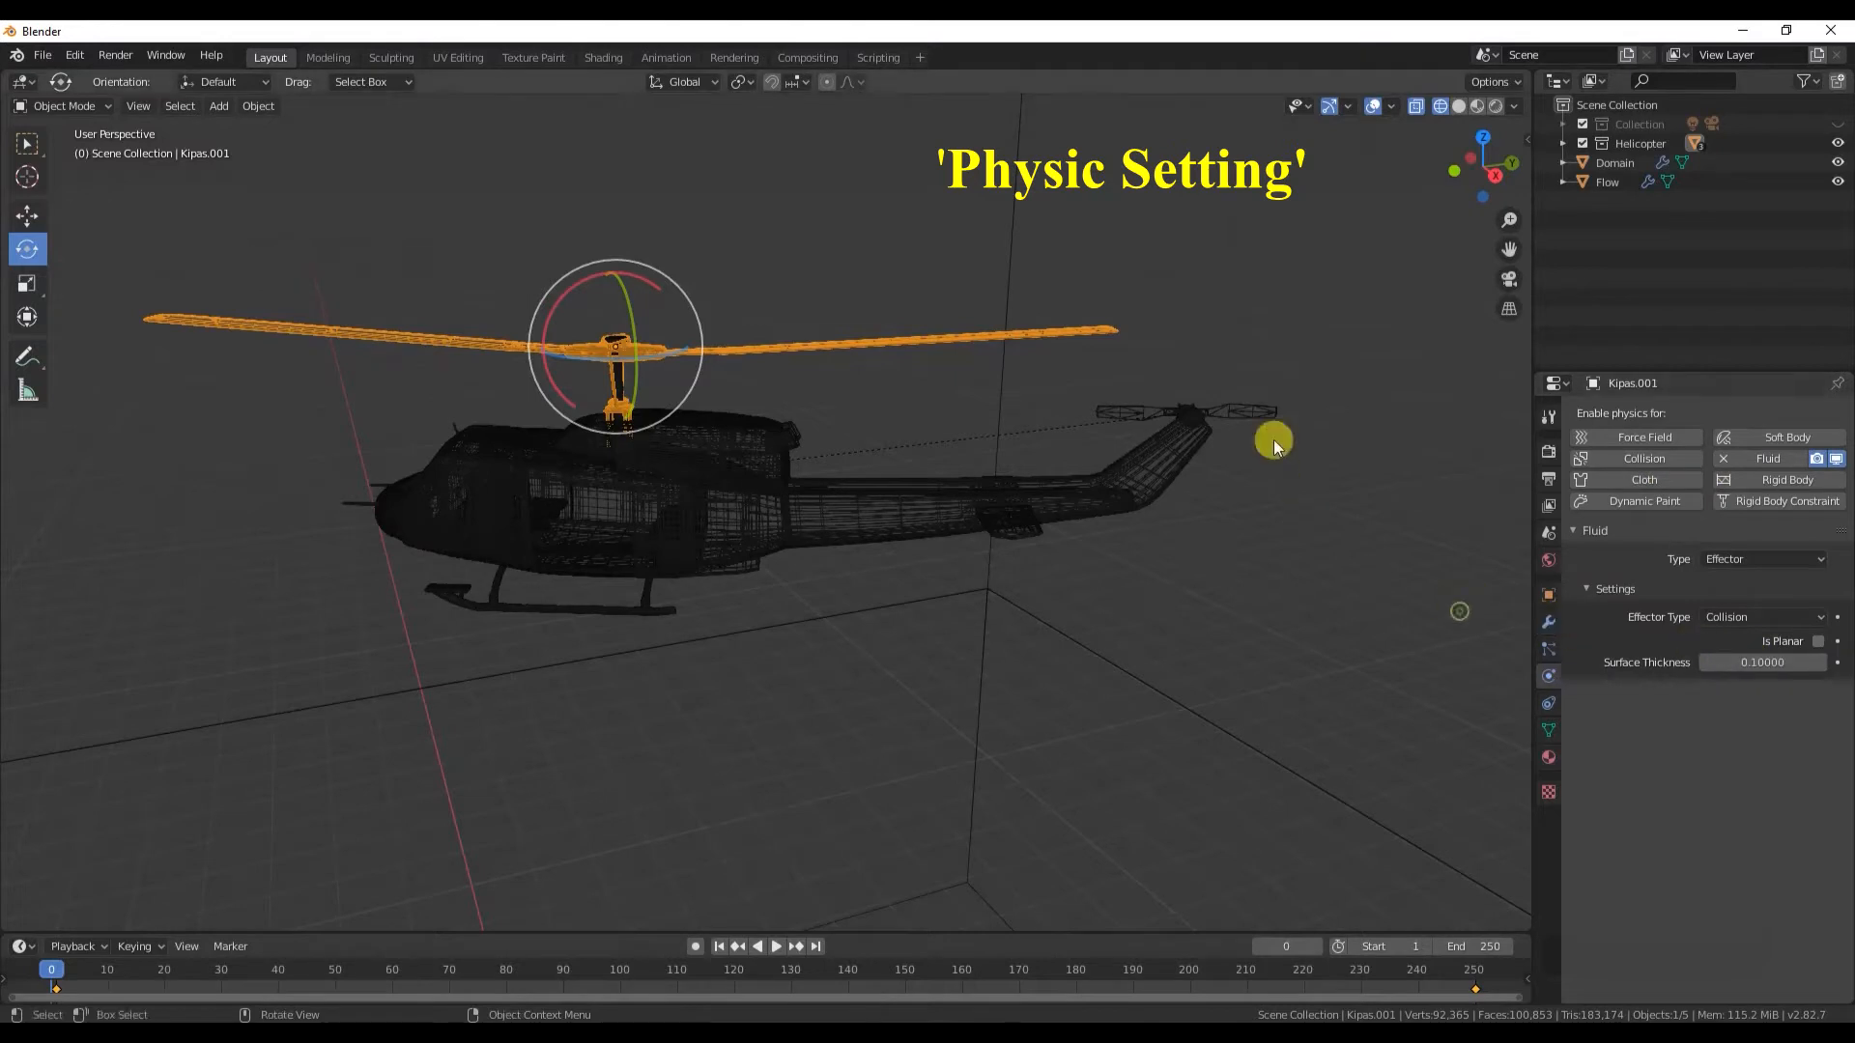
- Make the tail rotor a Fluid Effector of type Collision with a surface thickness of 0.1
click(1256, 414)
click(1787, 481)
click(1724, 480)
click(1787, 458)
click(1764, 559)
click(1756, 635)
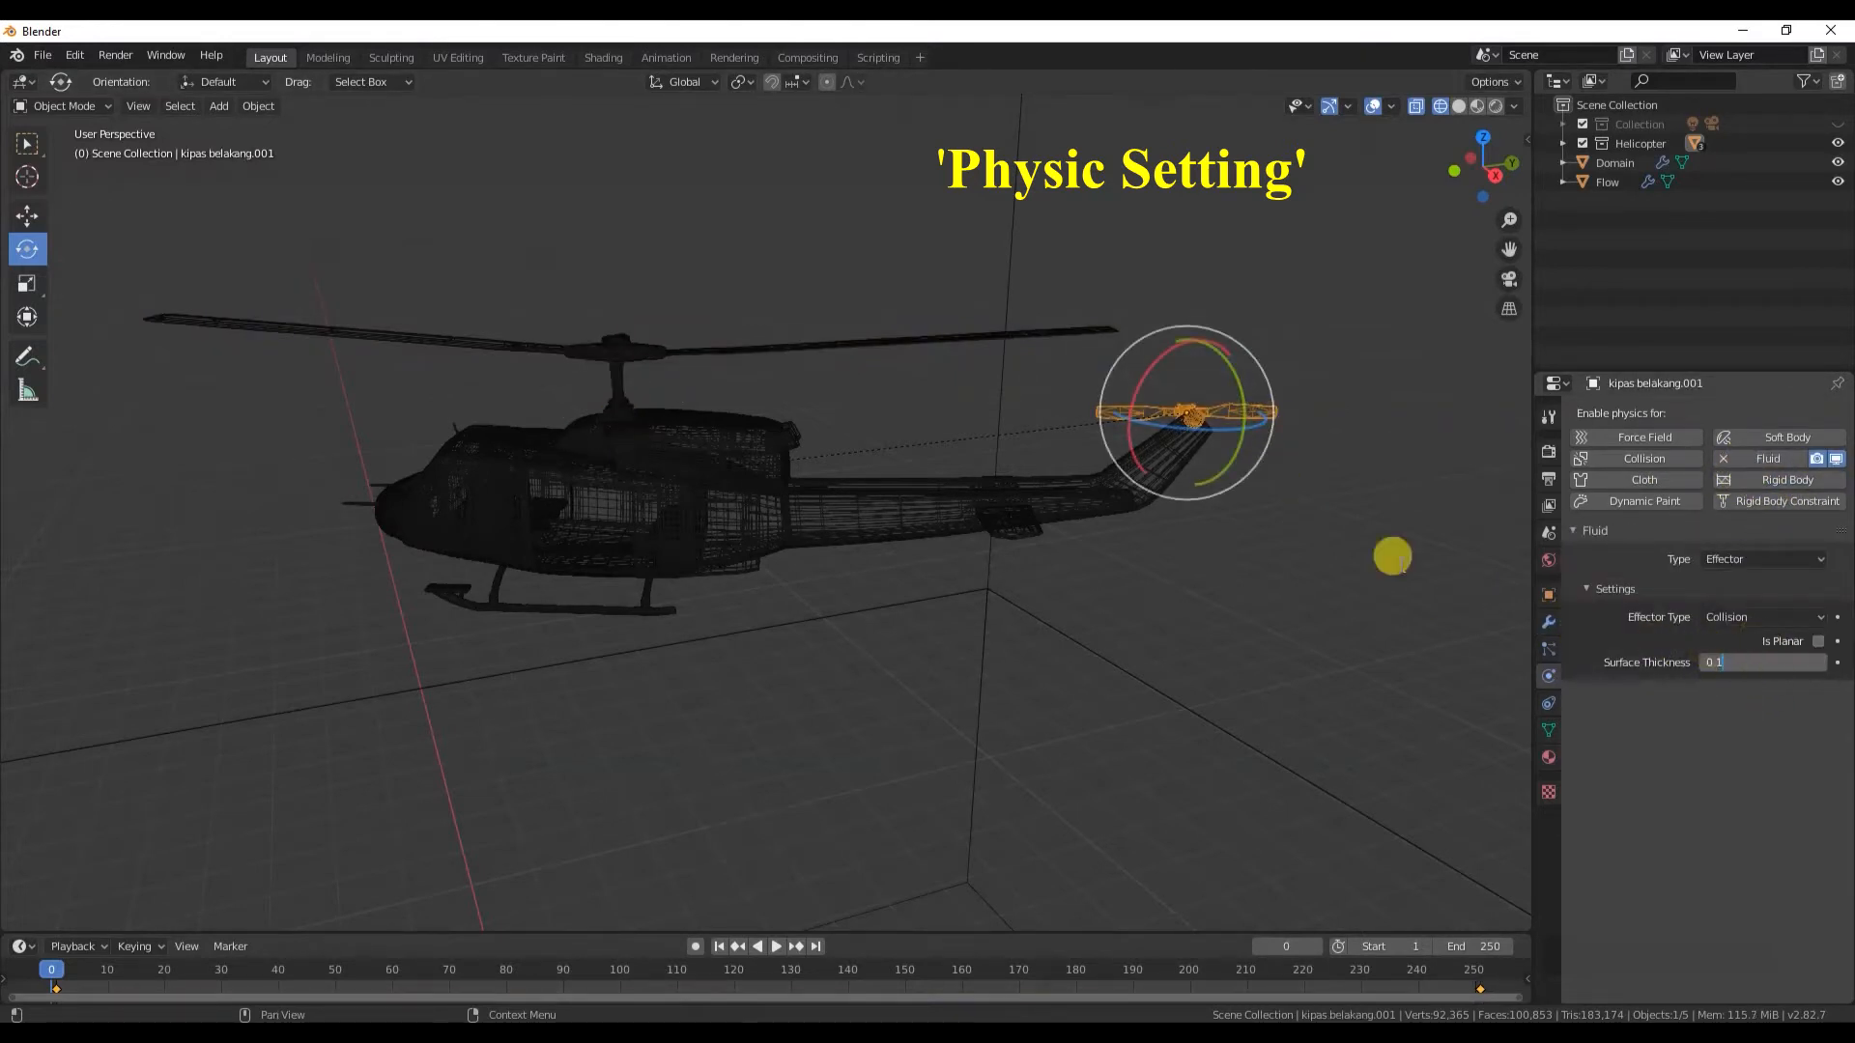
click(1285, 547)
- Switch the viewport to solid shading and hide the Domain box
scroll(1275, 544, down, 2)
click(1271, 536)
scroll(1269, 532, down, 6)
middle_drag(1270, 532, 1427, 429)
click(1459, 107)
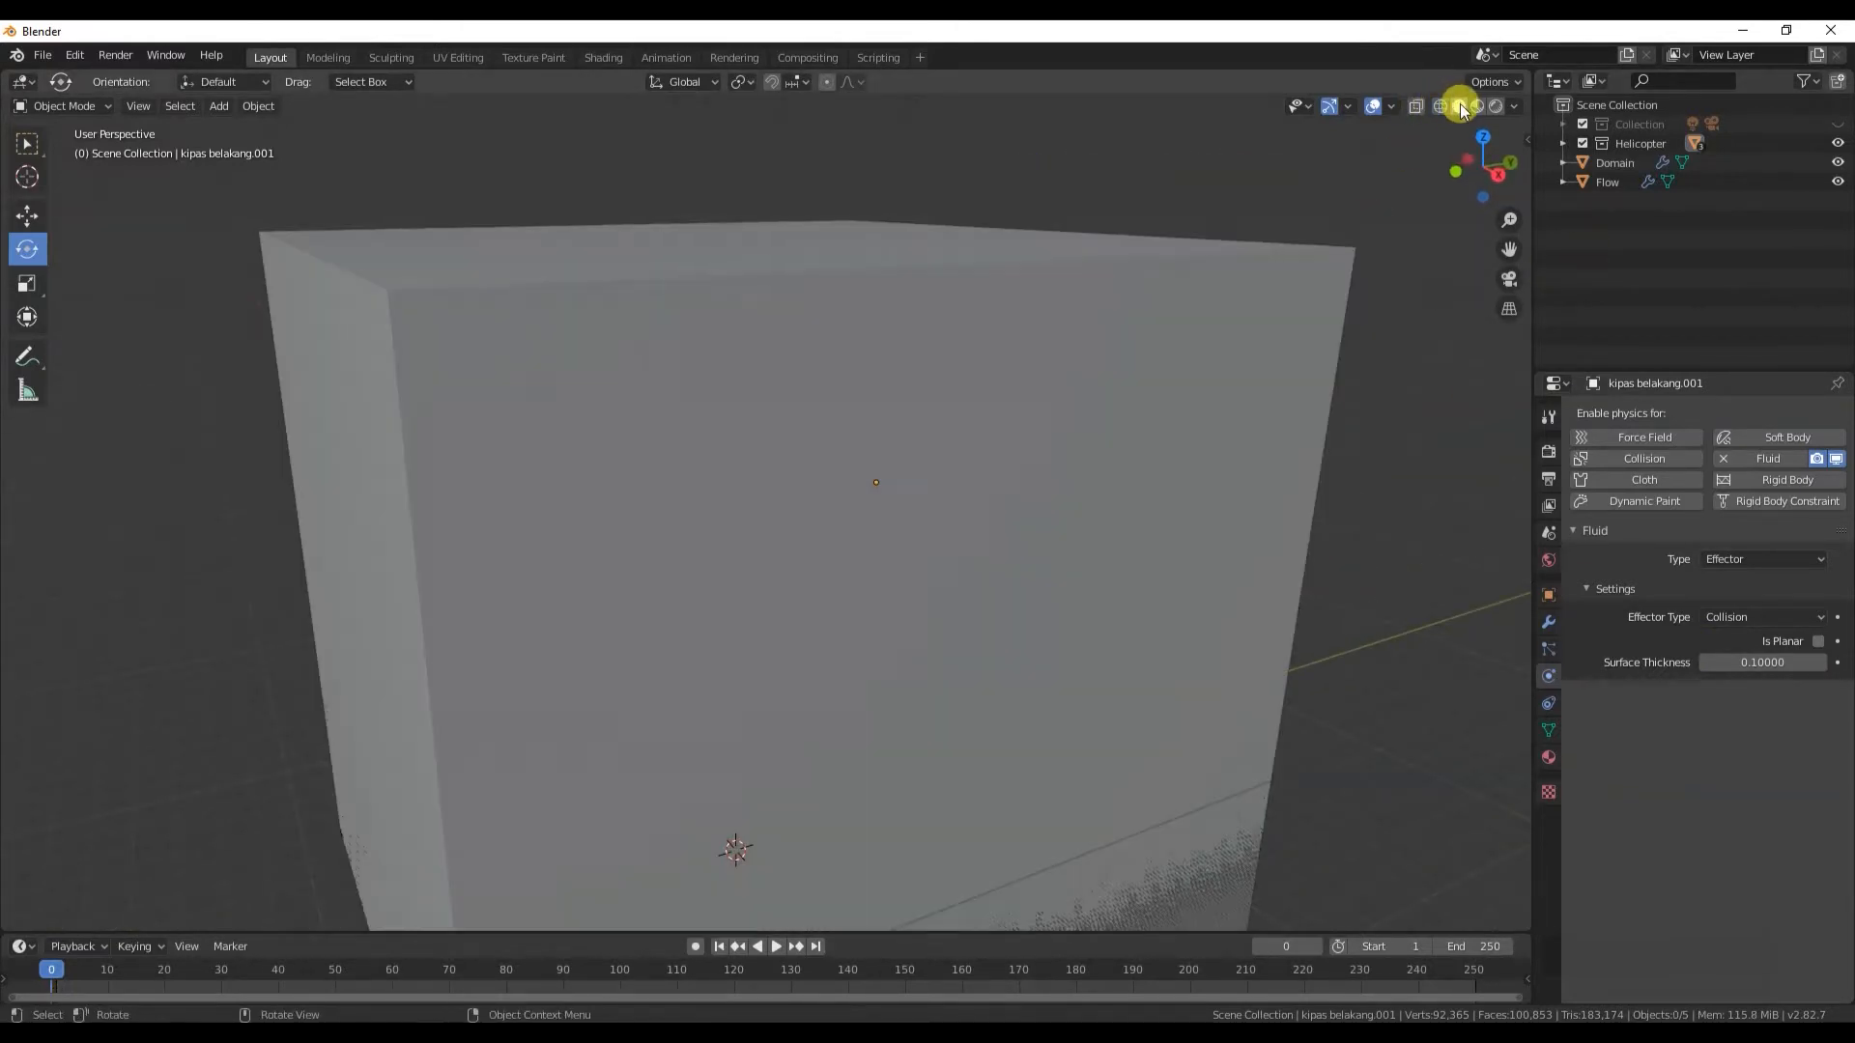
click(1345, 262)
key(h)
- Insert Location and Rotation keyframes for the helicopter body at frame 0
middle_drag(1413, 404, 1304, 435)
scroll(740, 553, up, 3)
middle_drag(740, 553, 828, 525)
click(828, 526)
key(i)
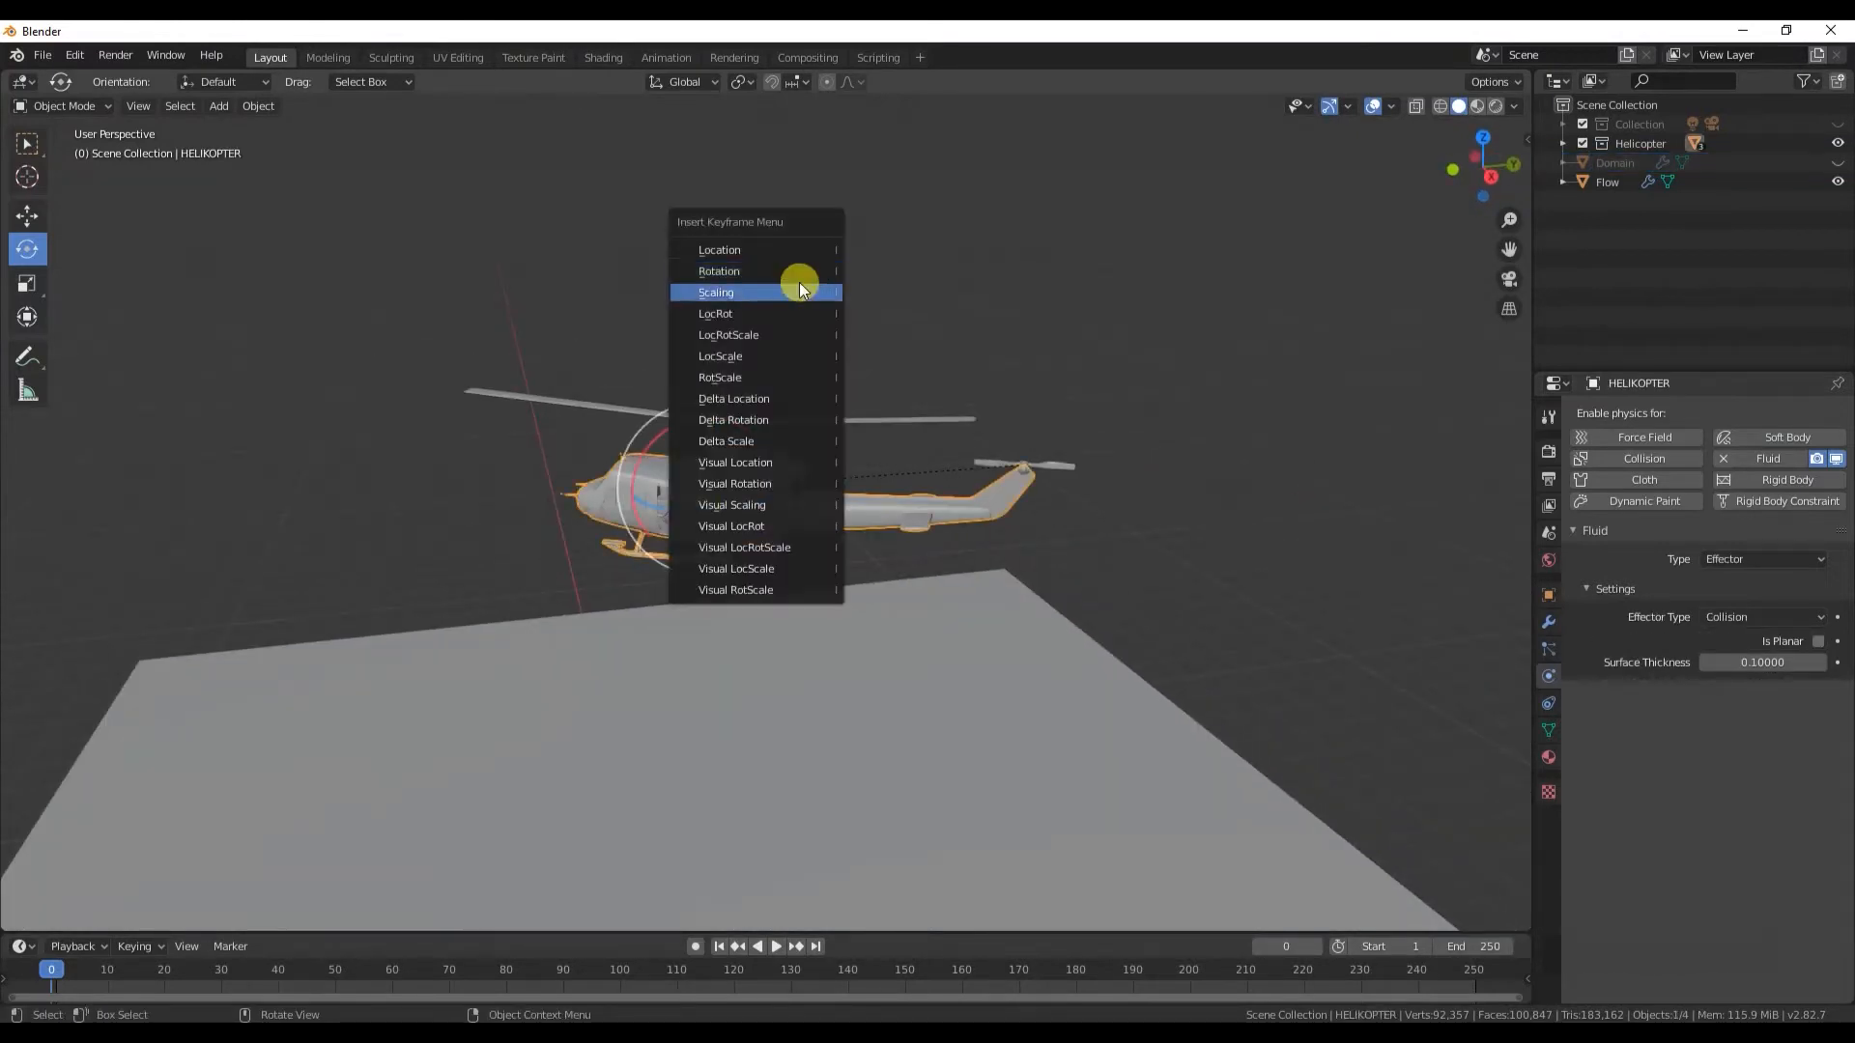
click(785, 251)
key(i)
click(757, 271)
- At frame 20, turn the helicopter in top view and move it near the centre of the Flow box
key(grave)
click(754, 189)
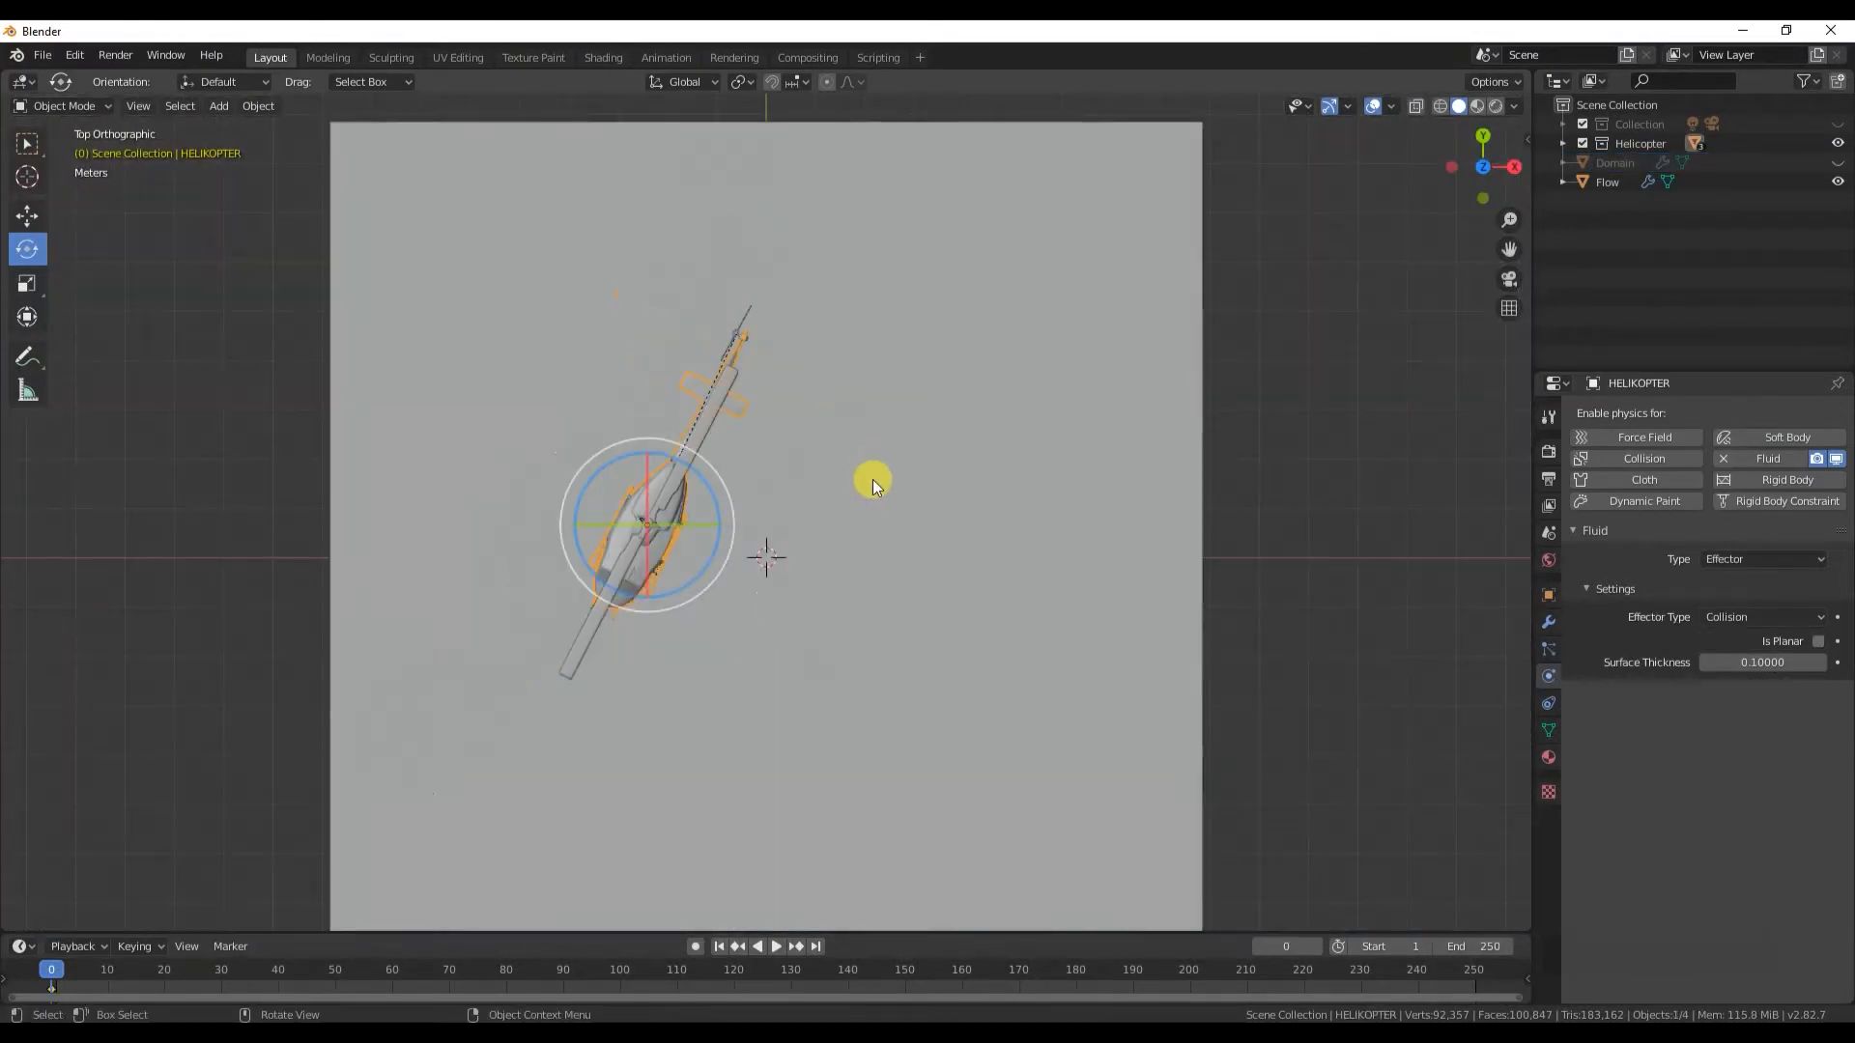
drag(657, 586, 774, 541)
click(165, 968)
drag(626, 568, 751, 594)
click(29, 214)
drag(736, 523, 773, 600)
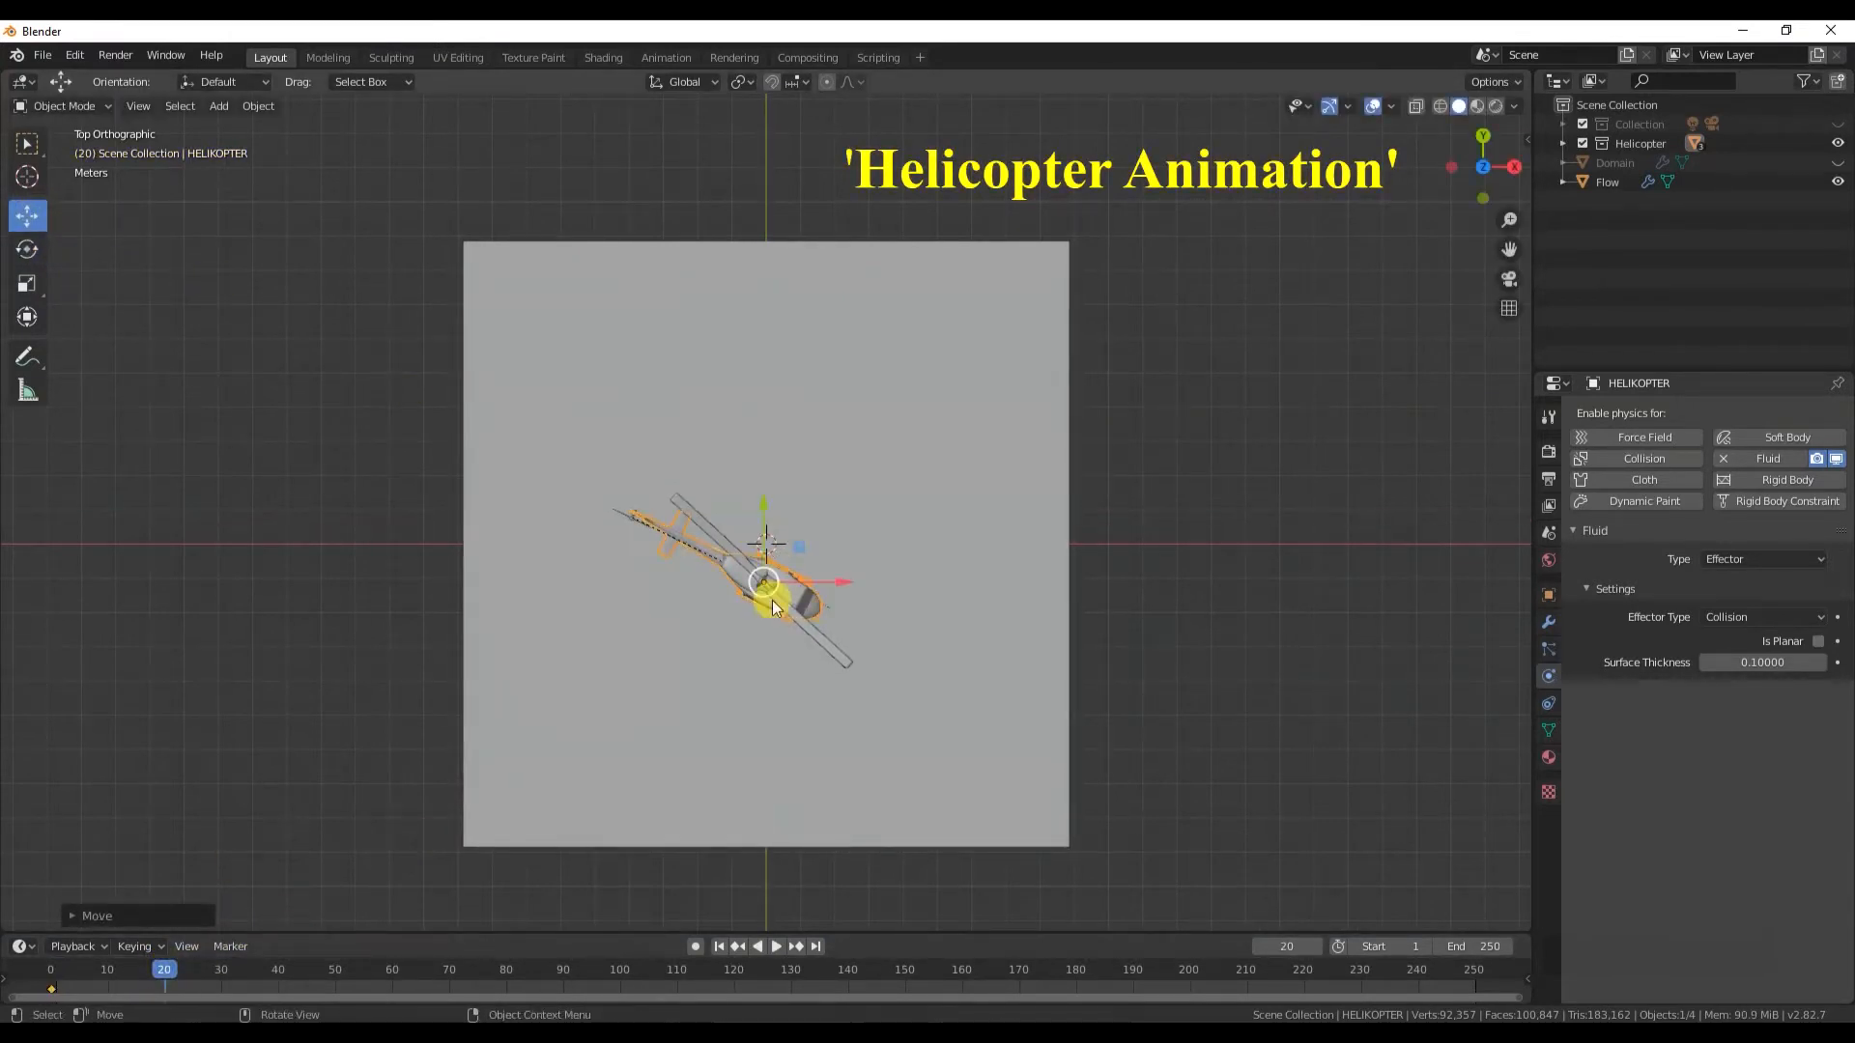
- Lower the helicopter above the Flow box in the side view, and insert Location and Rotation keyframes at frame 20
key(grave)
click(961, 611)
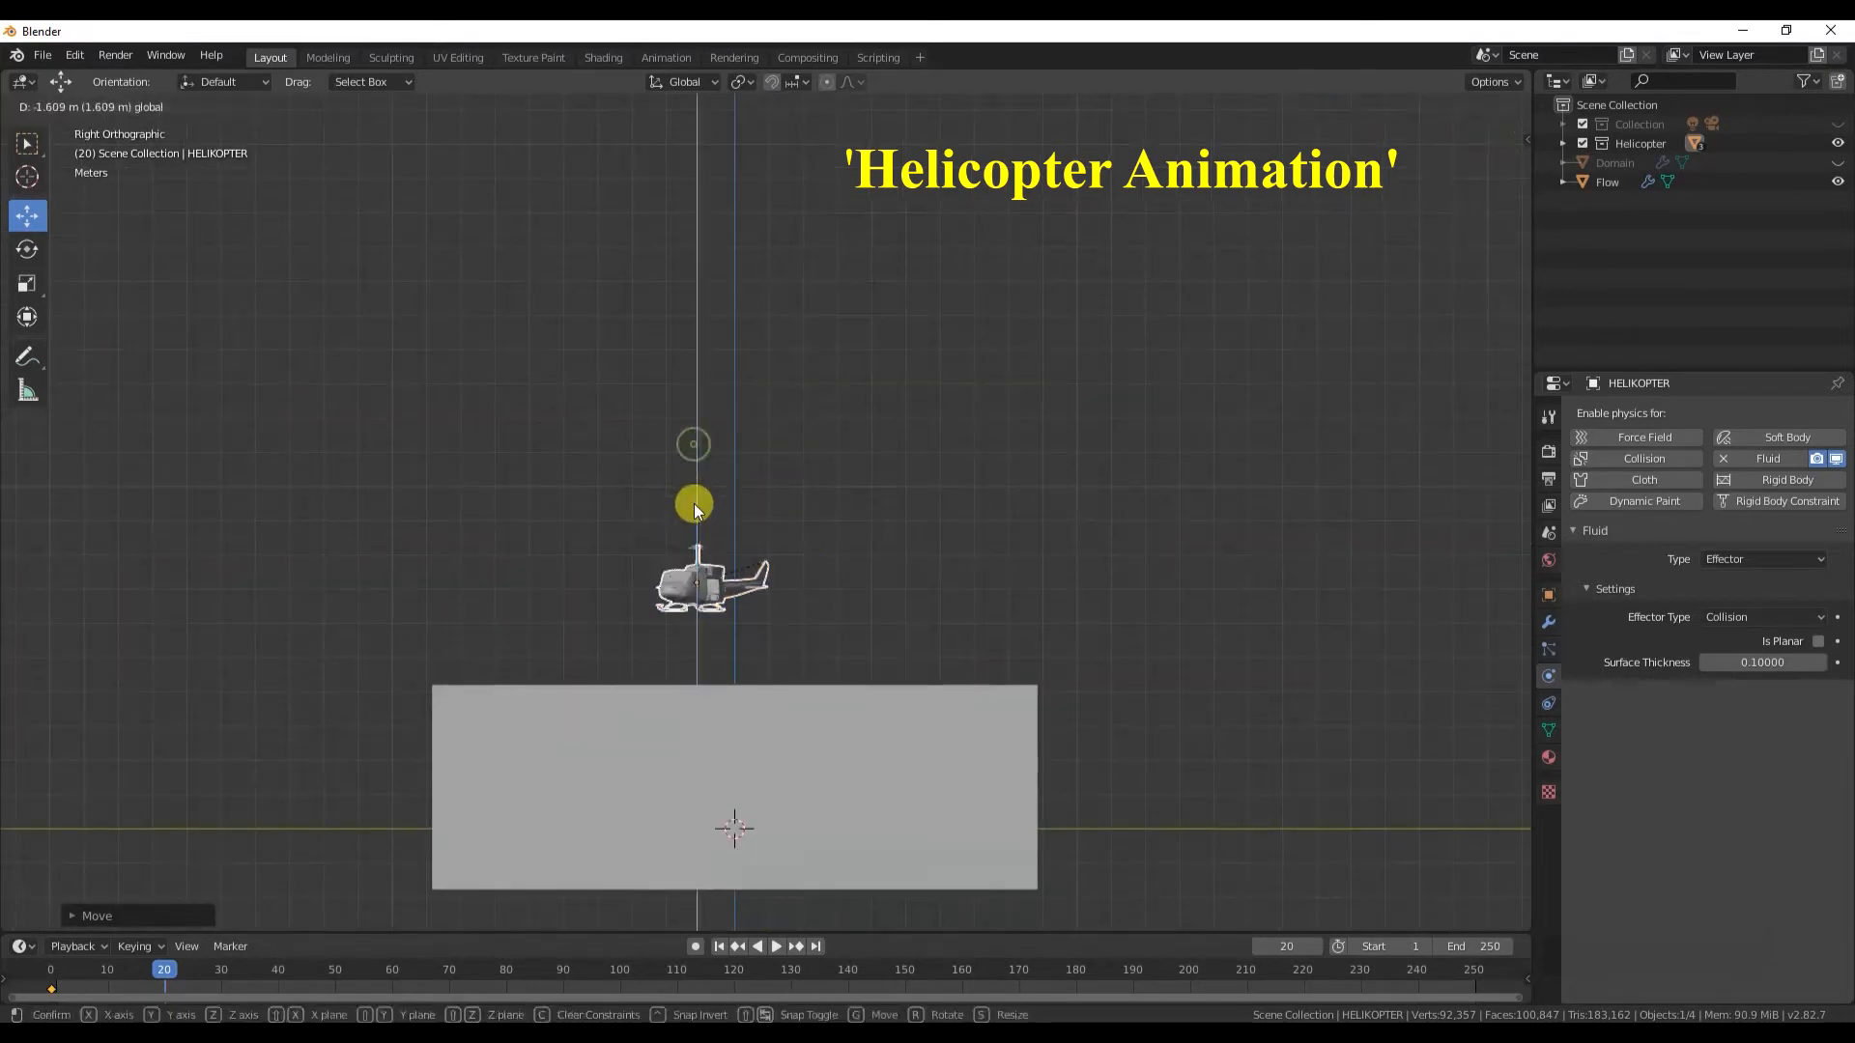
scroll(687, 489, up, 4)
drag(673, 607, 616, 609)
key(i)
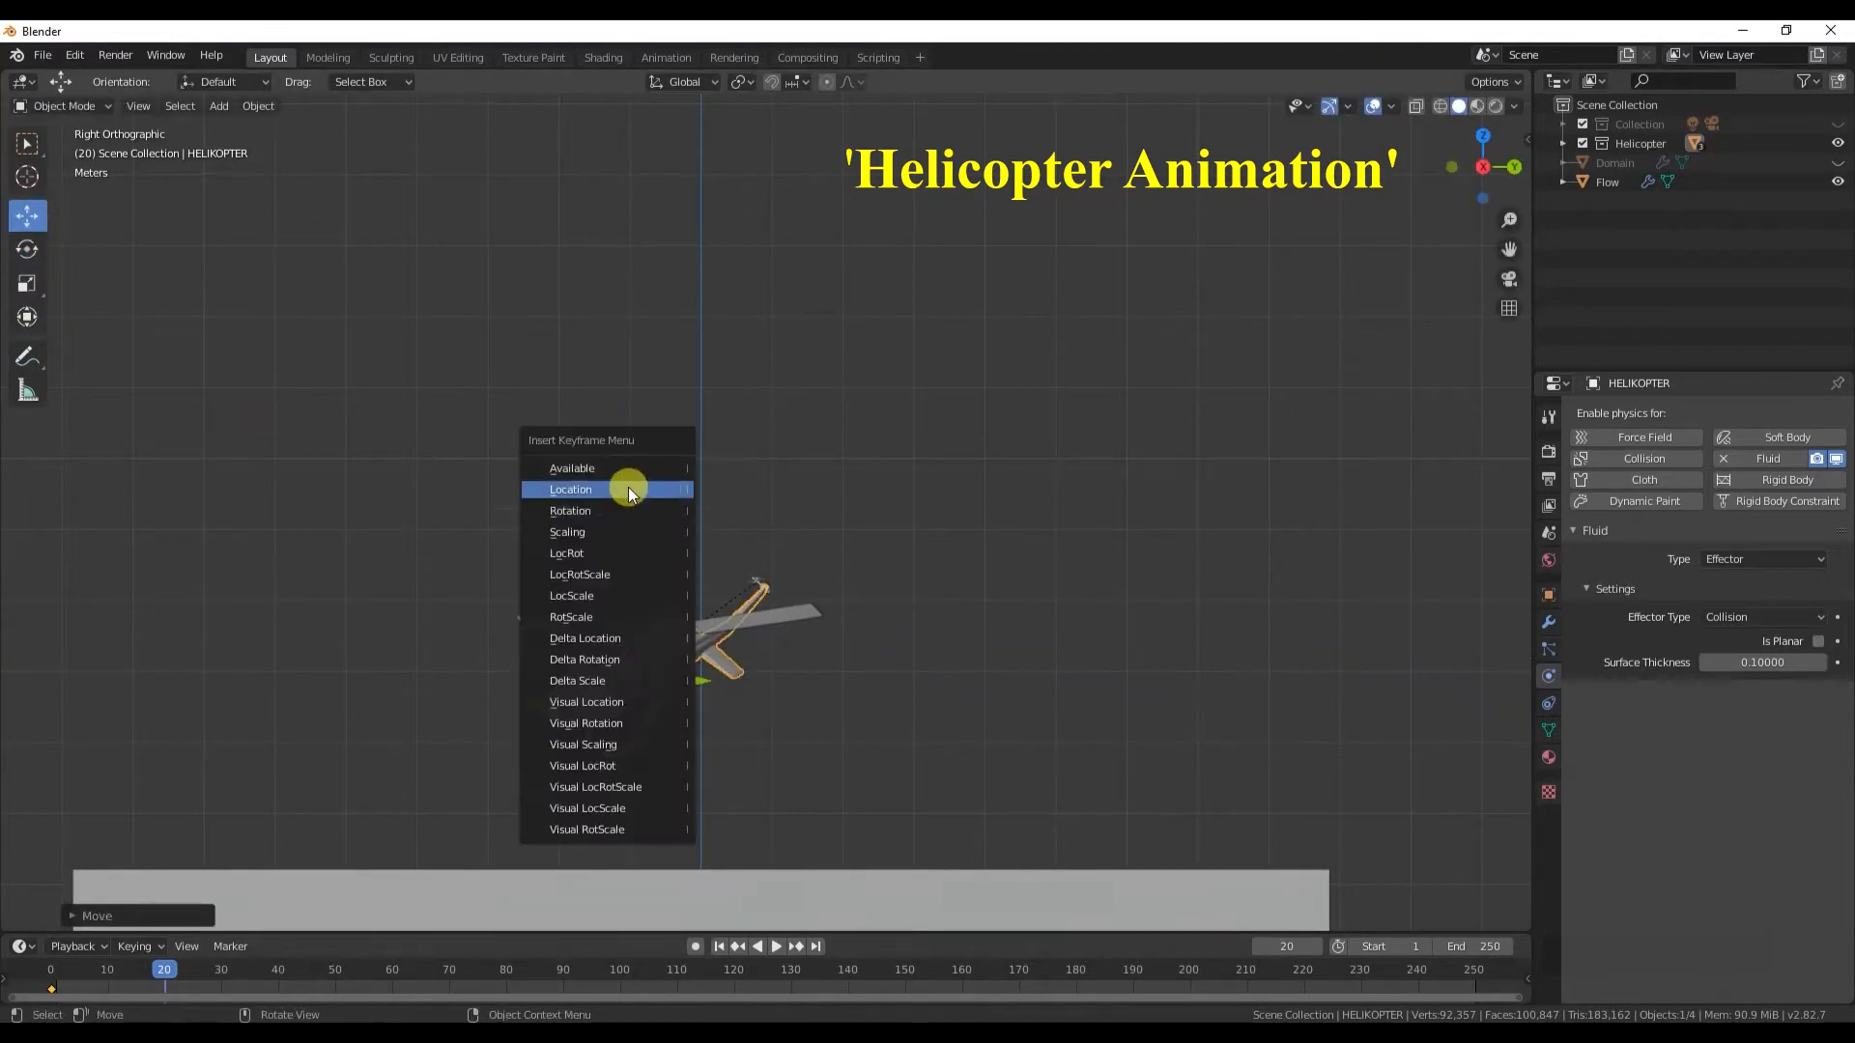
click(630, 490)
key(i)
click(605, 510)
- Play the animation from frame 0 to examine the helicopter's motion toward the Flow box
click(48, 969)
click(246, 603)
key(space)
key(space)
click(54, 968)
middle_drag(619, 667, 725, 773)
key(space)
key(space)
click(53, 968)
middle_drag(416, 840, 332, 769)
- At frame 40, turn the helicopter further in top view
click(279, 968)
middle_drag(665, 755, 652, 721)
key(grave)
click(651, 611)
click(737, 650)
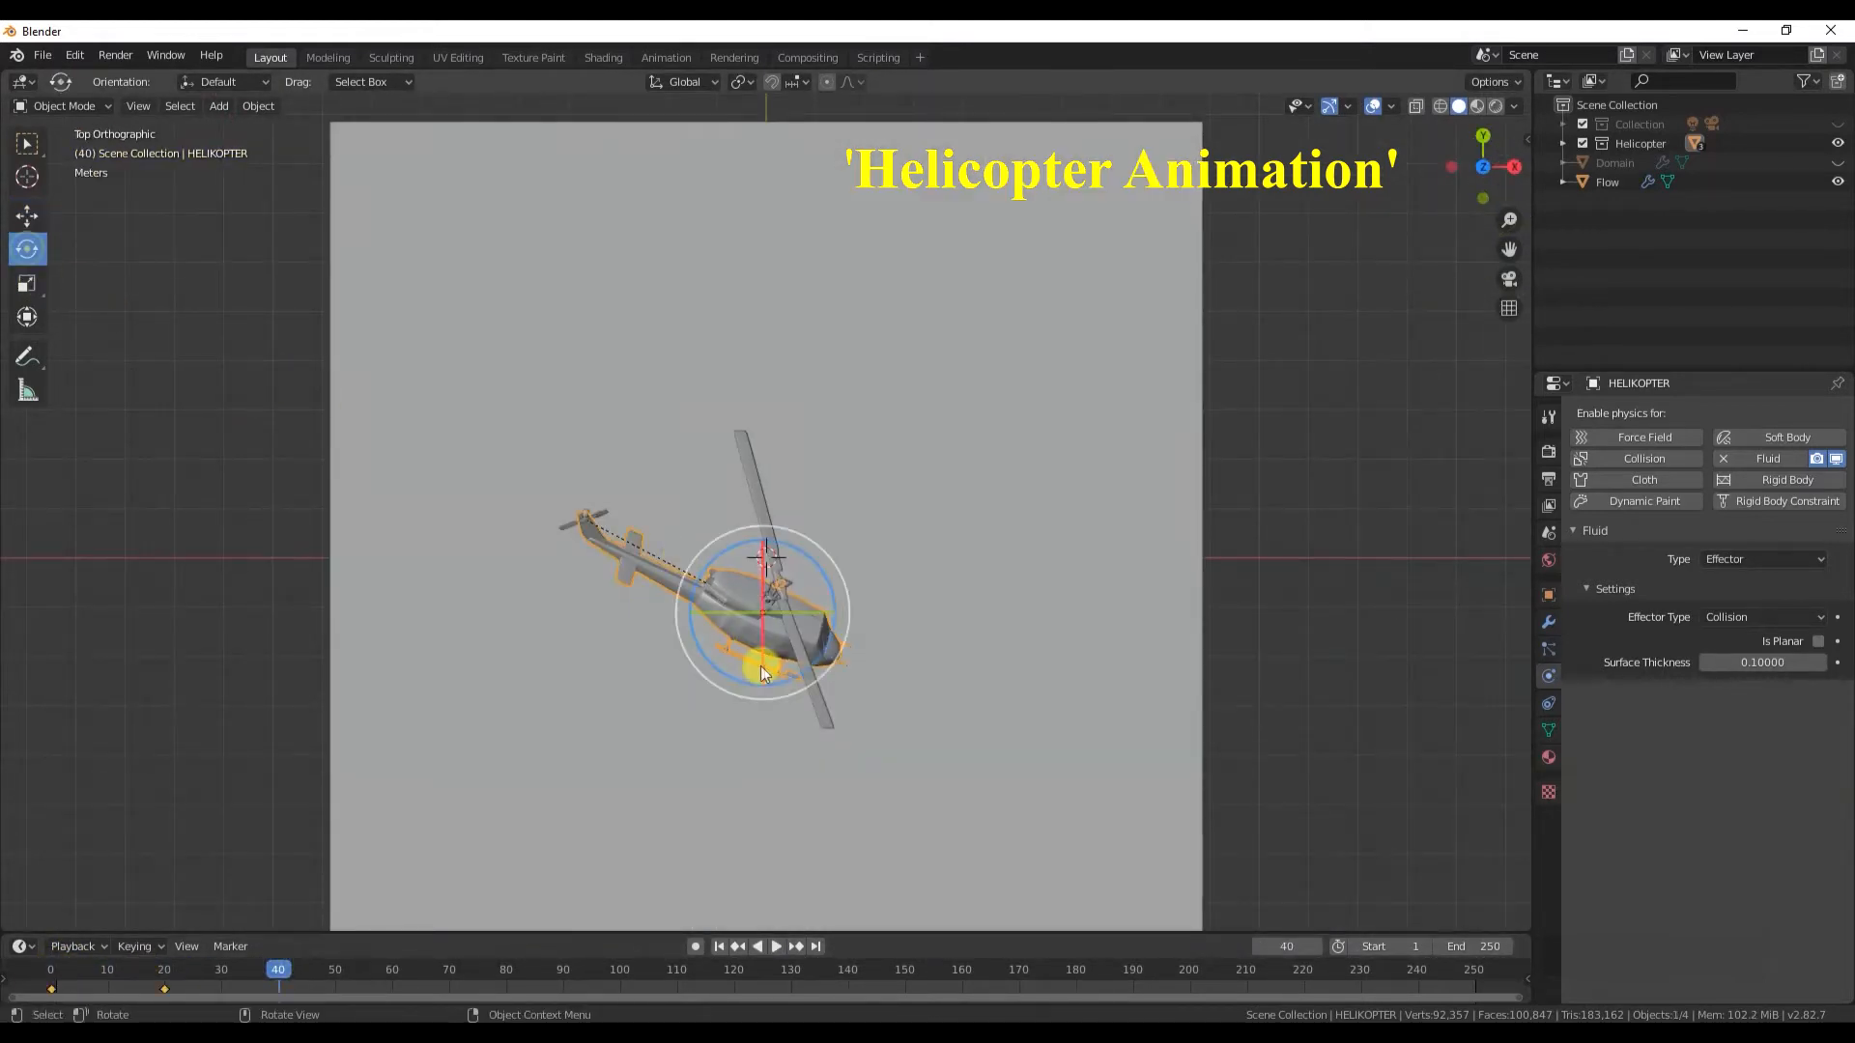
drag(829, 593, 742, 422)
drag(817, 490, 888, 485)
- Lower the helicopter to the Flow box's top surface, adjust its tilt, and keyframe the pose at frame 40
key(grave)
click(1194, 606)
drag(808, 547, 800, 686)
middle_drag(800, 686, 119, 289)
drag(894, 735, 841, 696)
middle_drag(840, 696, 902, 643)
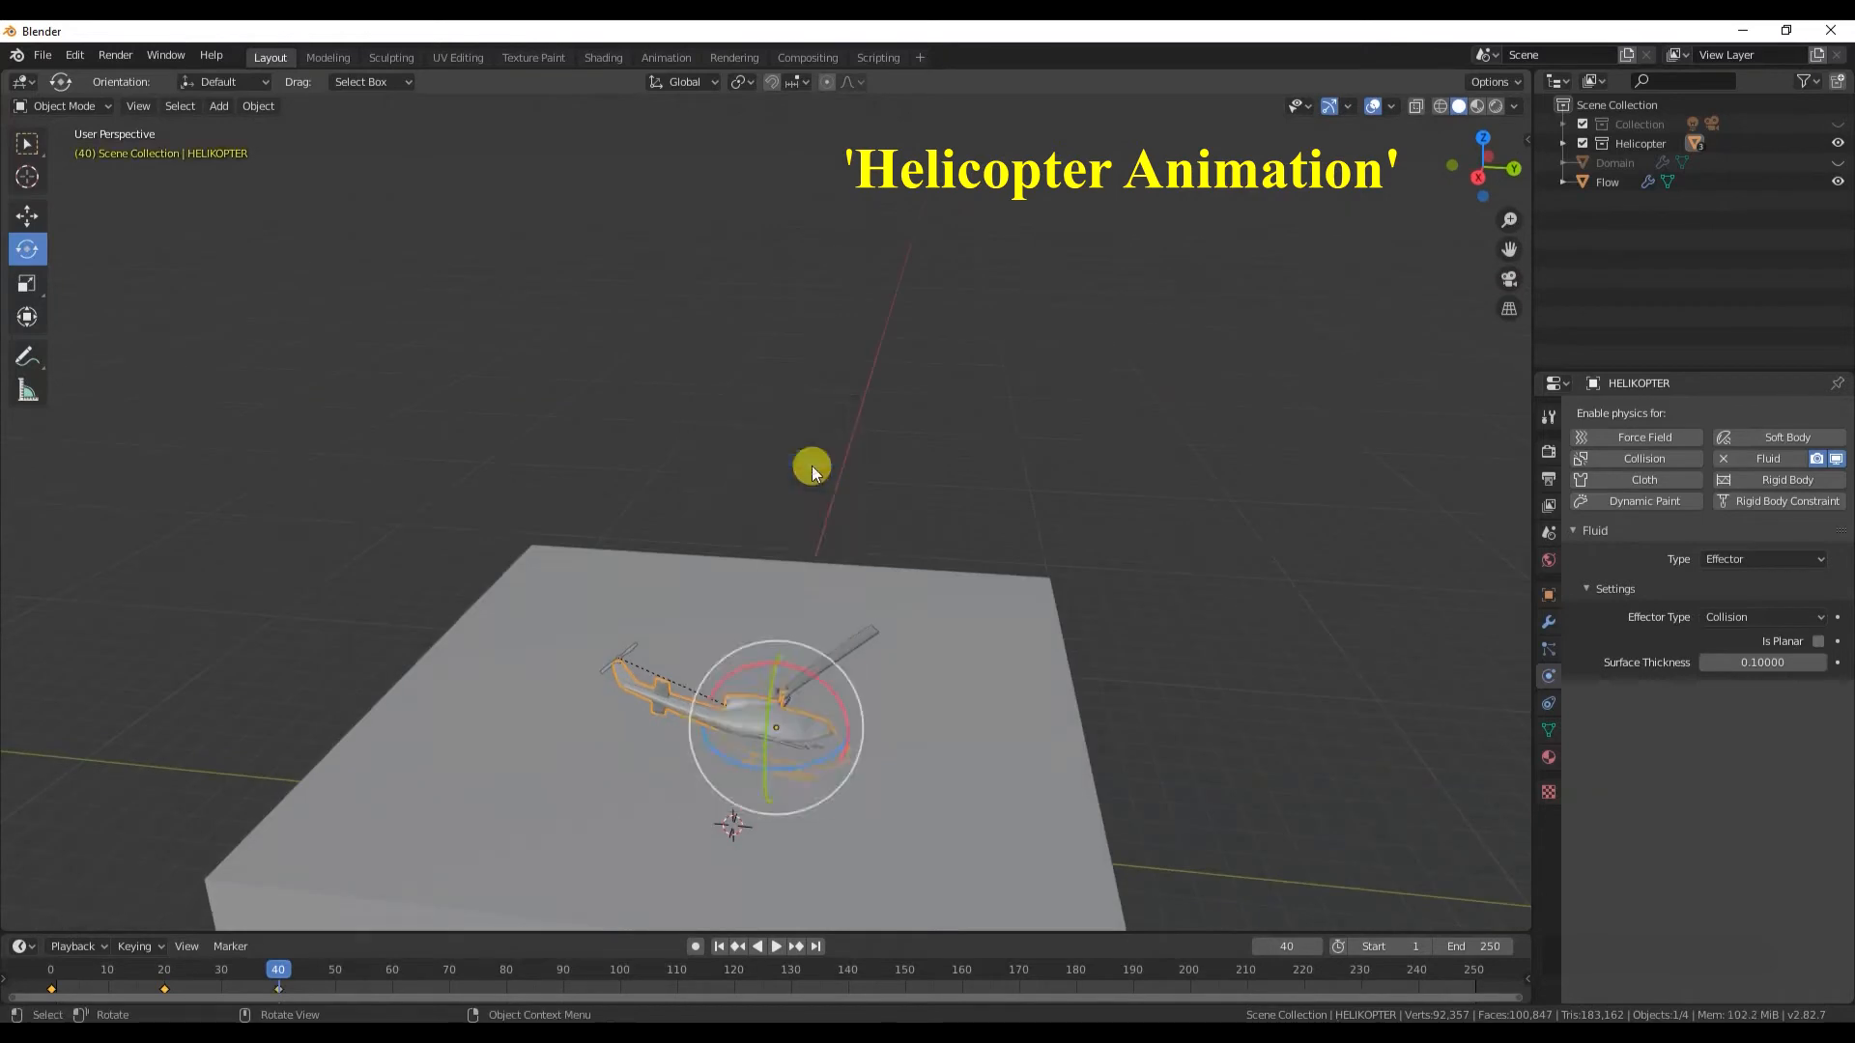
- Play the animation from frame 0 to examine the helicopter's descent through frame 40
click(53, 972)
middle_drag(800, 605, 890, 584)
click(1051, 547)
key(space)
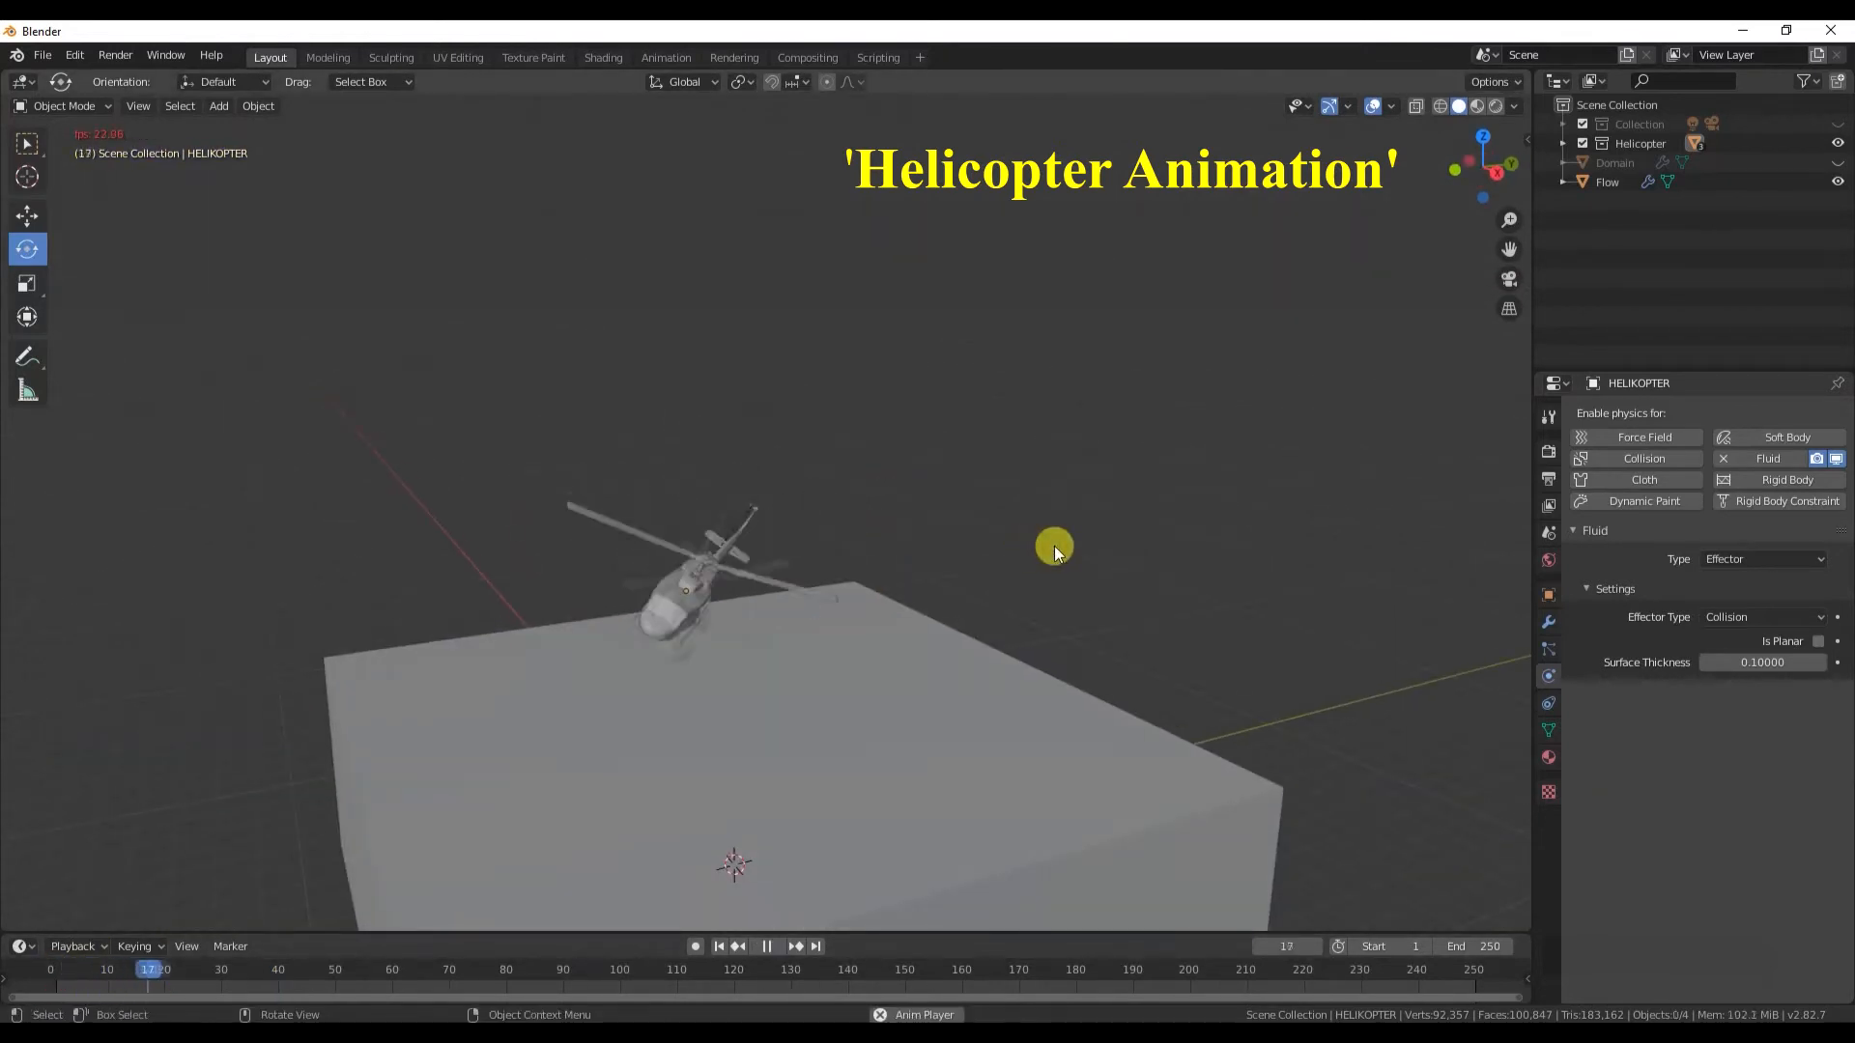
key(space)
- At frame 60, show the scene in wireframe and lower the helicopter inside the Flow box
click(734, 759)
click(393, 969)
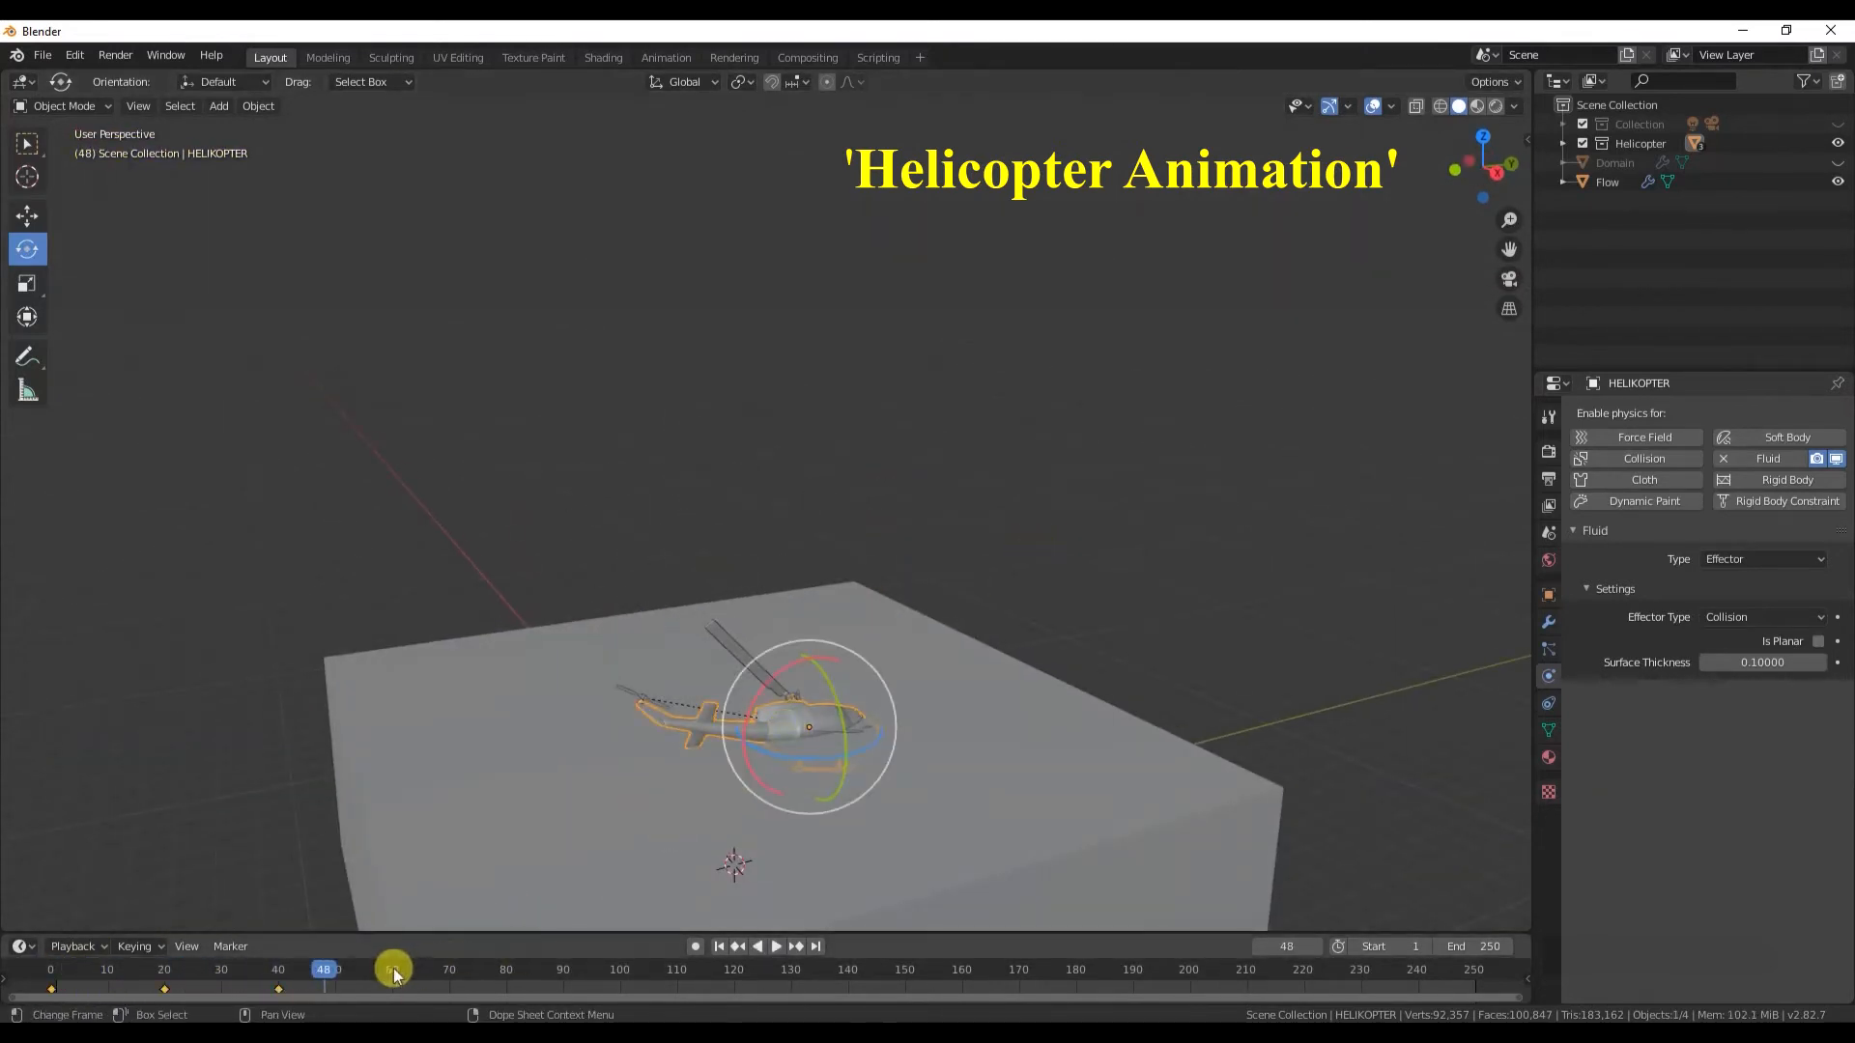
middle_drag(790, 831, 774, 816)
click(1416, 106)
click(1439, 106)
middle_drag(1038, 677, 1026, 623)
key(grave)
click(1118, 613)
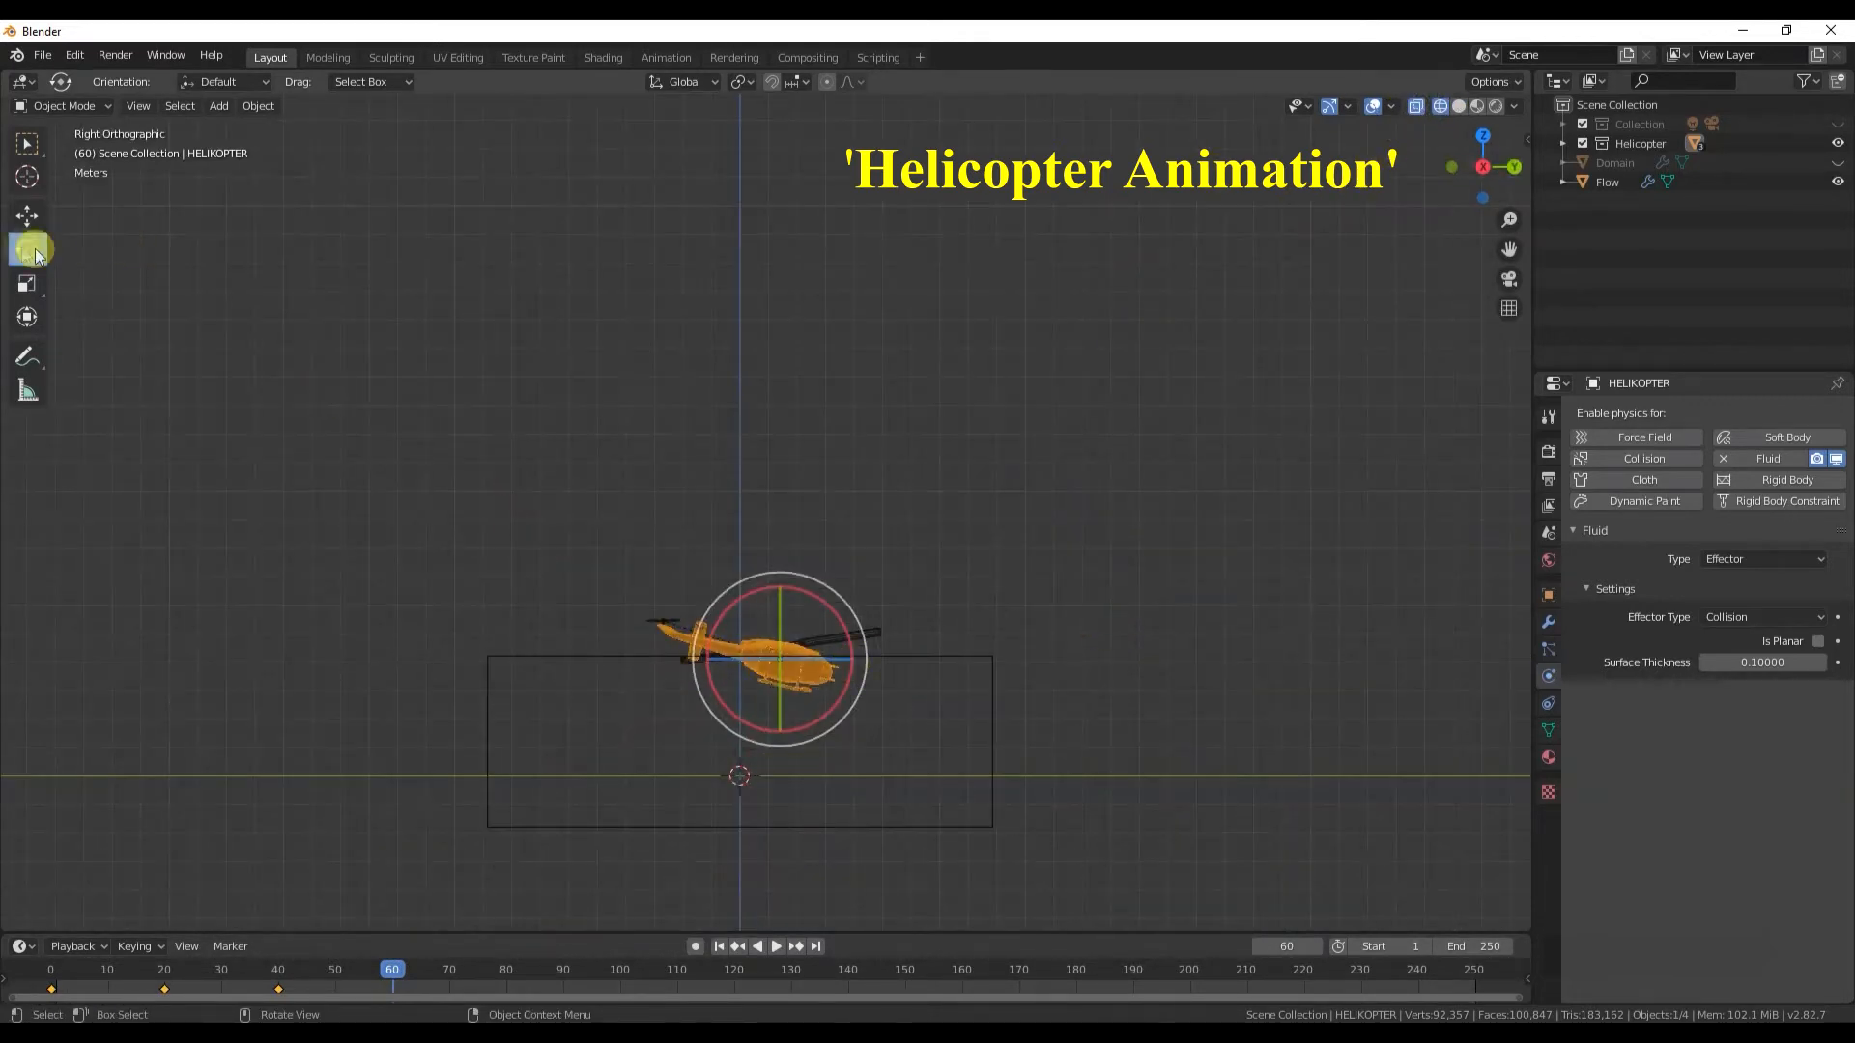
click(29, 218)
scroll(741, 646, up, 2)
drag(787, 640, 779, 743)
scroll(779, 682, down, 1)
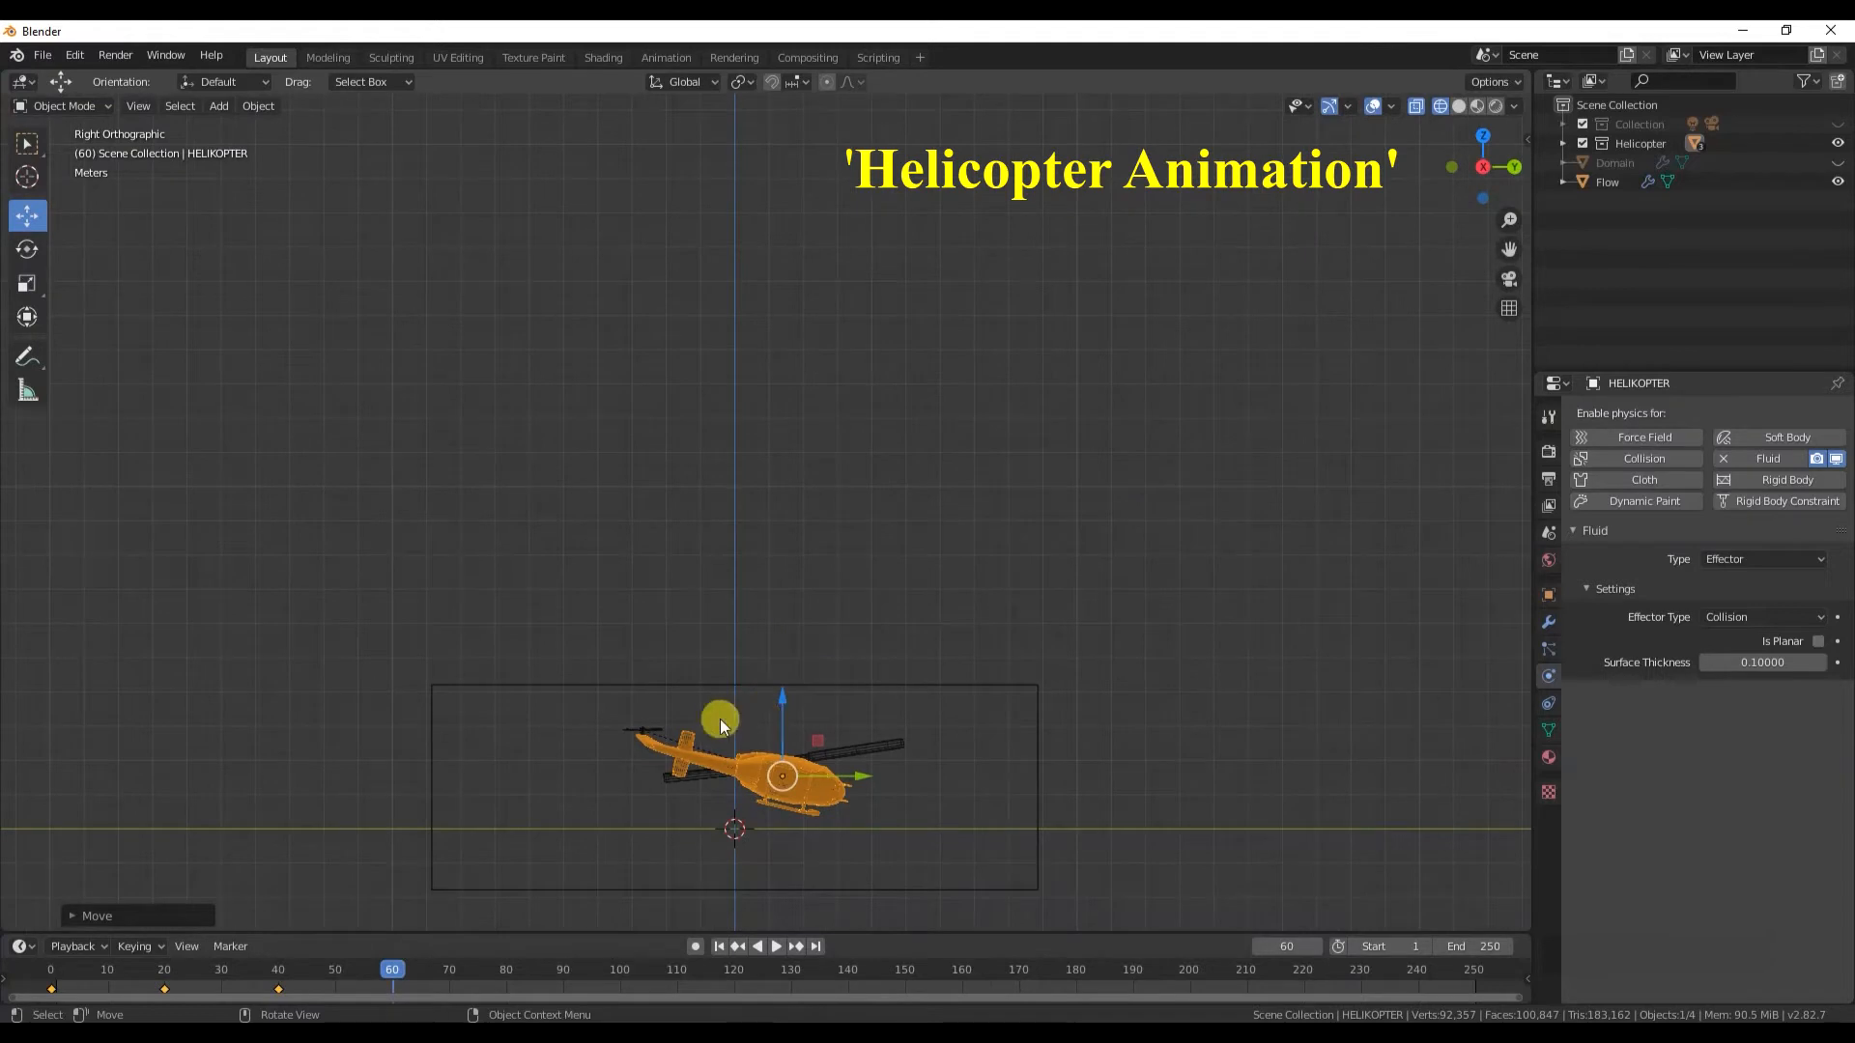
middle_drag(790, 720, 696, 207)
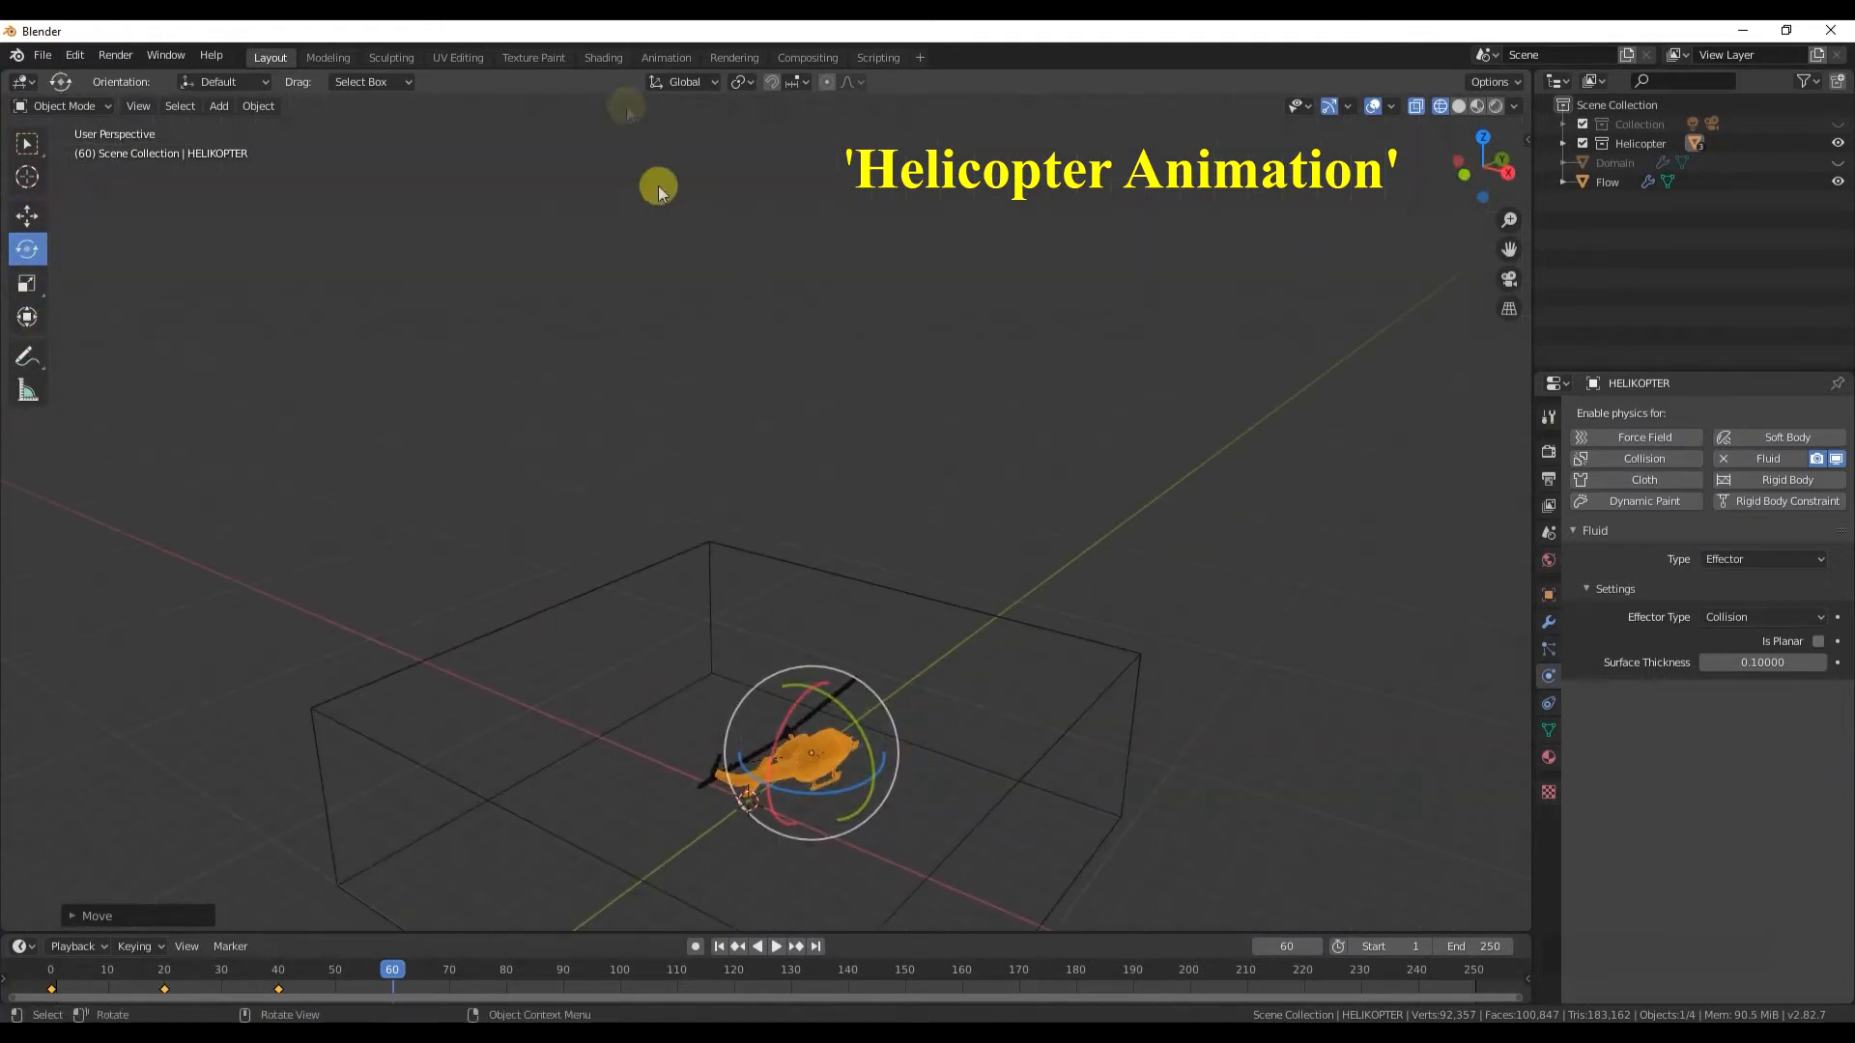
- Set the transform orientation to Local, and rotate the helicopter at frame 60 until it sits level
click(684, 81)
click(667, 154)
middle_drag(960, 875, 864, 733)
drag(864, 733, 890, 816)
middle_drag(890, 817, 773, 784)
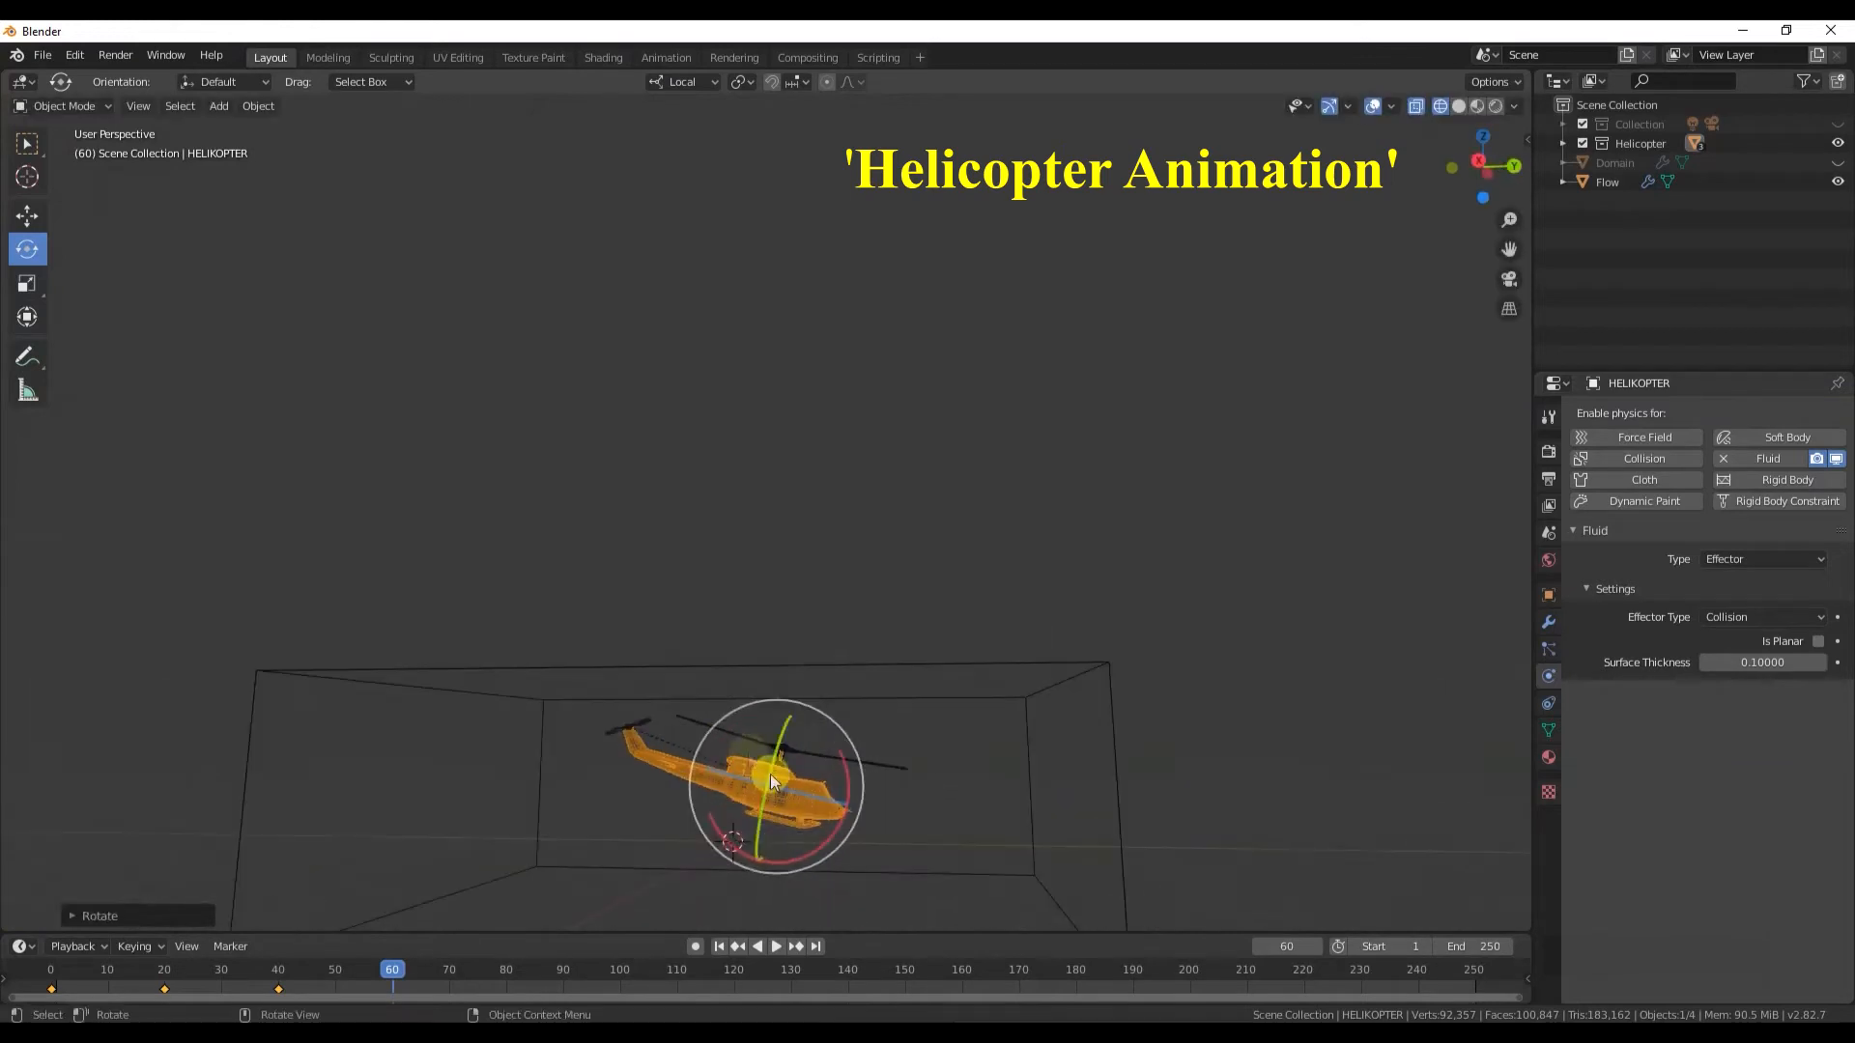
drag(847, 775, 766, 781)
scroll(767, 736, down, 1)
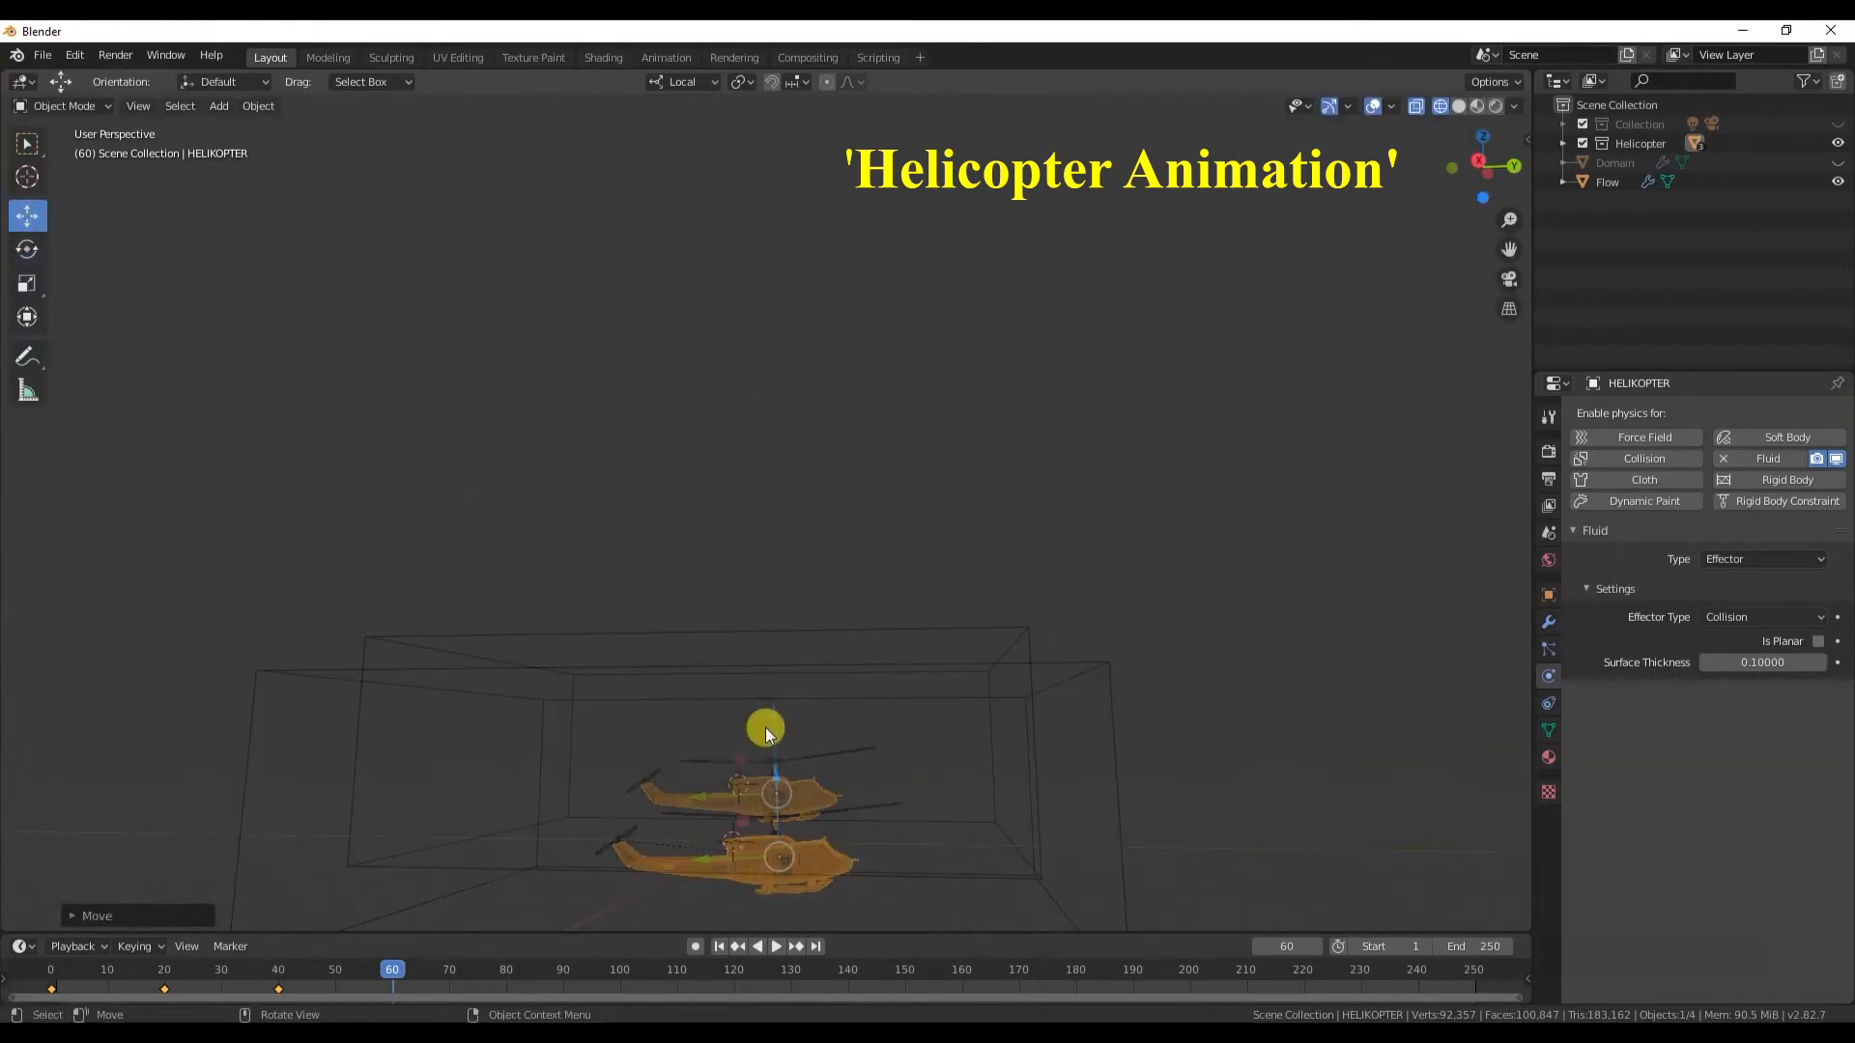
- Fine-tune the helicopter's height in front view, and insert Location and Rotation keyframes at frame 60
key(KP_1)
drag(803, 716, 797, 724)
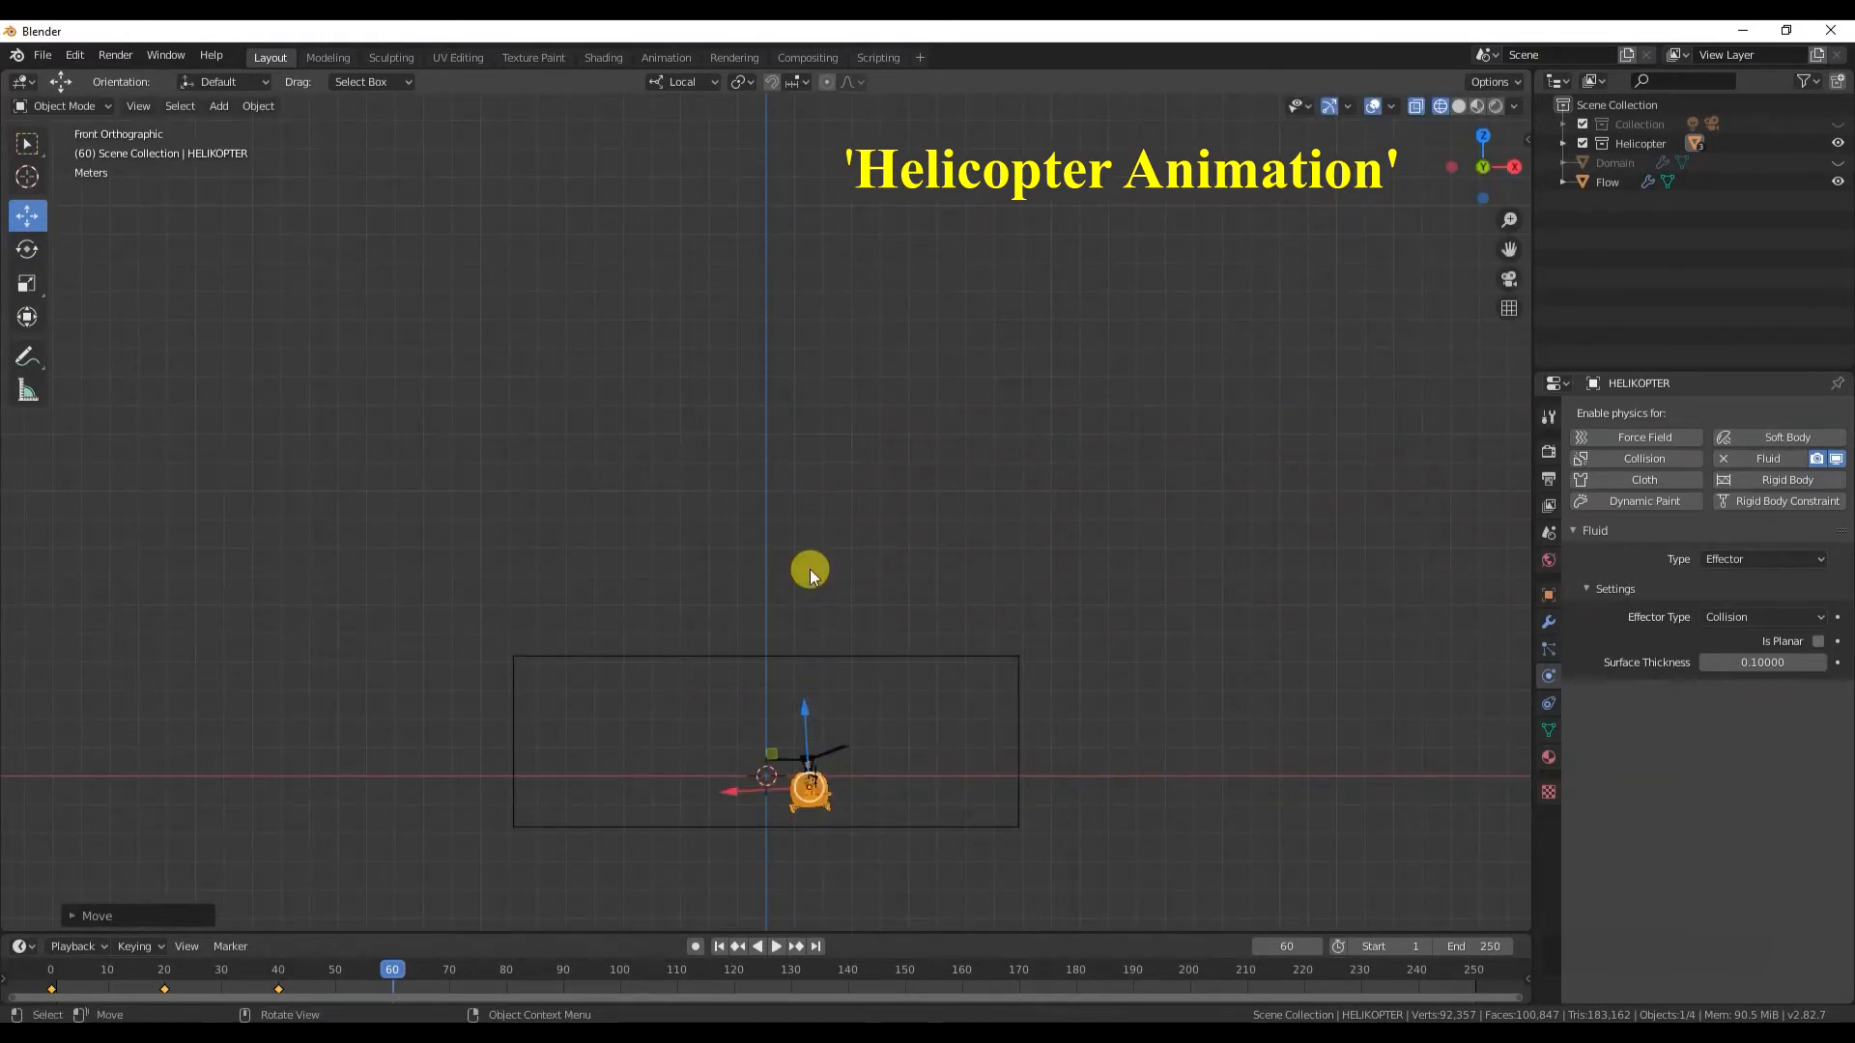
key(i)
click(773, 551)
key(i)
click(739, 573)
- Check the playback, shift the helicopter's frame 60 keyframe to frame 65, and add a hold keyframe at frame 70
click(56, 986)
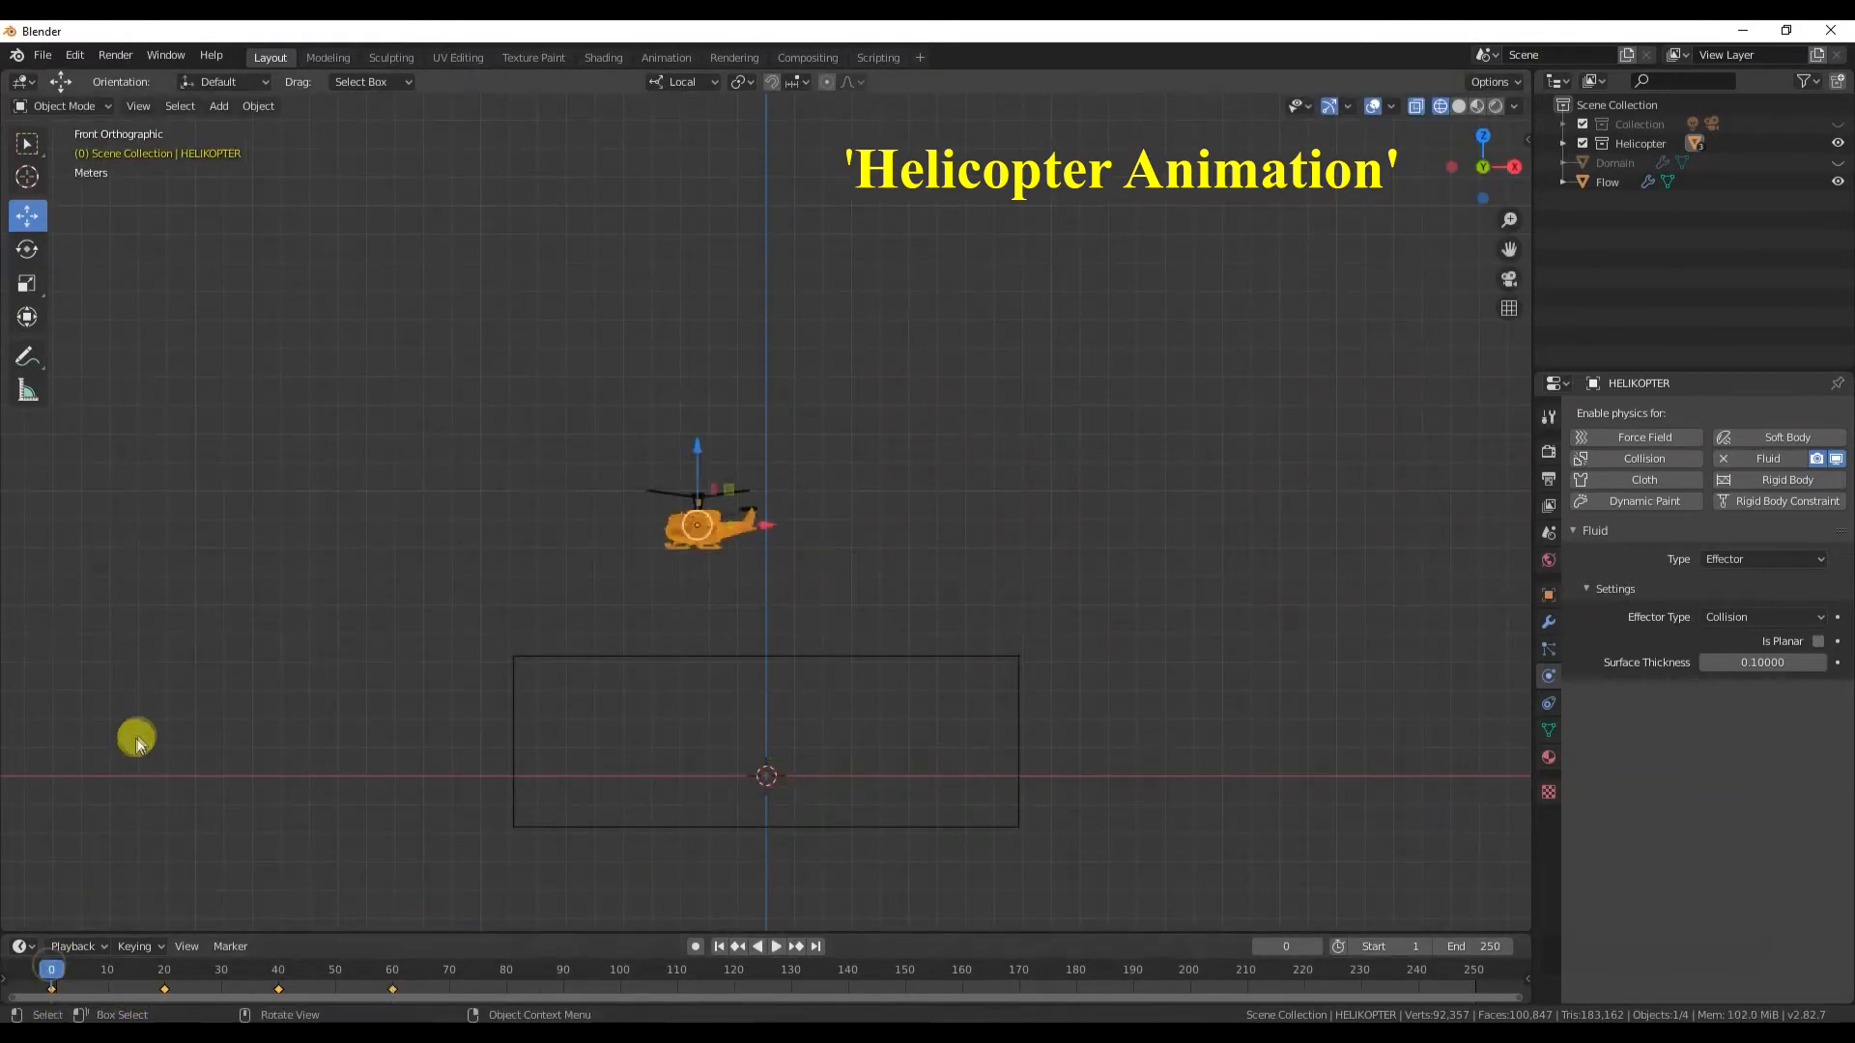
key(space)
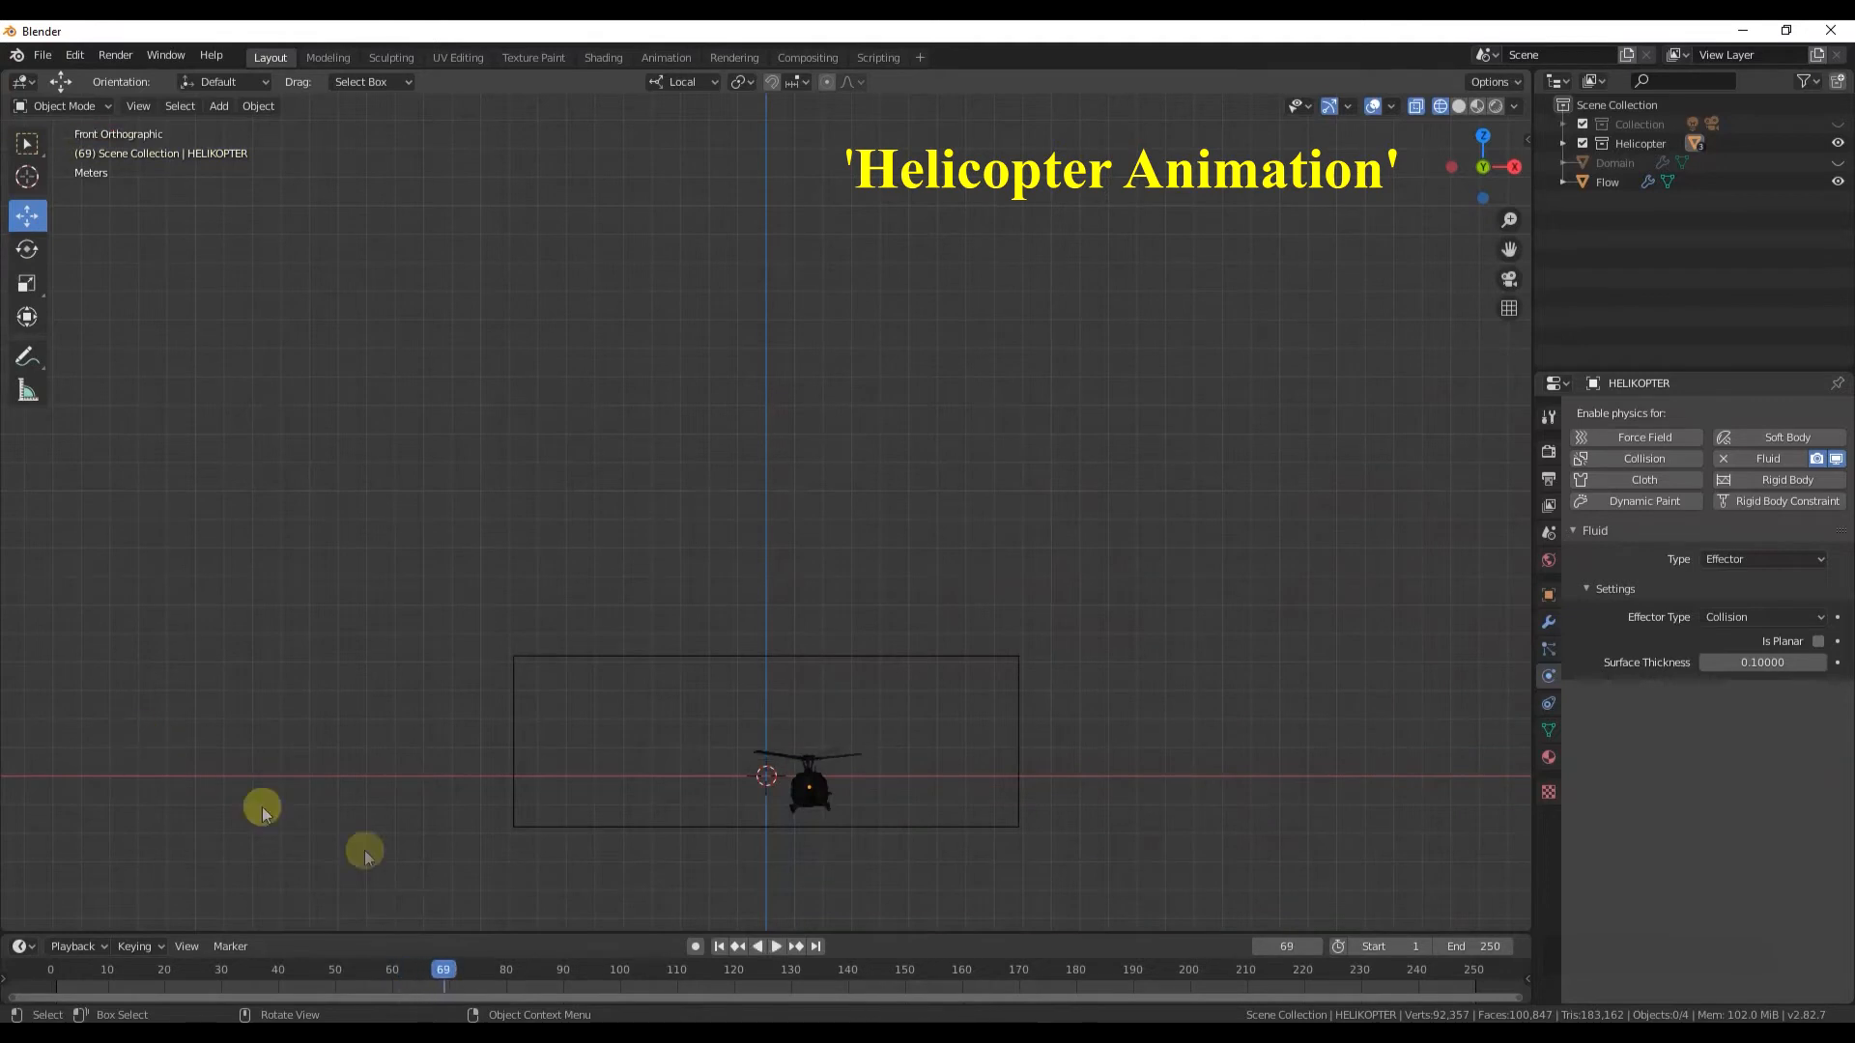
drag(390, 988, 447, 980)
scroll(863, 823, up, 1)
key(i)
- At frame 140, raise the helicopter to the top surface of the Flow box in solid shading
click(850, 972)
middle_drag(907, 849, 1259, 277)
click(1451, 108)
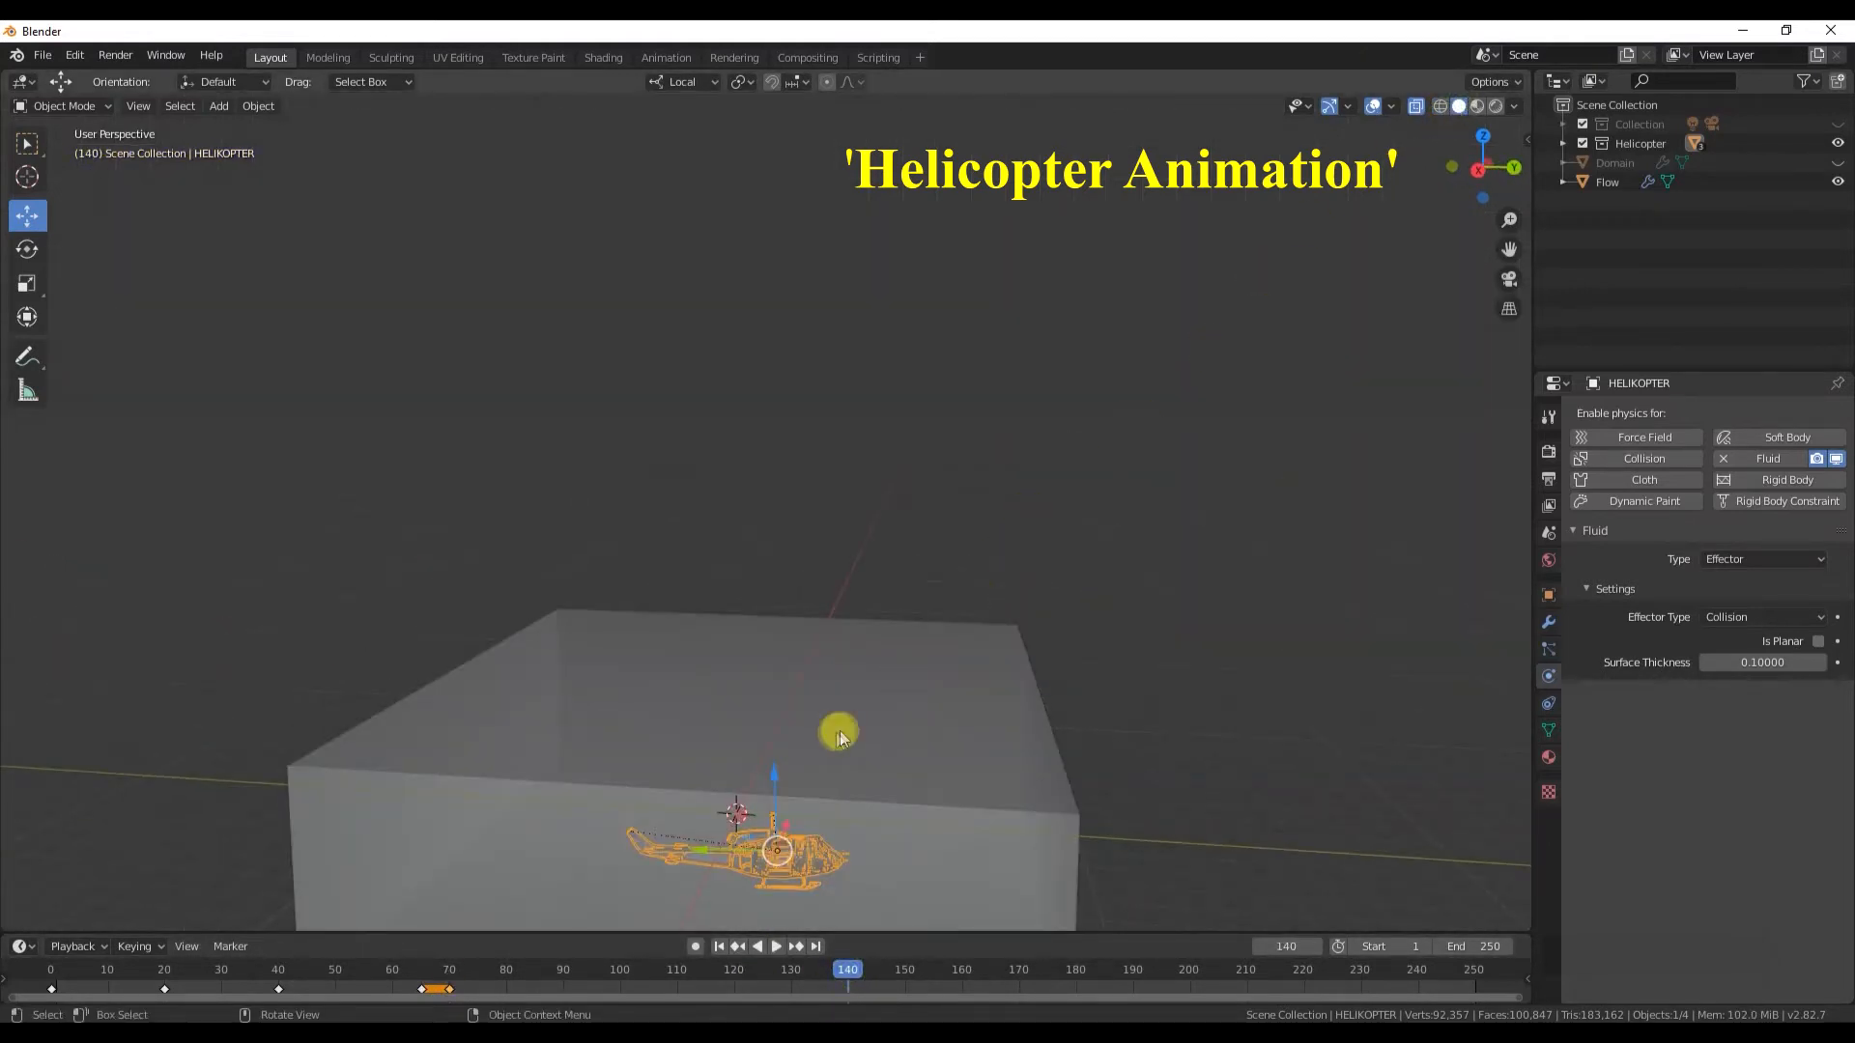
key(grave)
click(895, 772)
drag(779, 770, 788, 609)
middle_drag(944, 696, 1413, 111)
click(1413, 111)
middle_drag(1112, 638, 958, 745)
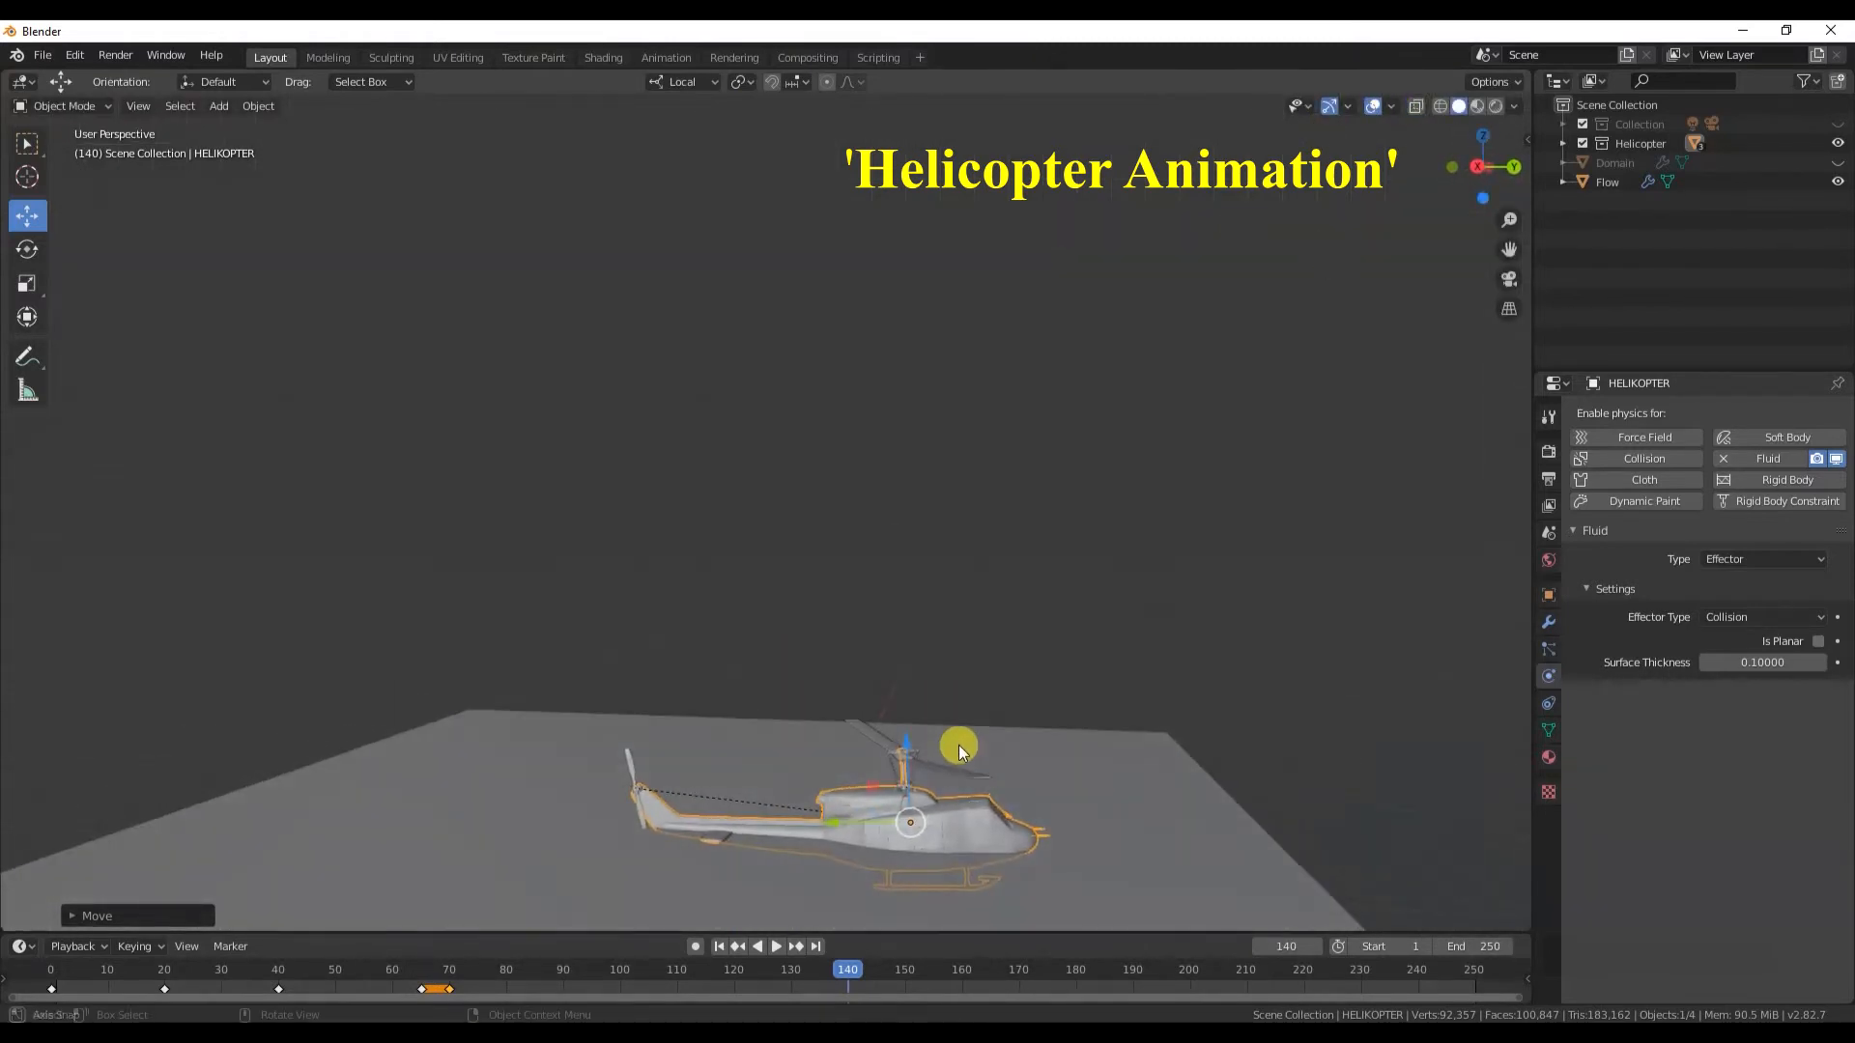
- Fine-tune the floating helicopter body's pose, and insert its keyframe at frame 140
click(907, 746)
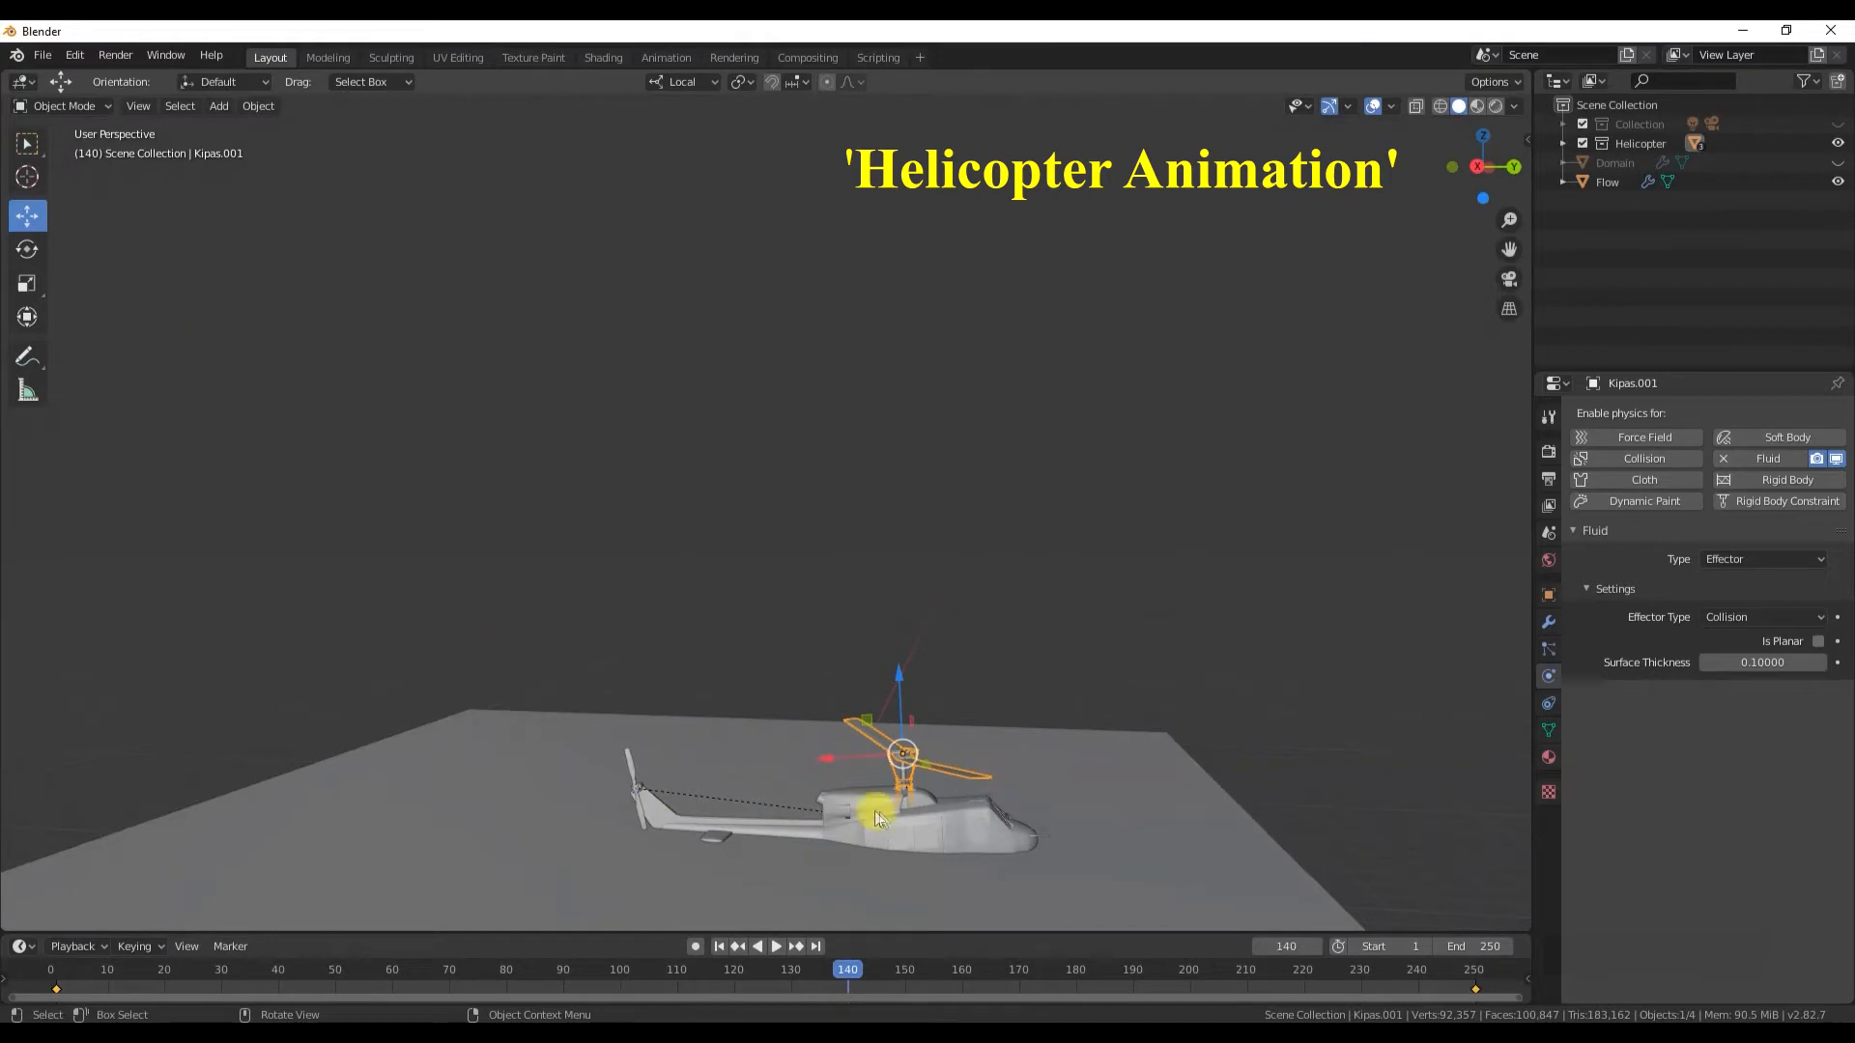
drag(889, 749, 890, 731)
click(27, 248)
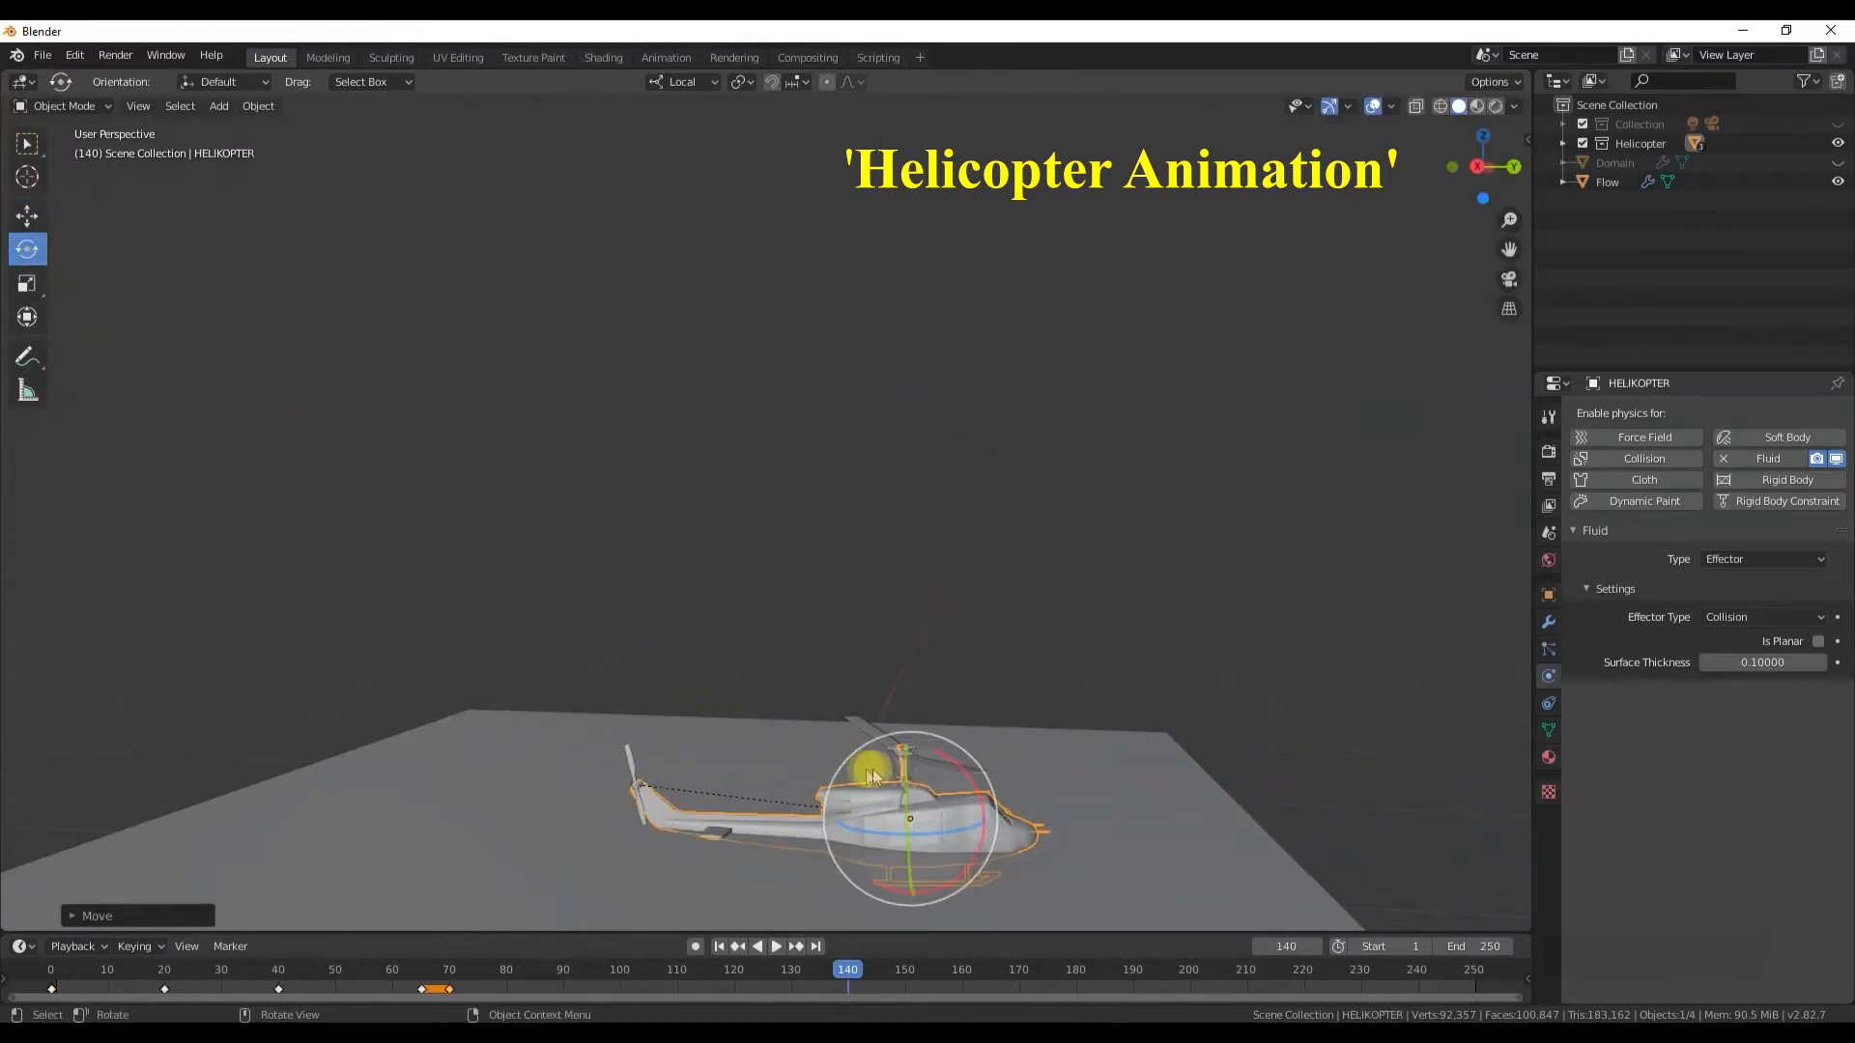
click(1063, 612)
middle_drag(1063, 612, 889, 692)
key(i)
click(856, 546)
- Play the animation from the start to examine the helicopter sinking and rising back to the surface
click(51, 971)
middle_drag(1048, 618, 1069, 654)
click(1053, 568)
key(space)
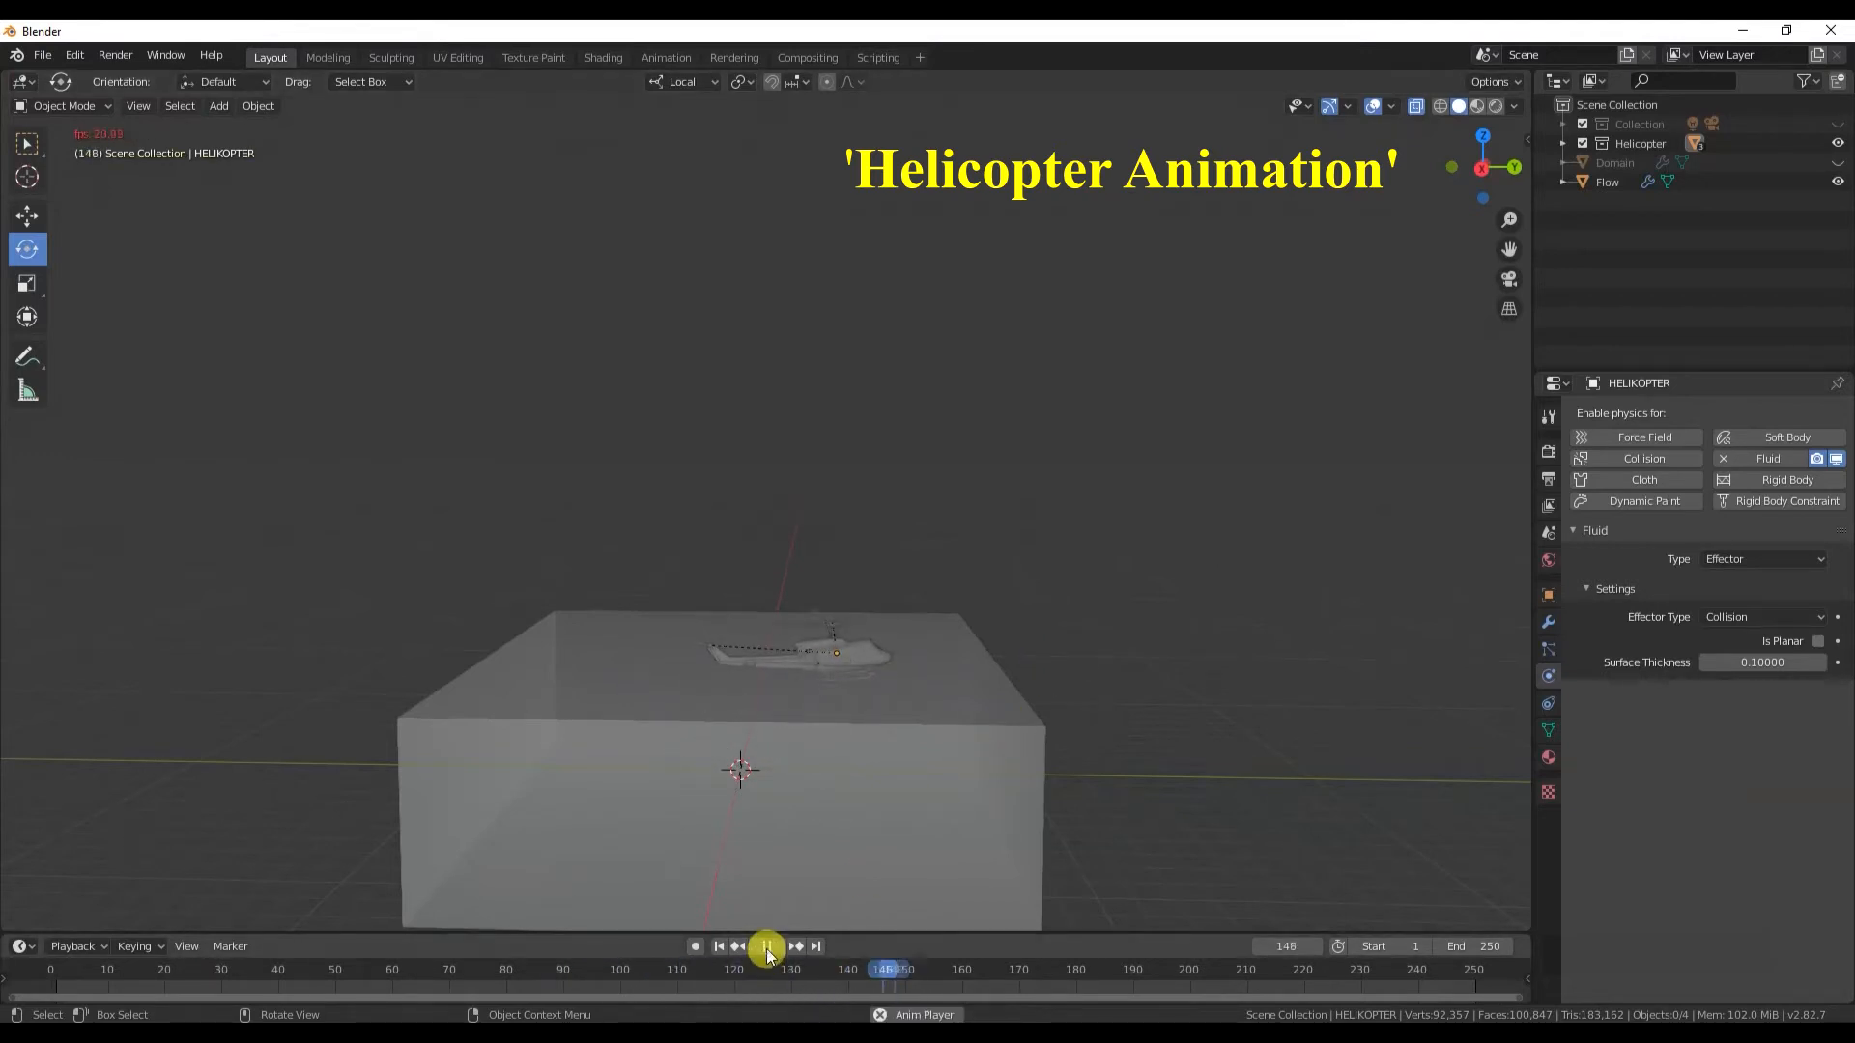
click(58, 971)
key(space)
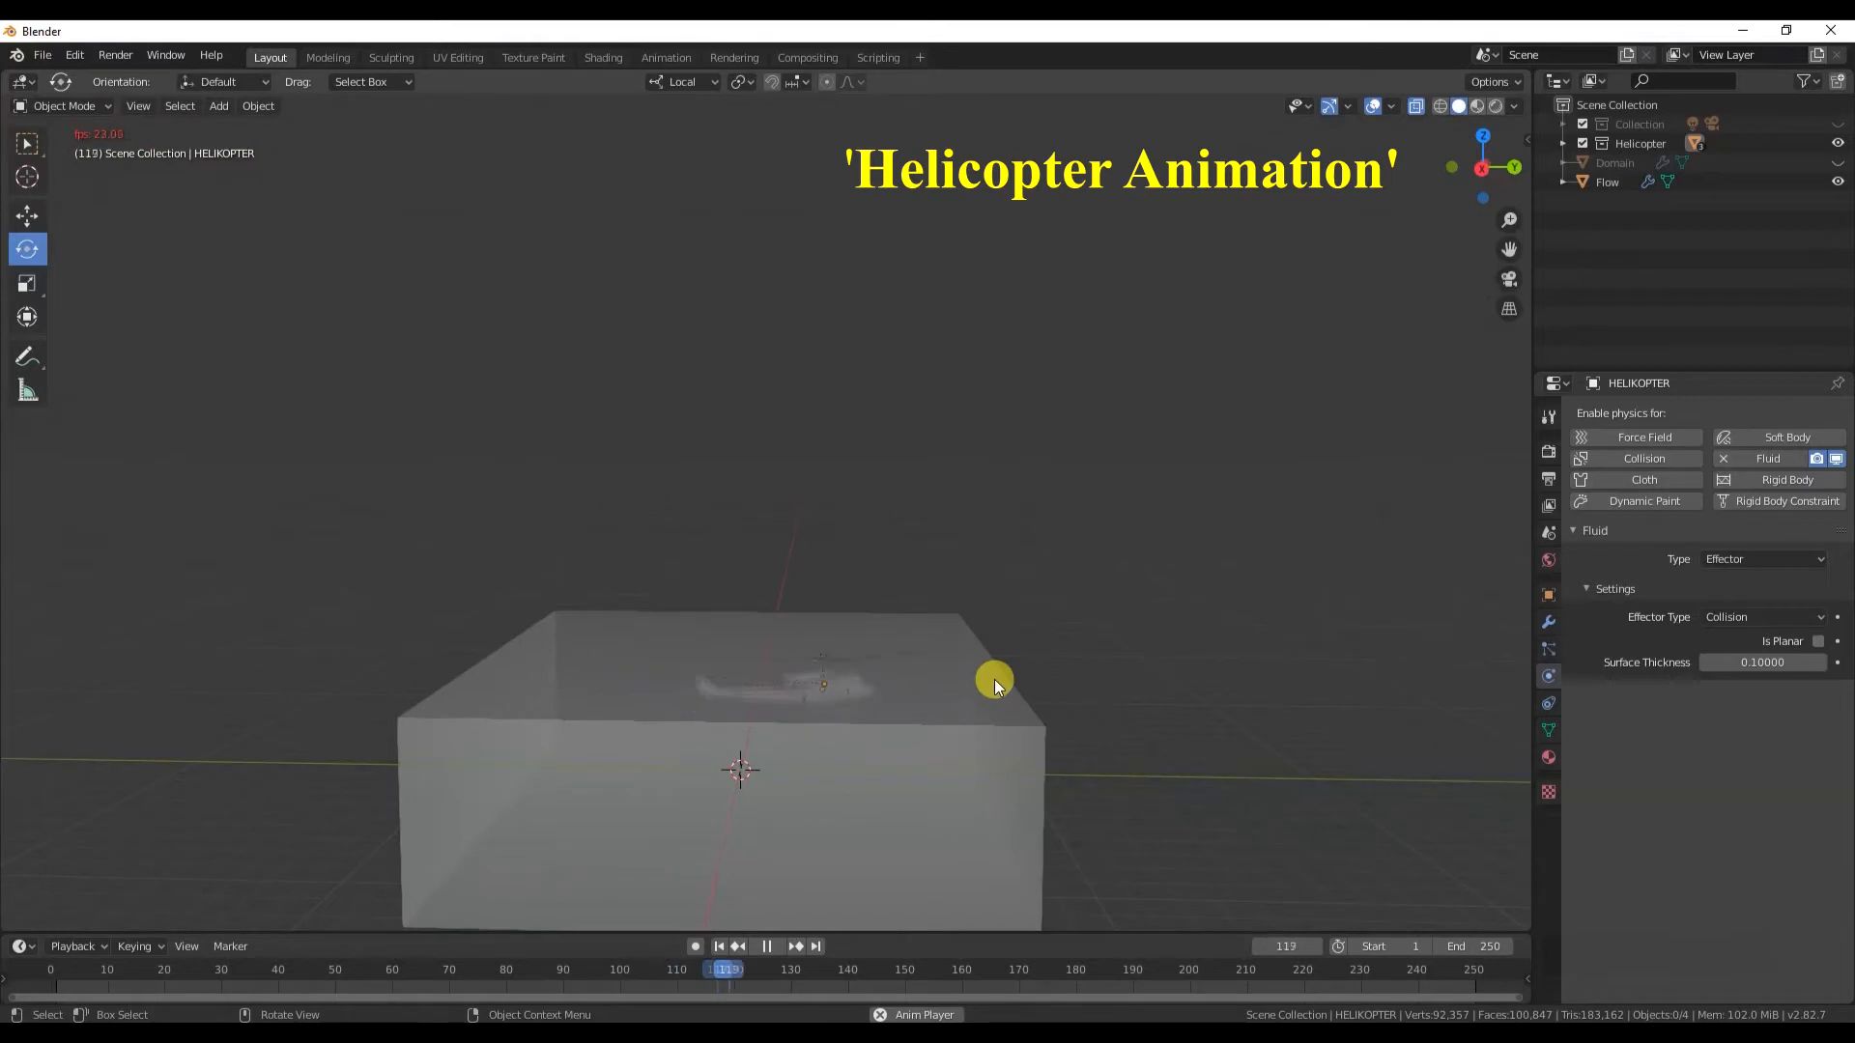
click(766, 946)
- Shift the helicopter's last three keyframes to frames 80, 85 and 170
click(878, 641)
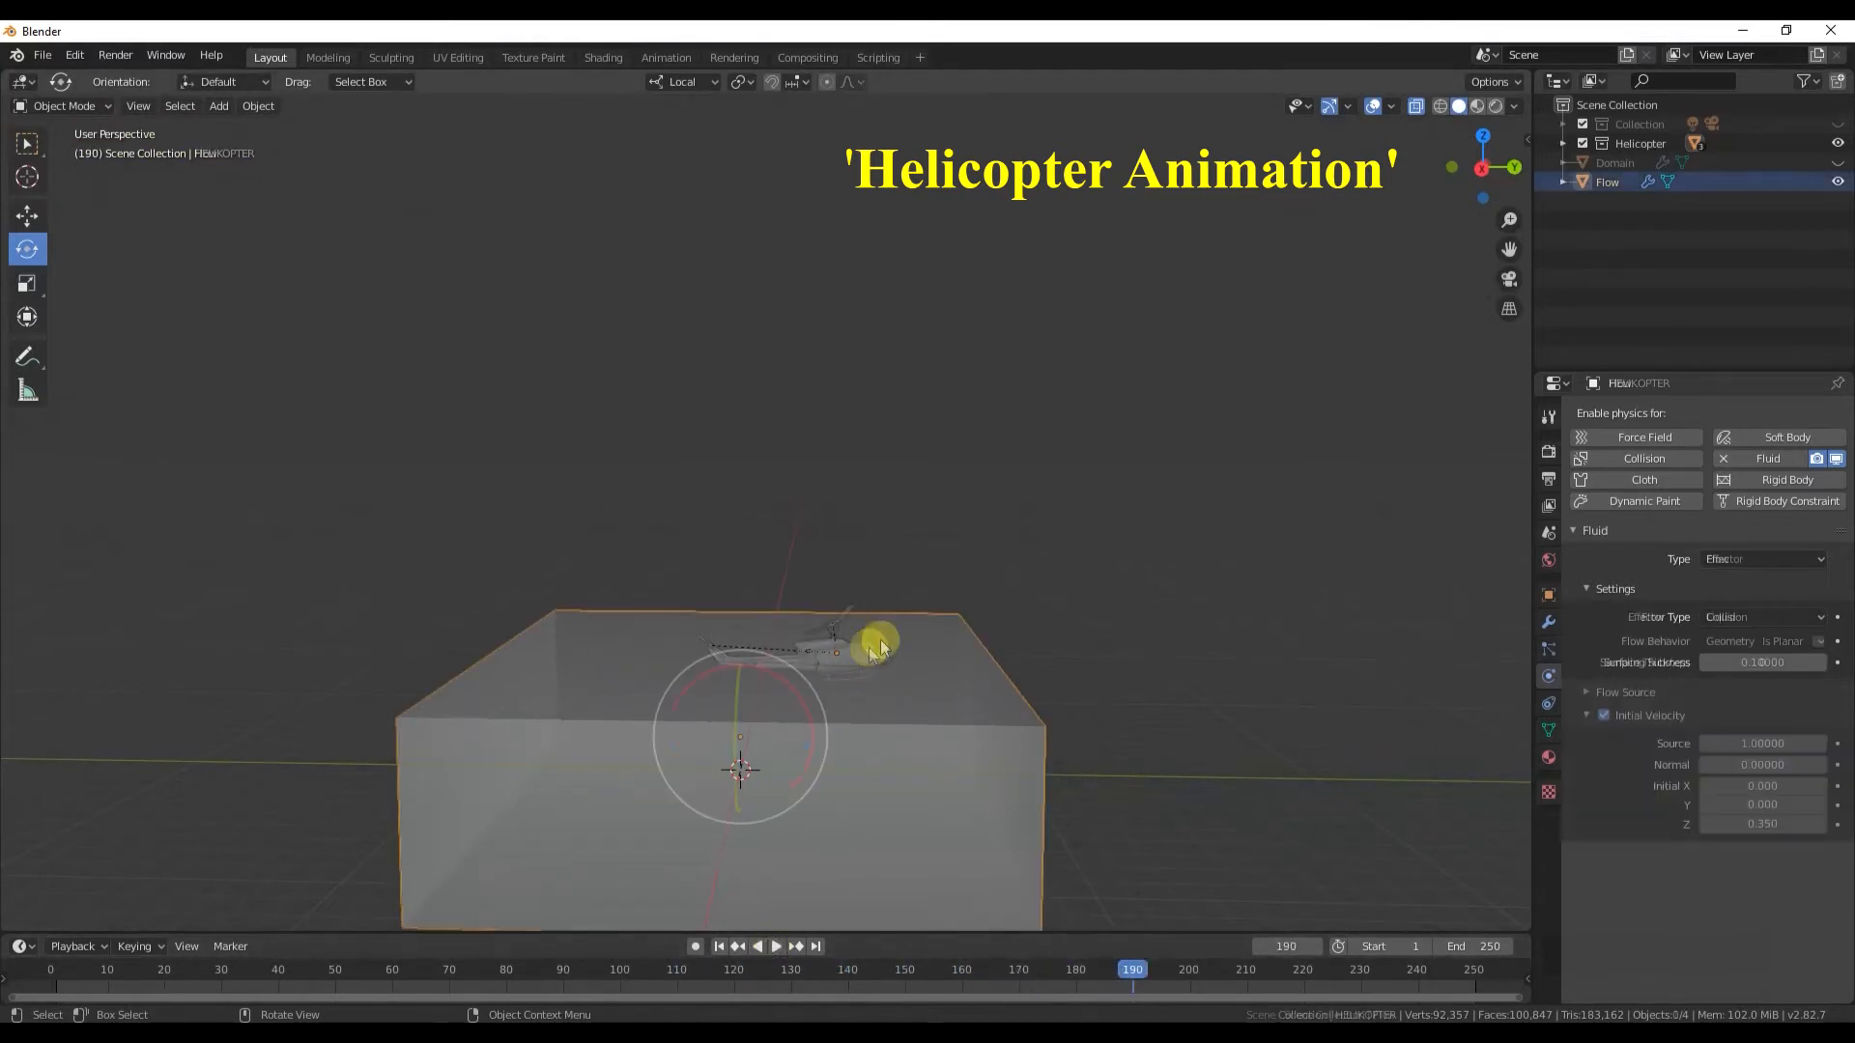
click(858, 667)
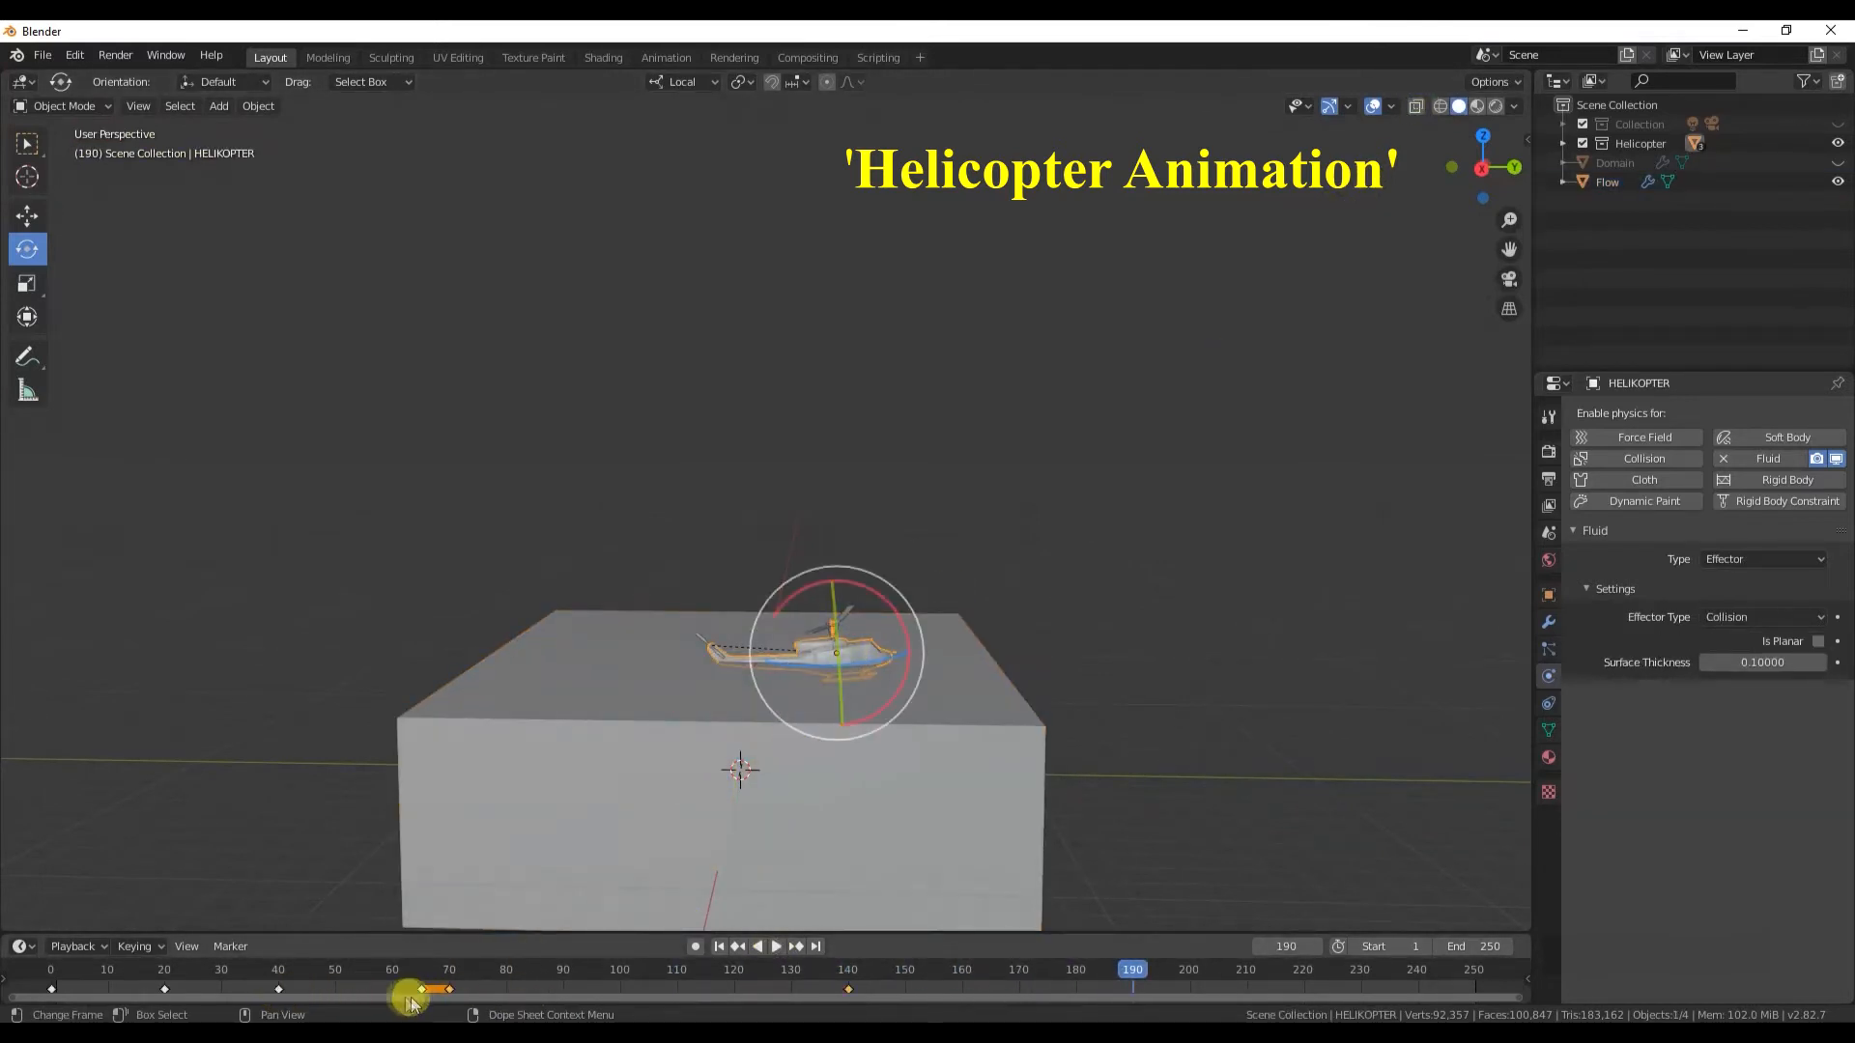
key(g)
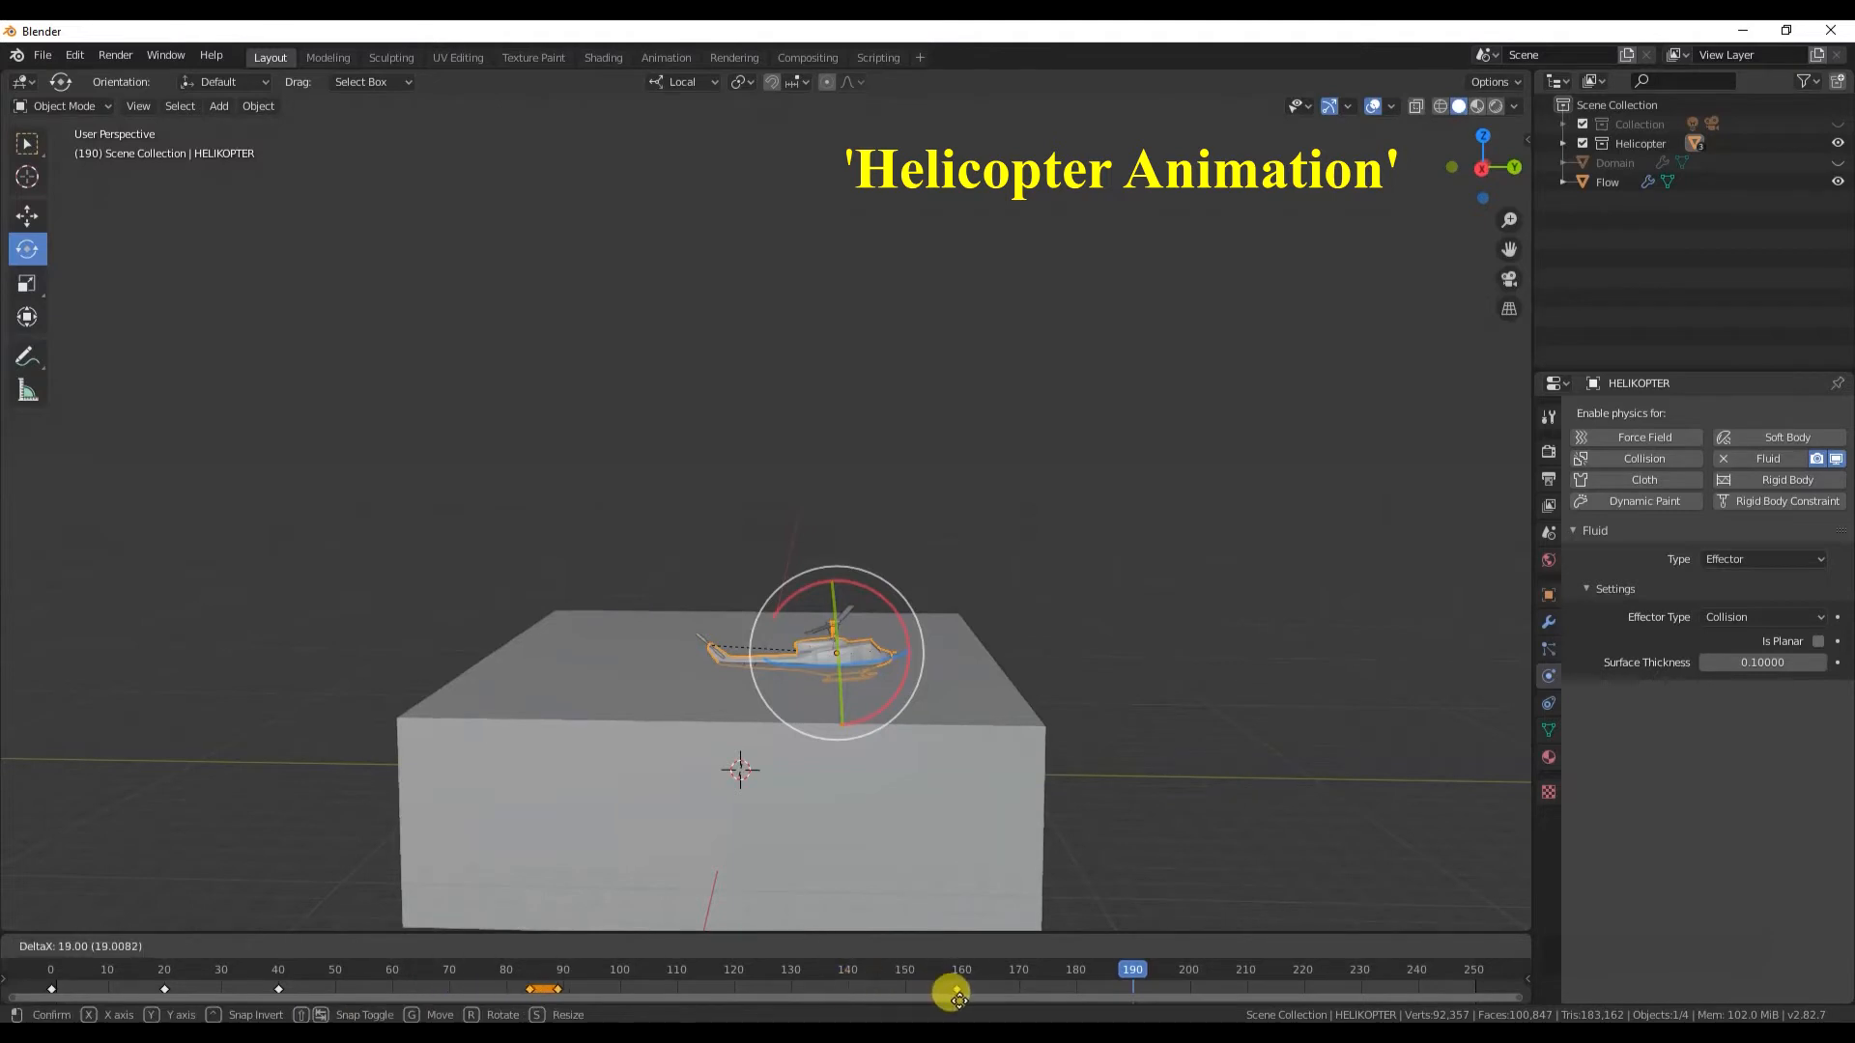
click(933, 992)
click(935, 992)
key(g)
click(1006, 958)
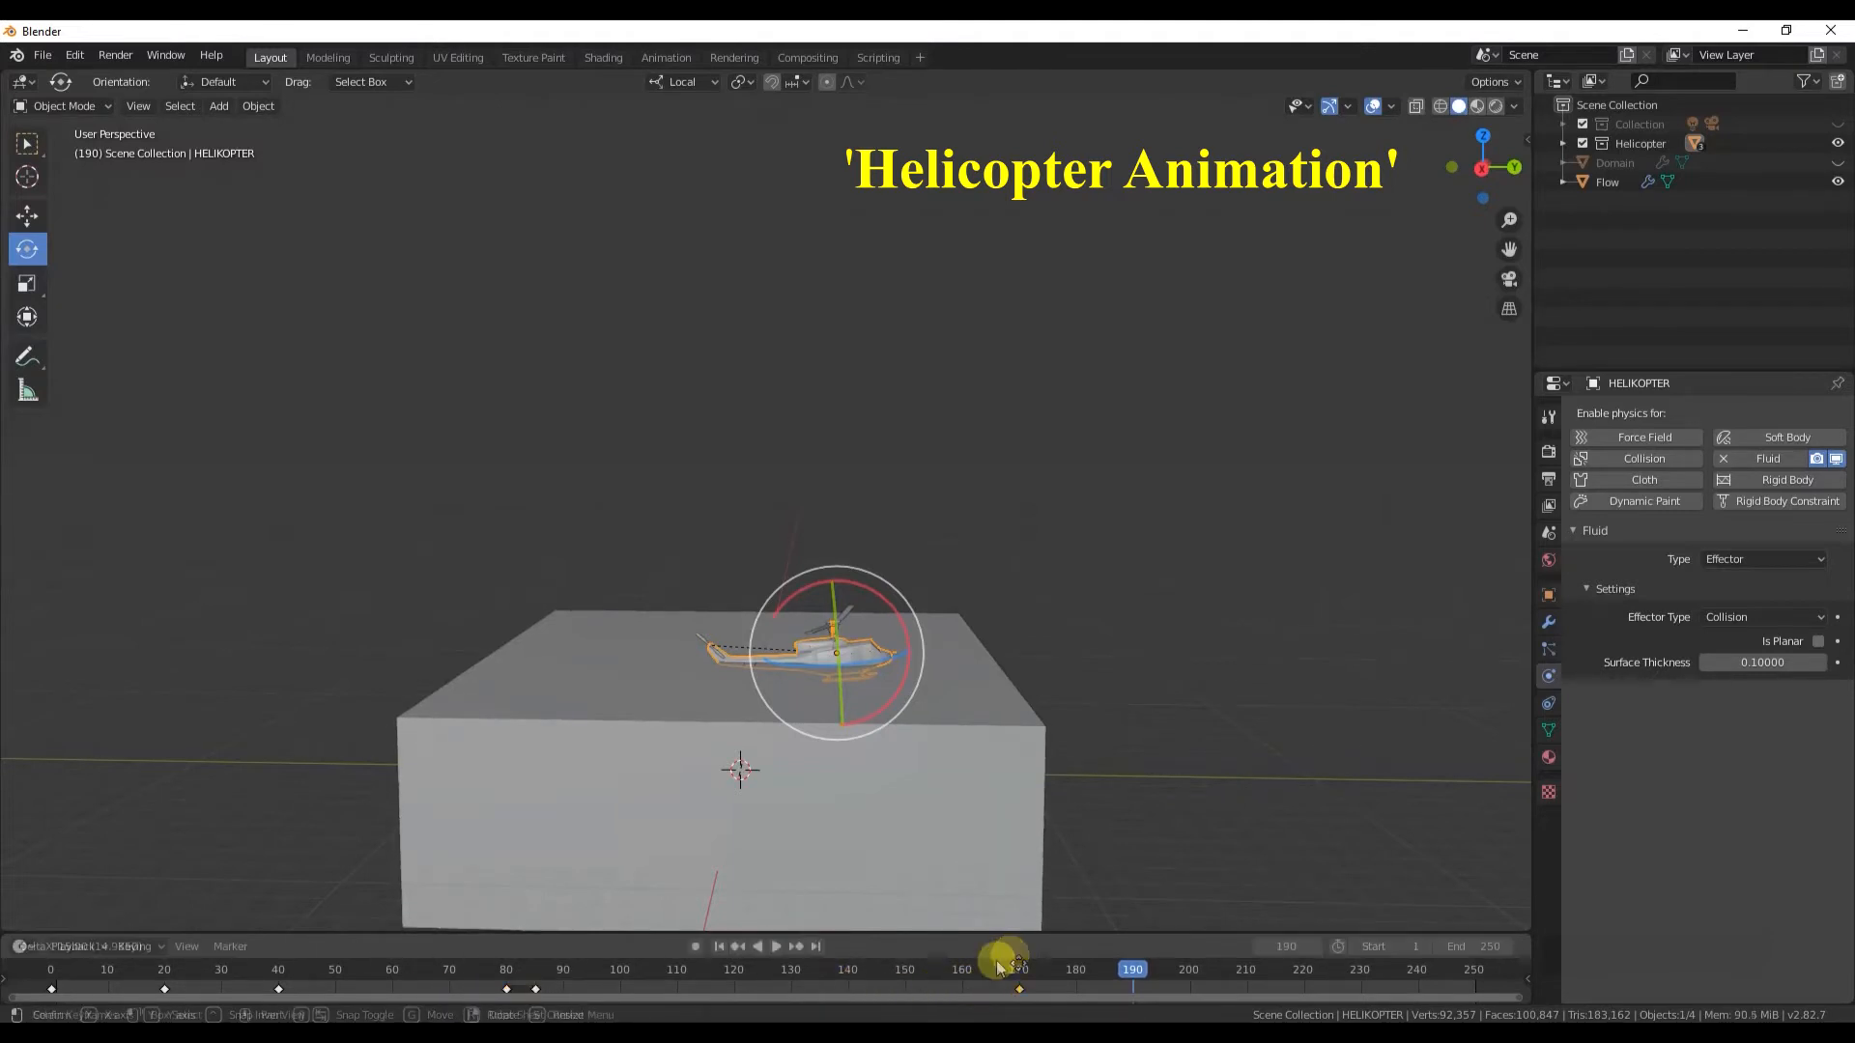
- Play the retimed animation in wireframe from several angles, and examine the helicopter's pose around frame 40
click(52, 970)
click(1439, 106)
key(space)
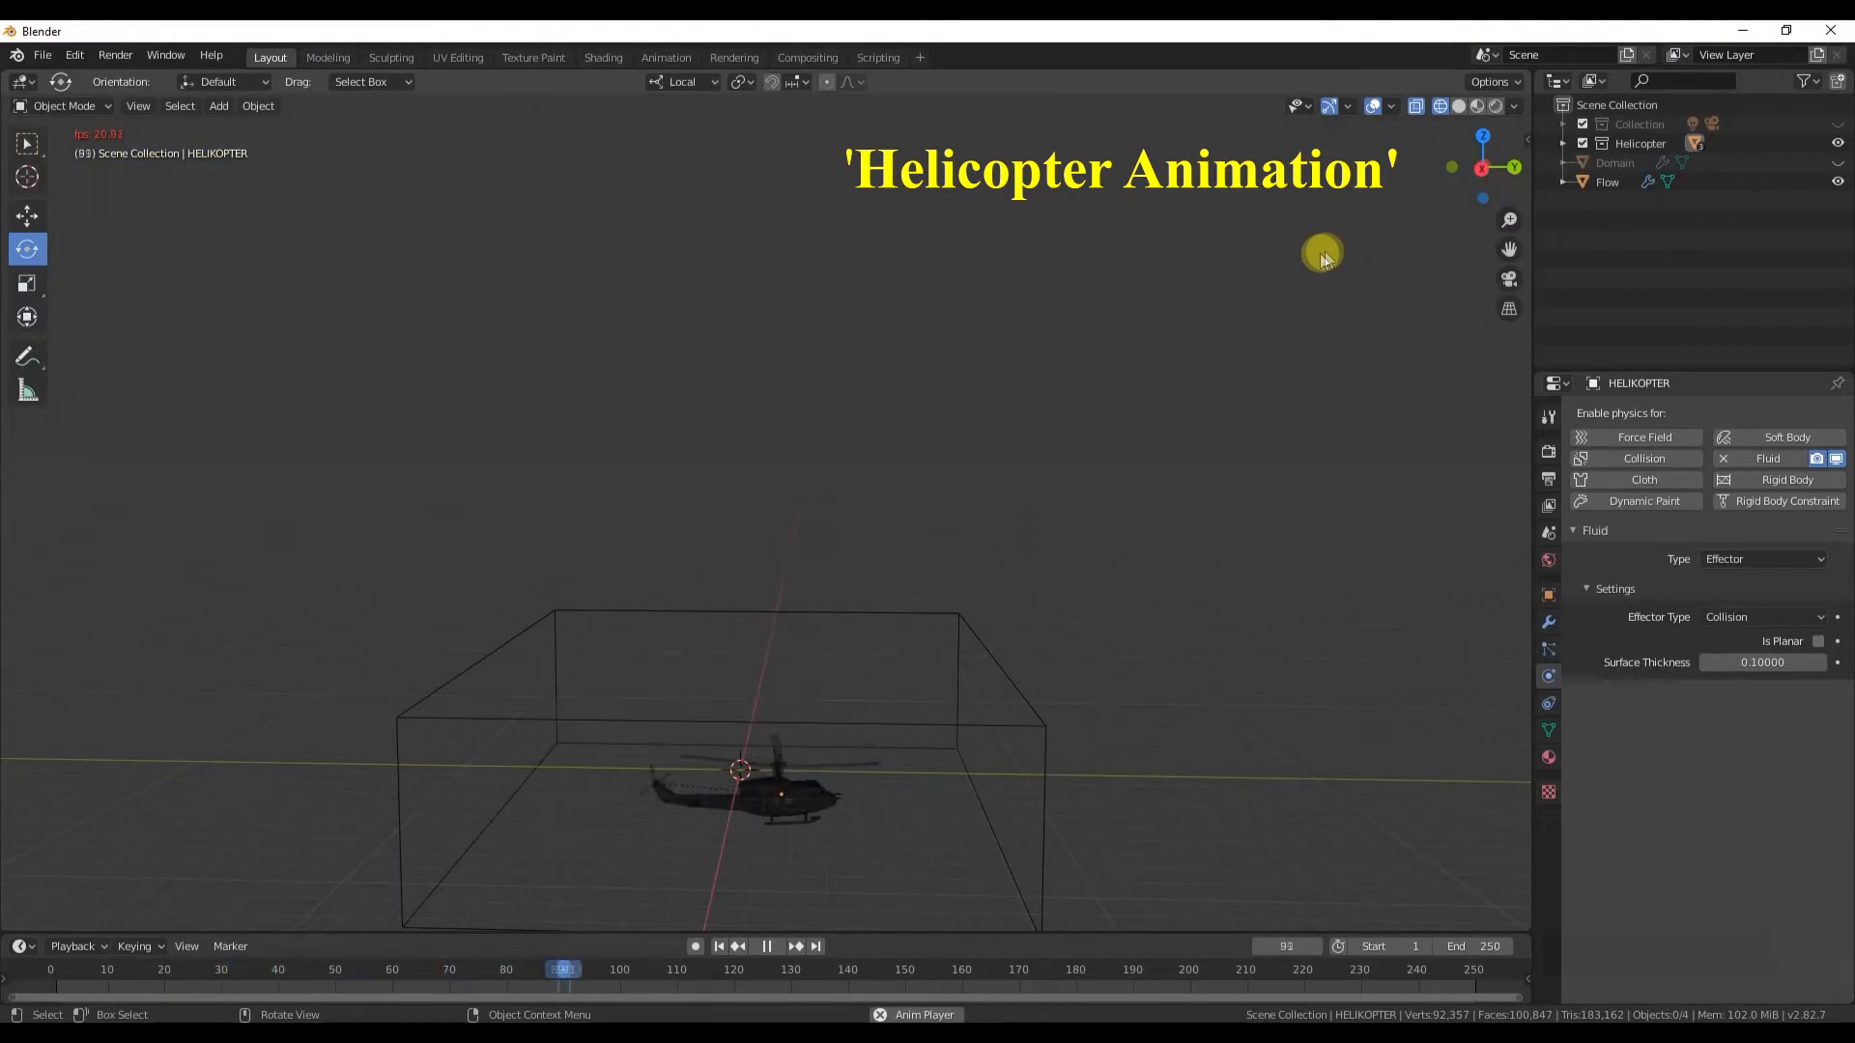
middle_drag(1259, 523, 686, 863)
key(space)
click(52, 970)
middle_drag(542, 757, 937, 658)
scroll(937, 658, up, 3)
key(space)
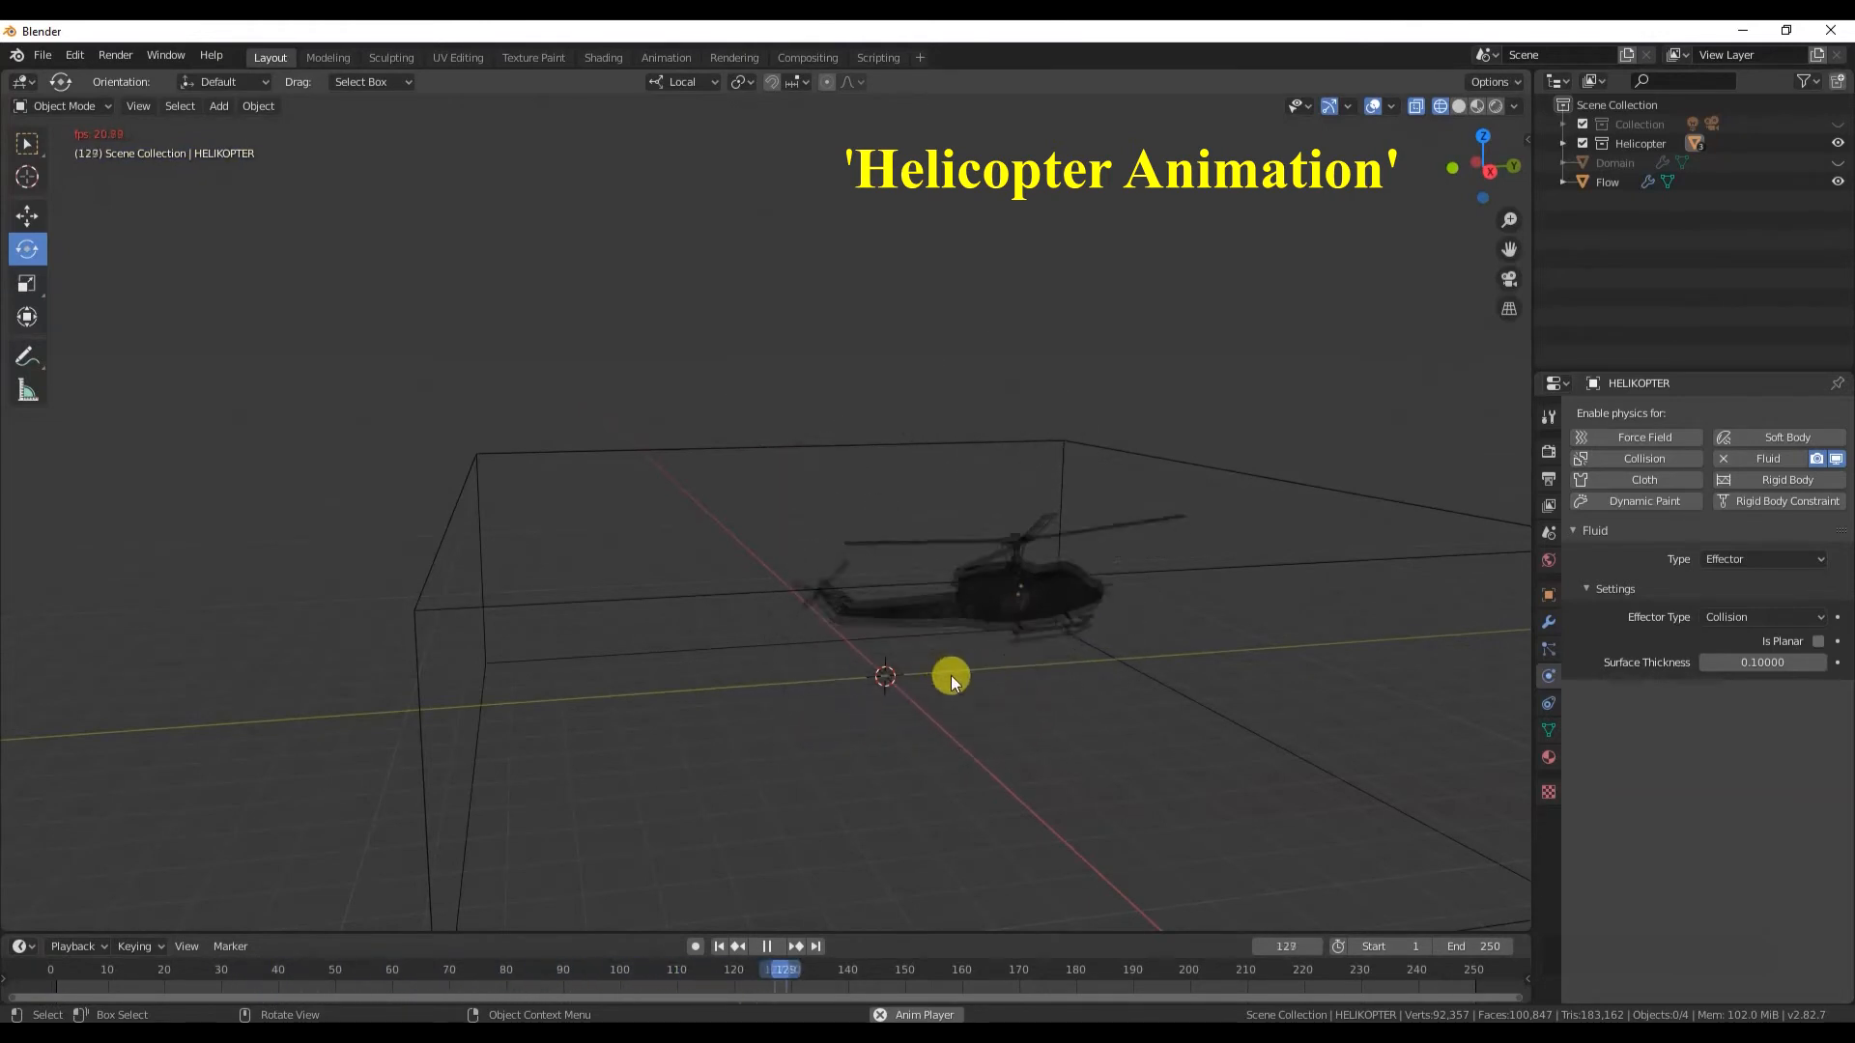
click(1091, 524)
click(271, 970)
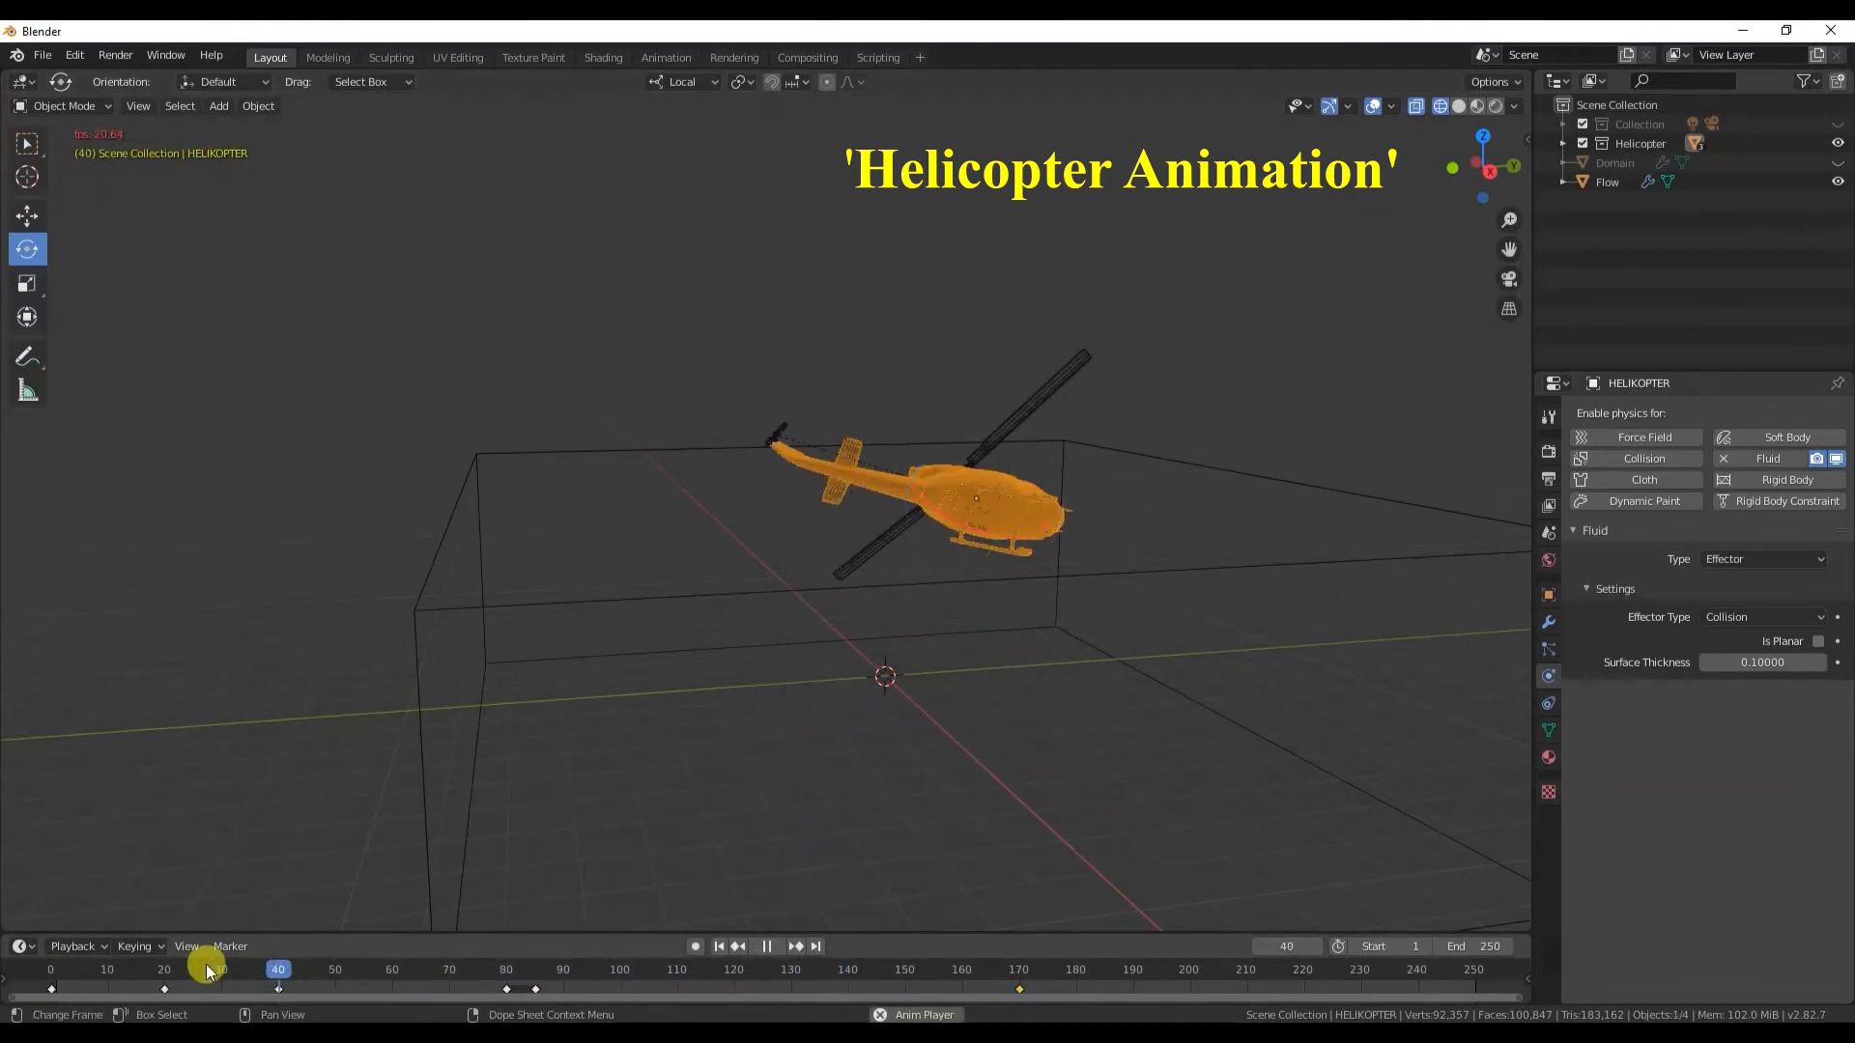
- Turn the helicopter body to a new heading at frame 80 and insert its keyframes there
key(space)
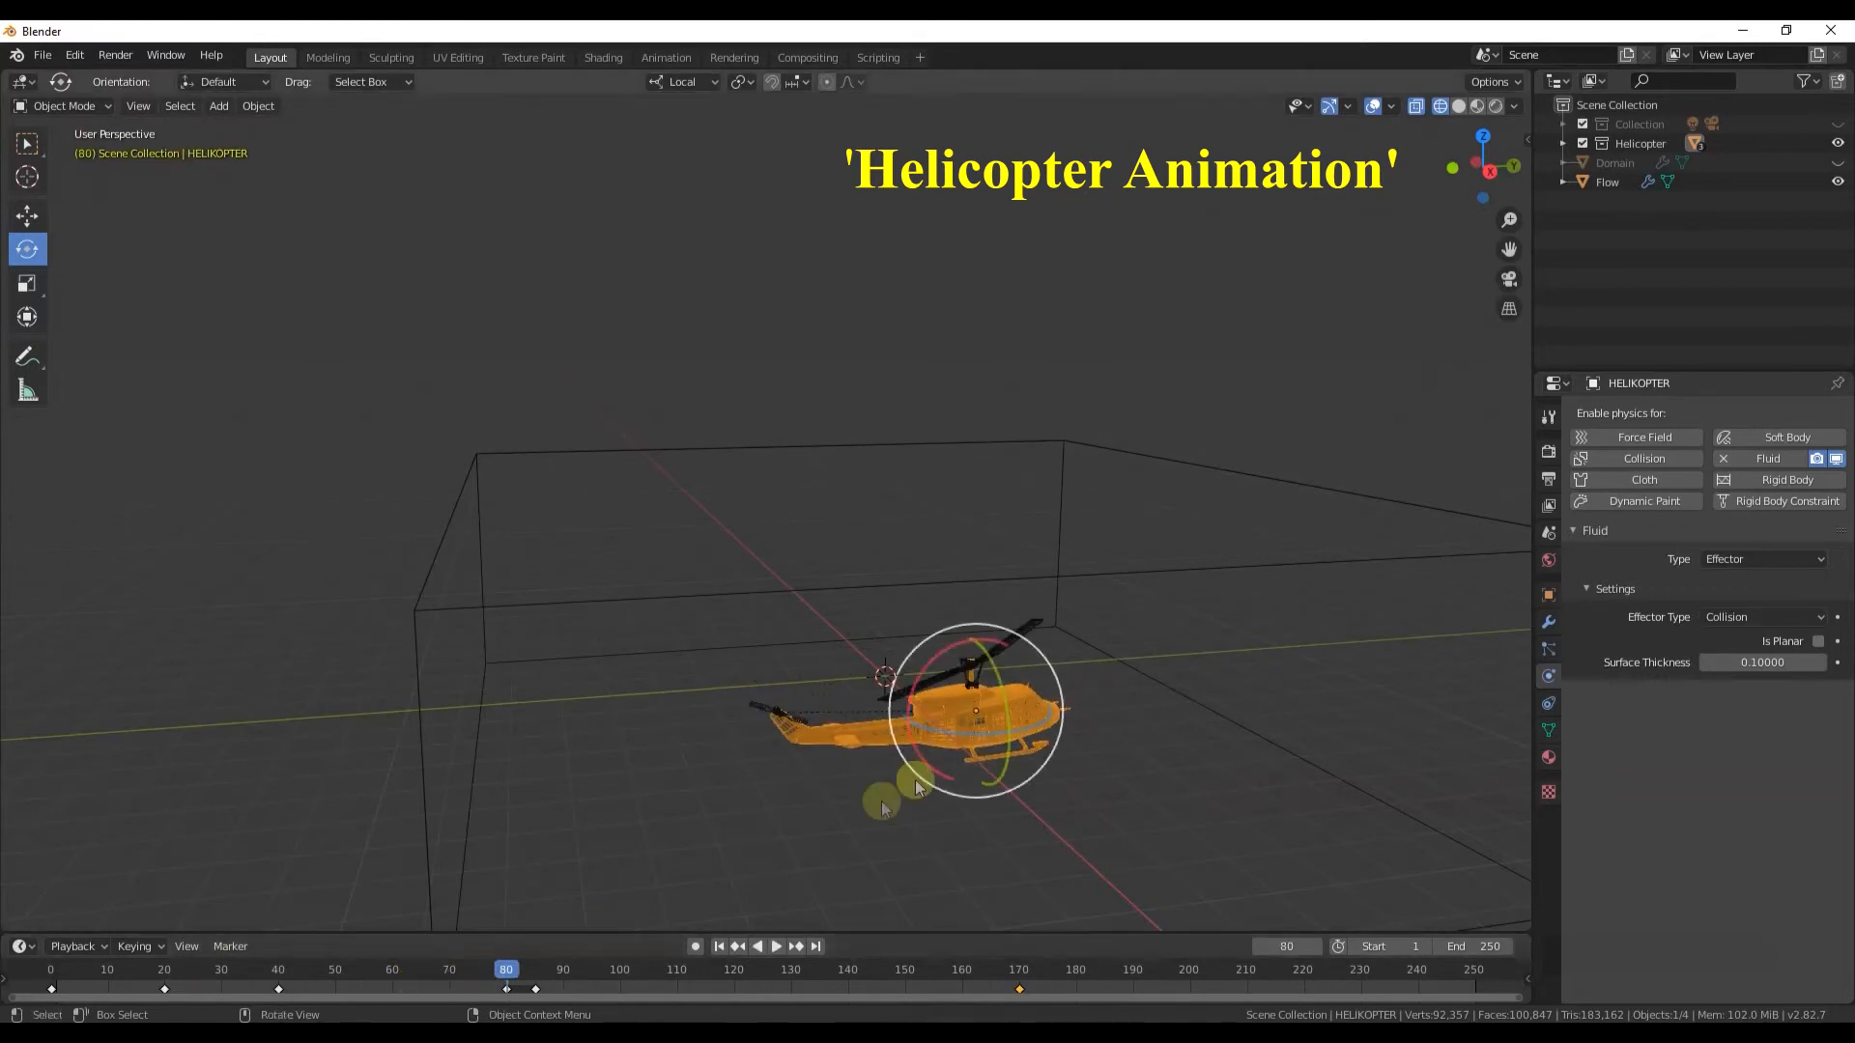
click(170, 969)
key(space)
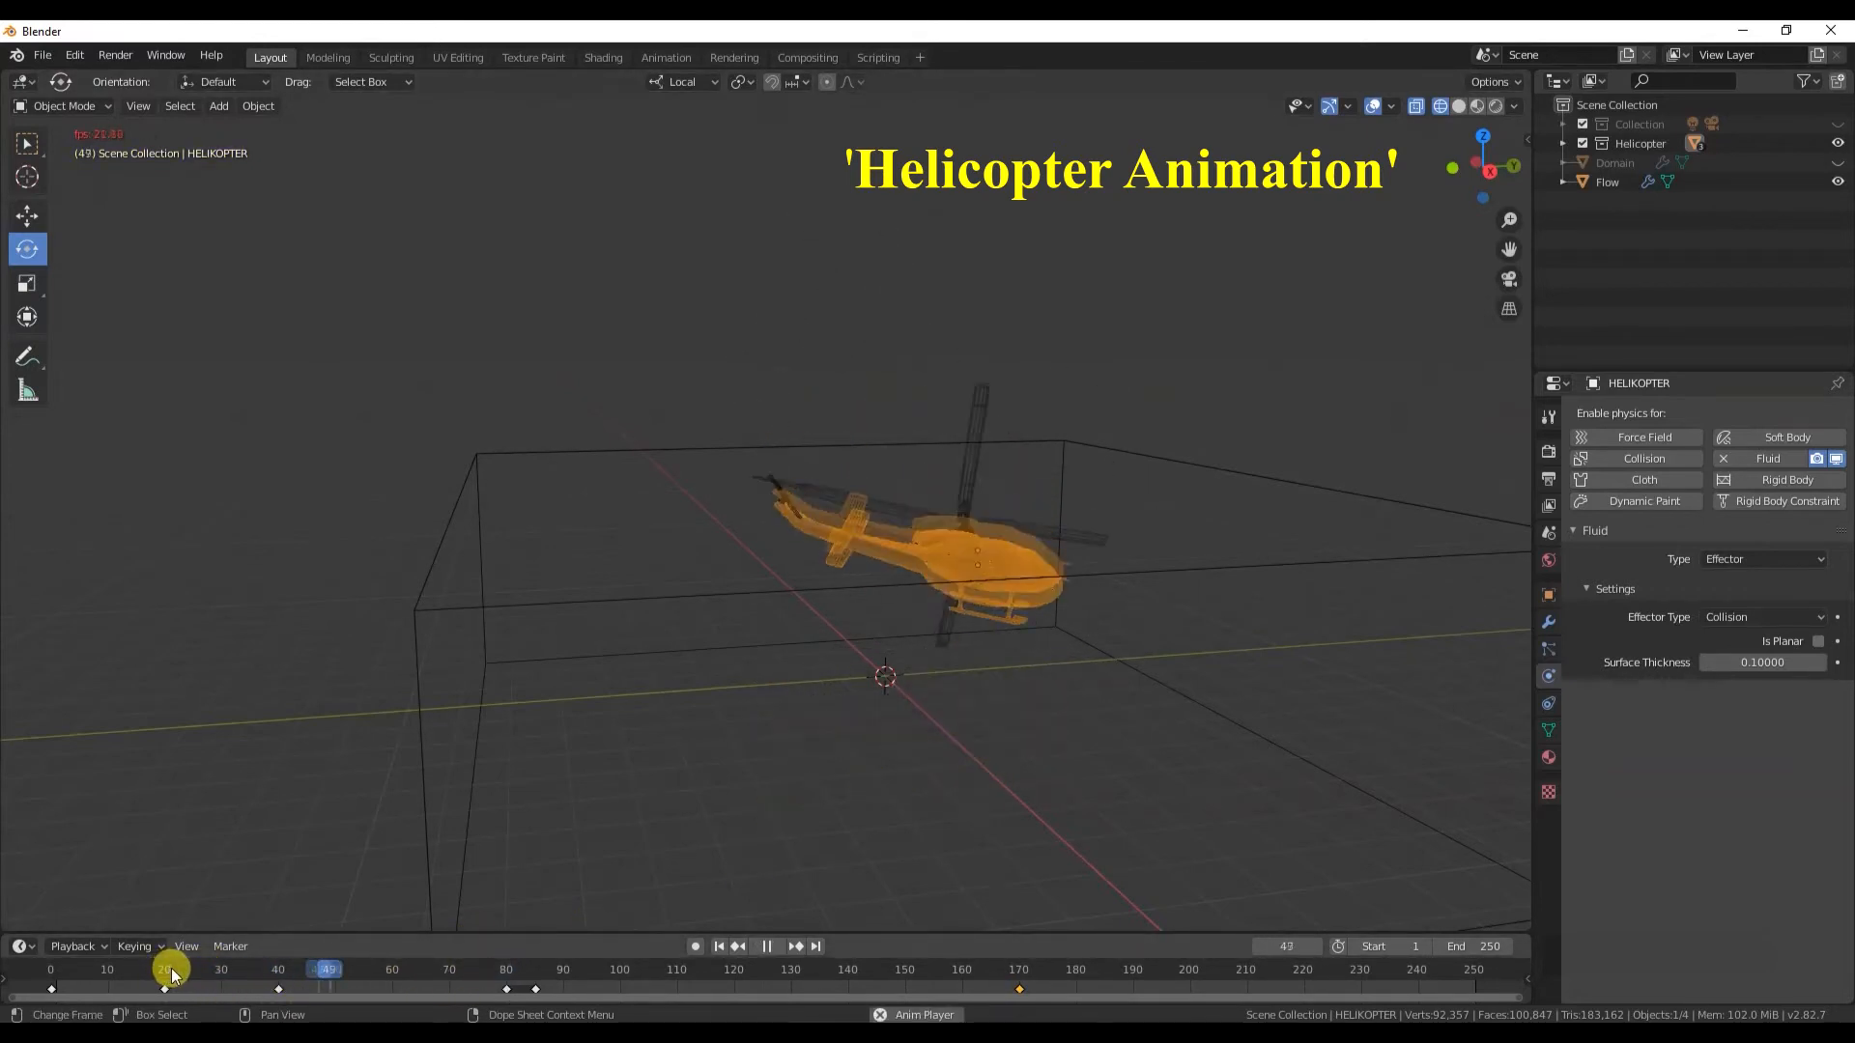
drag(349, 978, 504, 981)
key(space)
drag(939, 736, 975, 743)
key(i)
click(969, 571)
key(i)
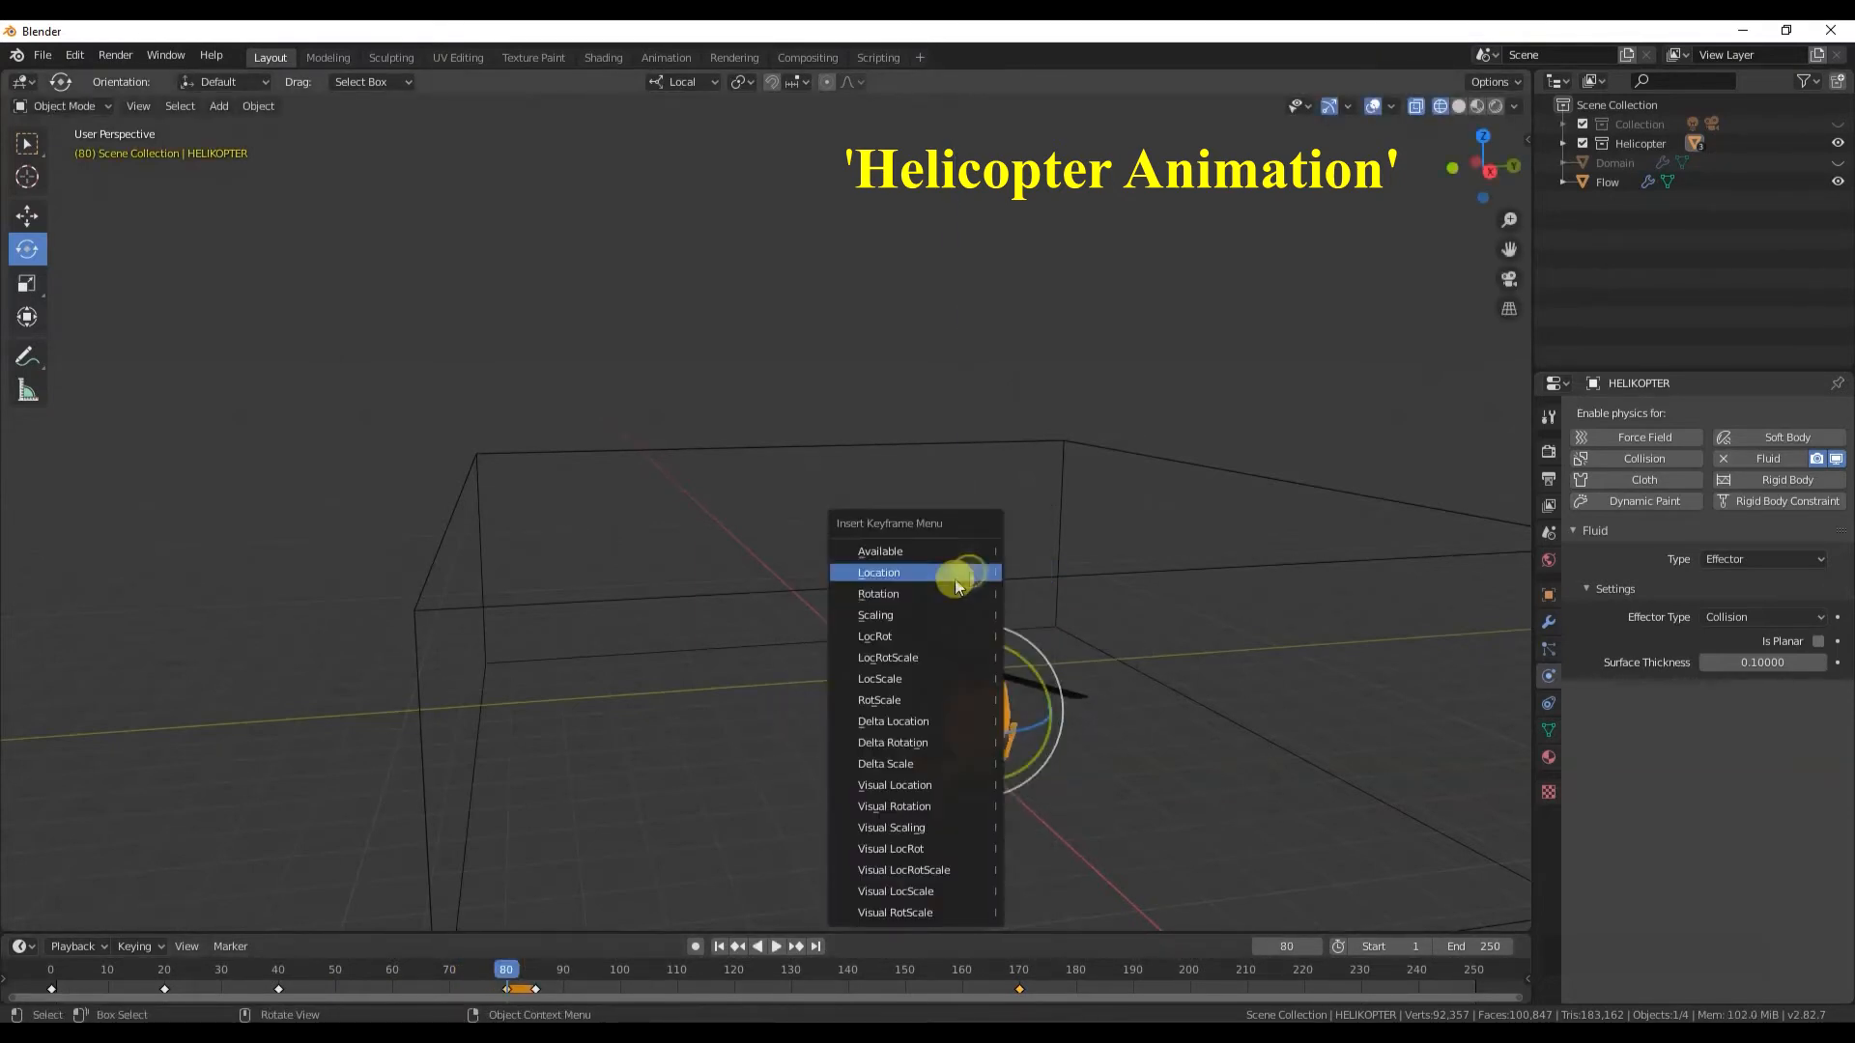
click(956, 584)
- Replace the helicopter's keyframe at frame 85 with a duplicate of its frame 80 keyframe
drag(560, 975, 534, 975)
key(i)
click(547, 667)
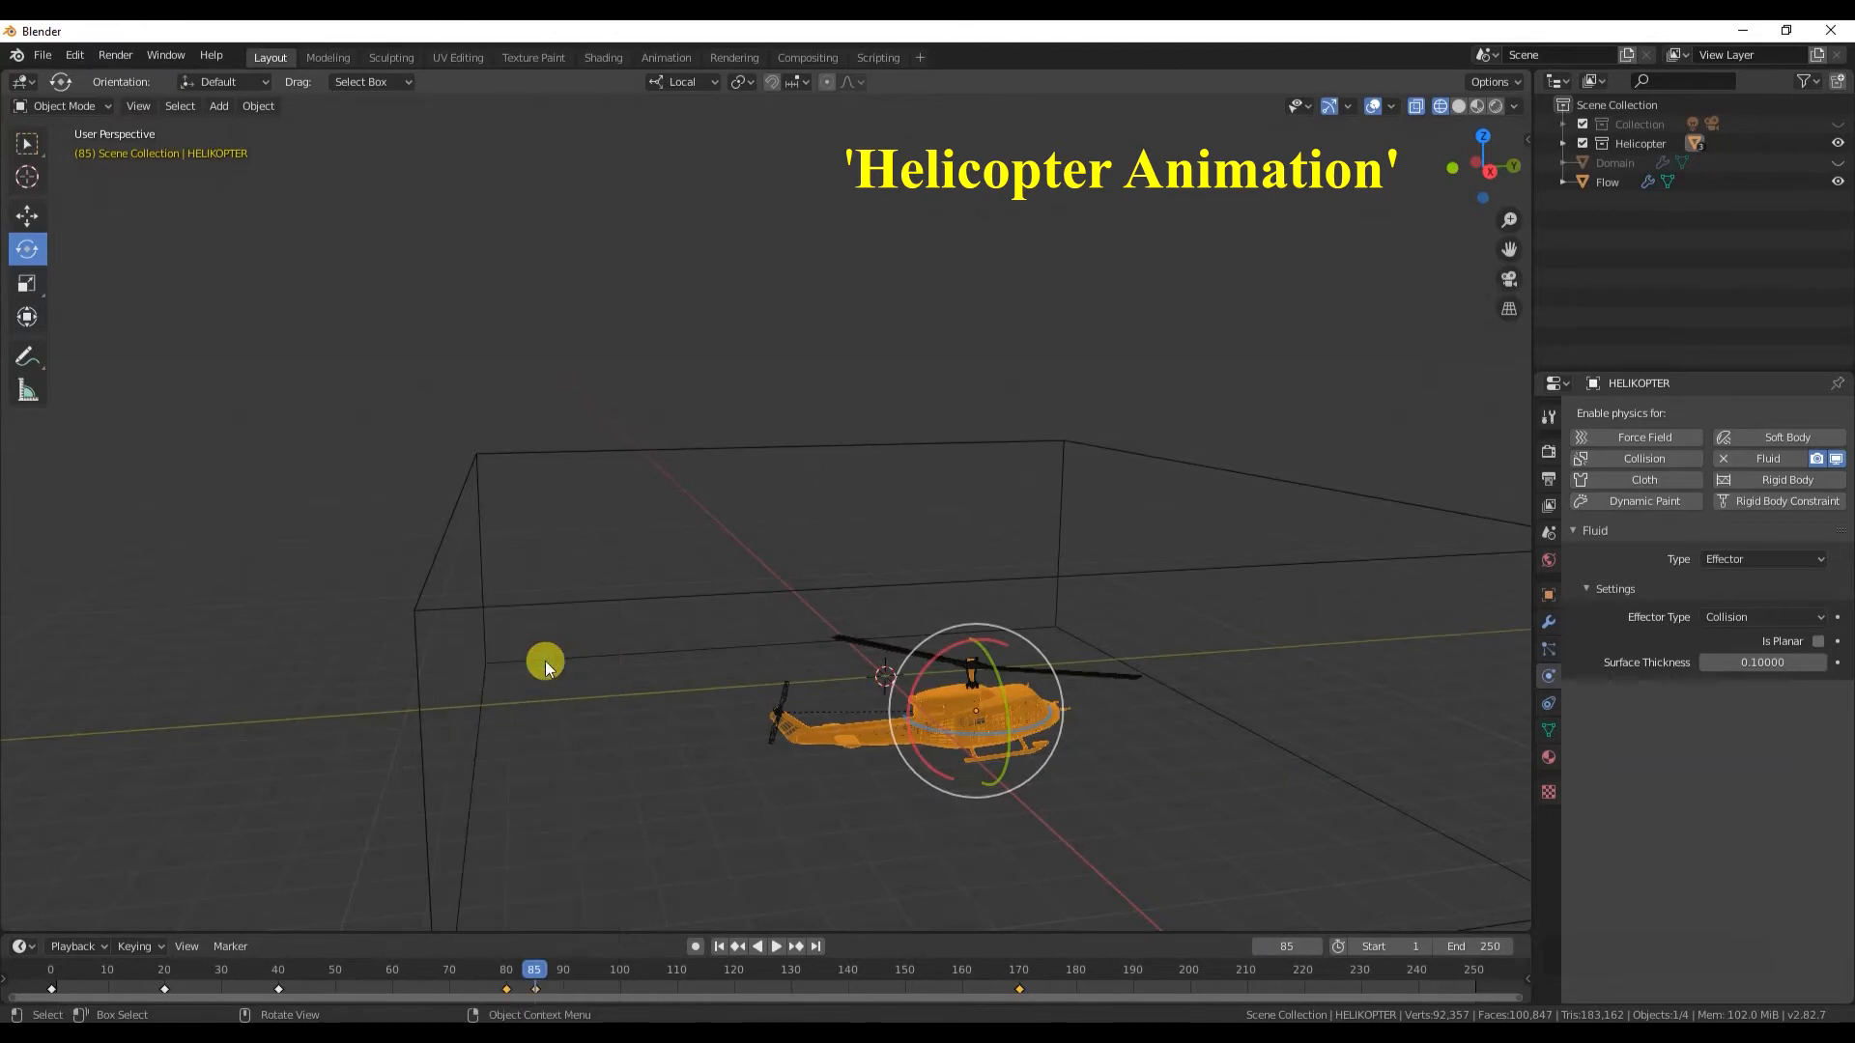
right_click(535, 993)
click(518, 1005)
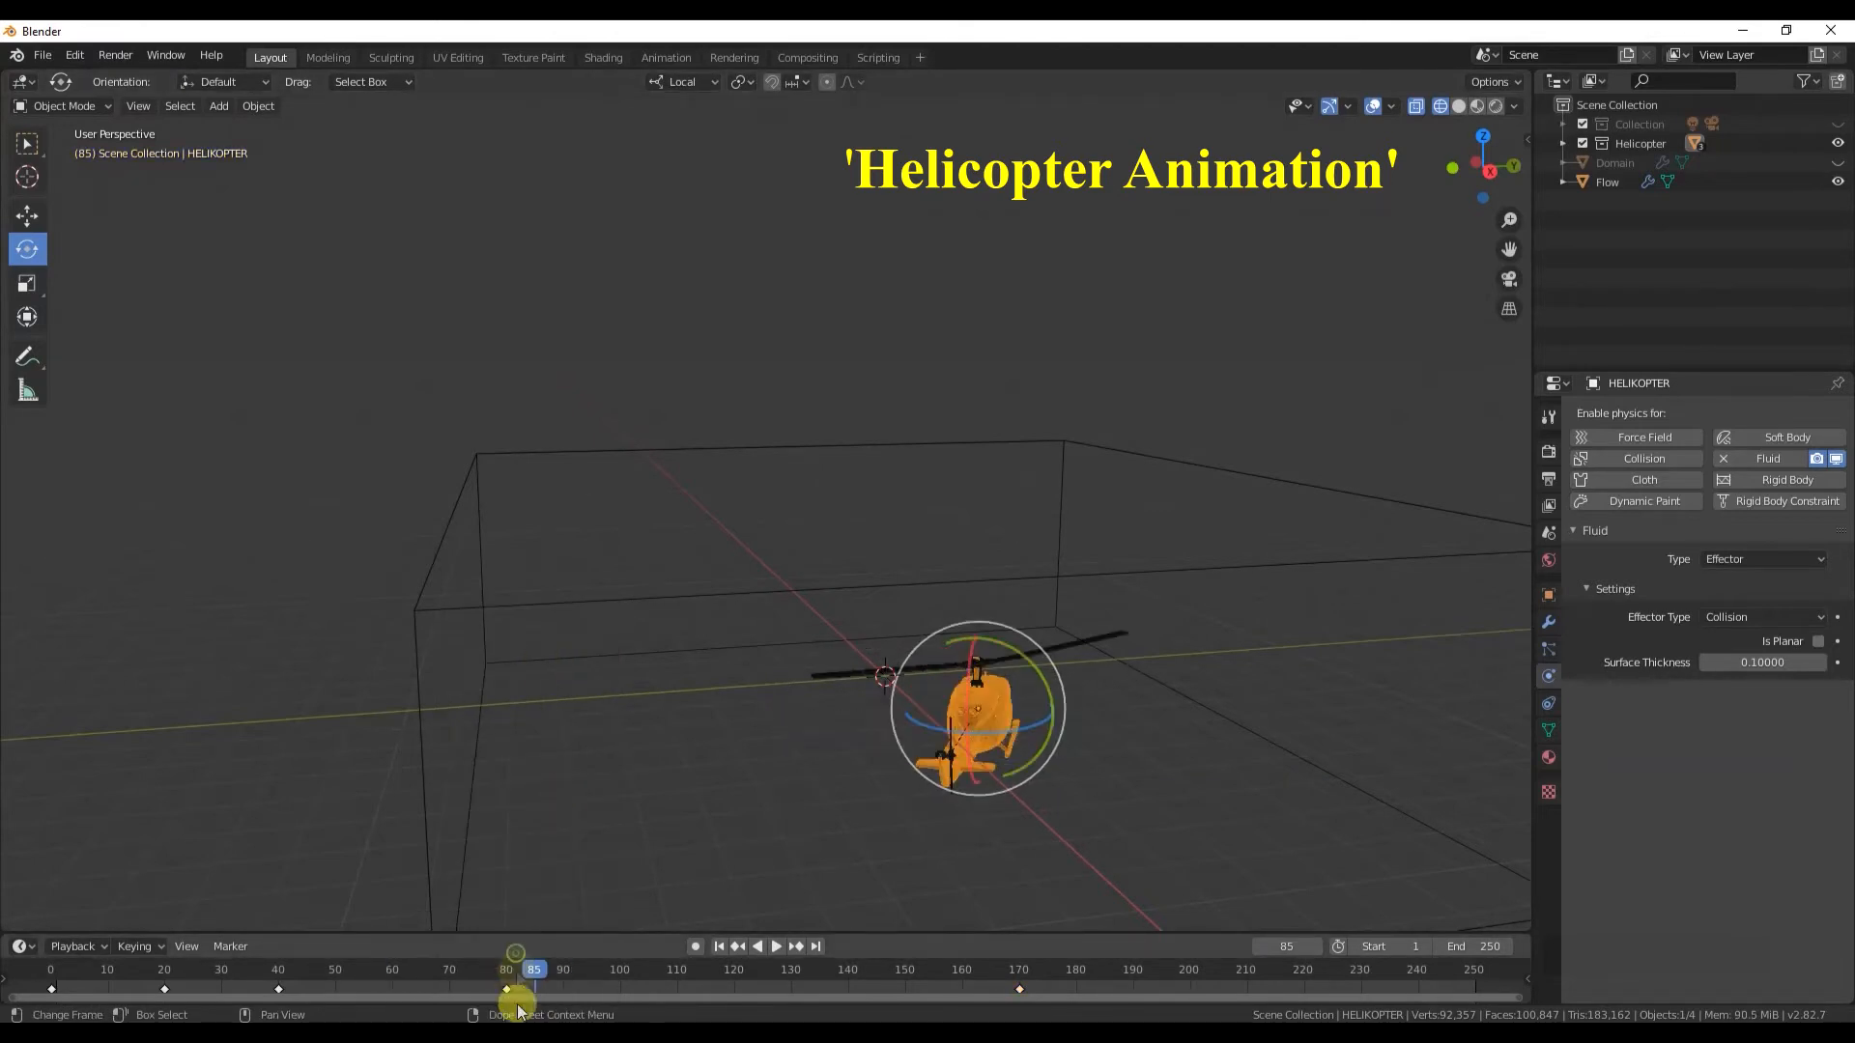
click(511, 989)
key(shift+d)
click(536, 988)
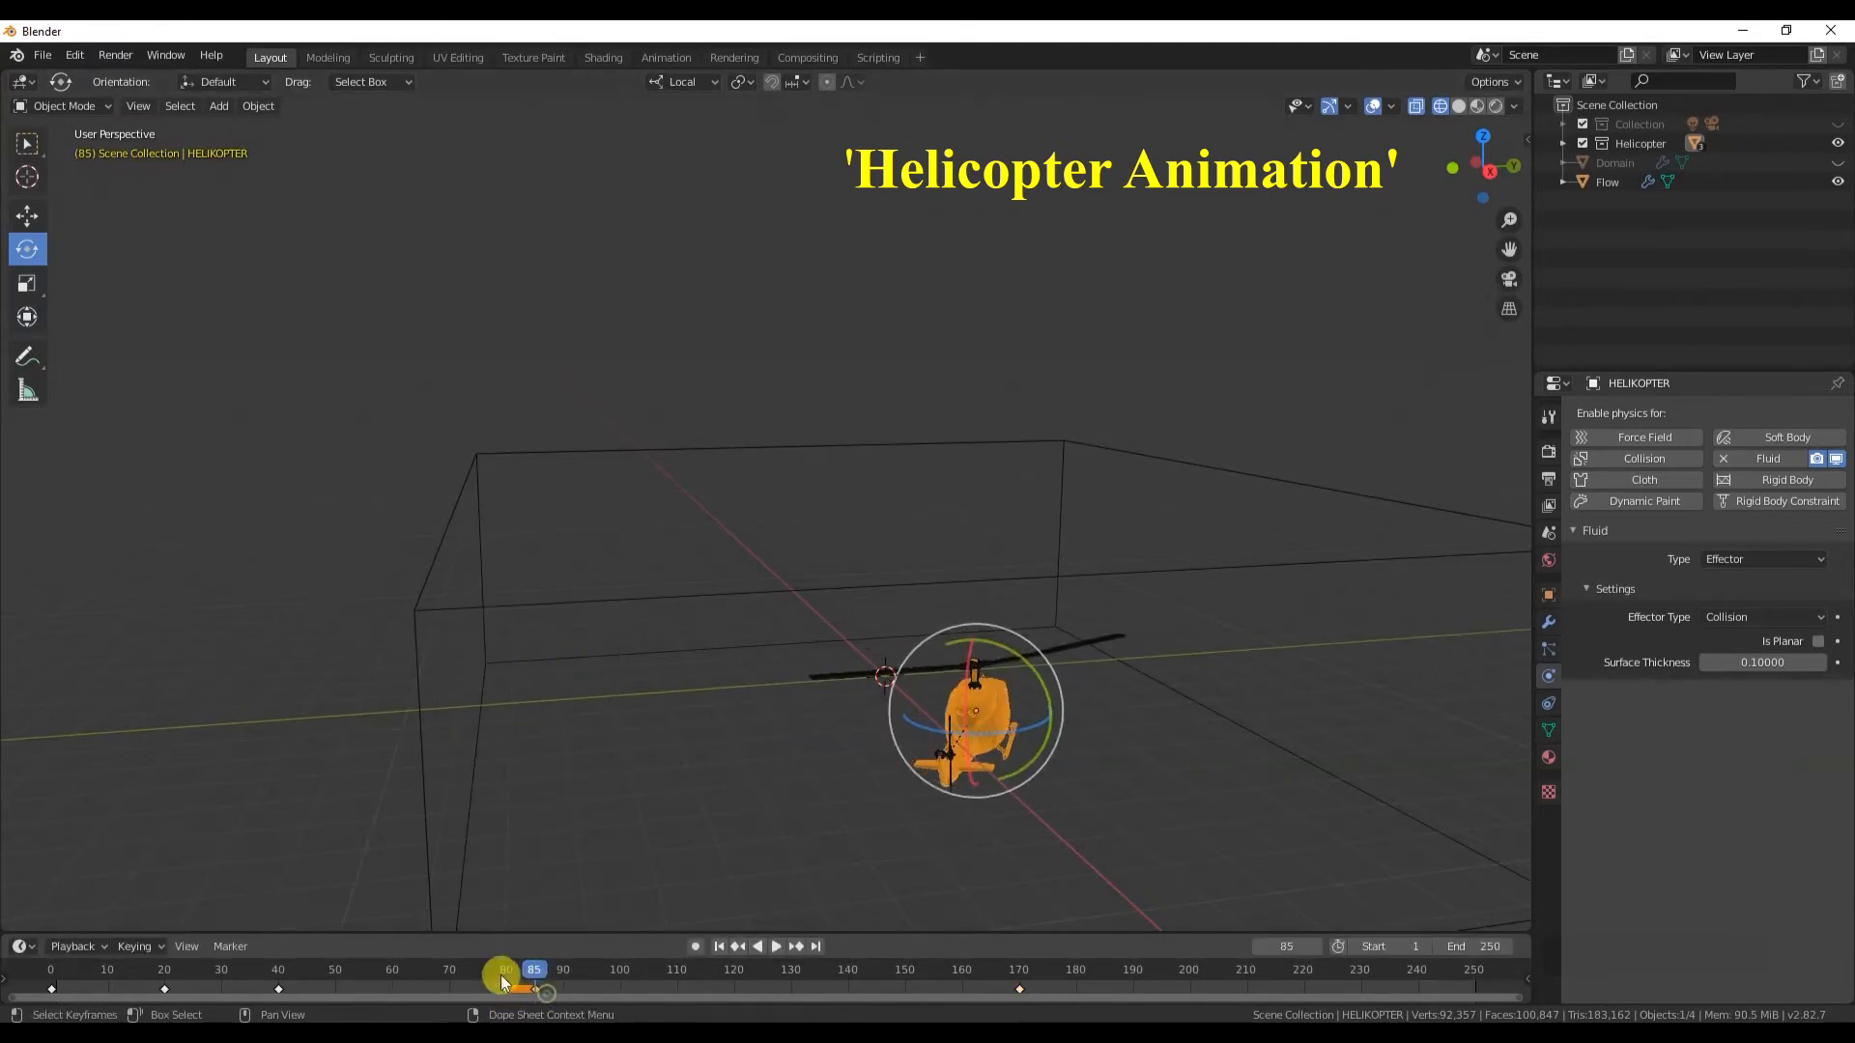
- From the top view at frame 170, rotate and reposition the helicopter above the water, and insert its keyframe
key(space)
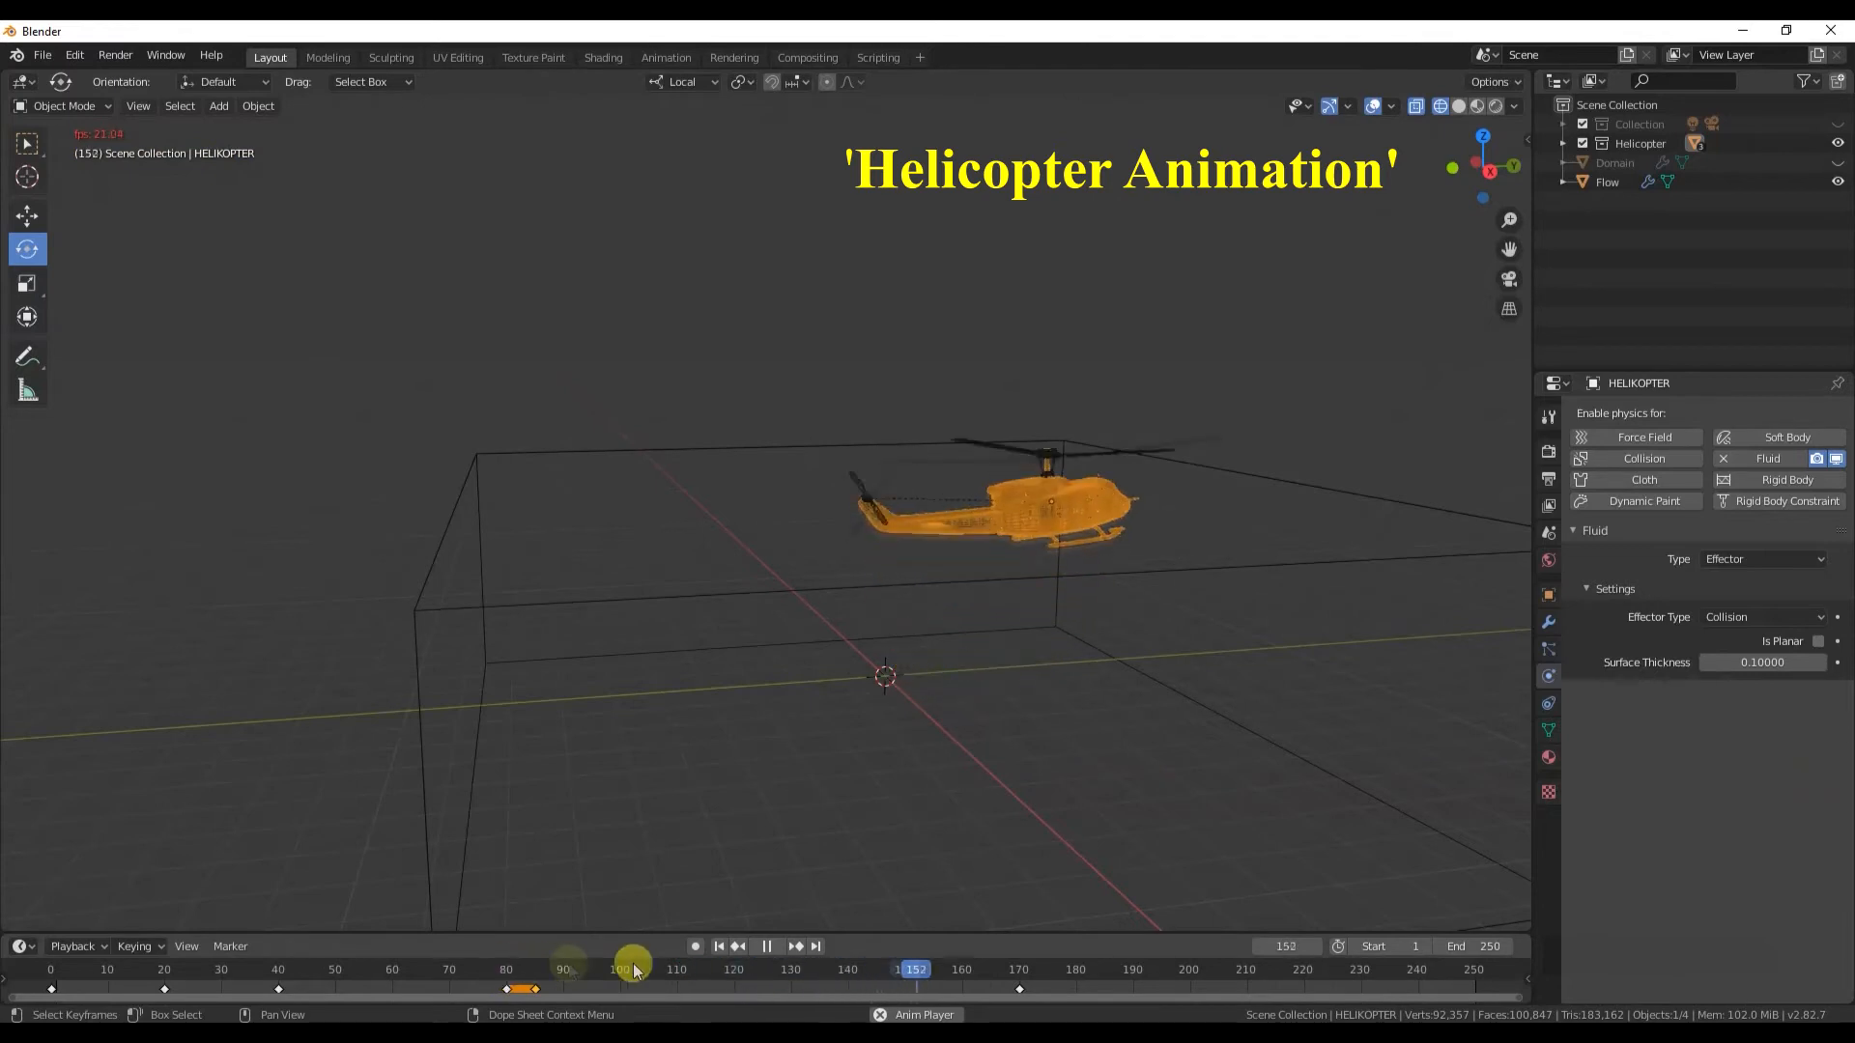
key(space)
key(KP_7)
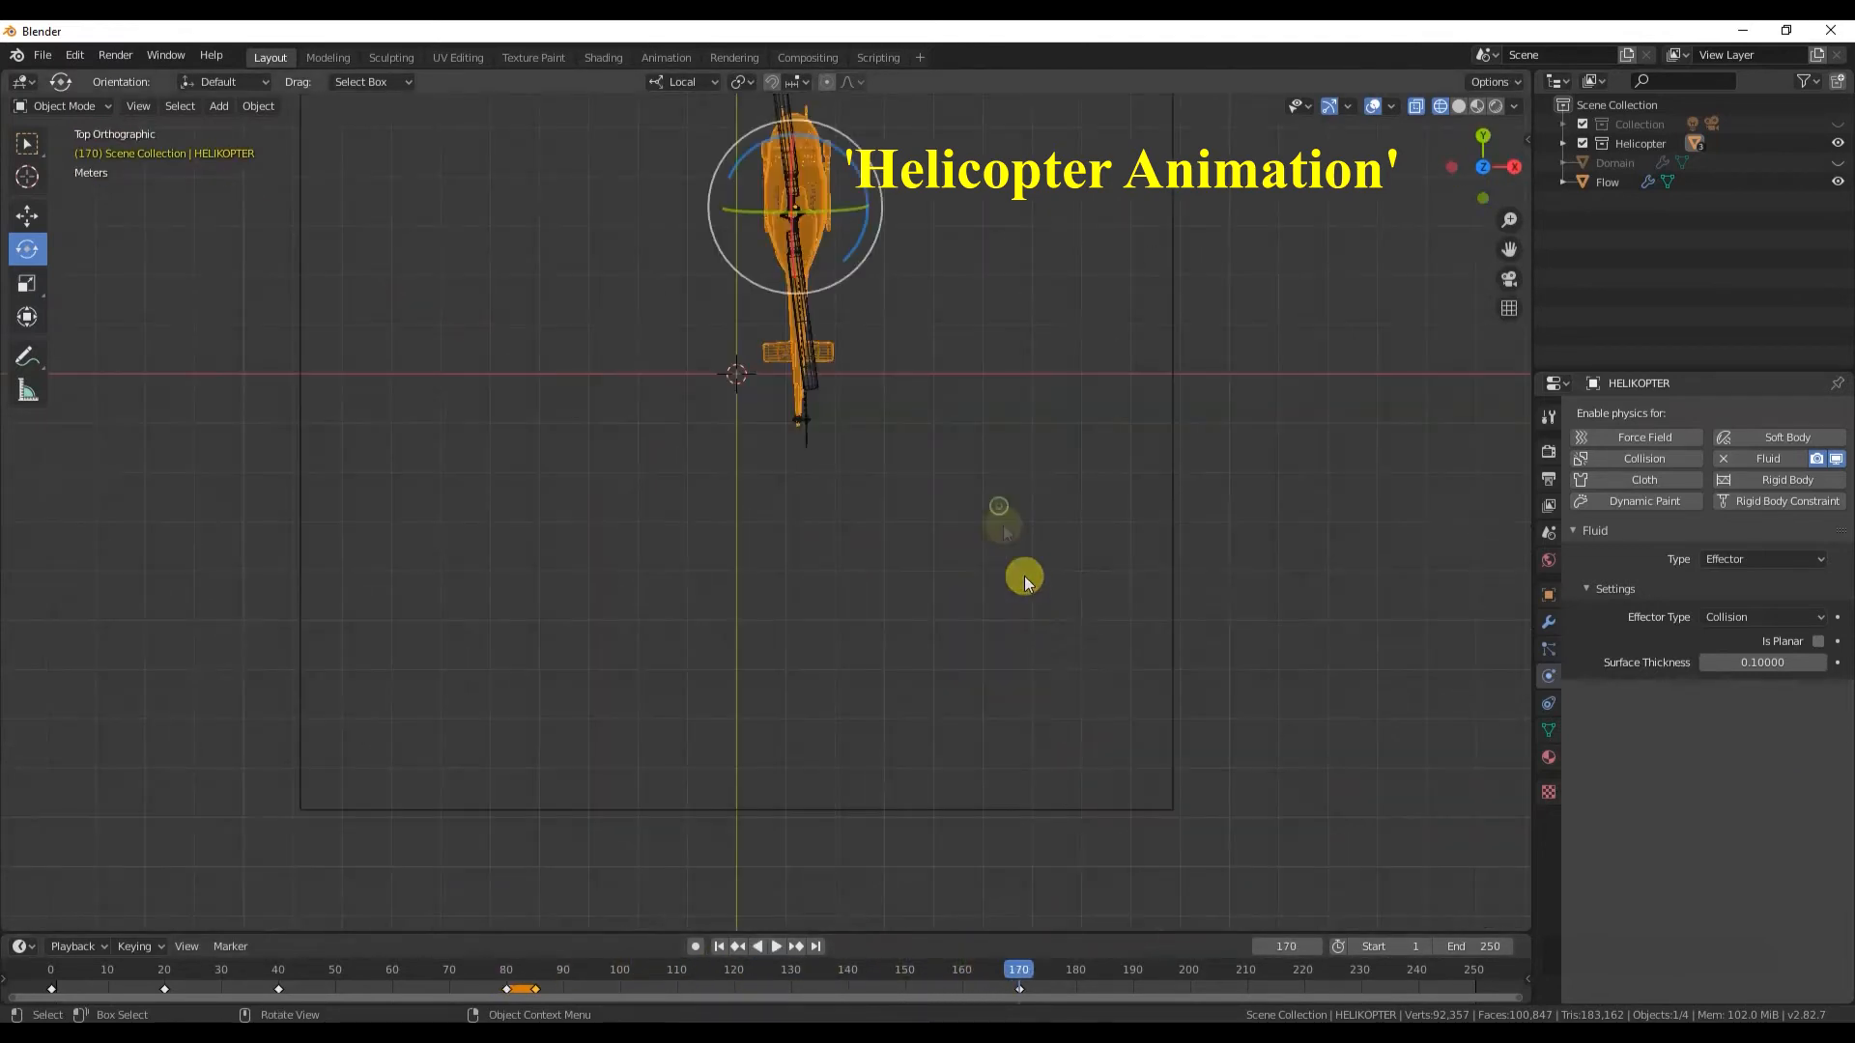
drag(1512, 242, 1513, 438)
drag(846, 409, 751, 386)
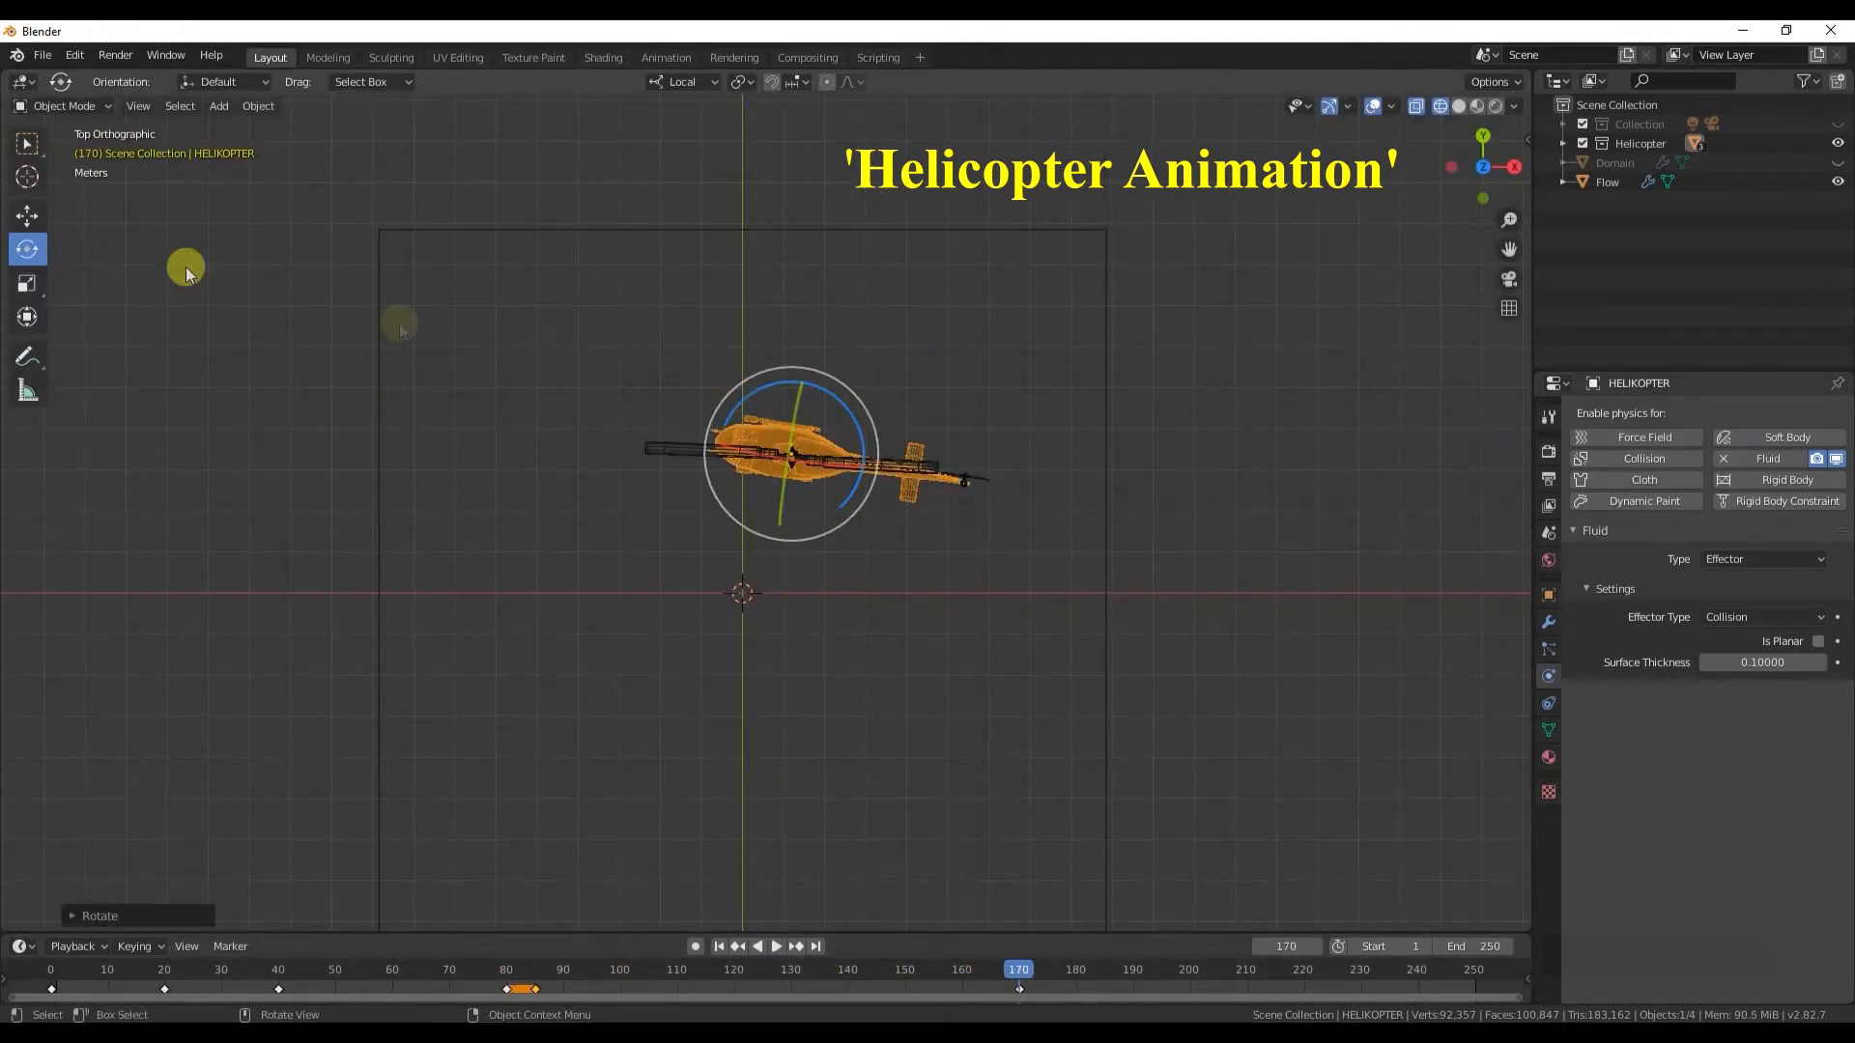
drag(835, 462, 660, 540)
key(i)
click(849, 507)
- Play the animation from the start in solid shading to examine how the helicopter sinks and resurfaces
mouse_move(848, 506)
middle_down()
mouse_move(827, 531)
mouse_move(1163, 547)
mouse_move(1219, 522)
middle_up()
click(1459, 107)
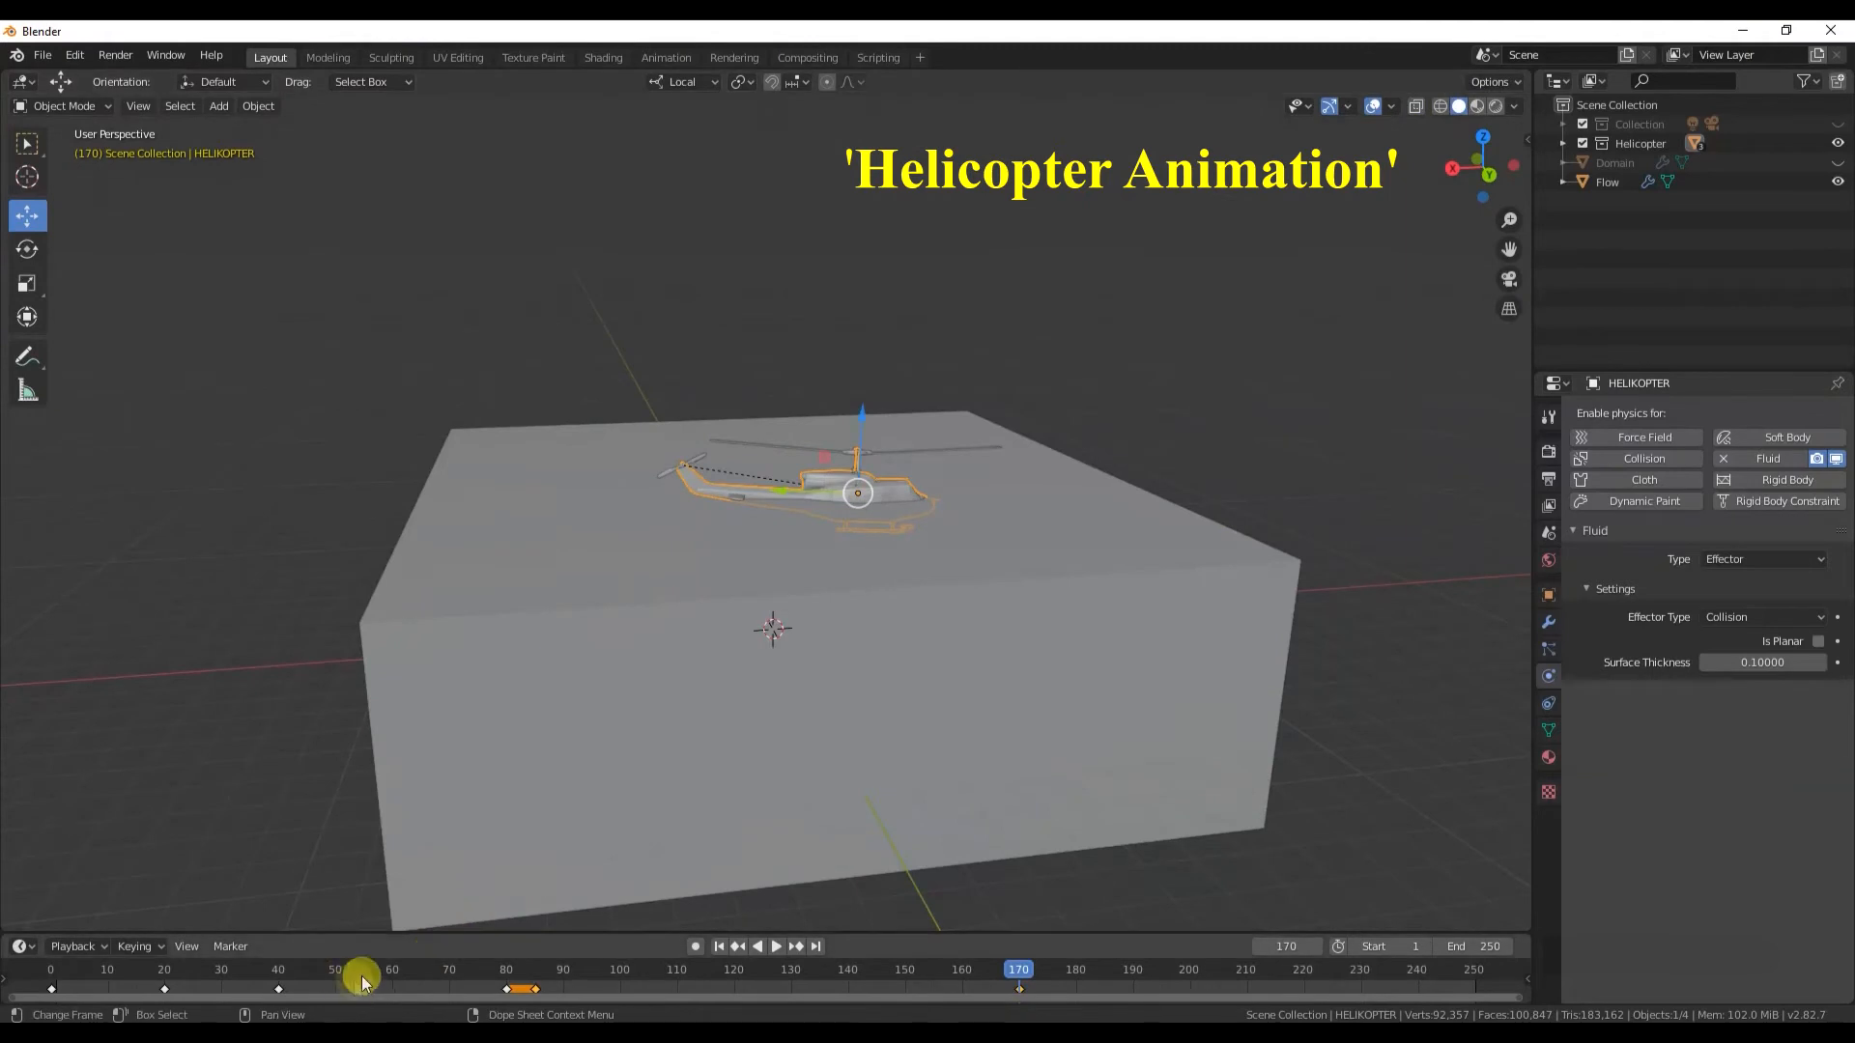
click(51, 969)
click(257, 716)
key(space)
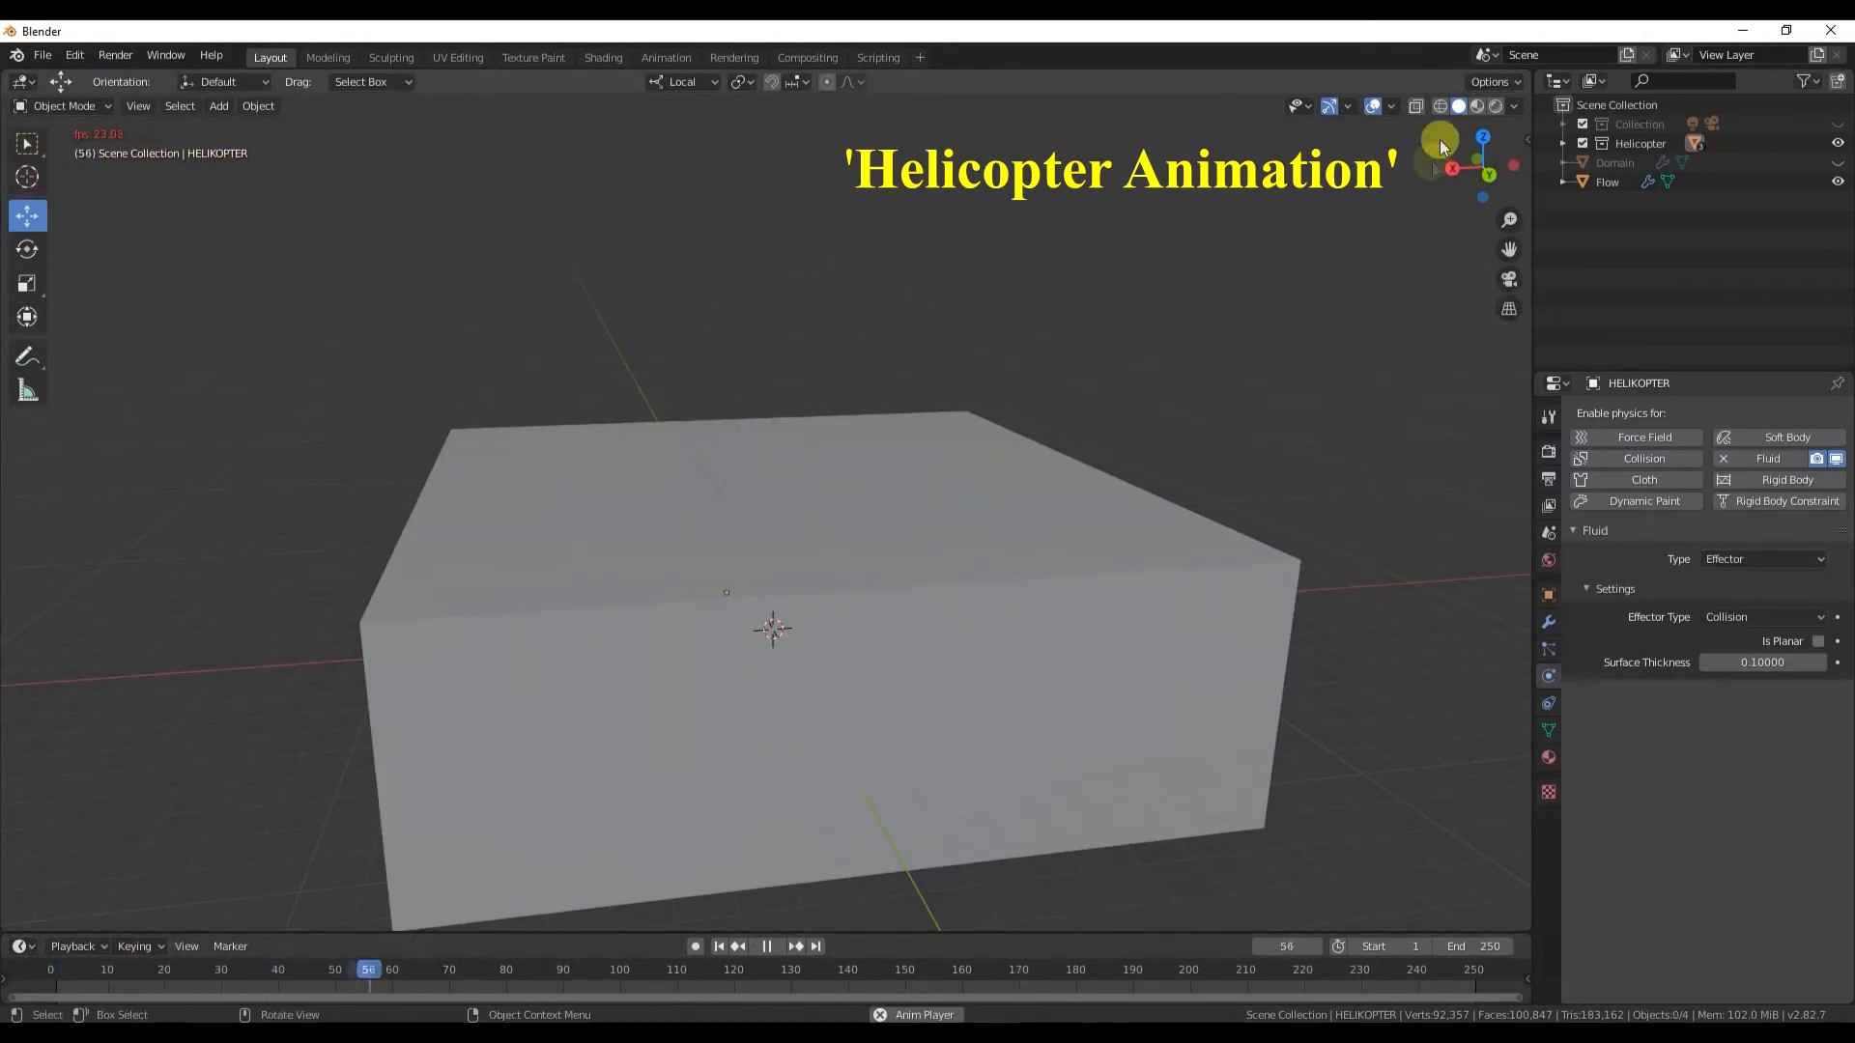
click(1418, 105)
click(1418, 105)
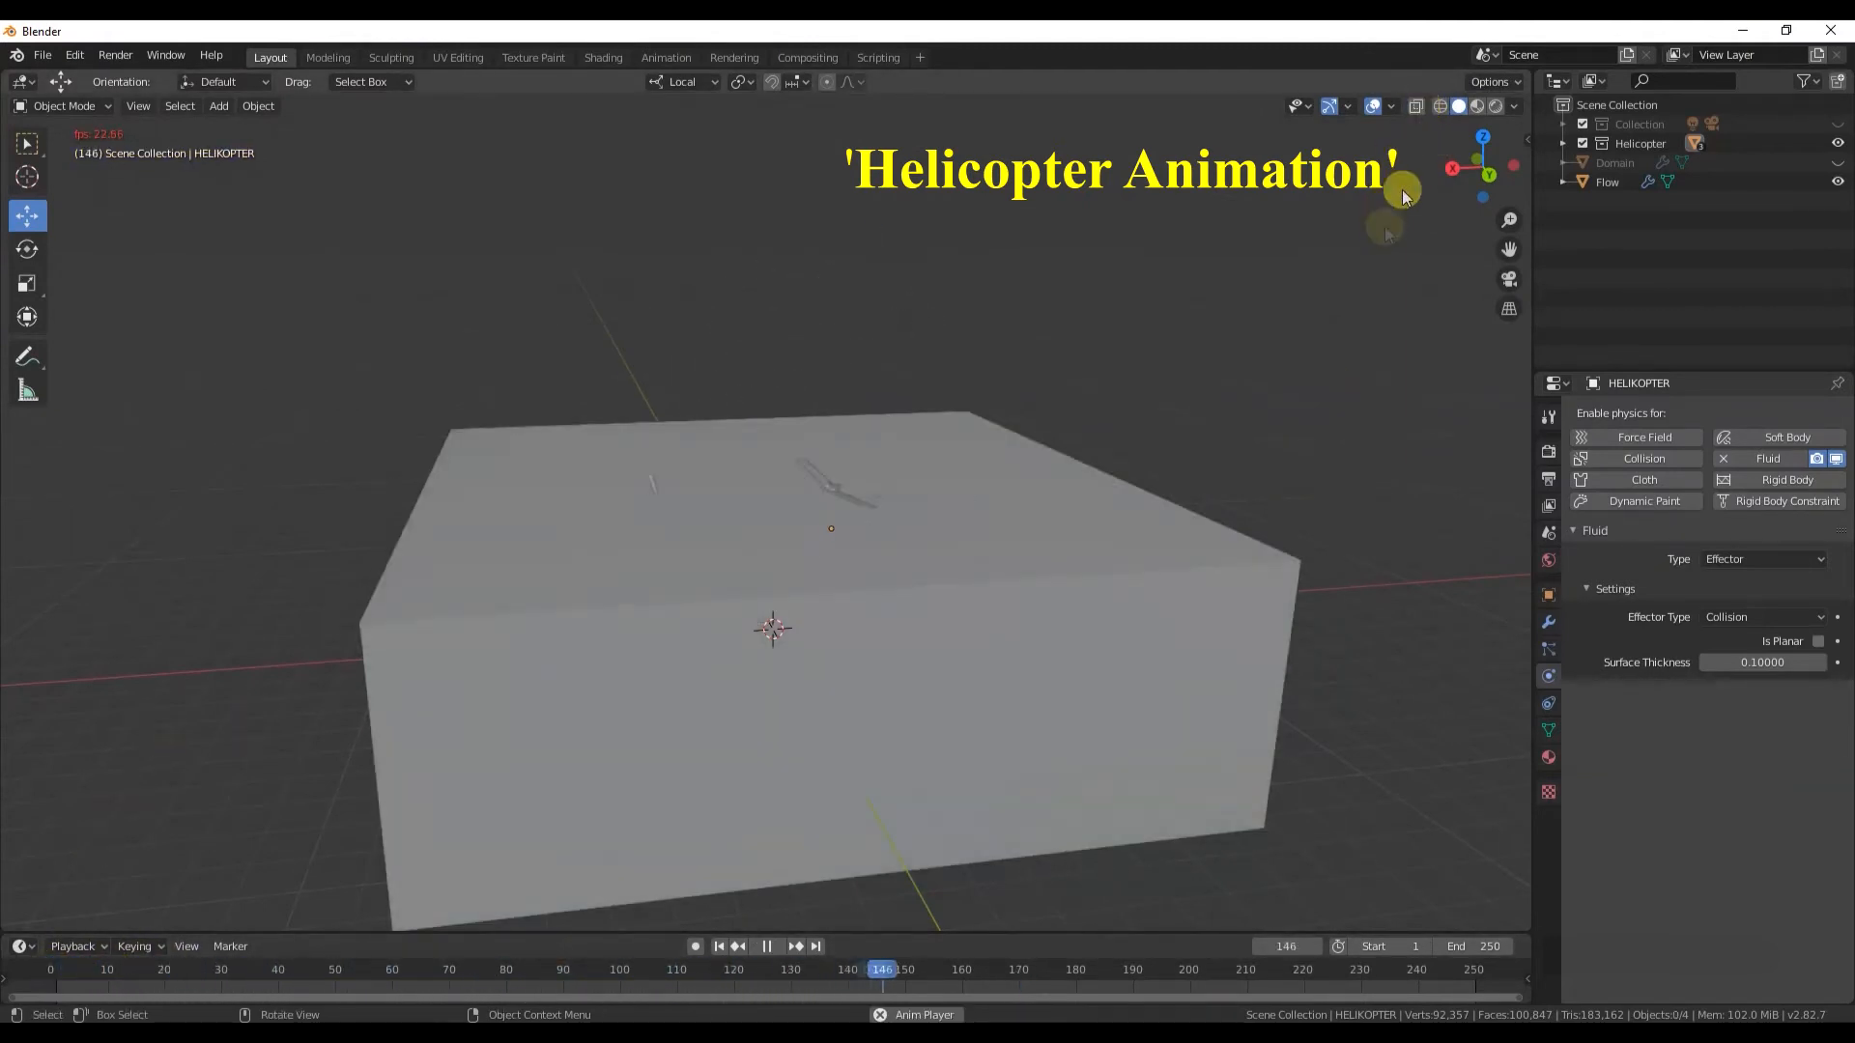
middle_drag(883, 541, 985, 948)
- Set the transform orientation to Global and adjust the floating helicopter's height at frame 170
click(1020, 970)
drag(880, 449, 794, 458)
click(29, 227)
drag(864, 404, 871, 408)
click(683, 83)
click(677, 141)
middle_drag(918, 448, 962, 468)
drag(906, 411, 903, 385)
click(958, 360)
middle_drag(1125, 517, 953, 495)
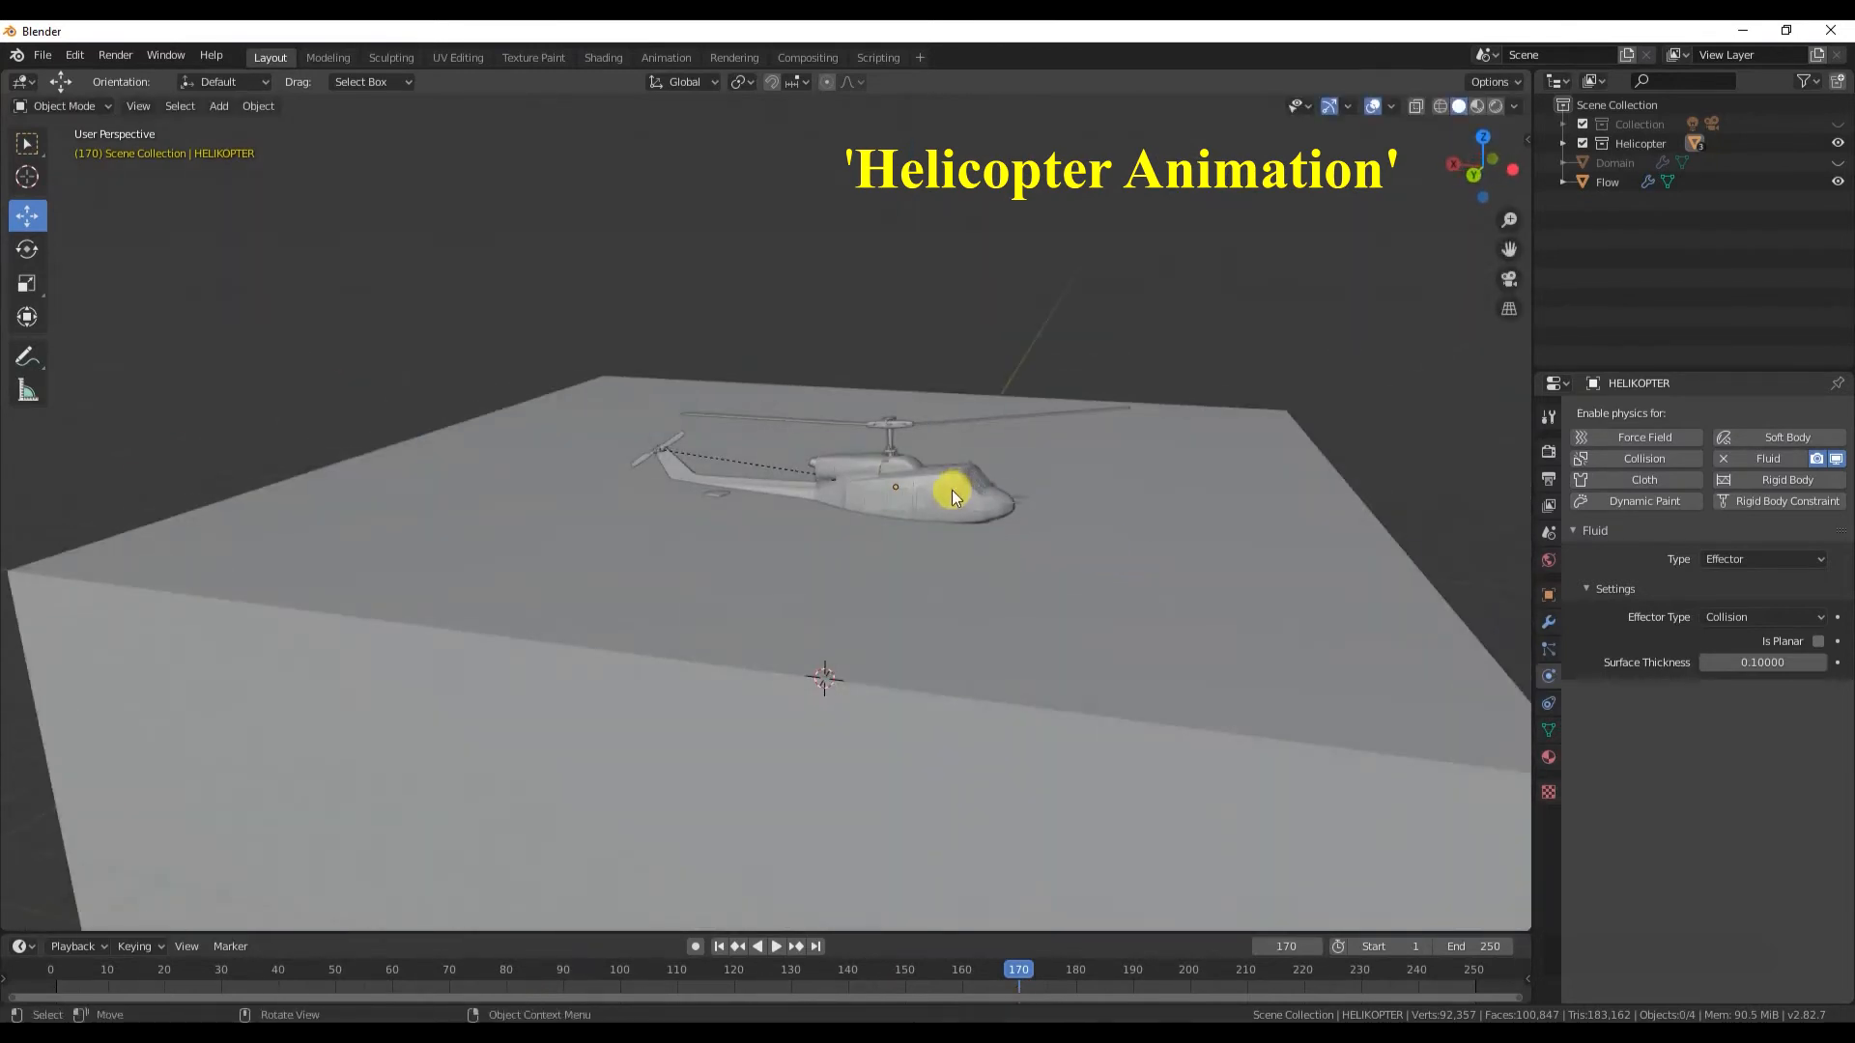
- Select the main and tail rotors, and move their last keyframe to frame 170 and their first to frame -10
drag(899, 419, 968, 303)
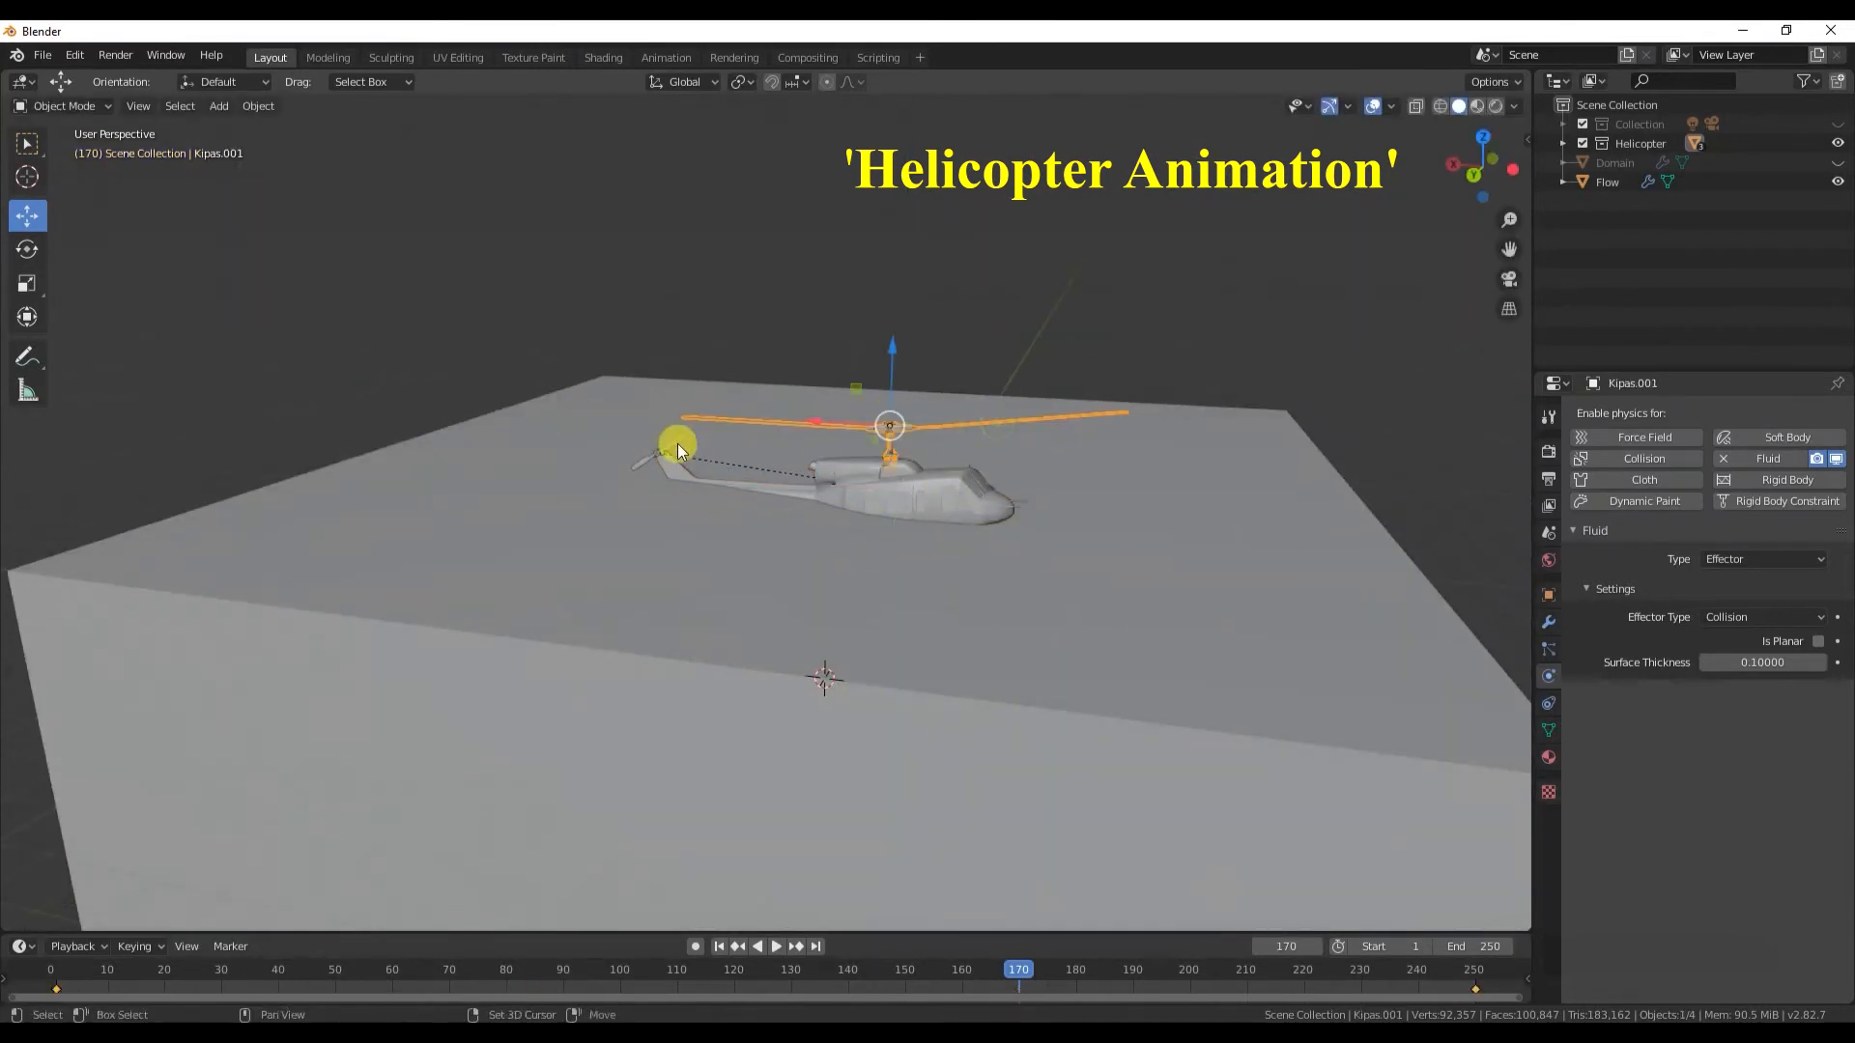
scroll(1215, 751, down, 5)
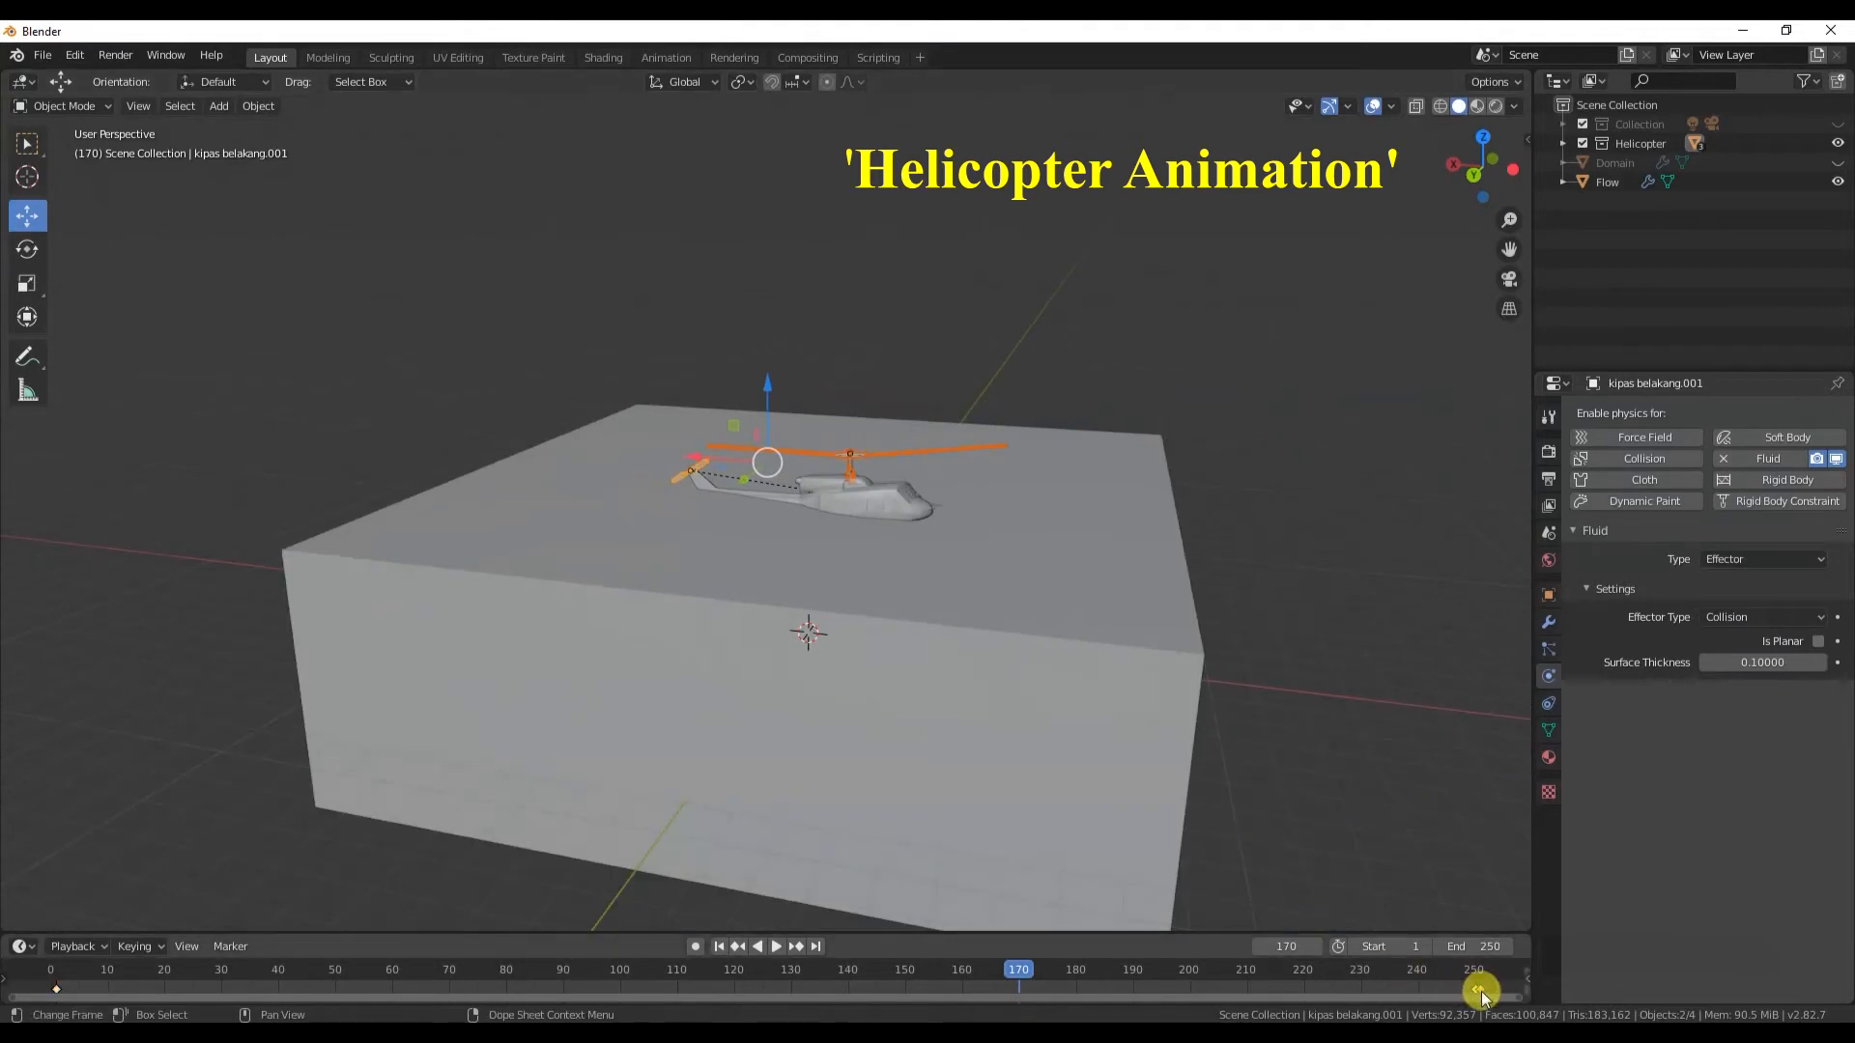
scroll(956, 821, down, 2)
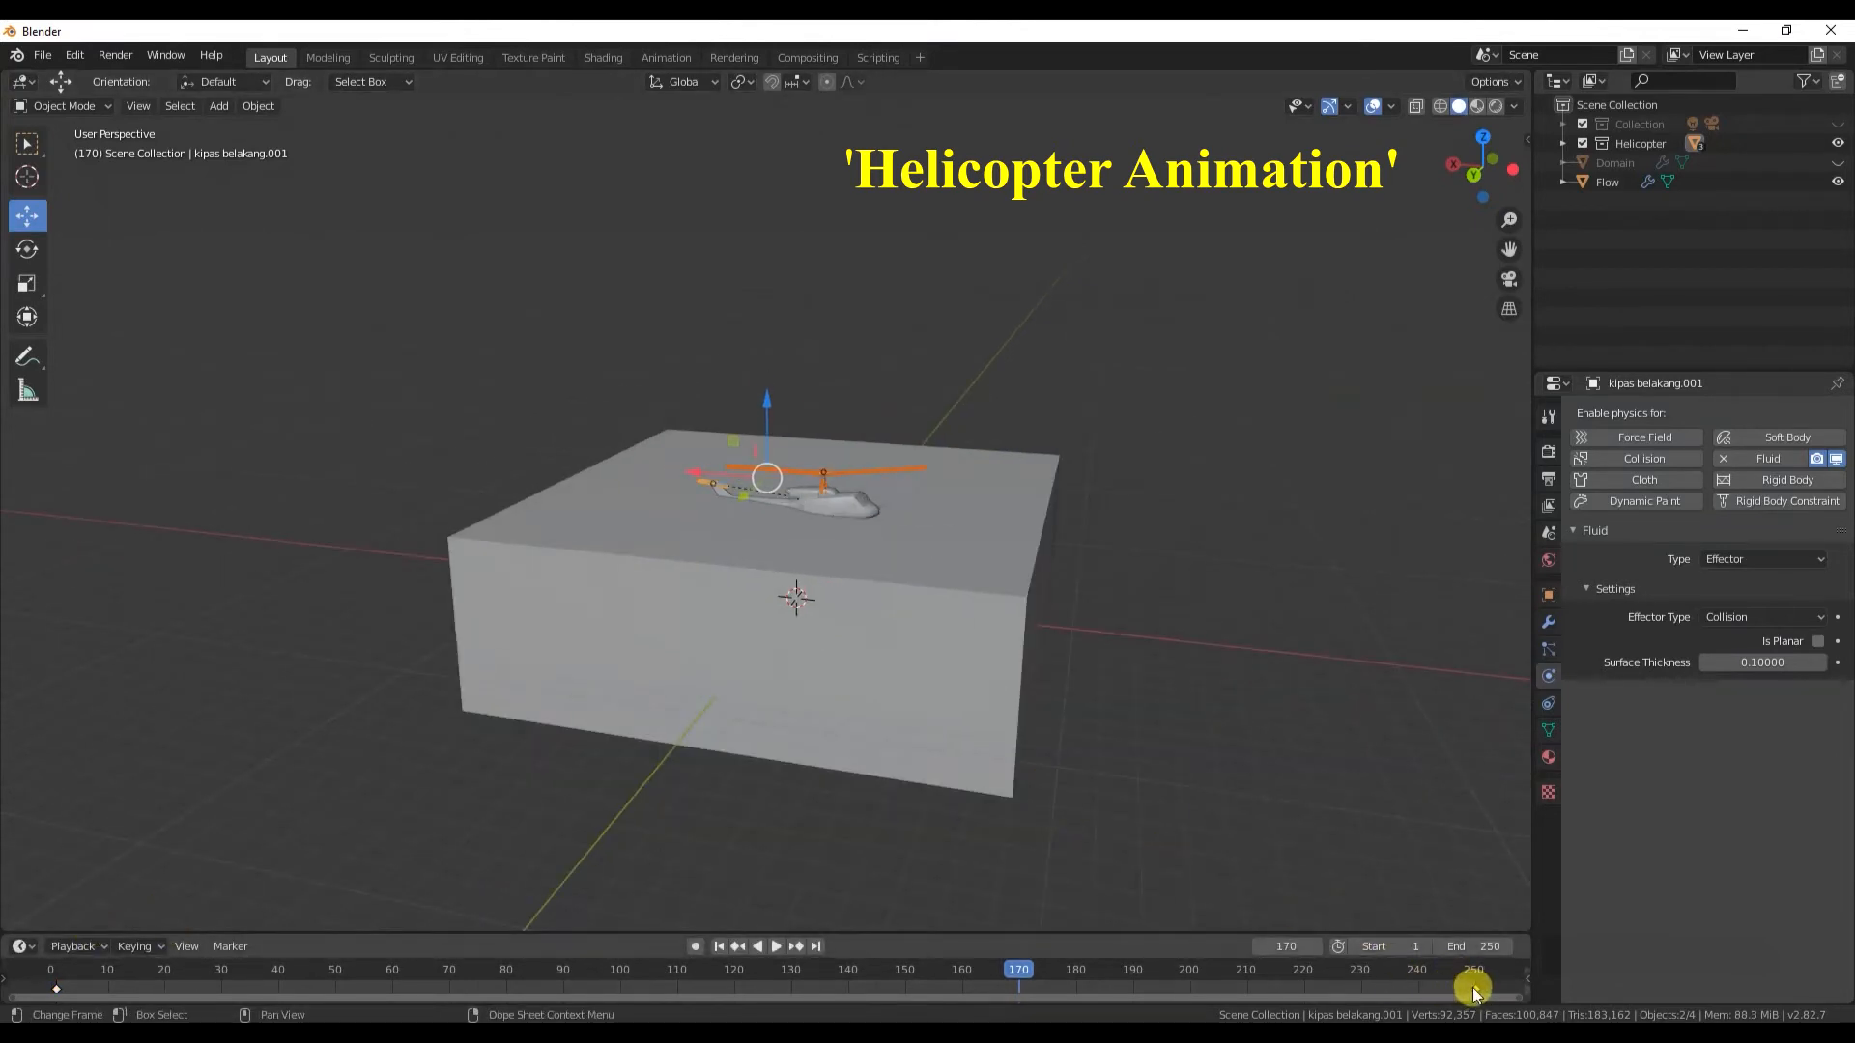
drag(1475, 993, 1329, 988)
drag(1021, 985, 1019, 985)
drag(1506, 251, 1726, 181)
drag(67, 991, 5, 993)
drag(1518, 998, 1269, 1007)
scroll(1004, 981, down, 2)
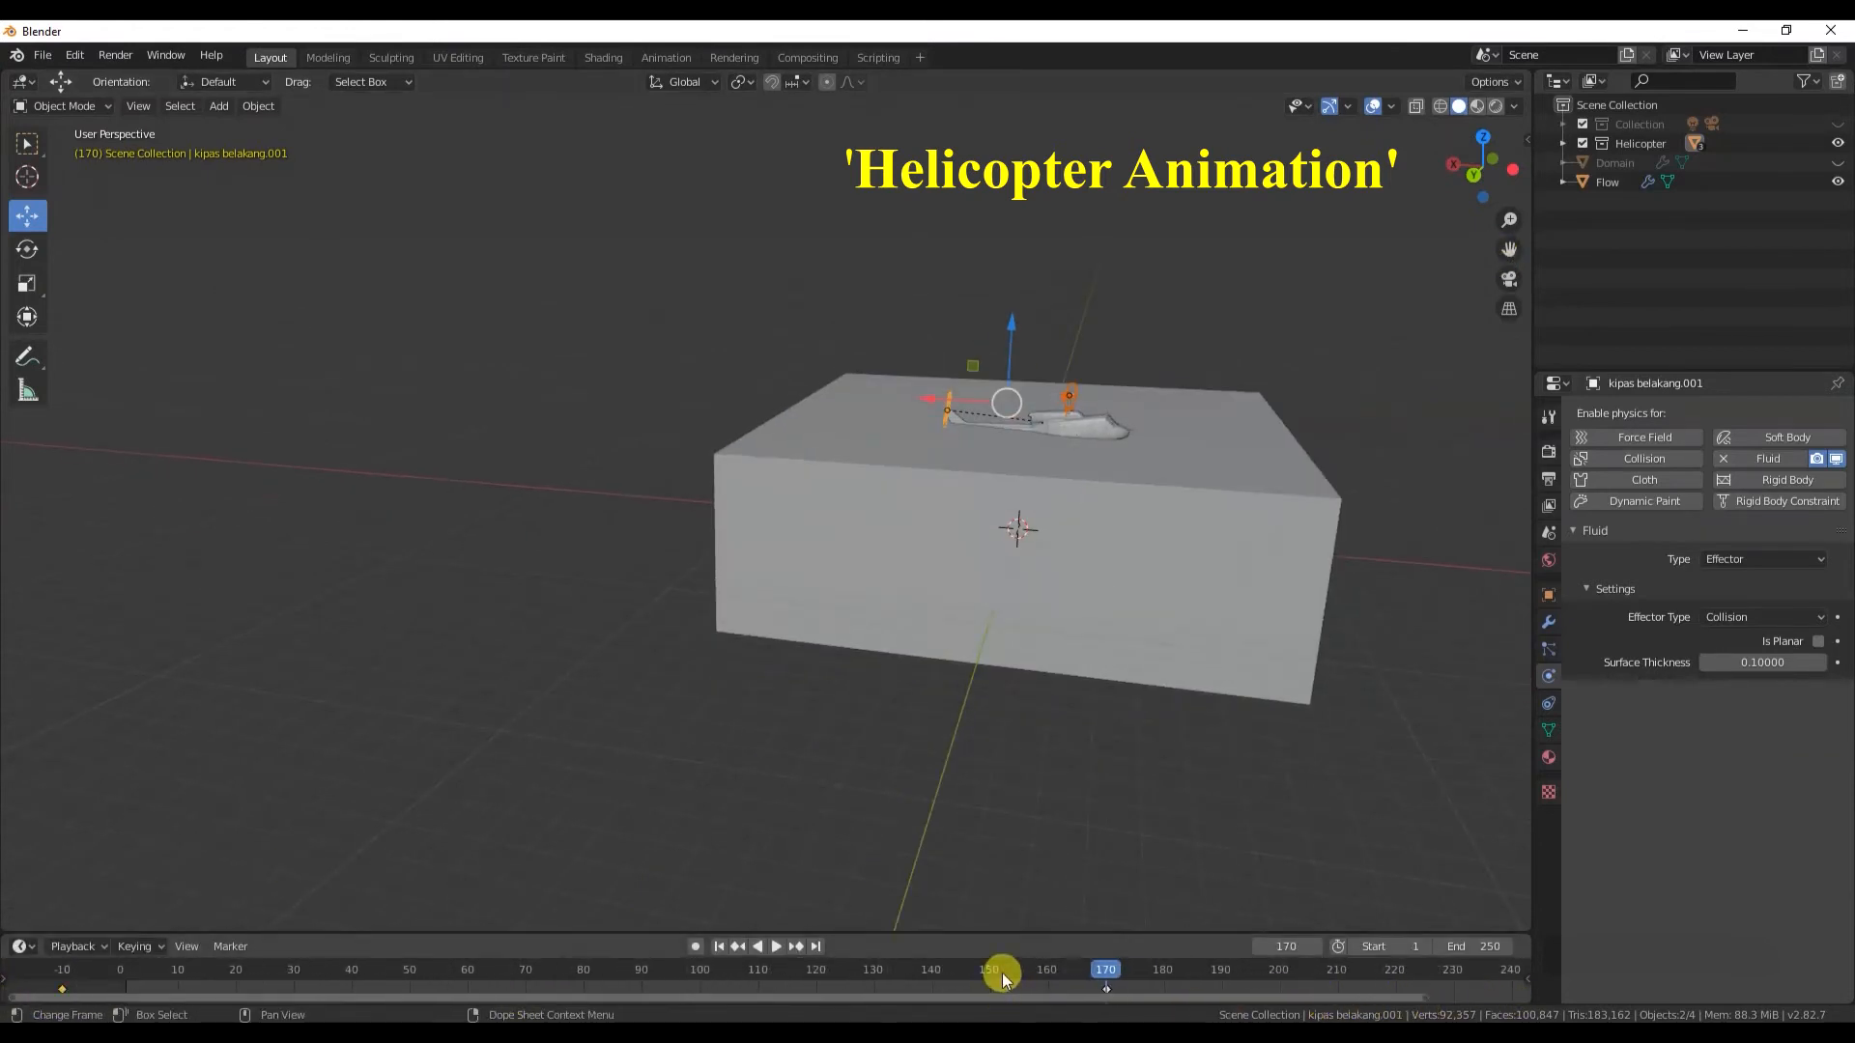
- Enlarge the timeline area and reselect both rotors to check their keyframes
click(1008, 925)
drag(1005, 933, 1005, 897)
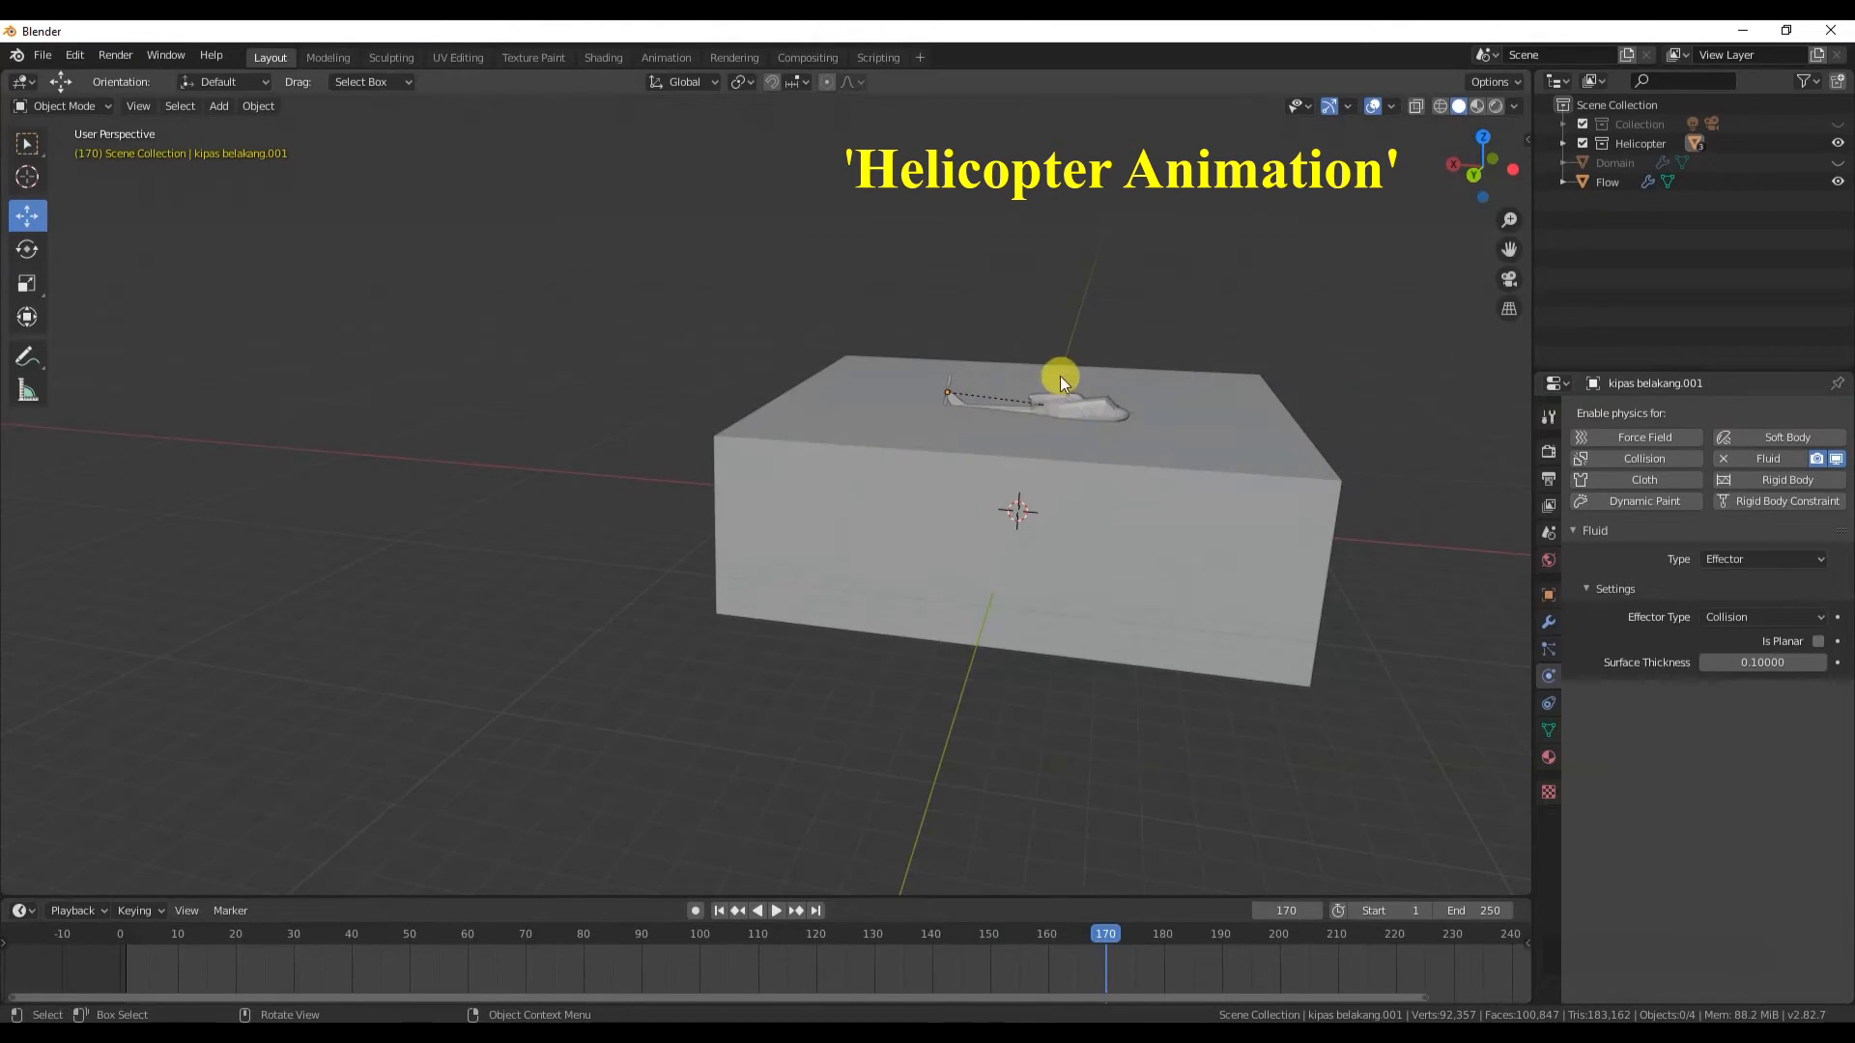
scroll(1060, 386, up, 2)
shift+click(1032, 340)
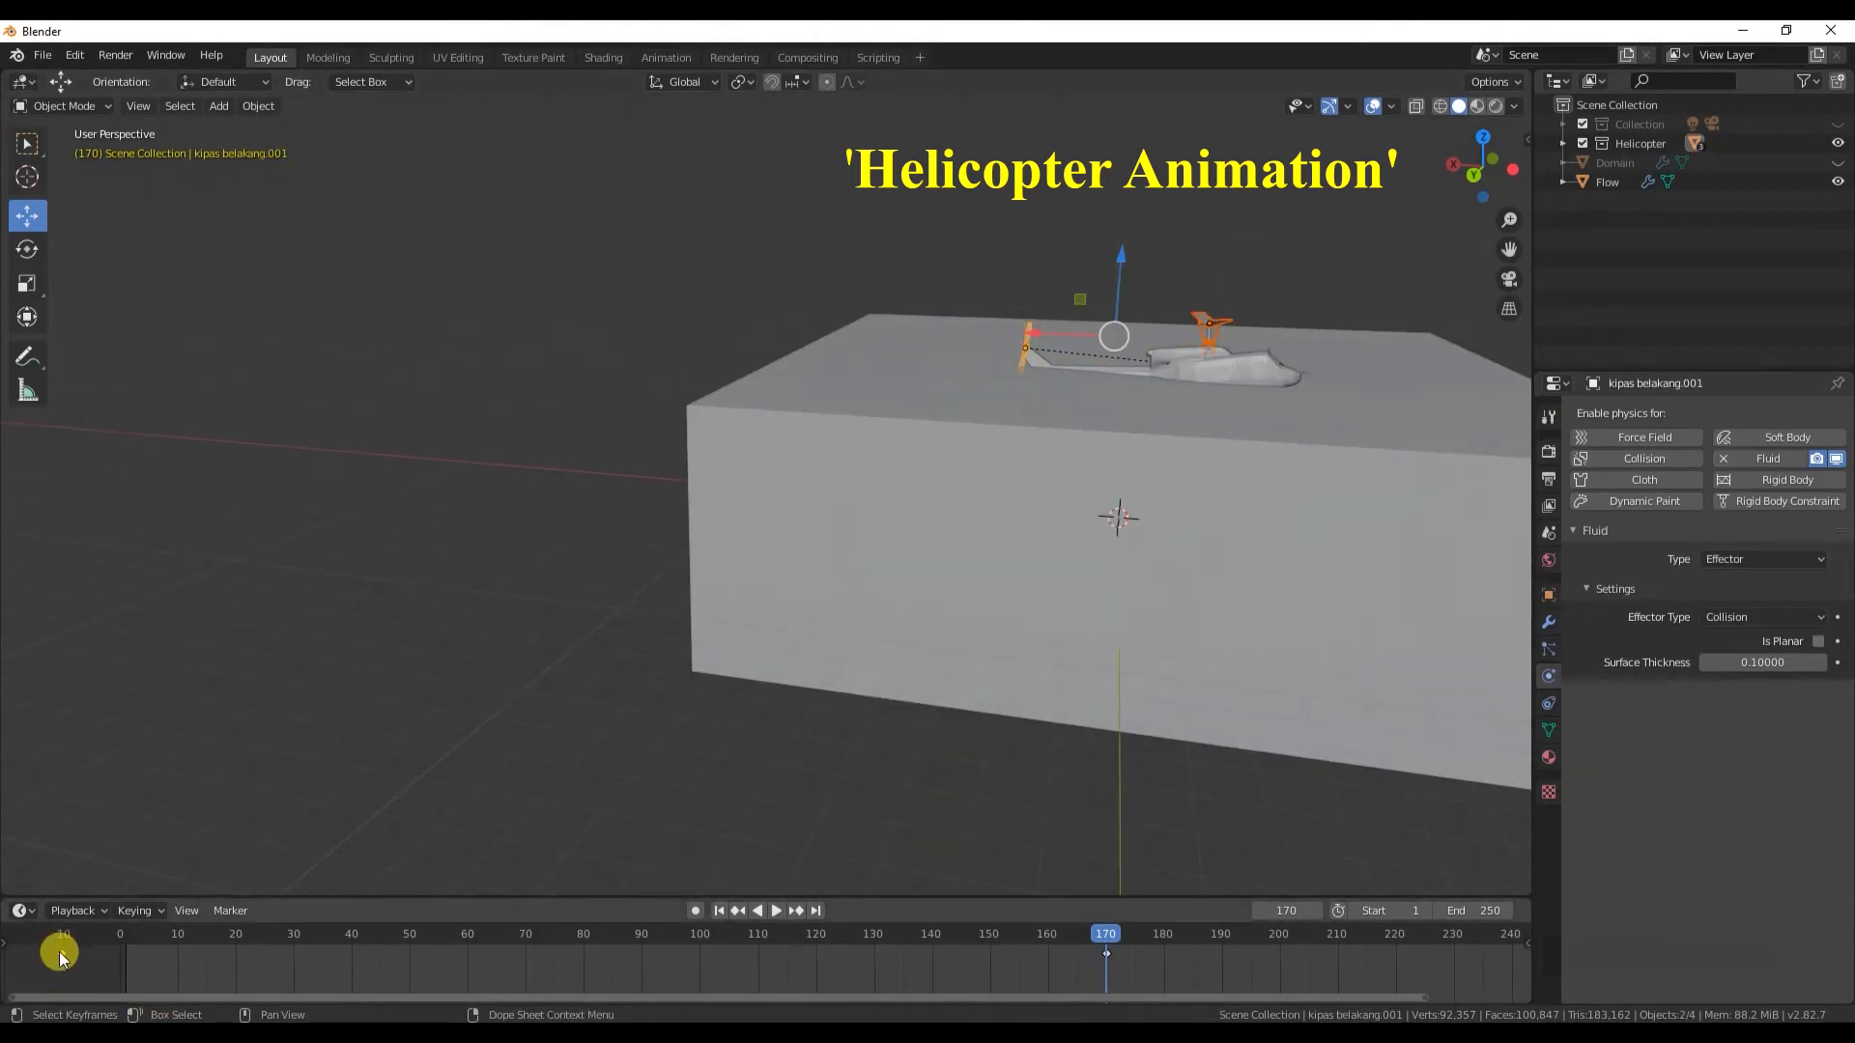
click(1288, 824)
- Play the animation from frame 1 with X-ray and wireframe display to examine the helicopter and rotor motion
scroll(1219, 839, down, 2)
scroll(1209, 838, up, 1)
click(126, 930)
key(space)
drag(1509, 250, 1092, 422)
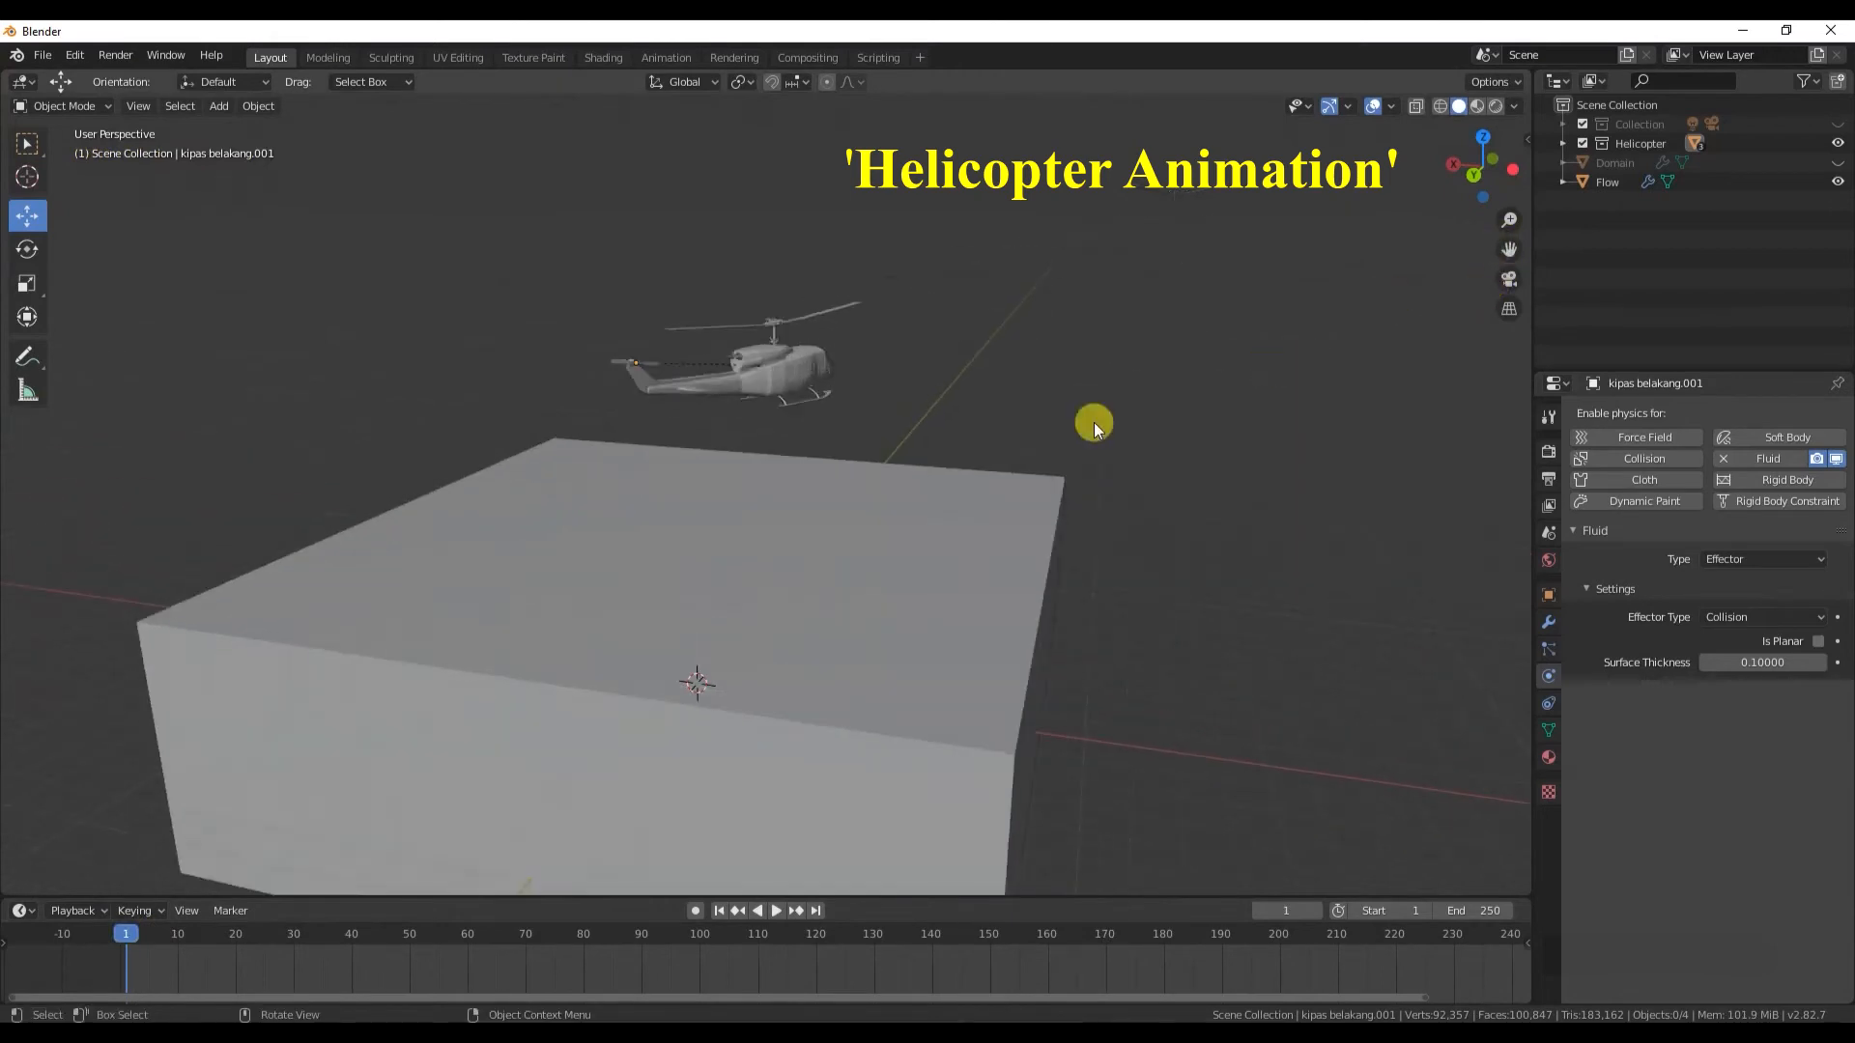
click(1417, 105)
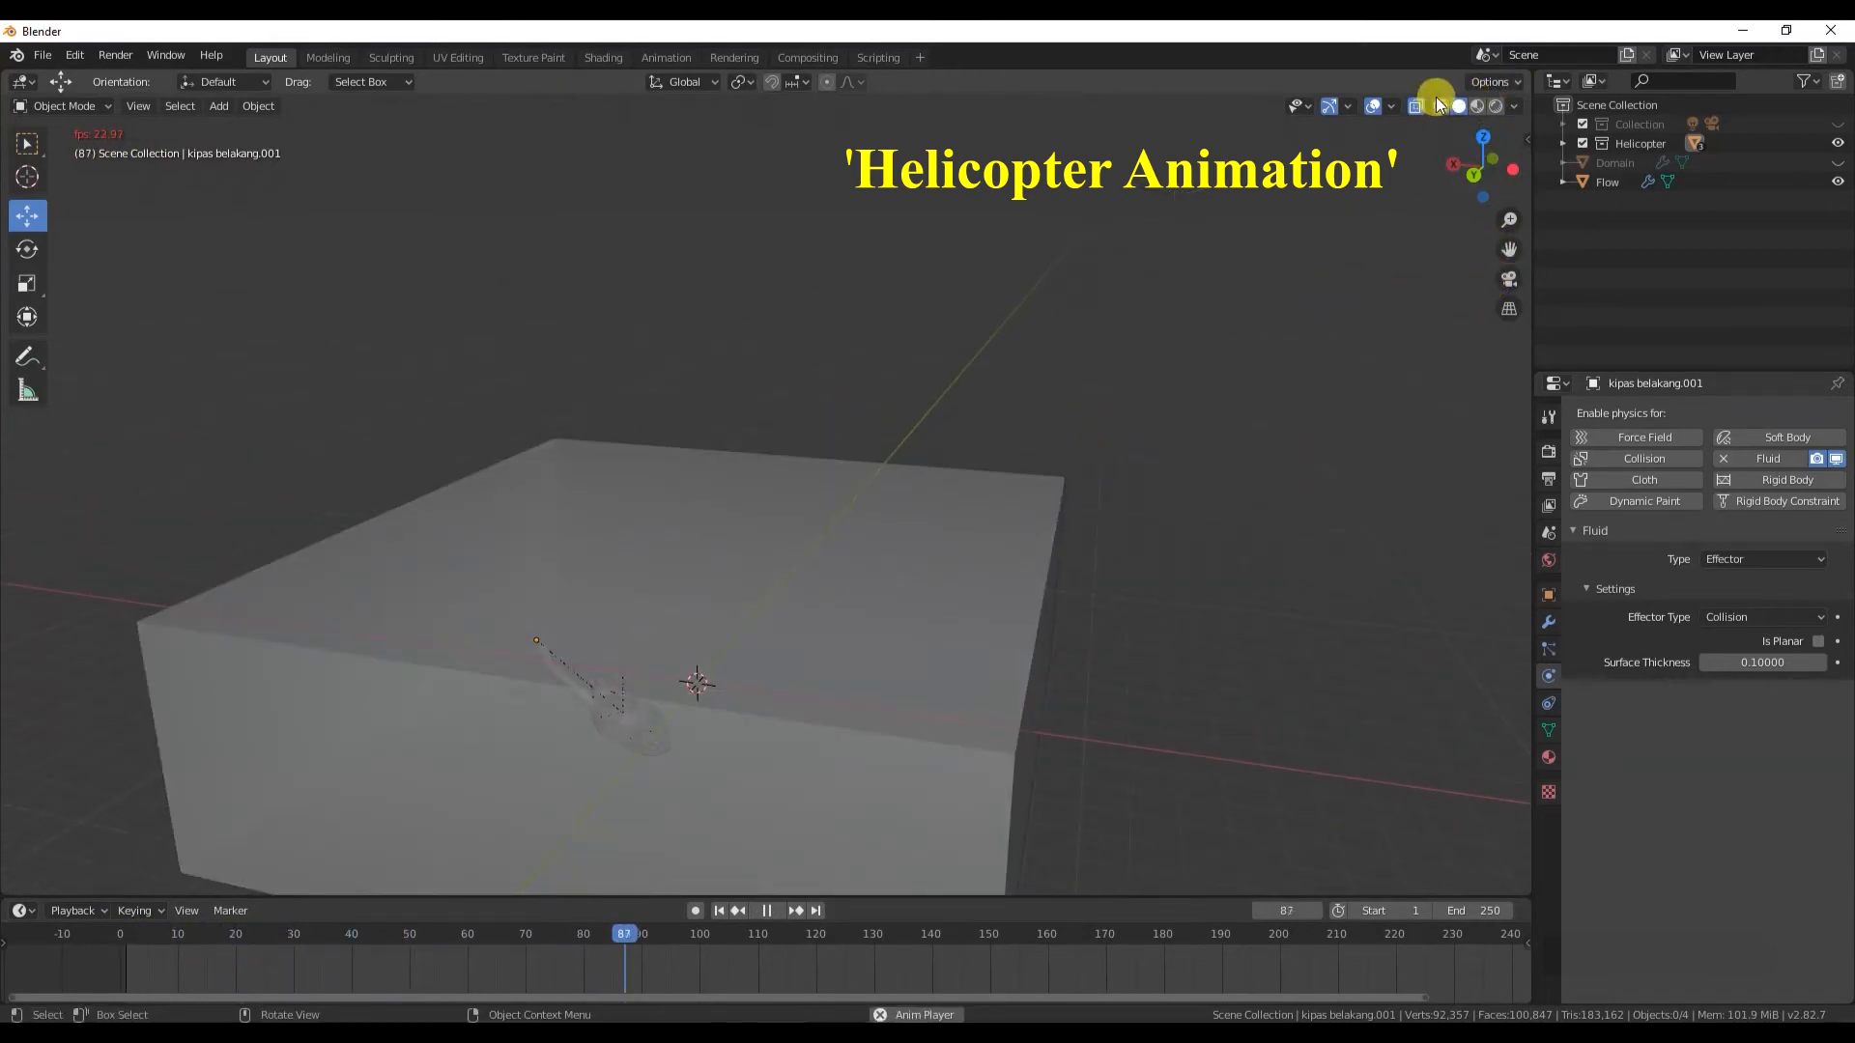
click(1440, 106)
middle_drag(1421, 153, 1272, 426)
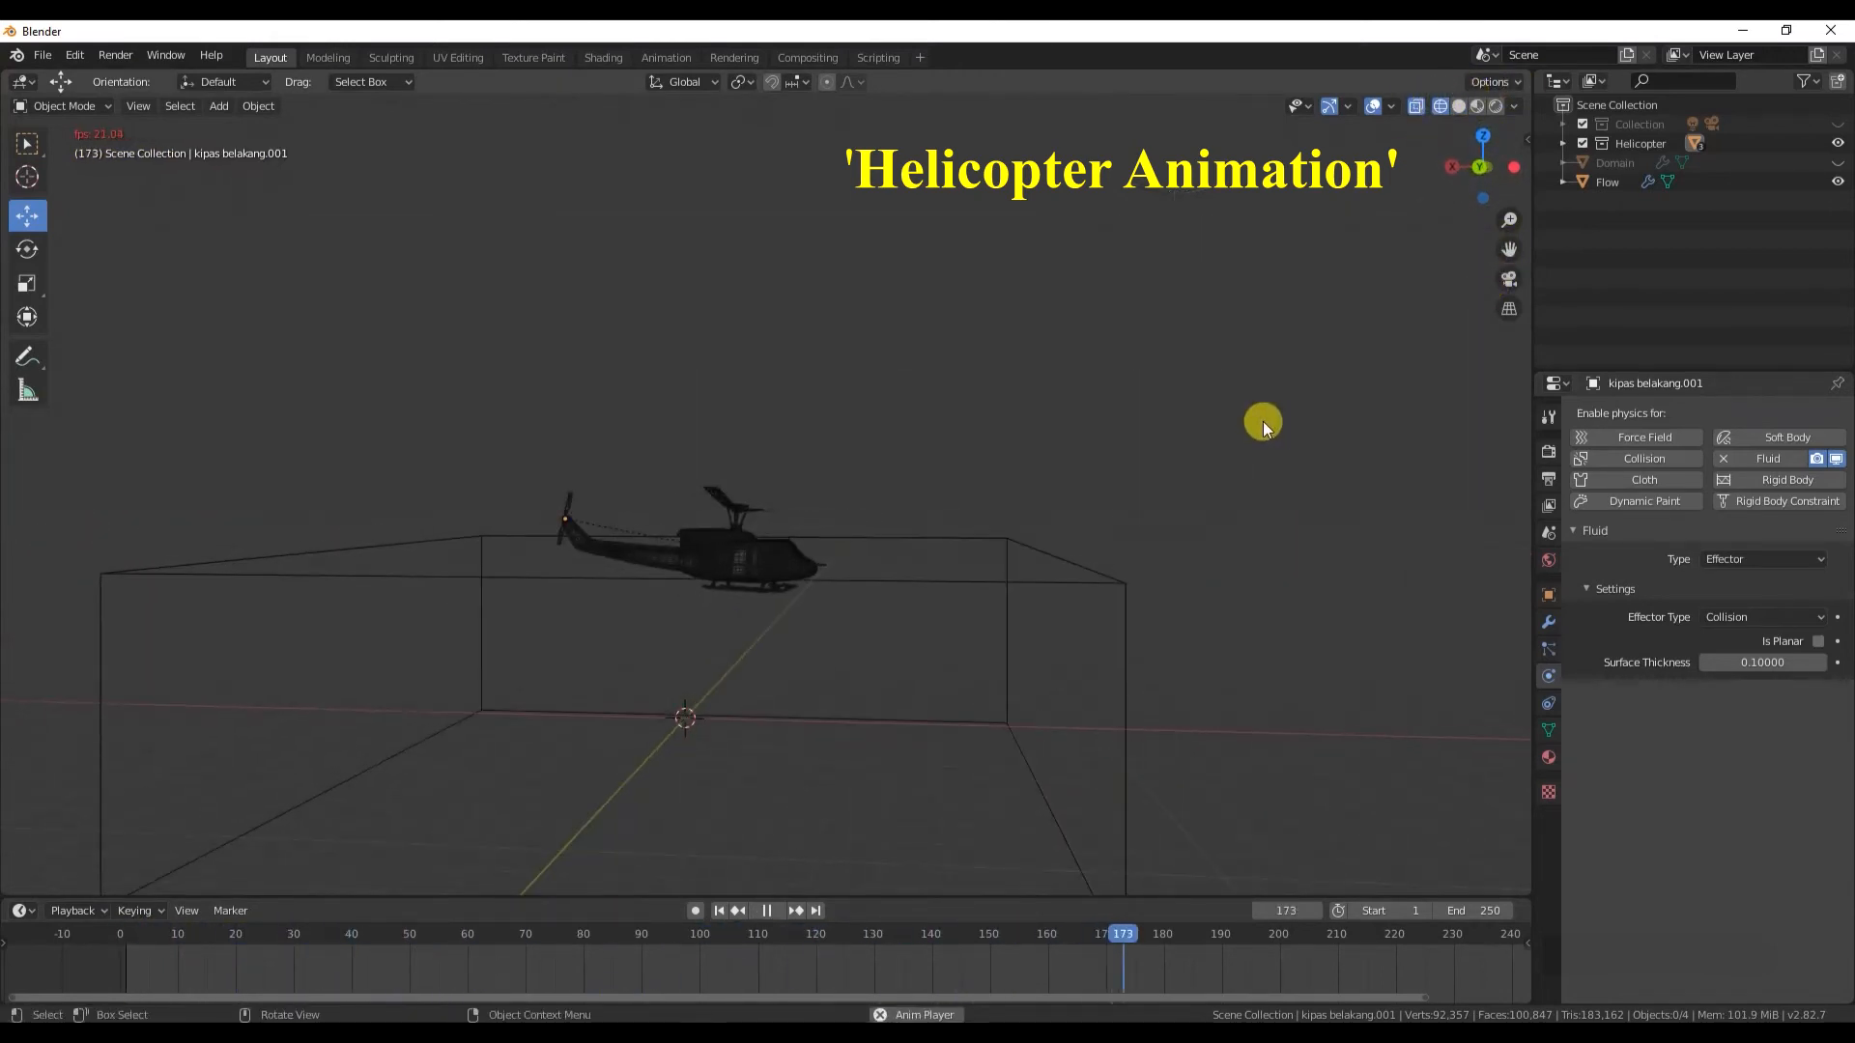
click(767, 910)
click(1458, 105)
click(1416, 105)
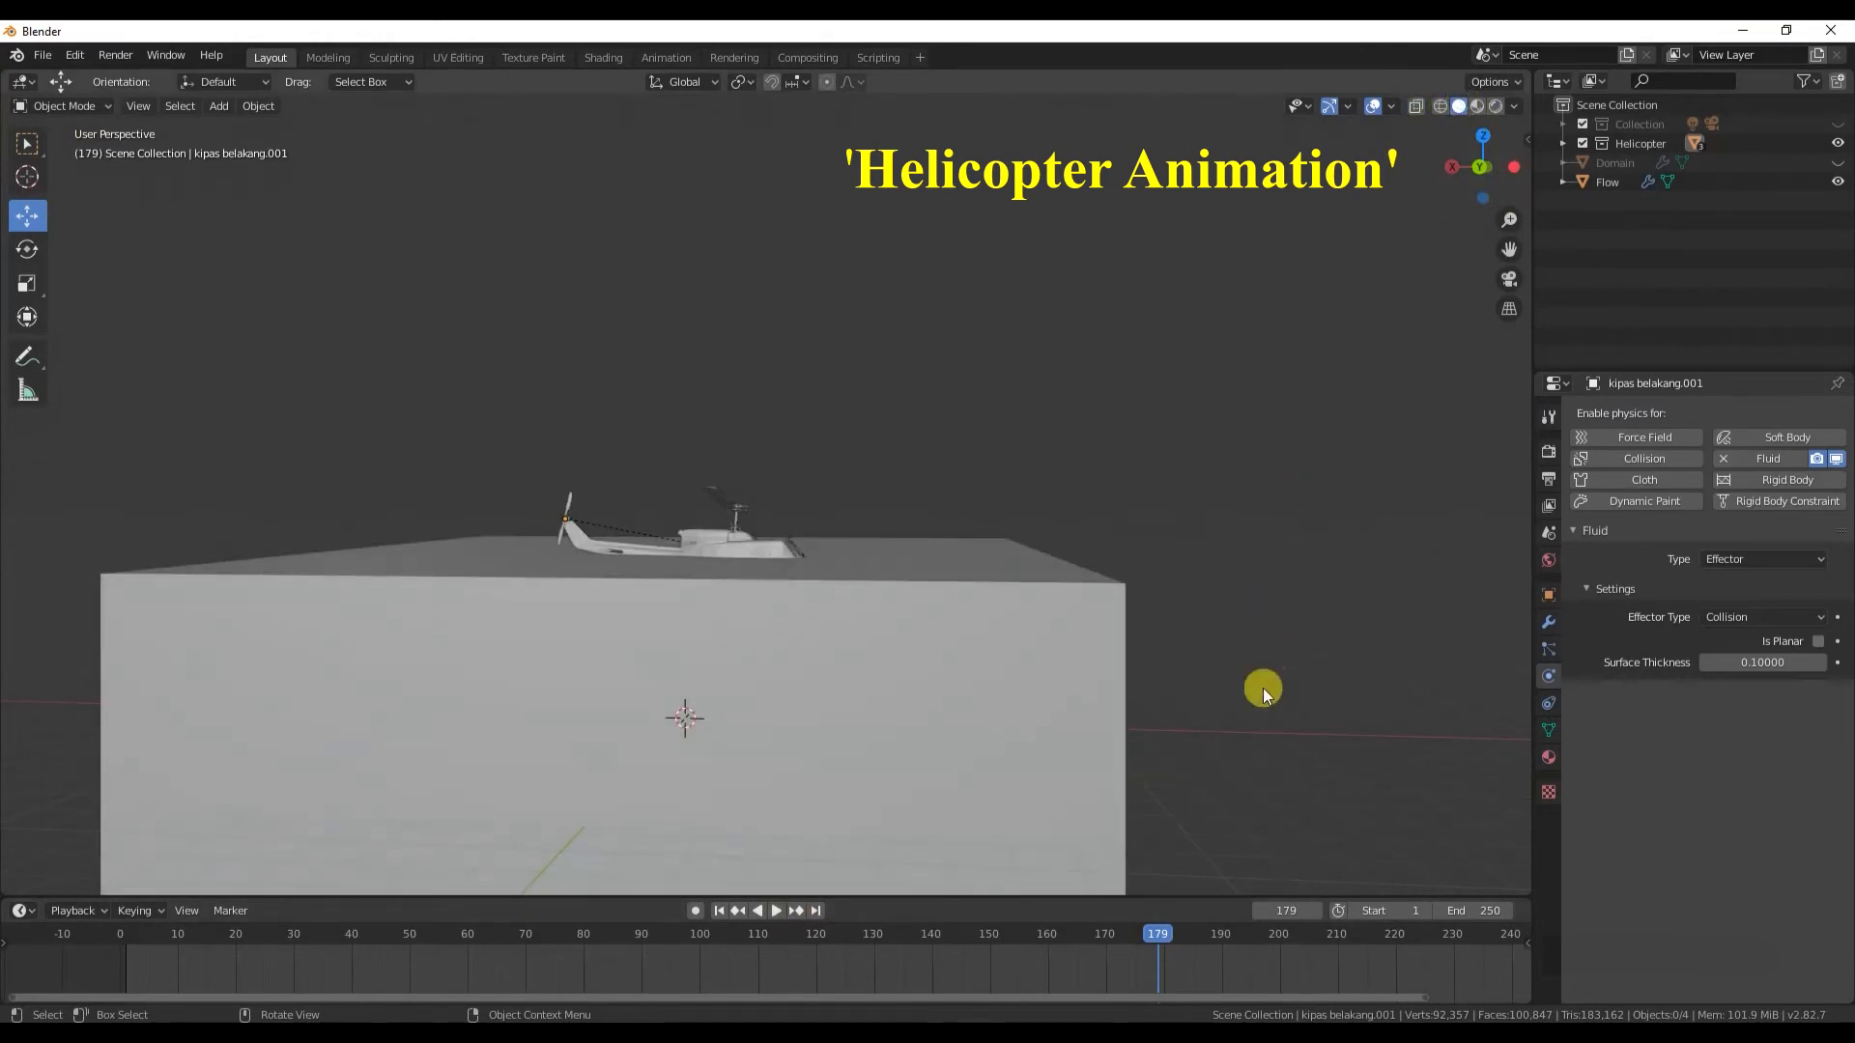
- Rotate the floating helicopter body slightly at frame 170 and insert its keyframes there
click(769, 543)
click(1105, 931)
middle_drag(642, 442, 715, 500)
mouse_move(715, 500)
mouse_down()
mouse_move(699, 468)
mouse_move(749, 512)
mouse_up()
click(28, 249)
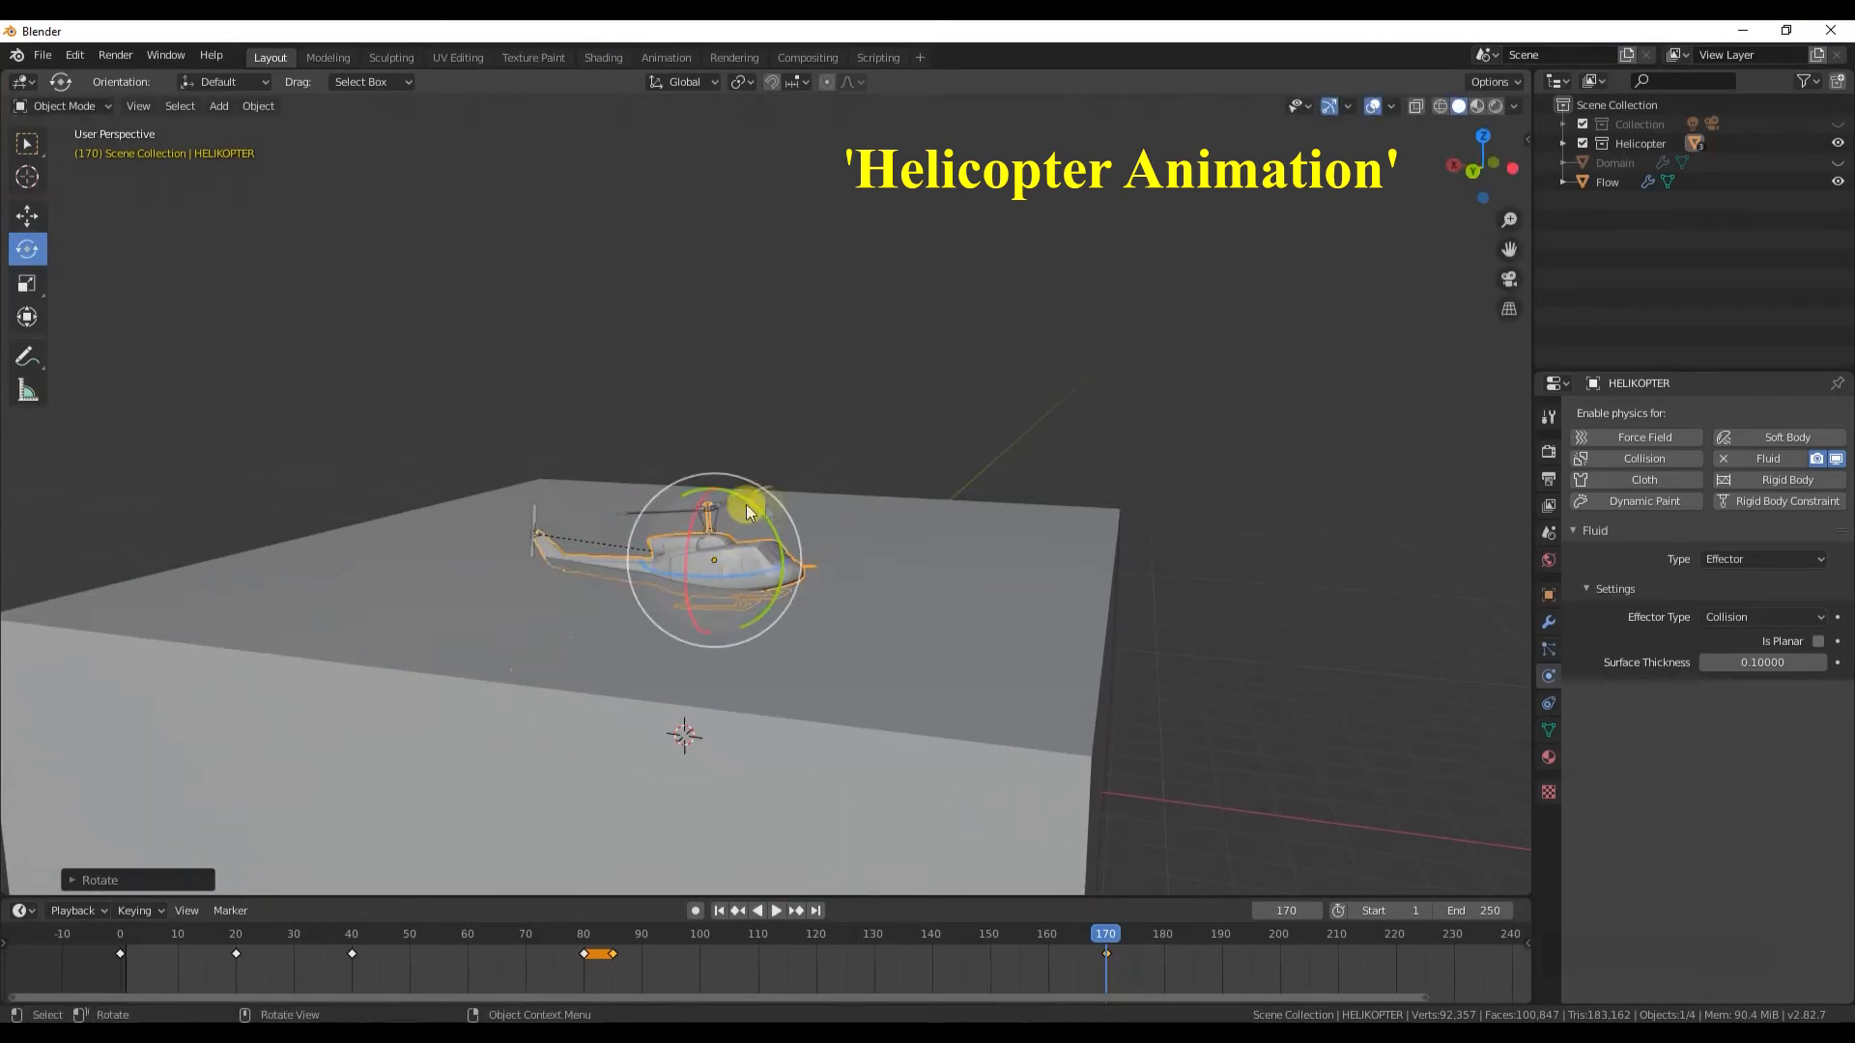
key(i)
click(831, 406)
key(i)
click(816, 424)
click(1268, 532)
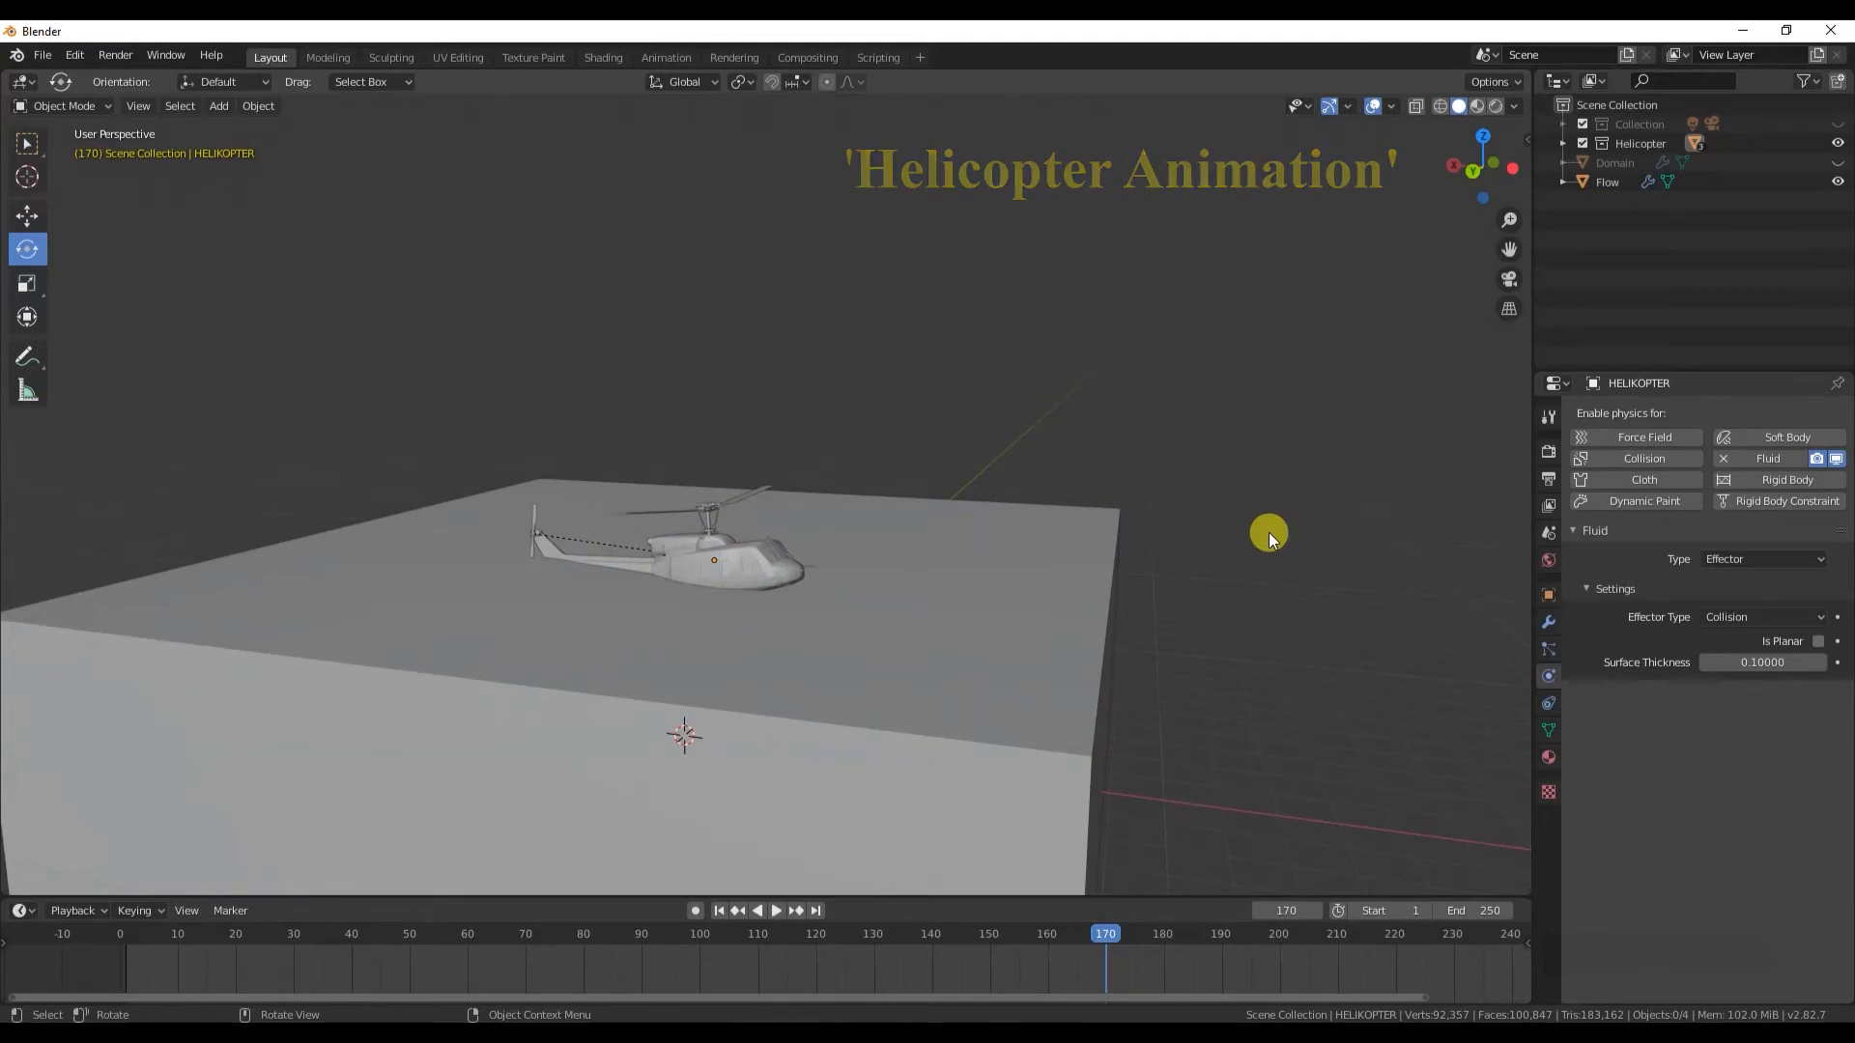
- Return to frame 1 and unhide the fluid Domain
middle_drag(1268, 531, 751, 472)
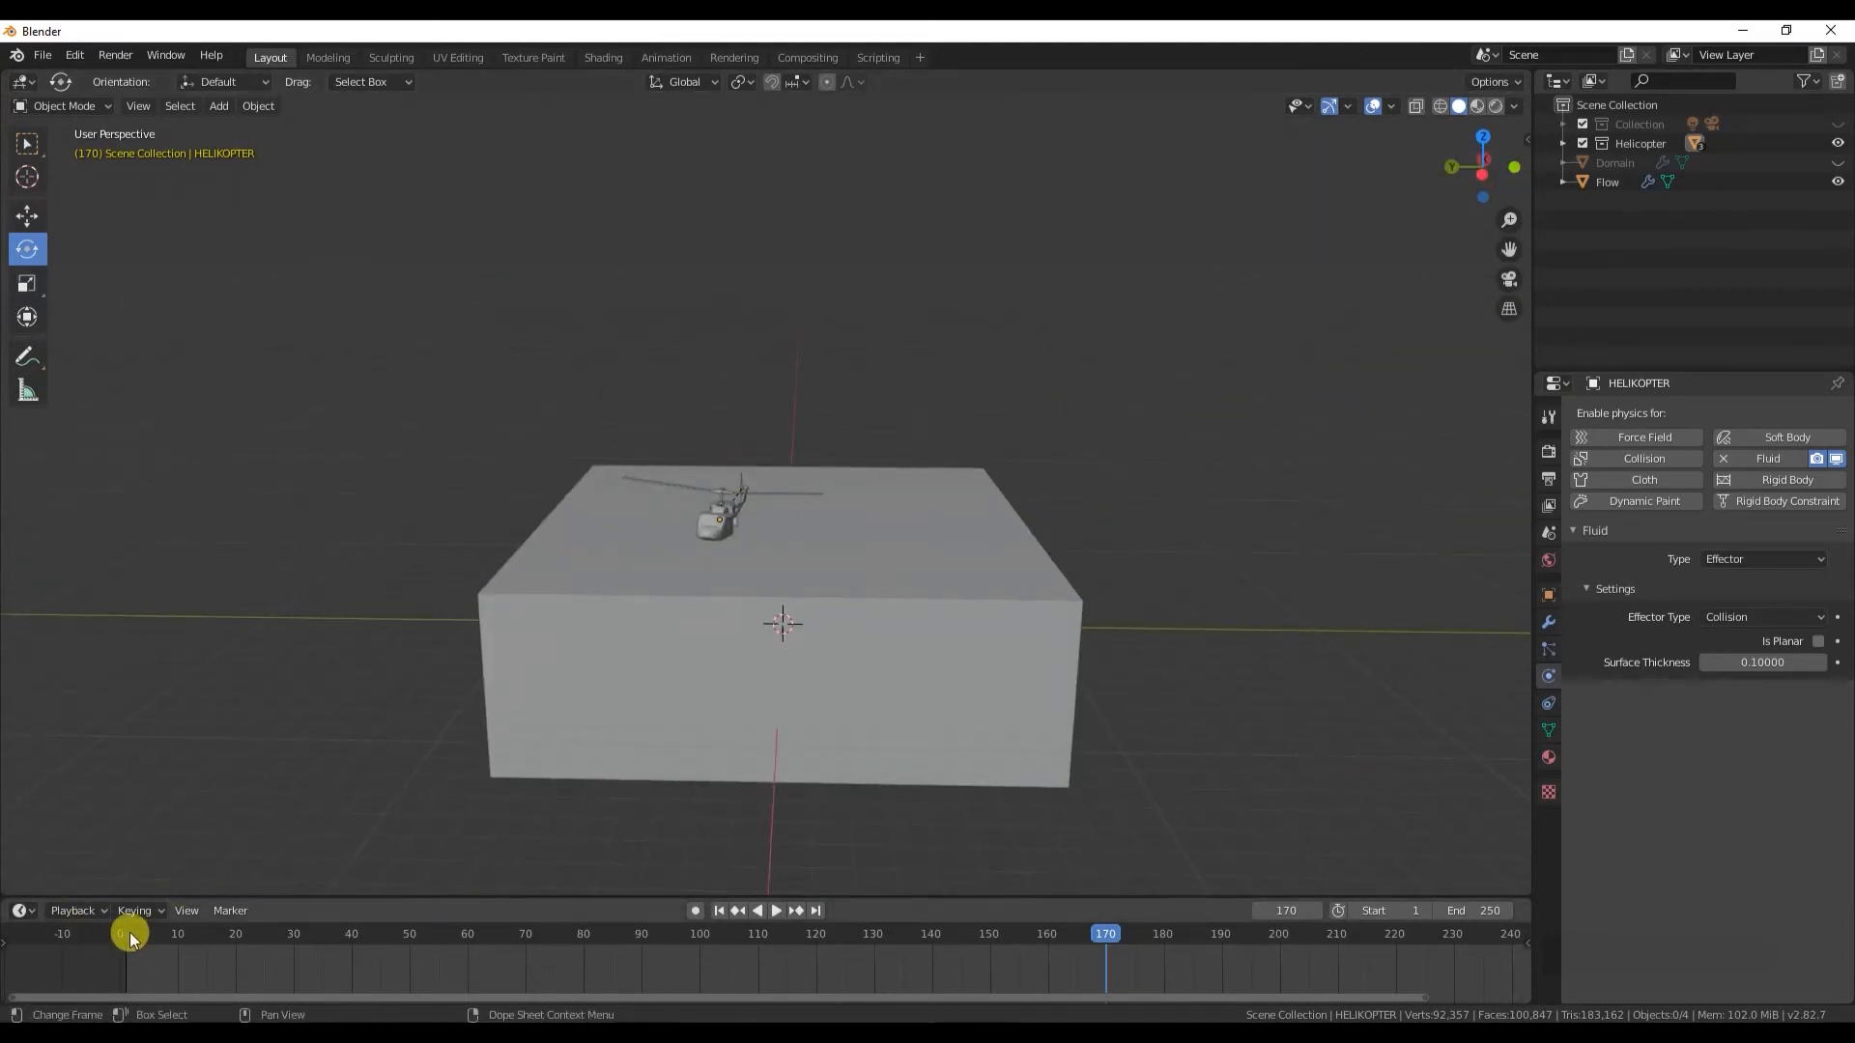
click(126, 934)
click(918, 578)
middle_drag(1070, 580, 956, 577)
click(1838, 164)
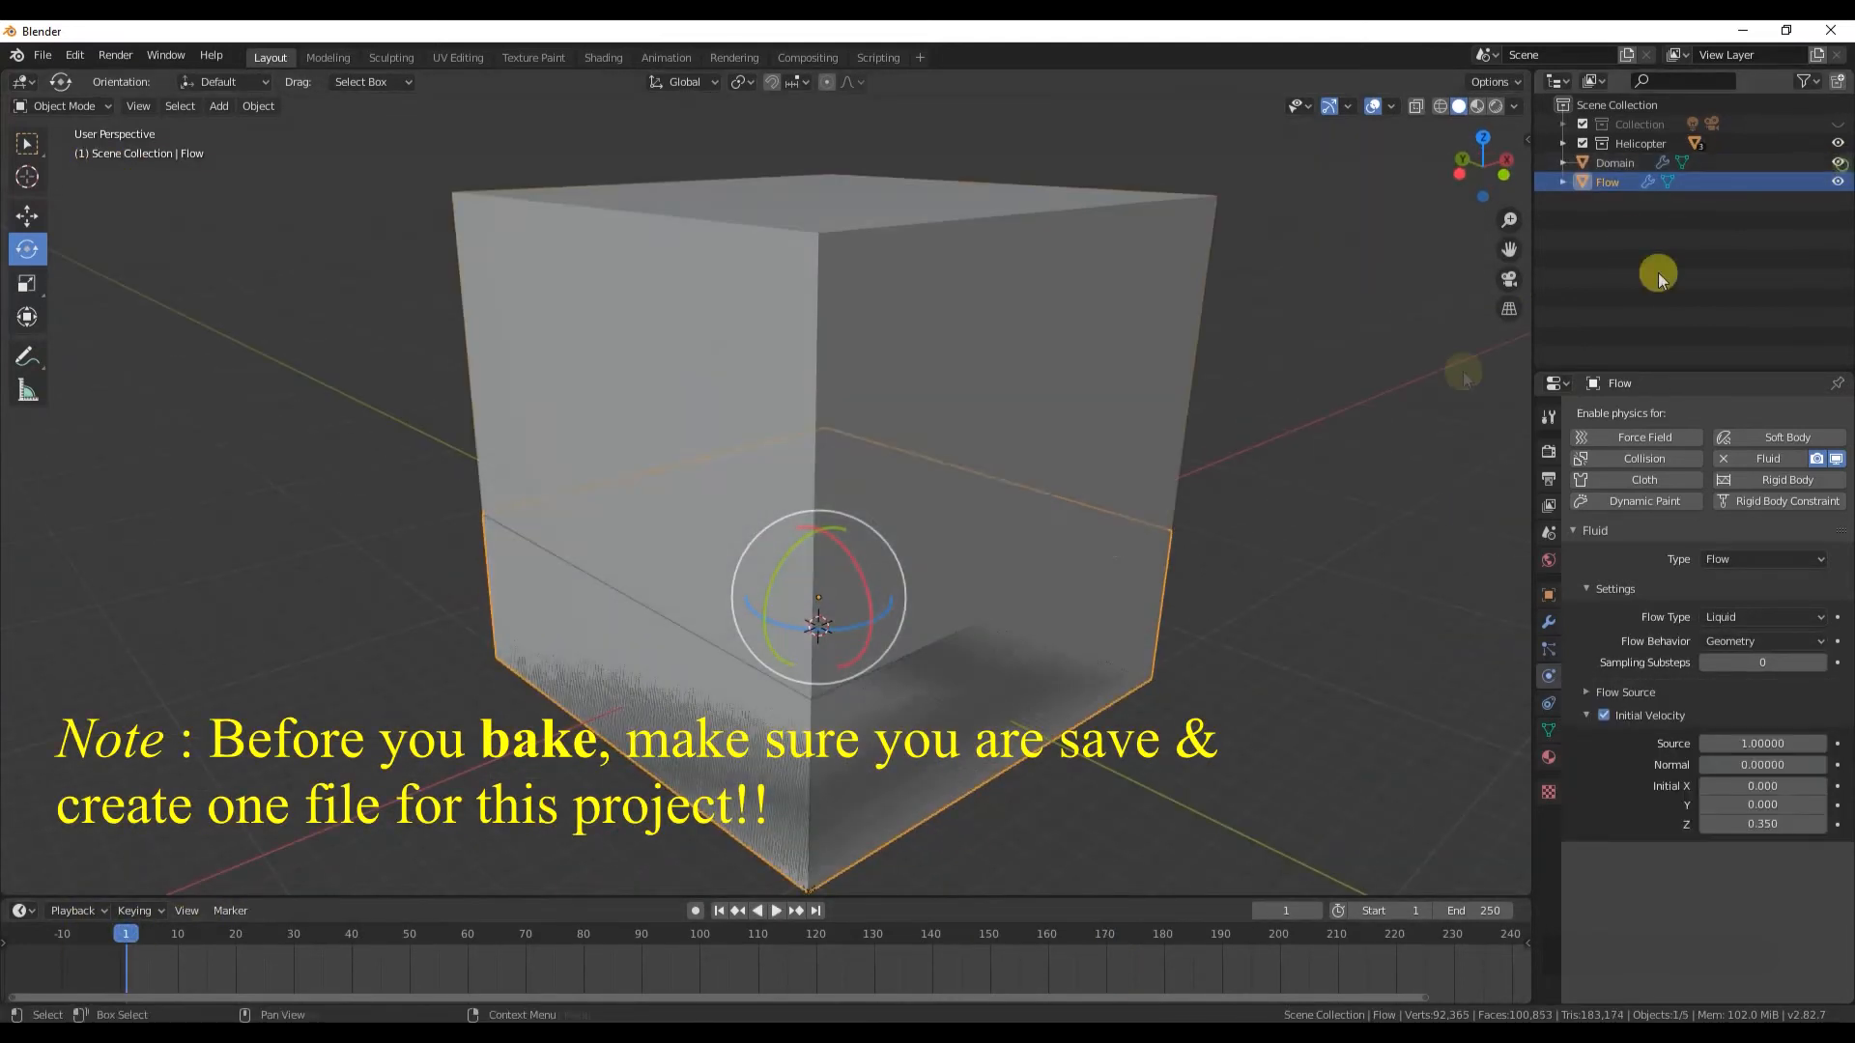
- Select the Domain and bake its liquid simulation data
click(1107, 365)
middle_drag(1274, 461, 1173, 448)
scroll(1774, 614, down, 5)
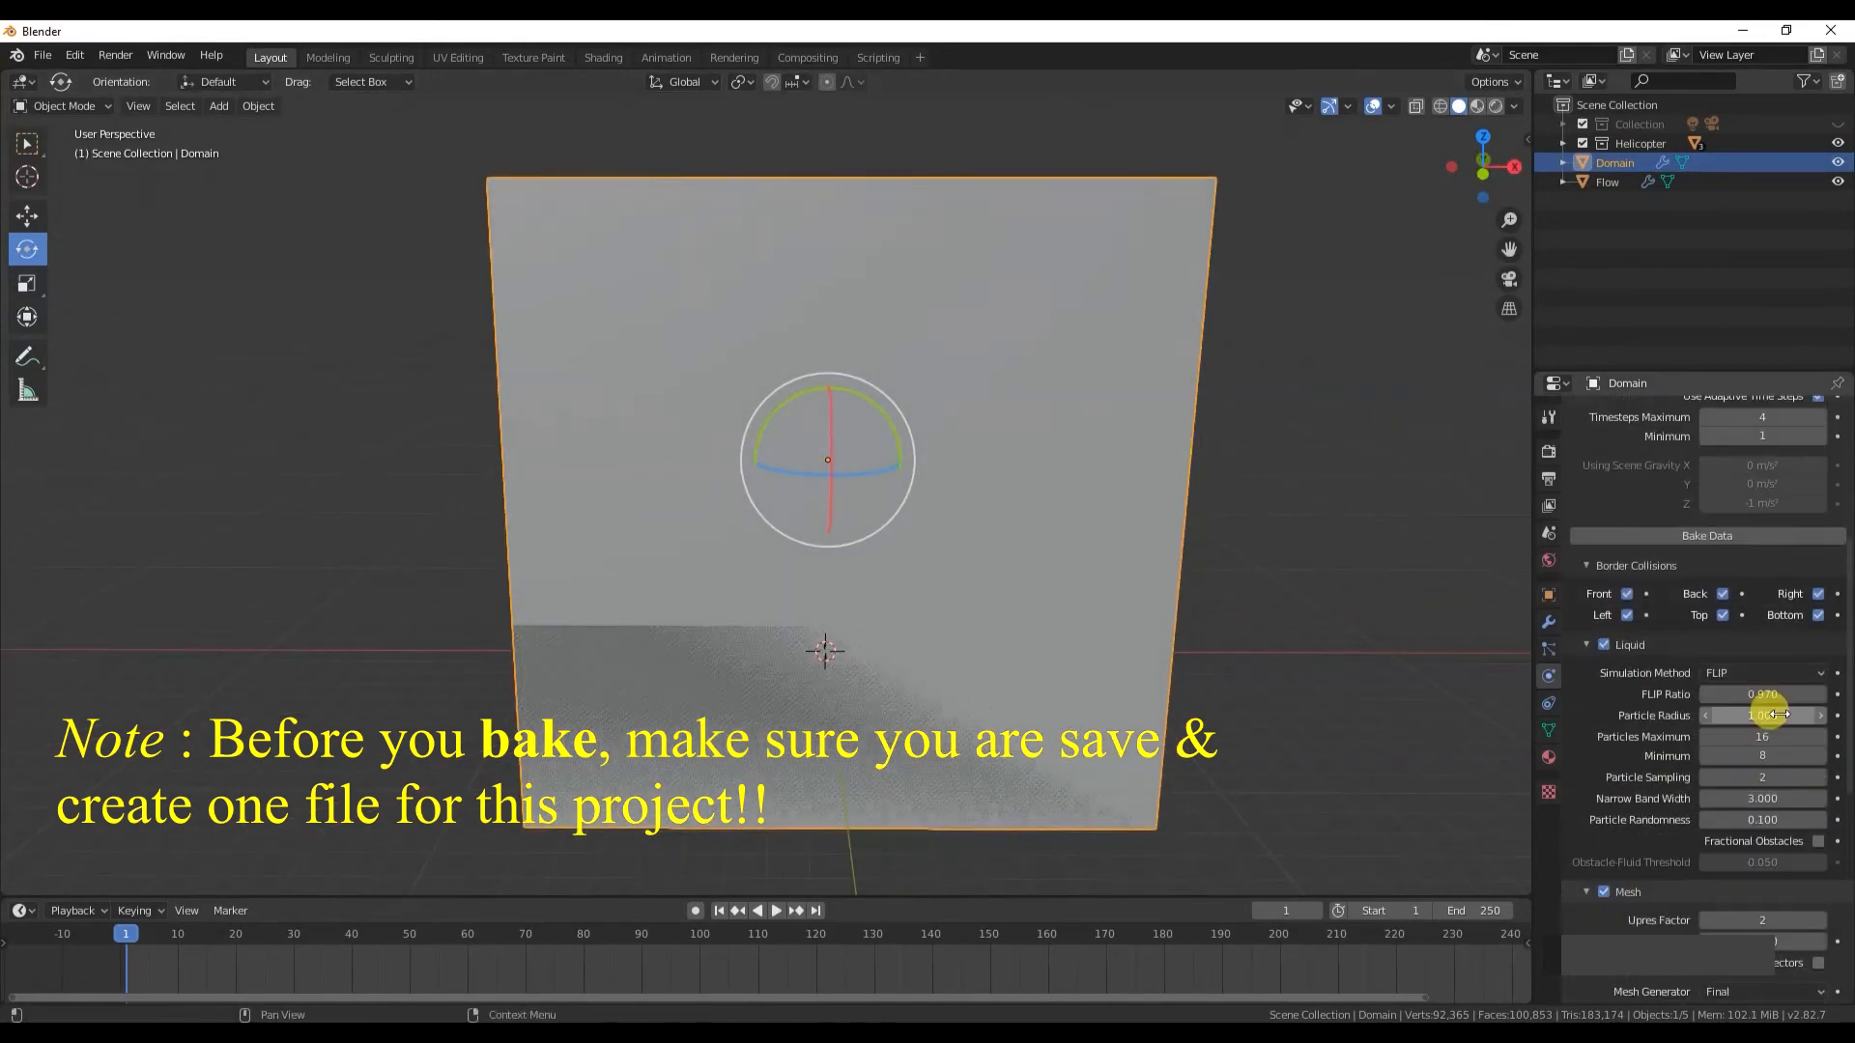
click(1737, 614)
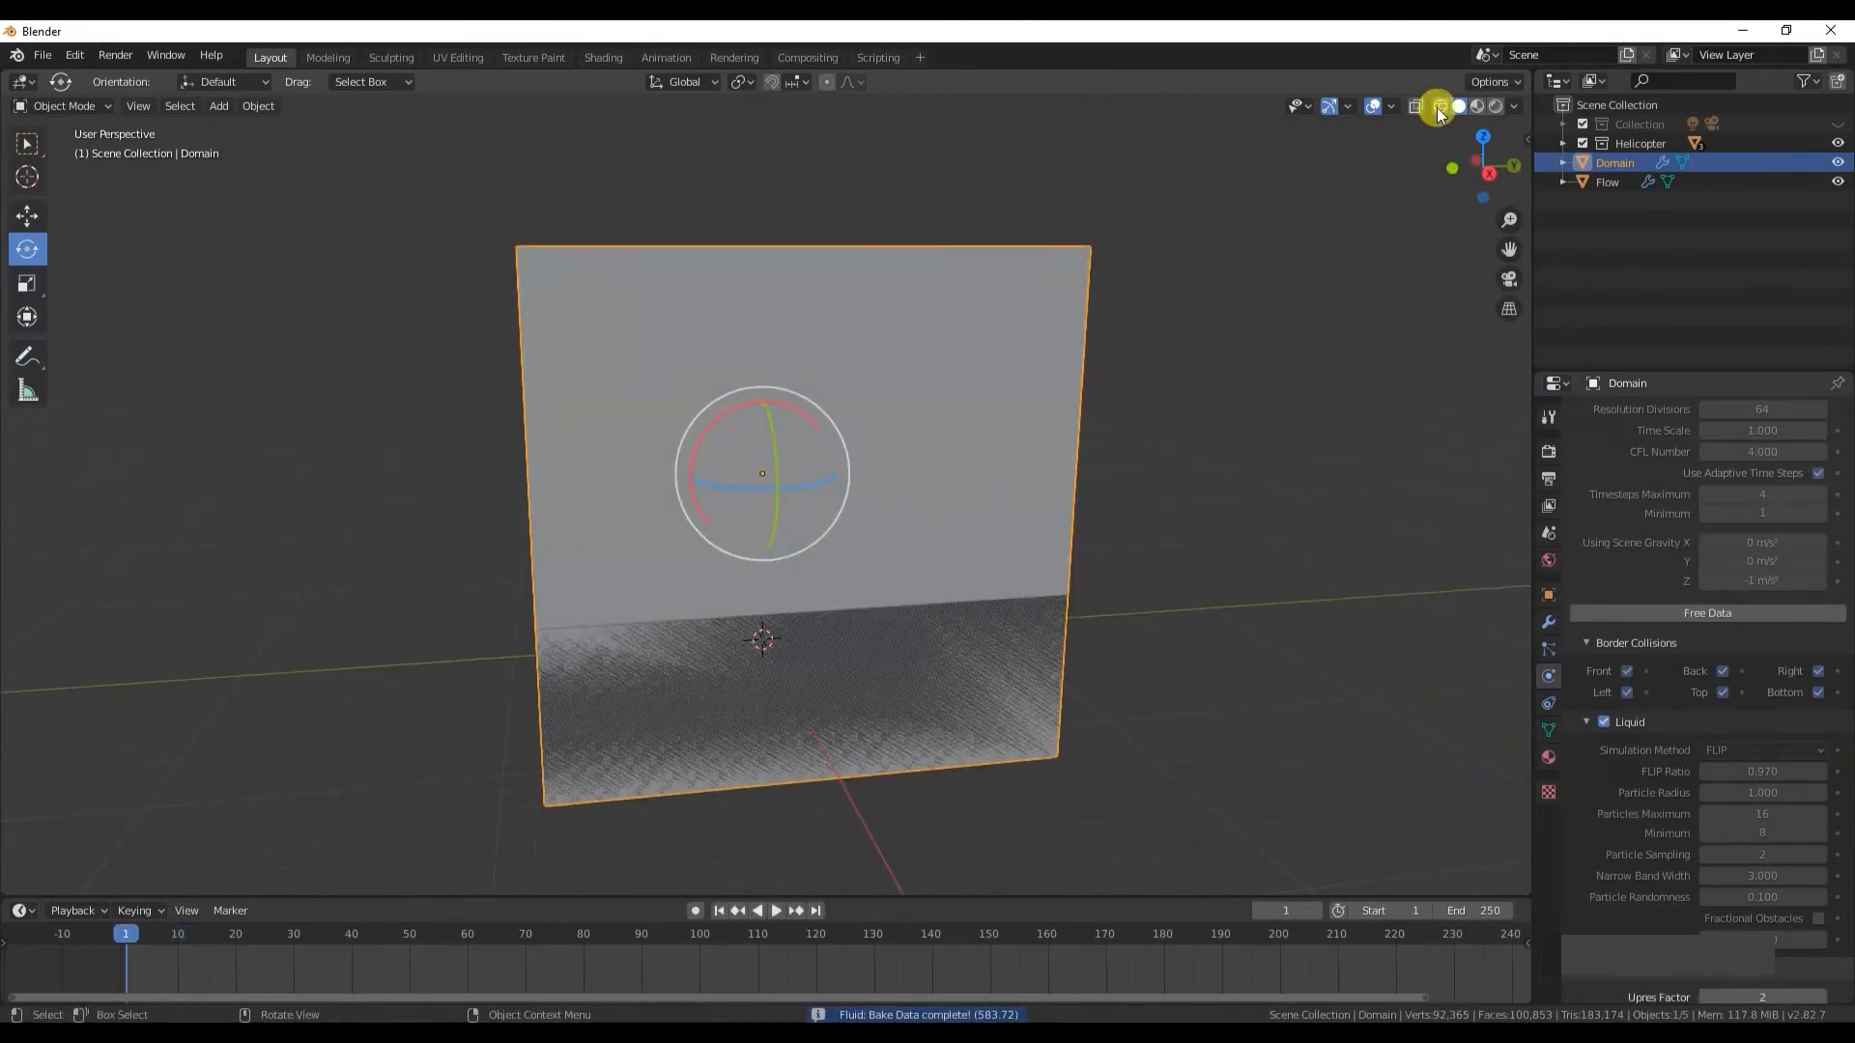
- Play the baked simulation in wireframe to examine how the liquid particles react to the helicopter
click(1440, 106)
drag(1420, 997, 1517, 996)
middle_drag(1147, 820, 1324, 525)
key(space)
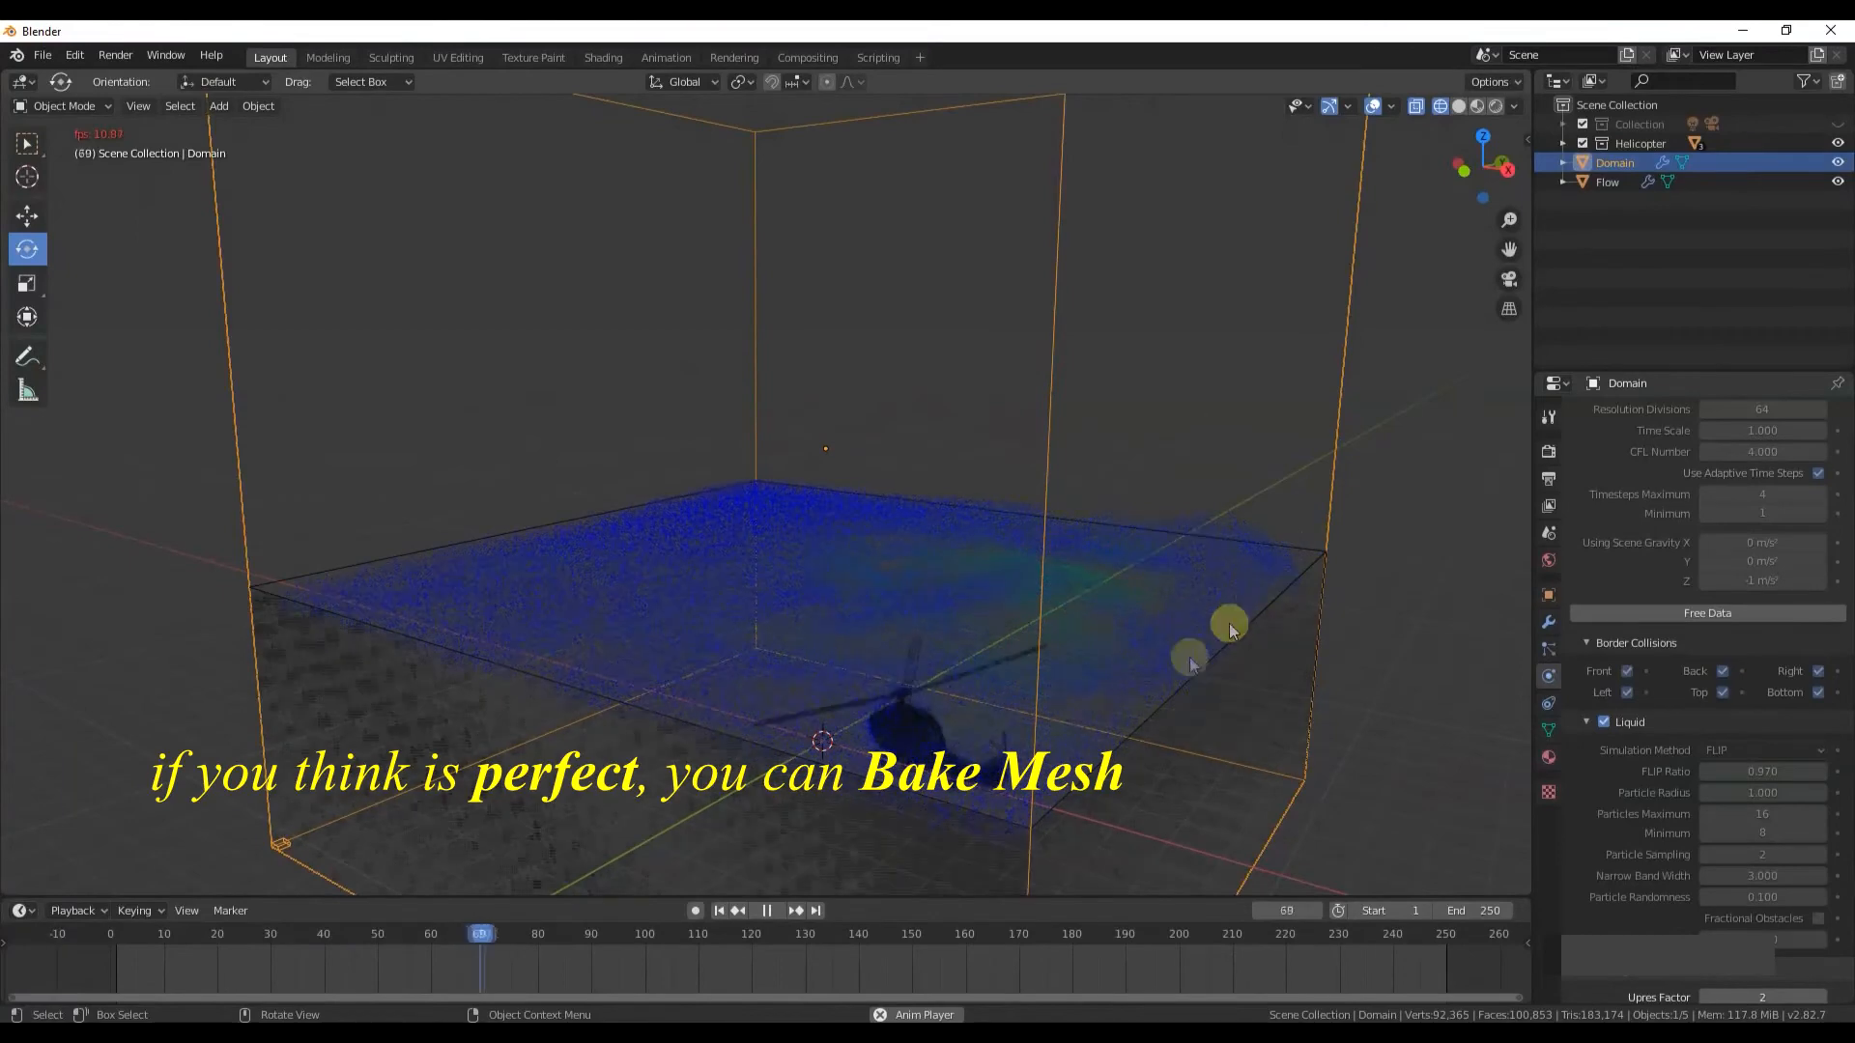
click(766, 911)
- Rewind to frame 0 and bake the Domain's liquid mesh
click(112, 938)
scroll(724, 750, down, 2)
middle_drag(1200, 655, 1084, 674)
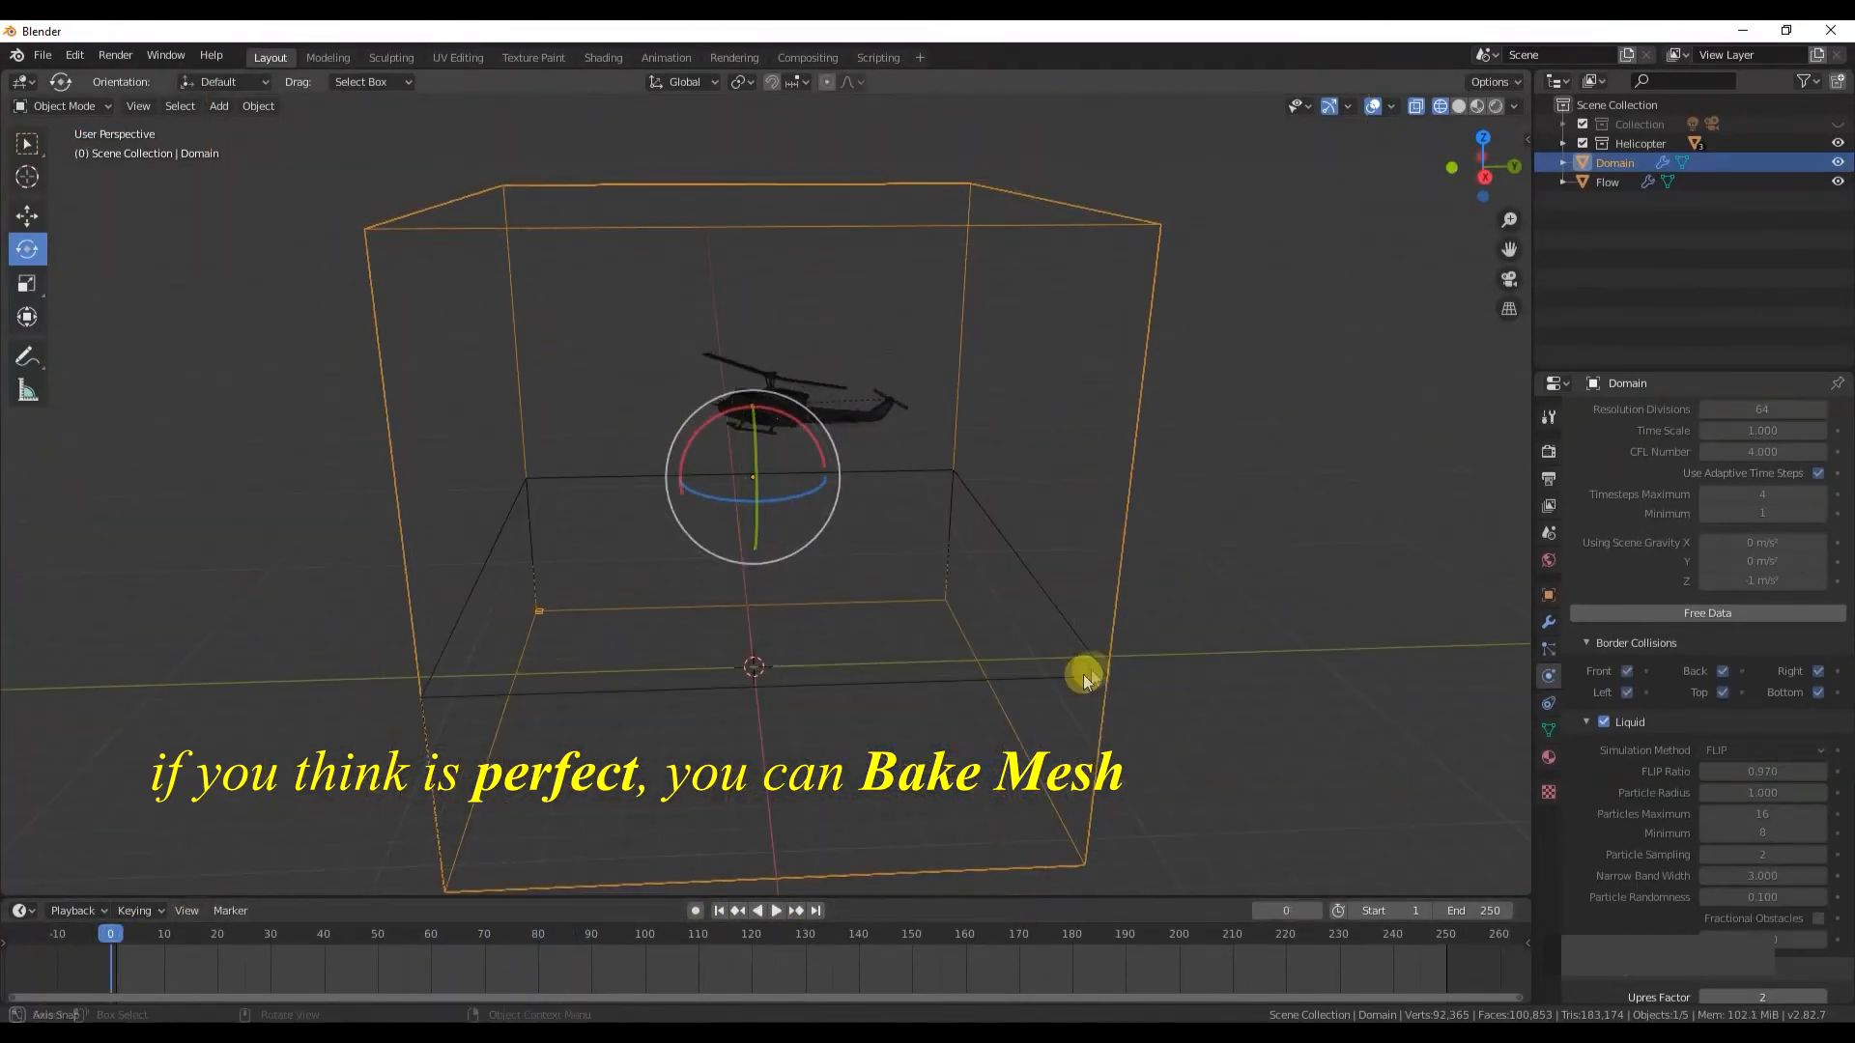
scroll(1797, 628, down, 6)
click(1759, 870)
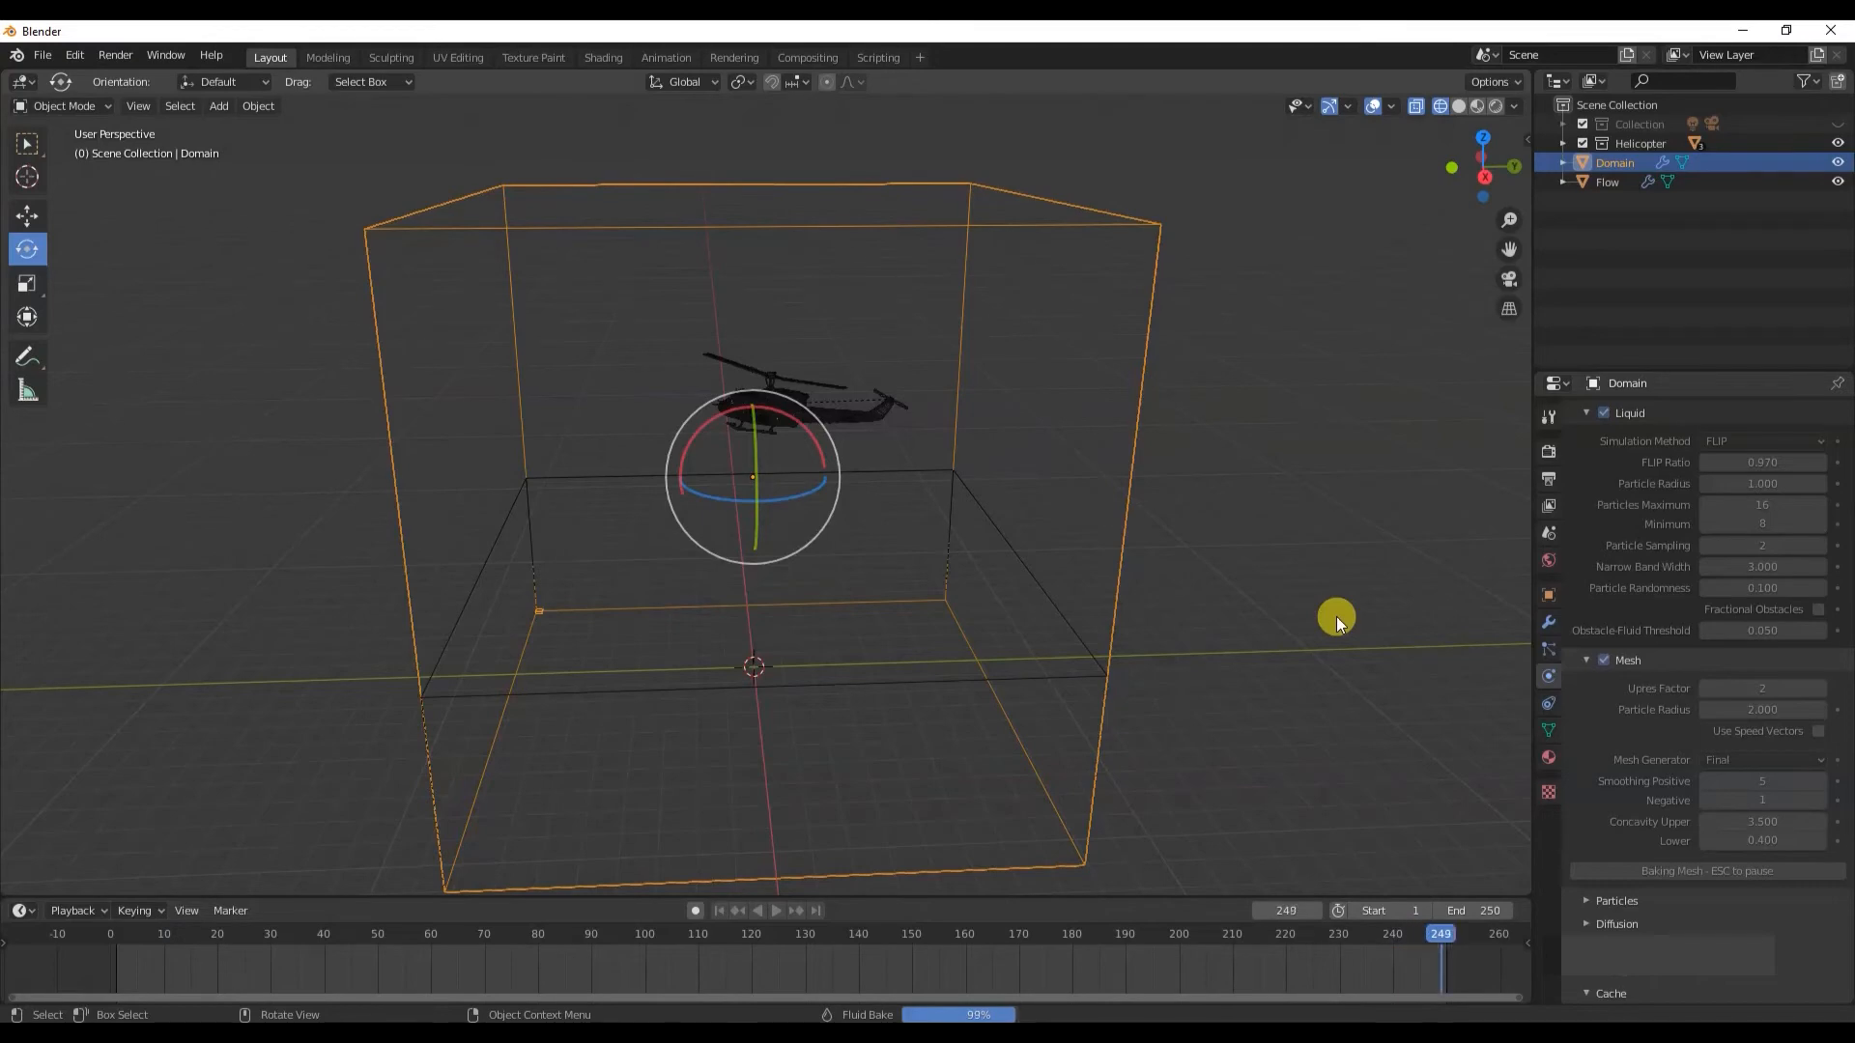
- View the scene around the helicopter, and restore solid shading with X-ray turned off
scroll(967, 454, up, 2)
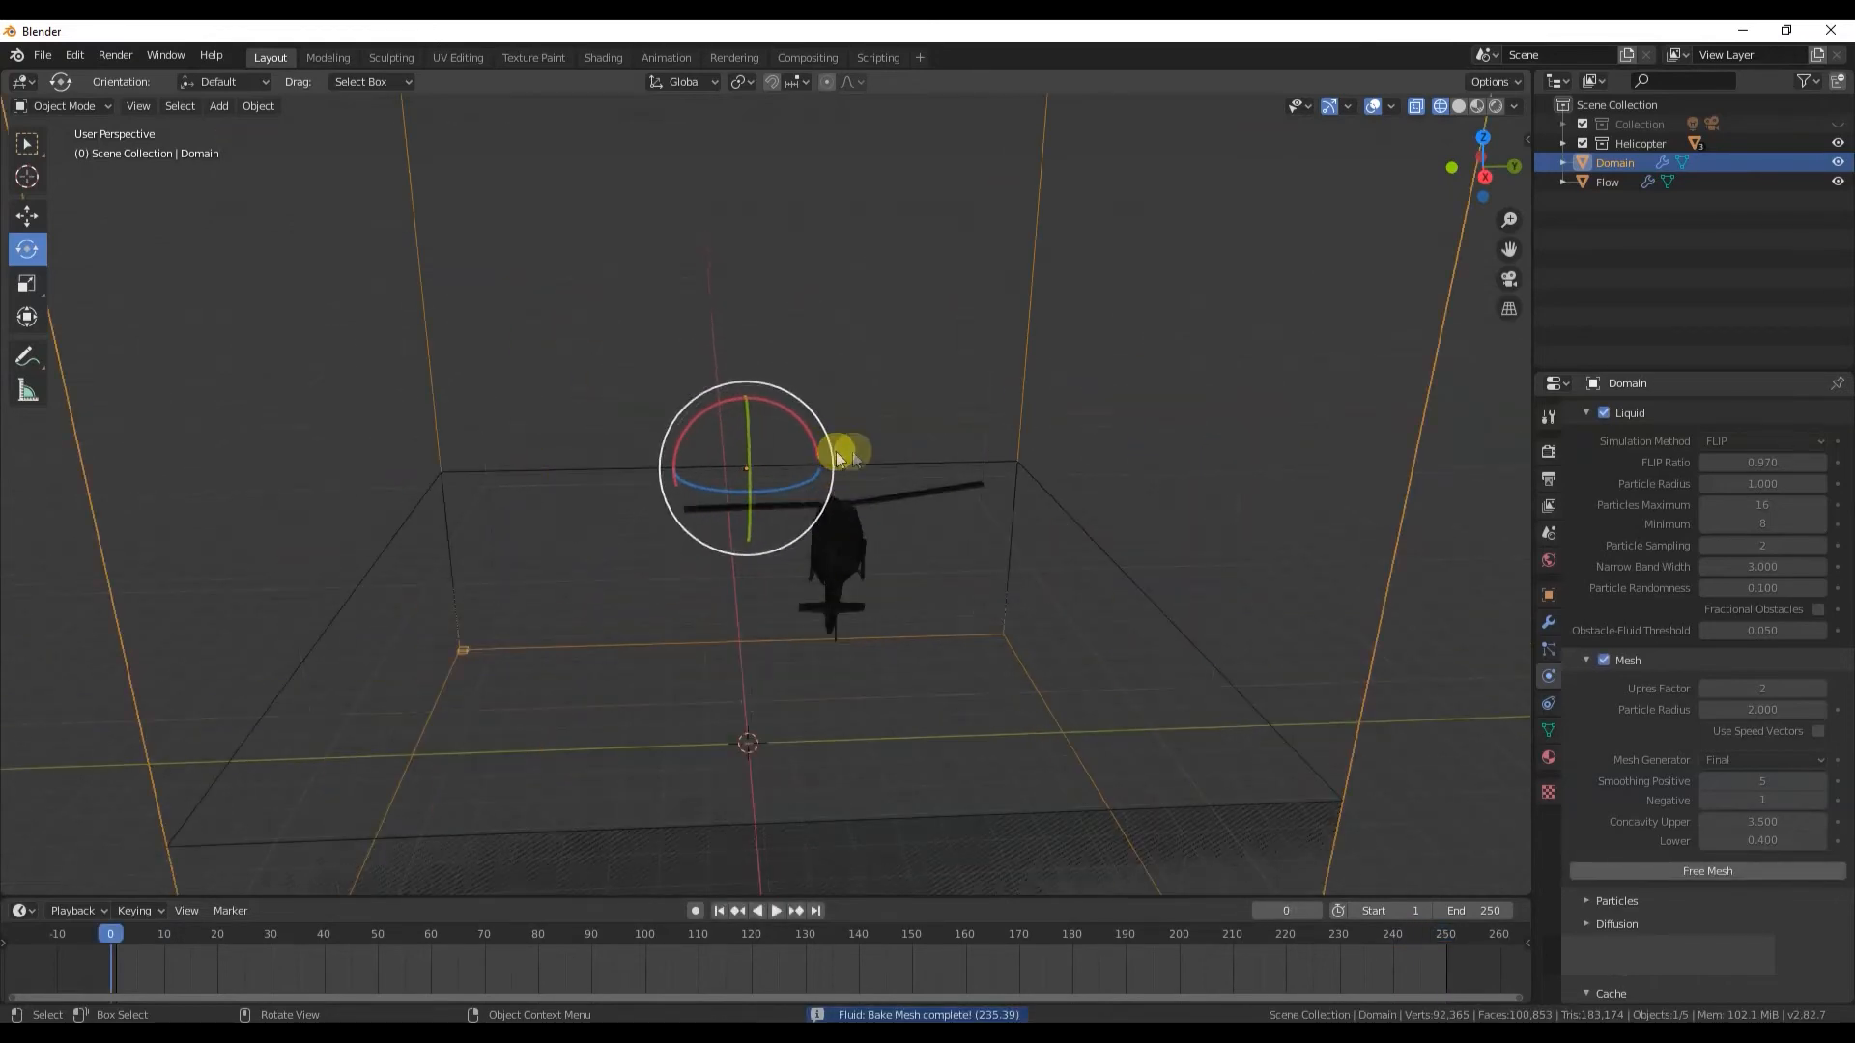
middle_drag(840, 452, 822, 450)
drag(1500, 248, 1543, 278)
middle_drag(766, 509, 1000, 504)
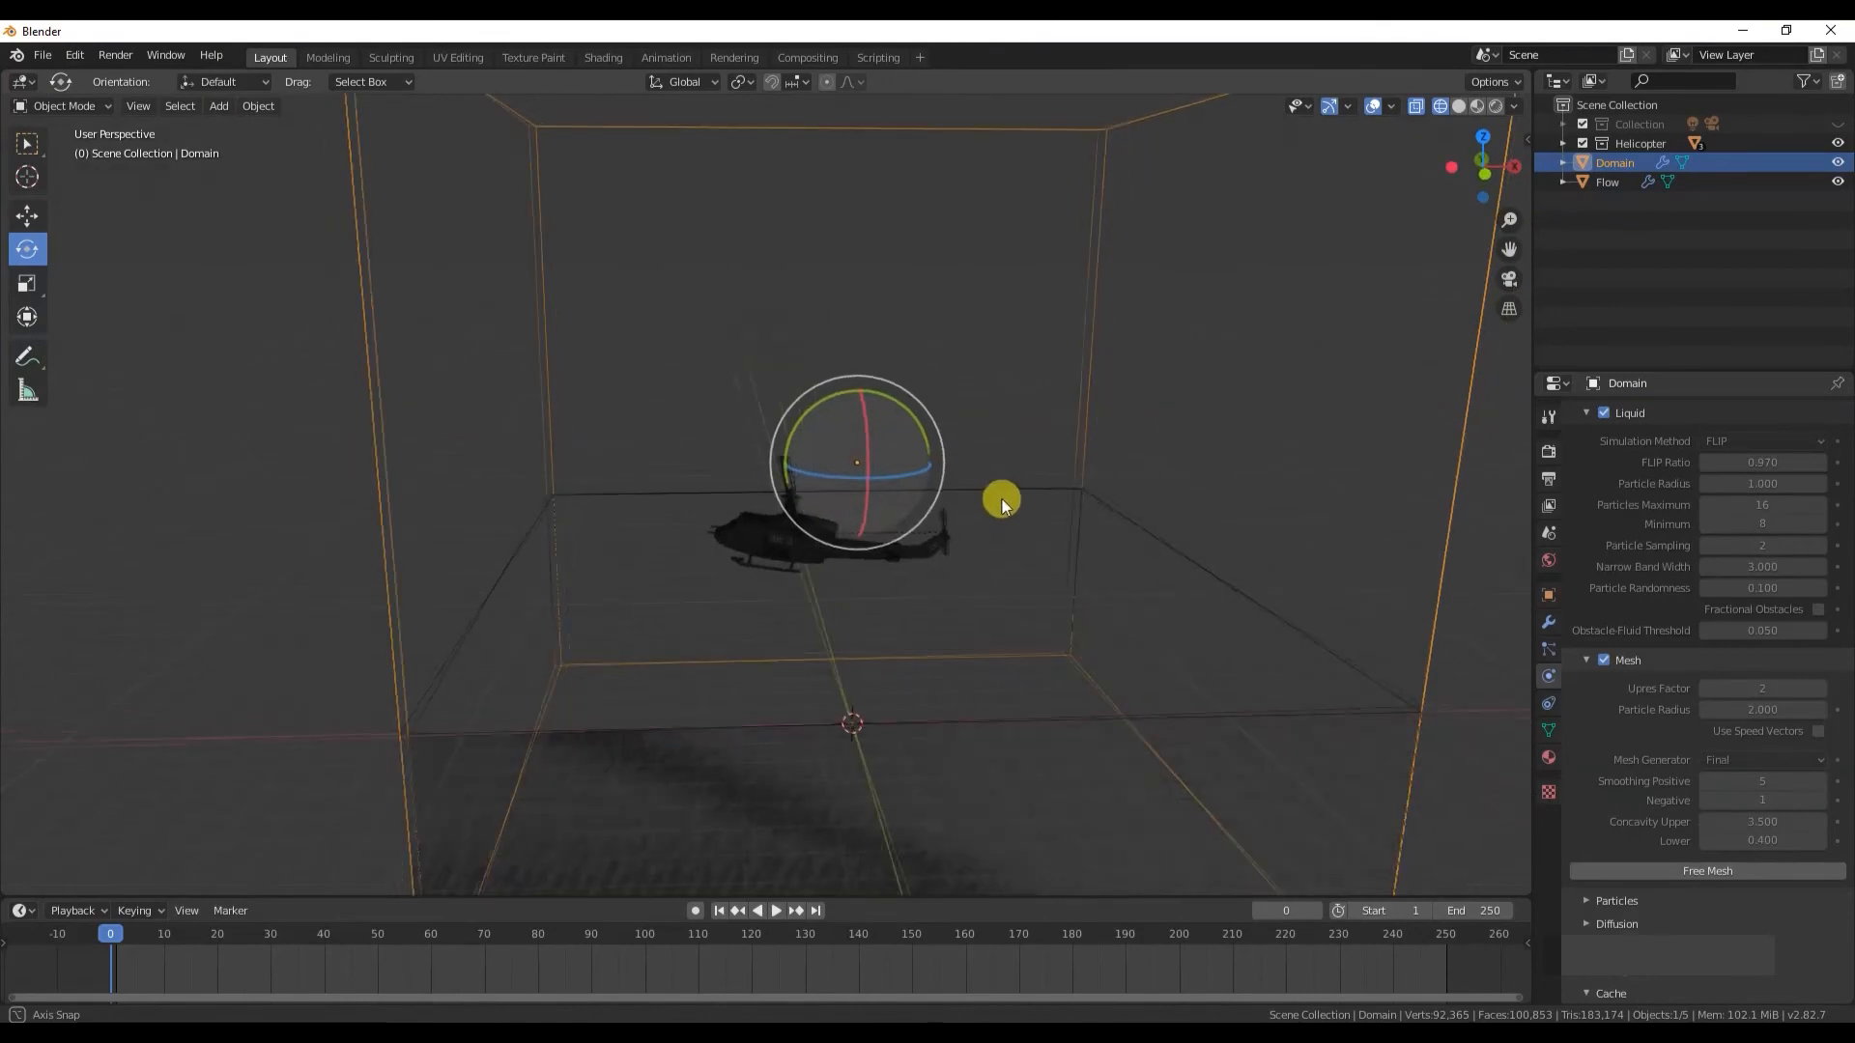
click(1418, 111)
click(1458, 107)
drag(1514, 249, 1432, 274)
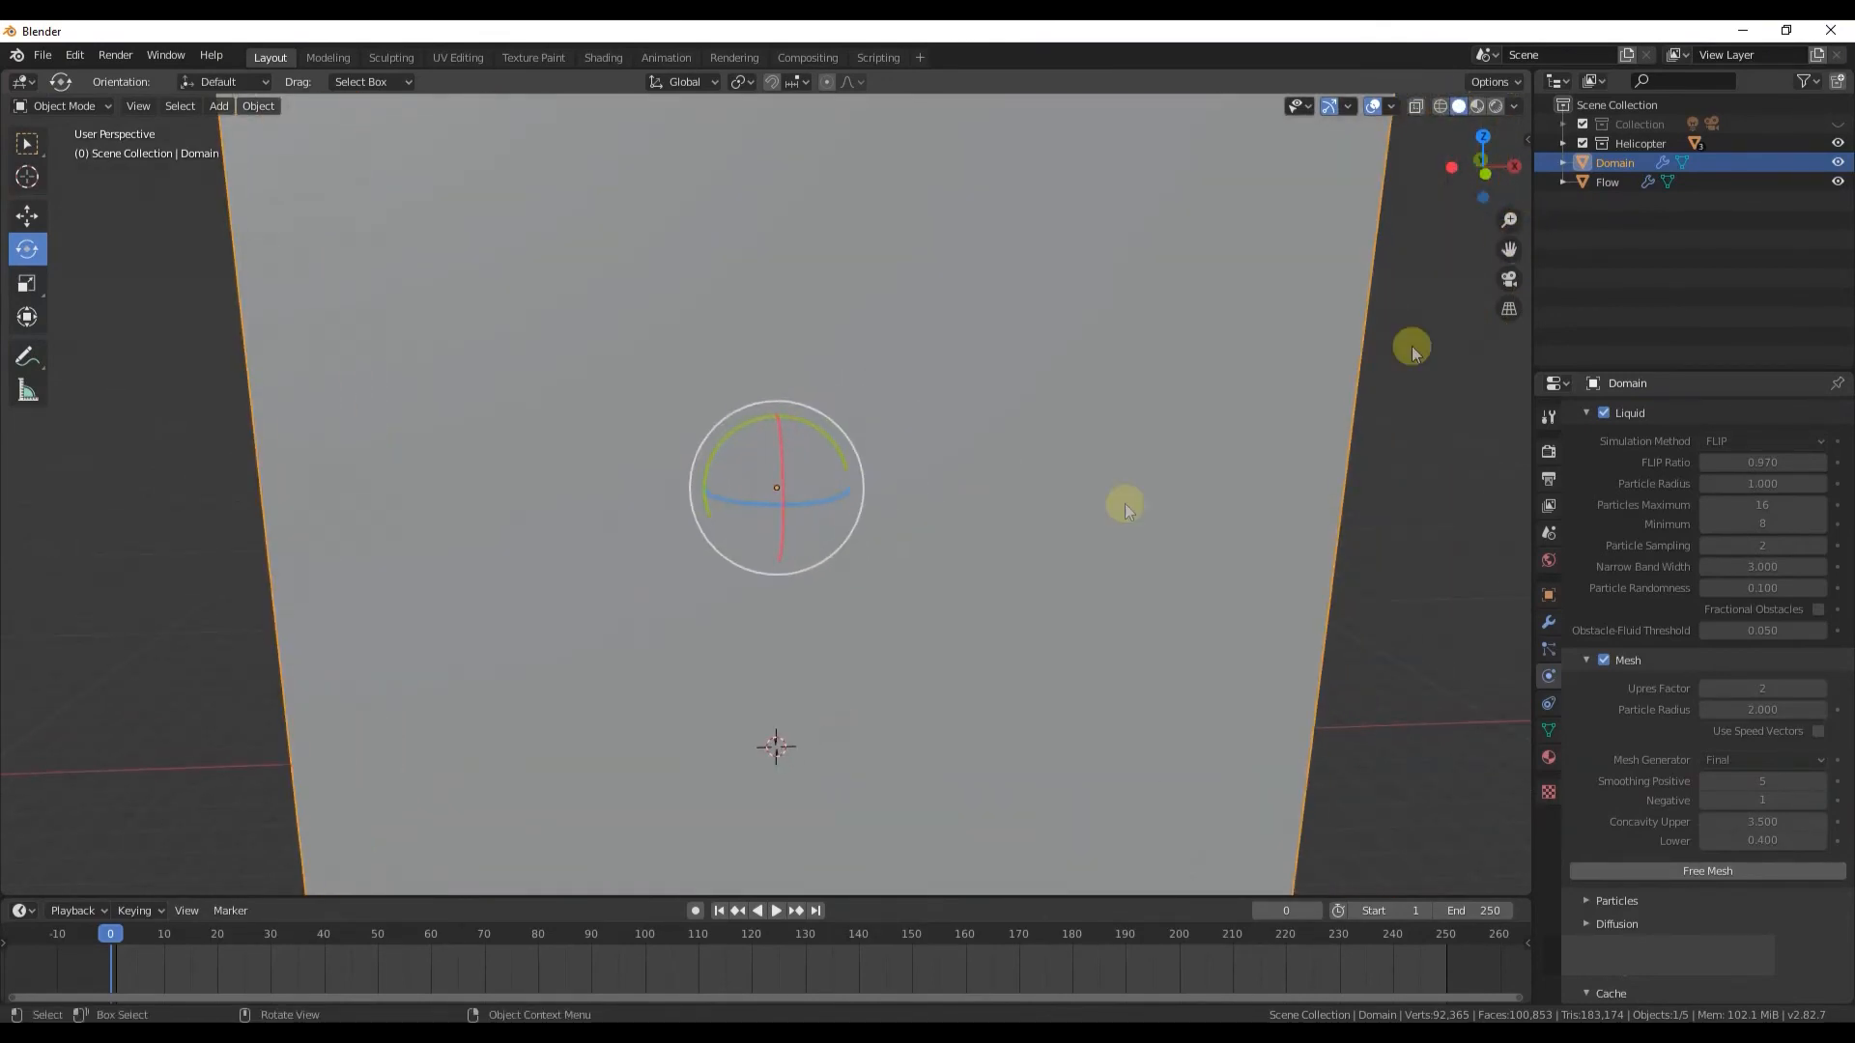
- Play the baked liquid mesh animation with the Flow object hidden, and stop it after examining the resurfaced helicopter from the side
middle_drag(1412, 348, 1398, 347)
click(27, 144)
key(space)
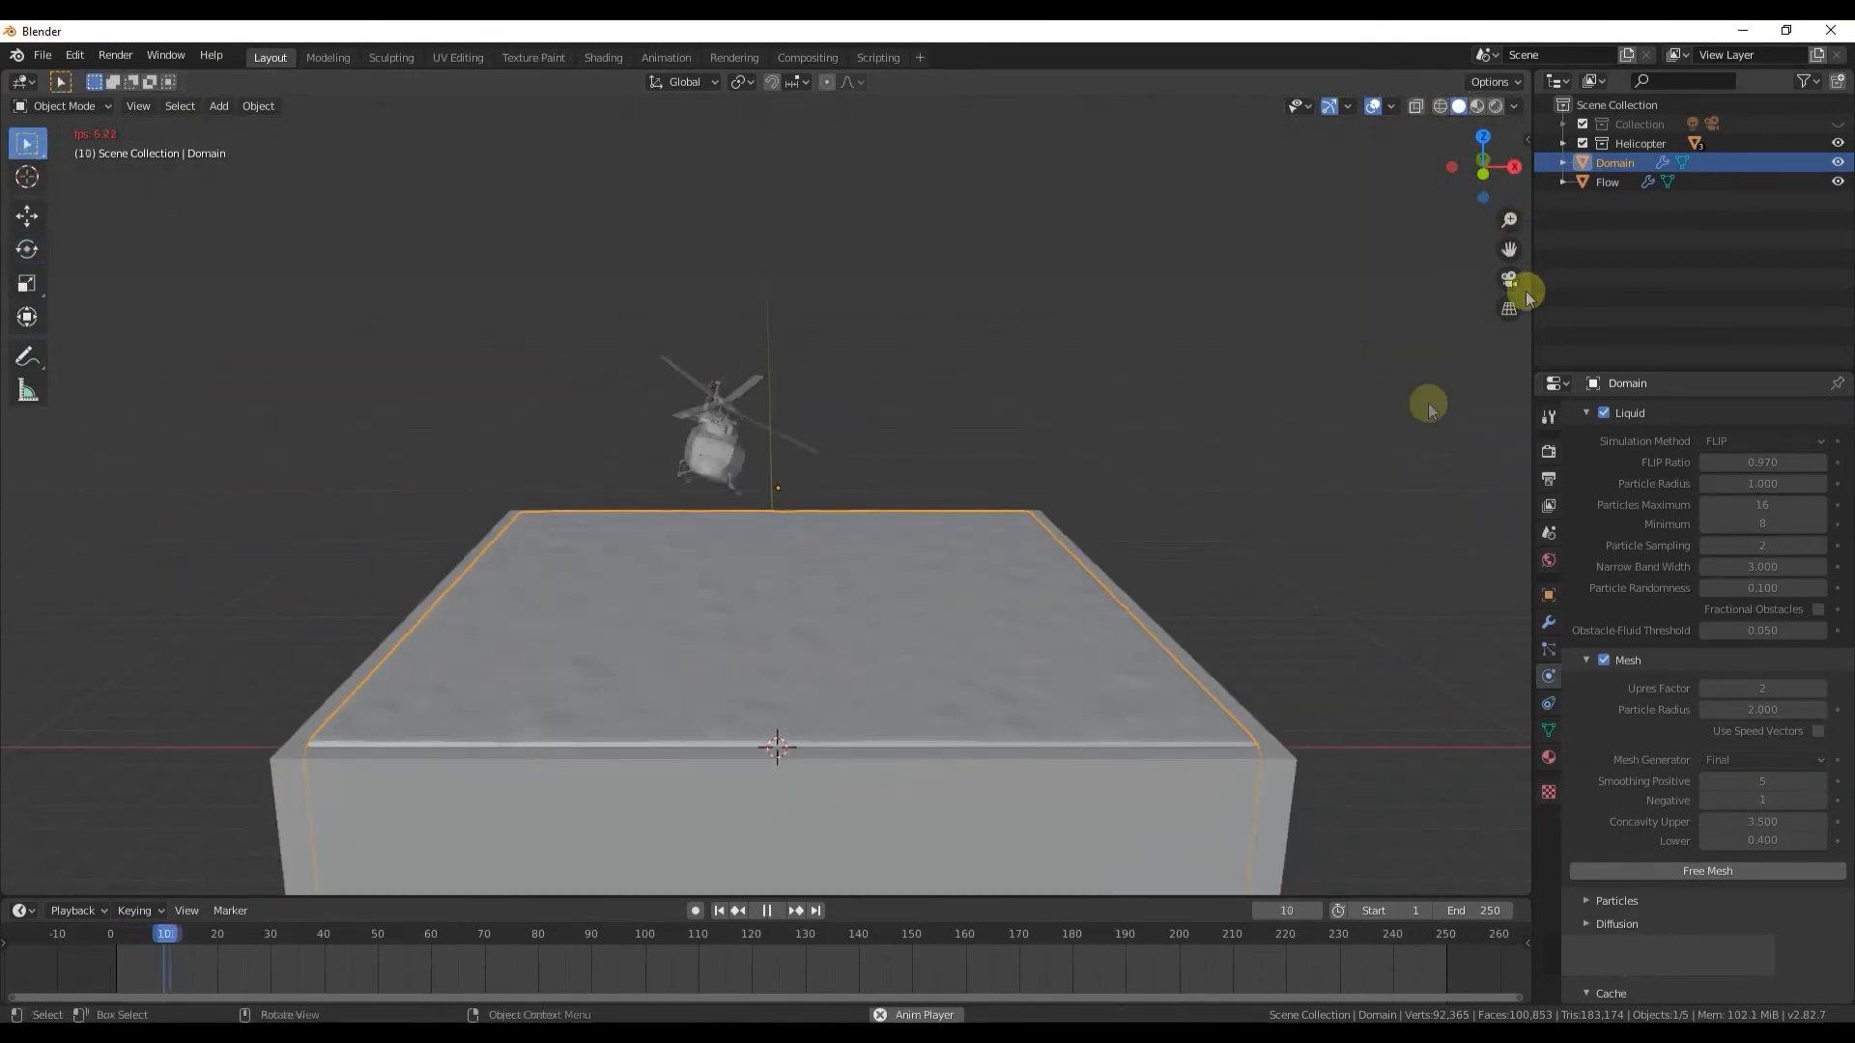
click(1612, 183)
click(1838, 181)
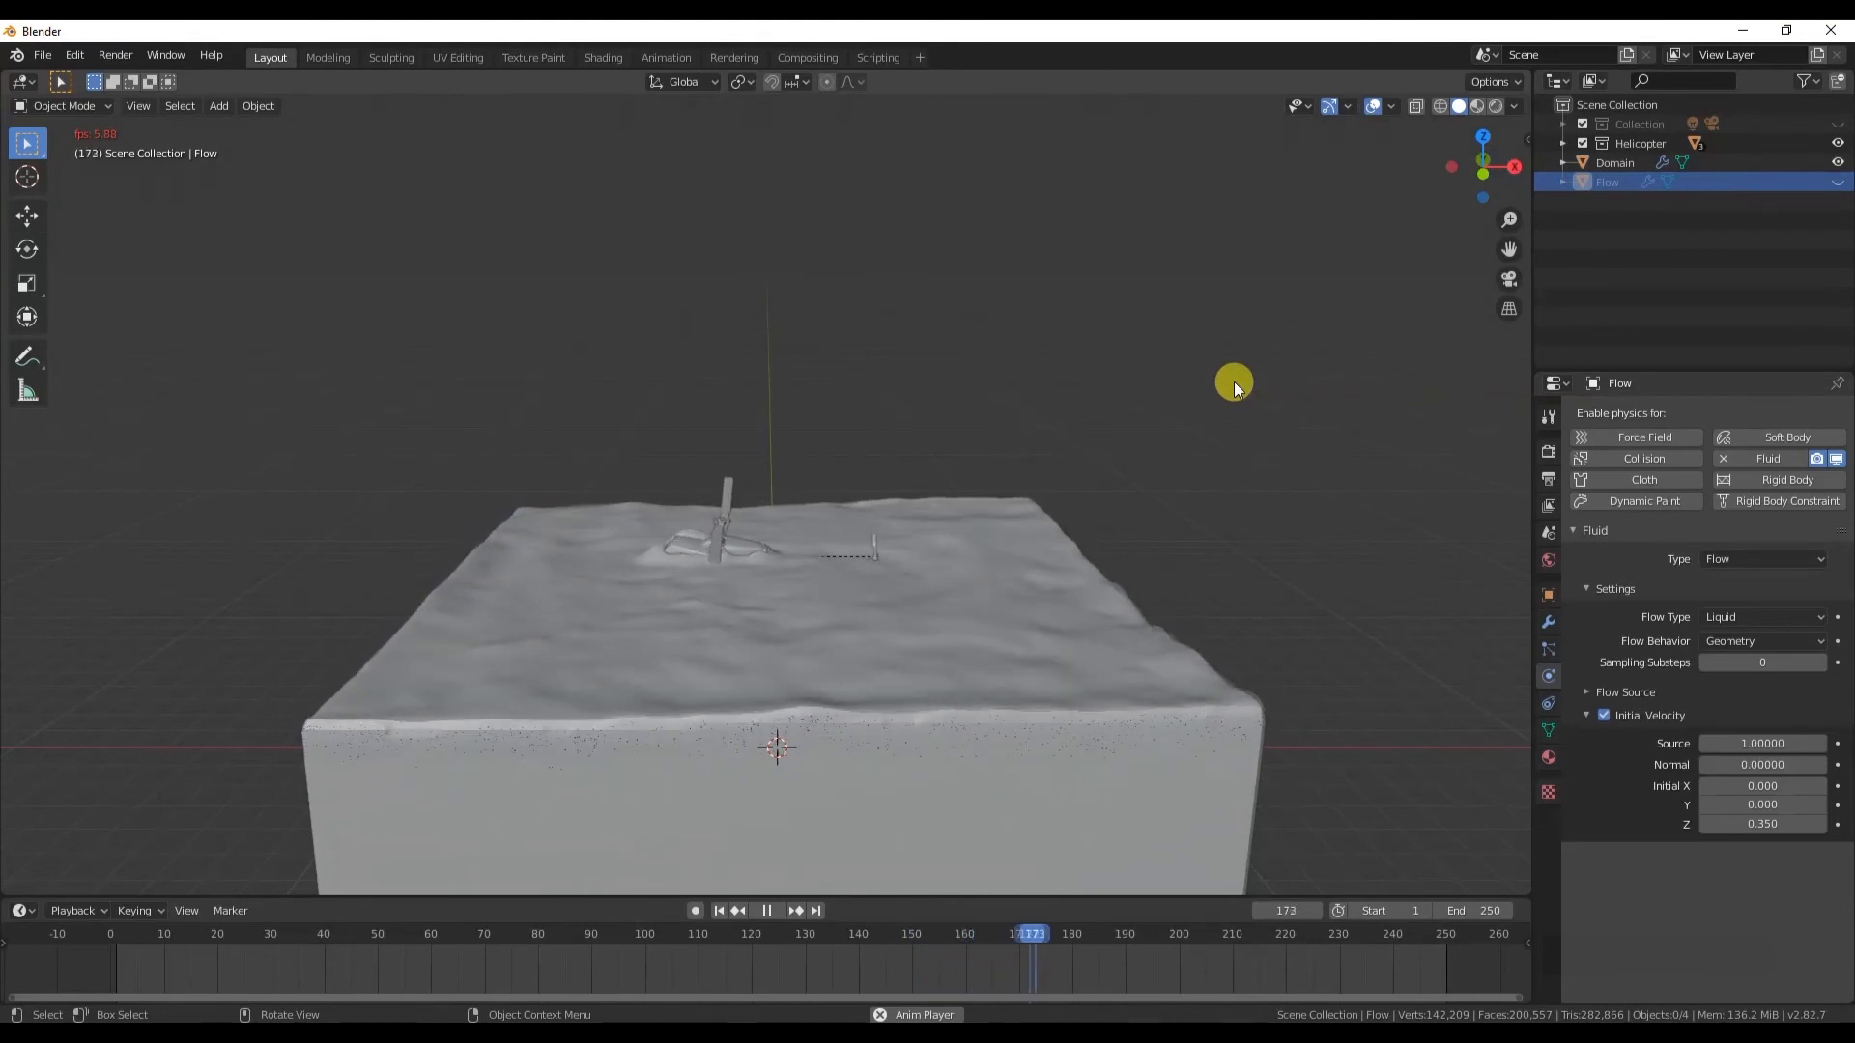
middle_drag(766, 592, 948, 596)
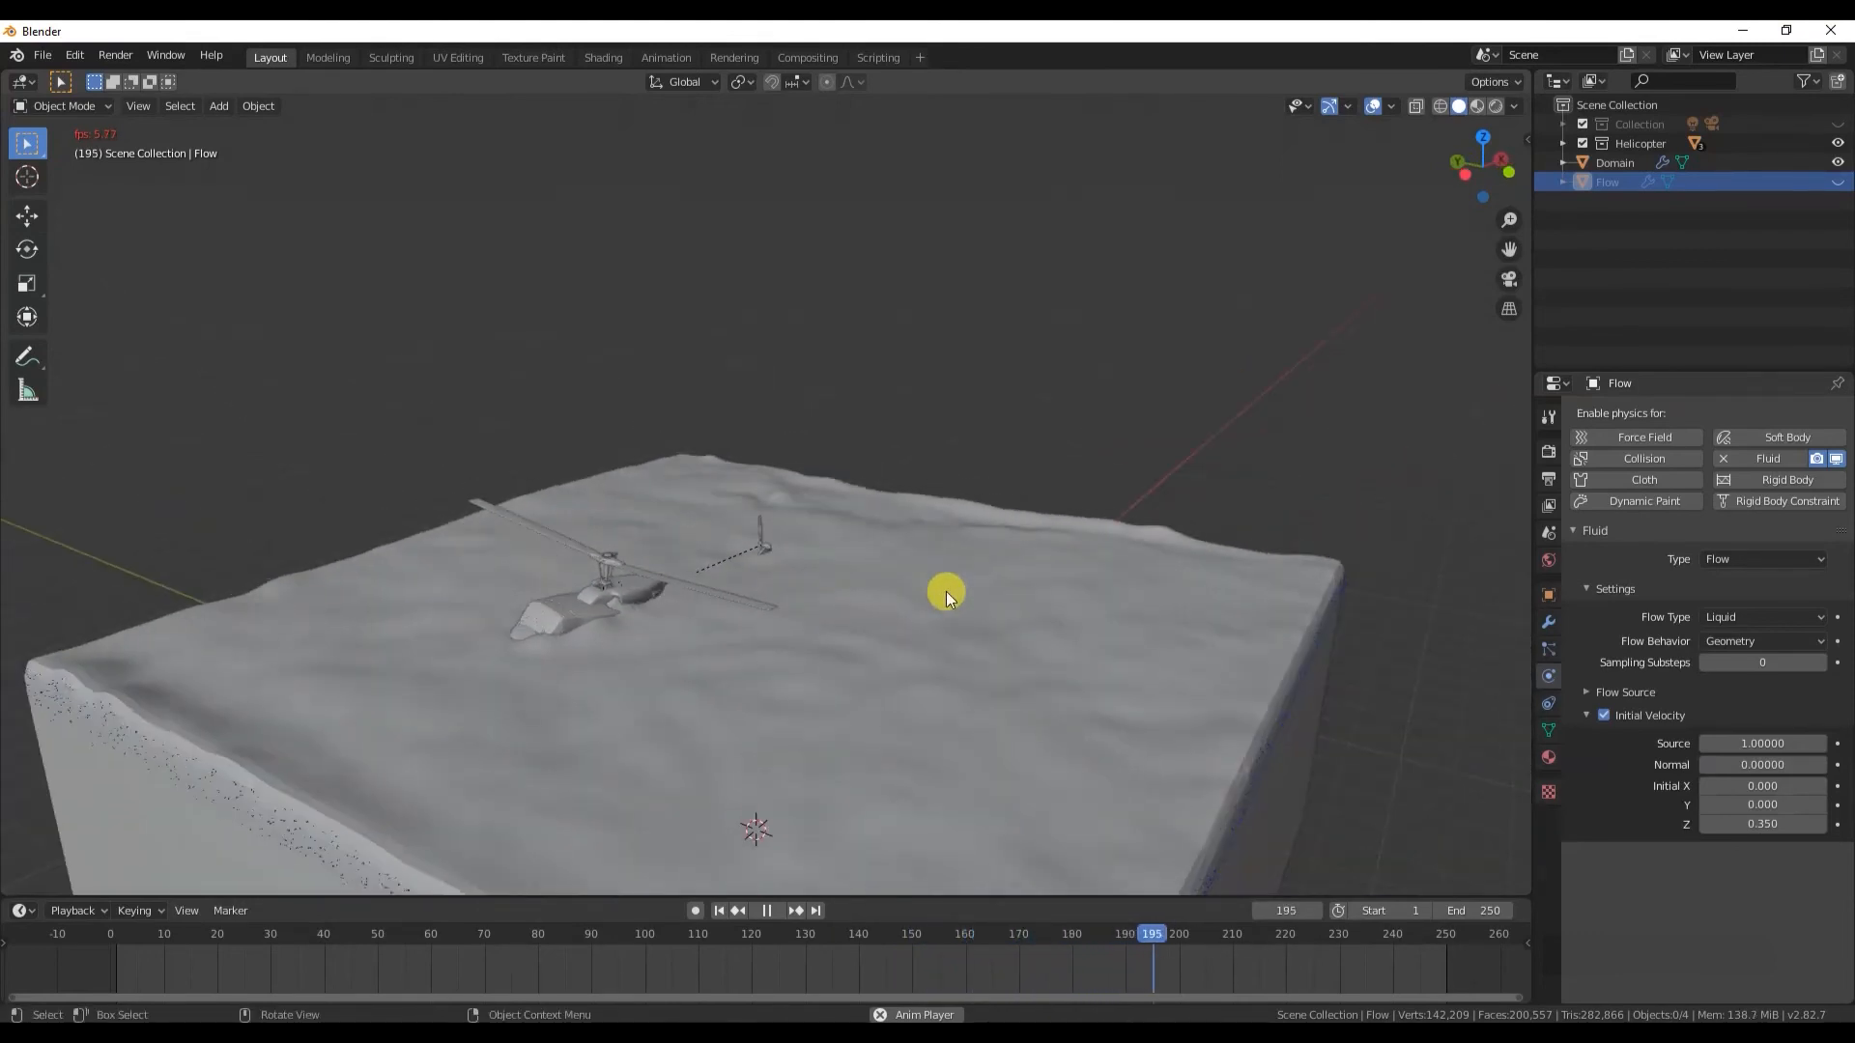
click(766, 910)
- At frame 180, raise the helicopter about 0.15 m and insert a location keyframe
middle_drag(518, 619, 494, 663)
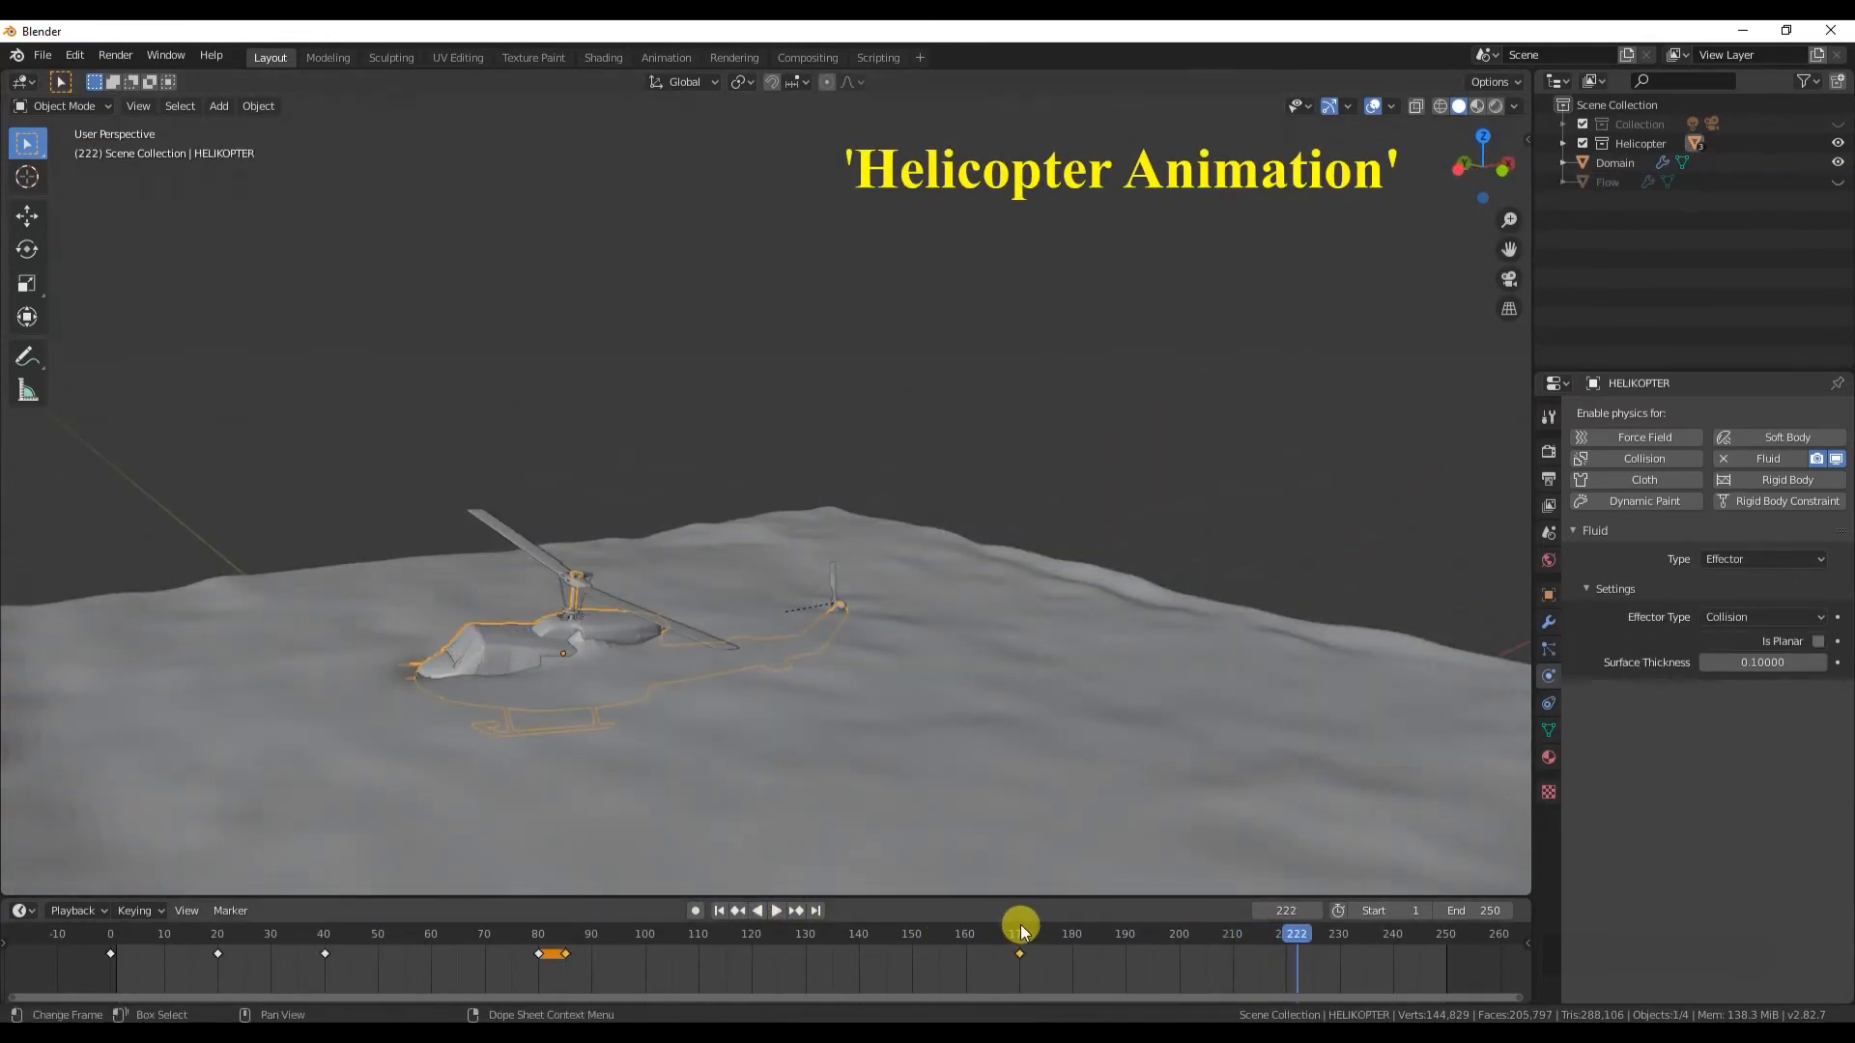
click(1019, 933)
drag(1026, 938, 1073, 935)
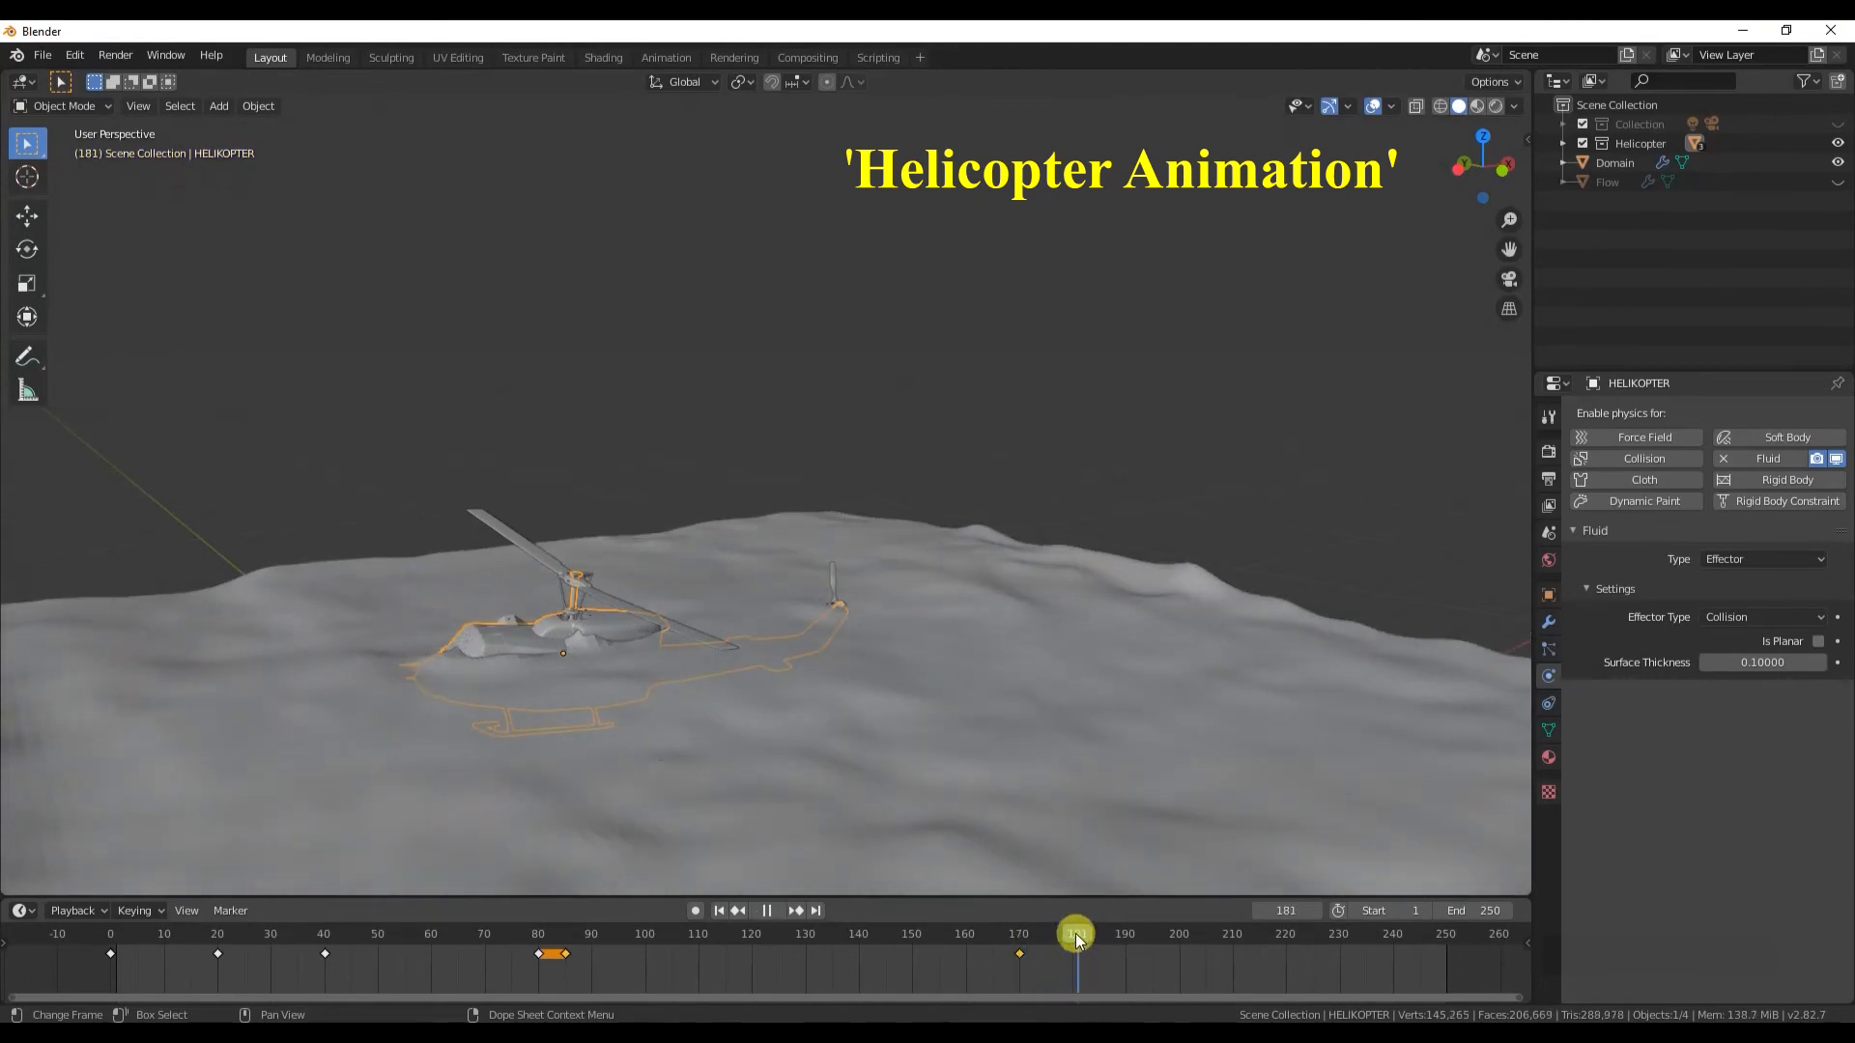
click(599, 626)
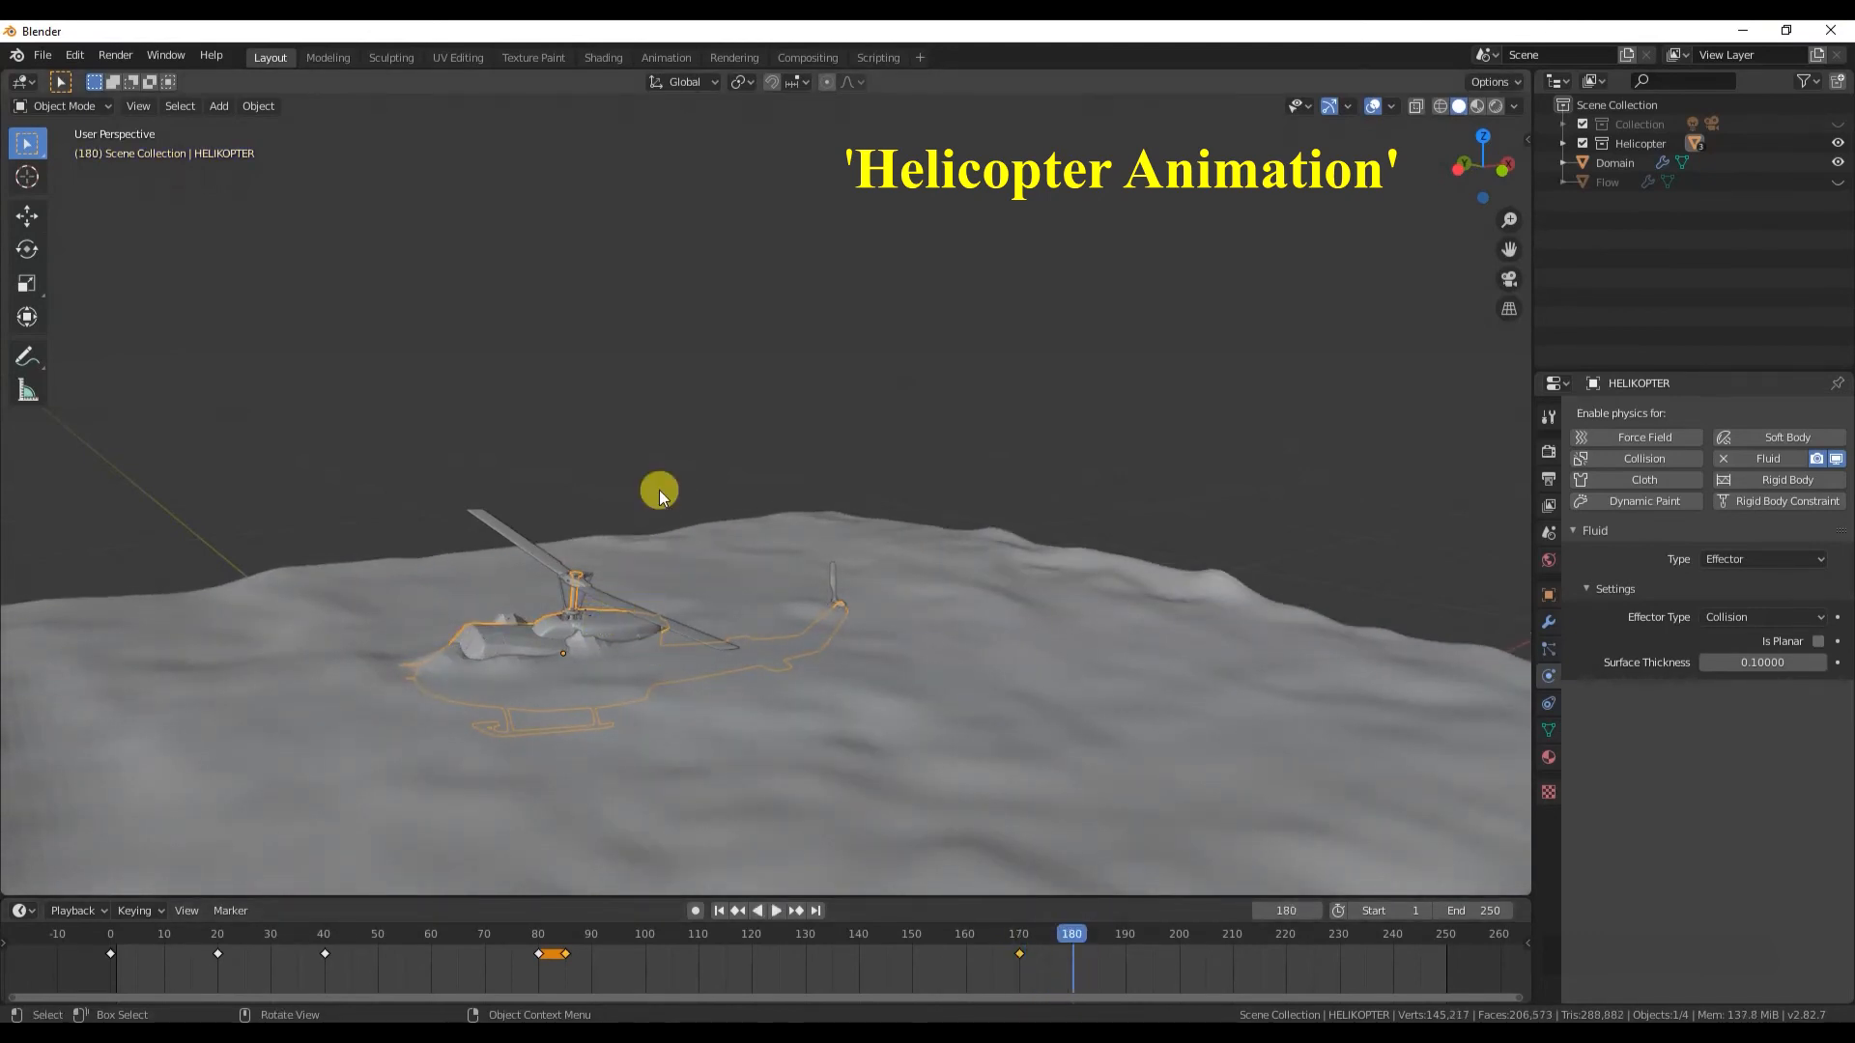
key(g)
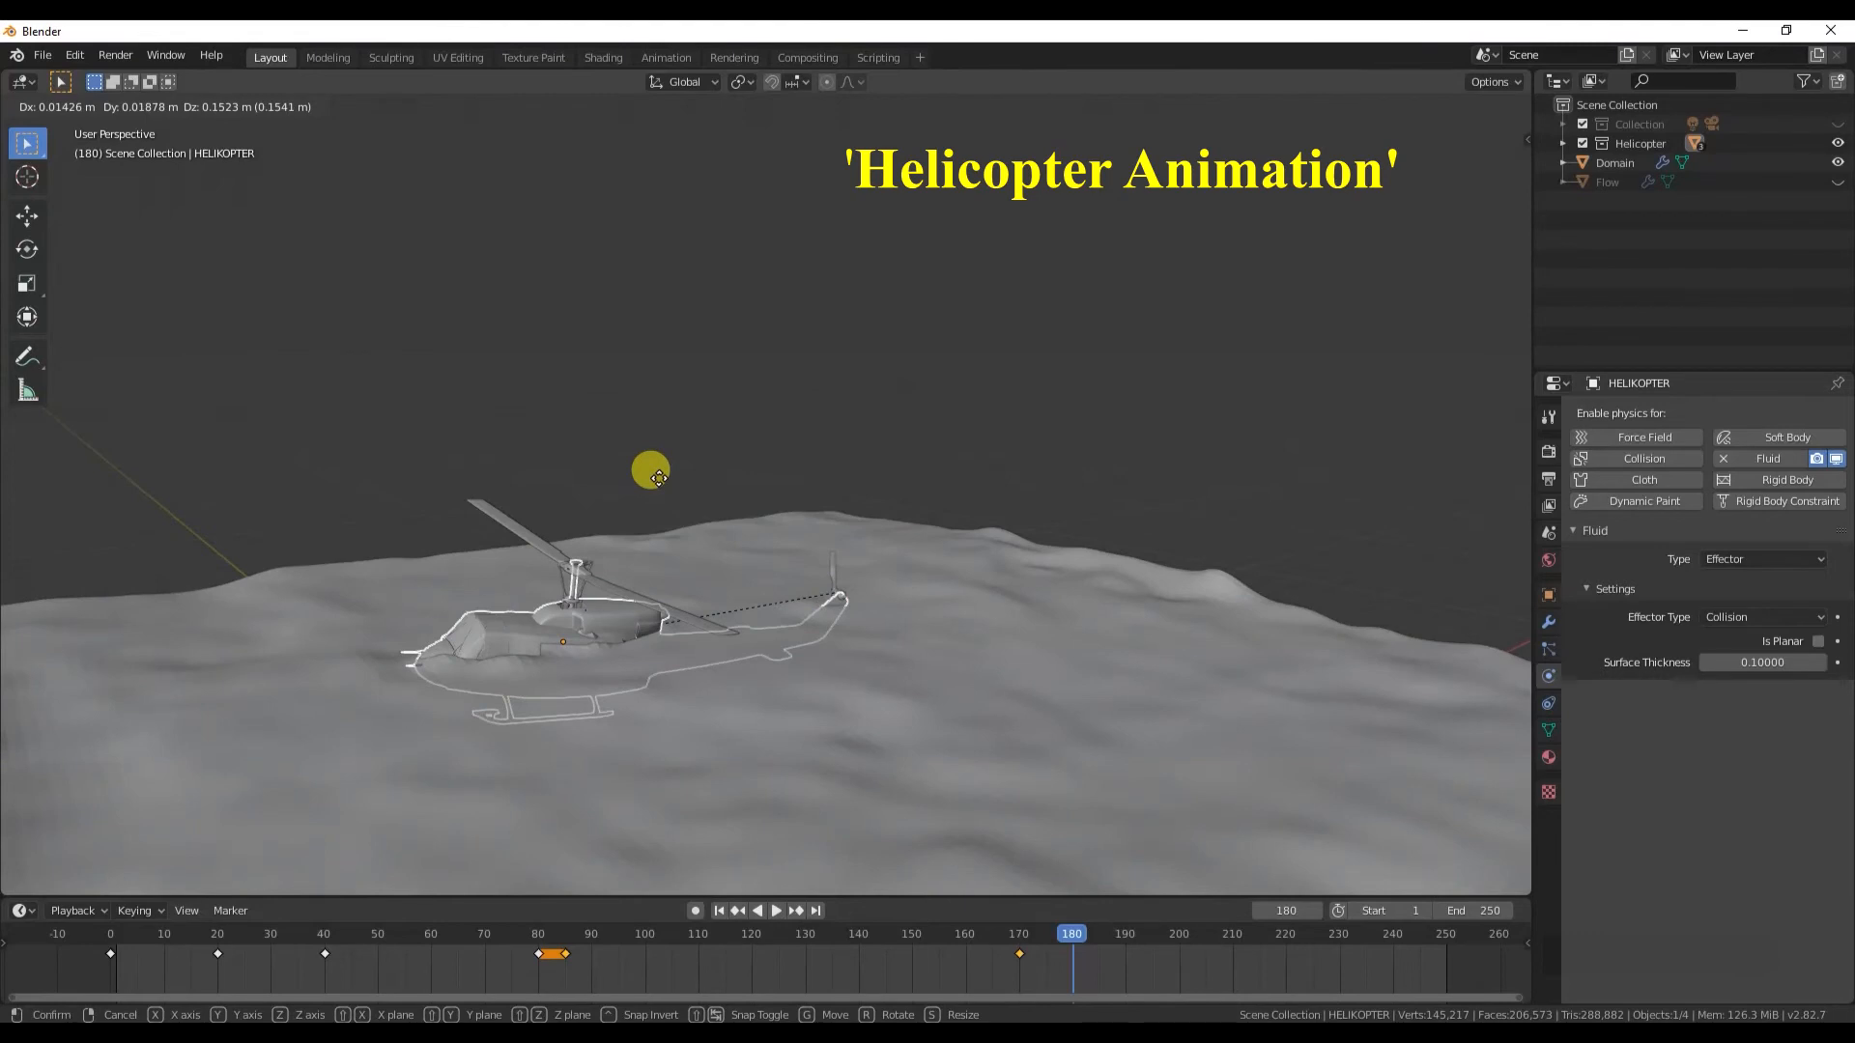
click(658, 479)
key(i)
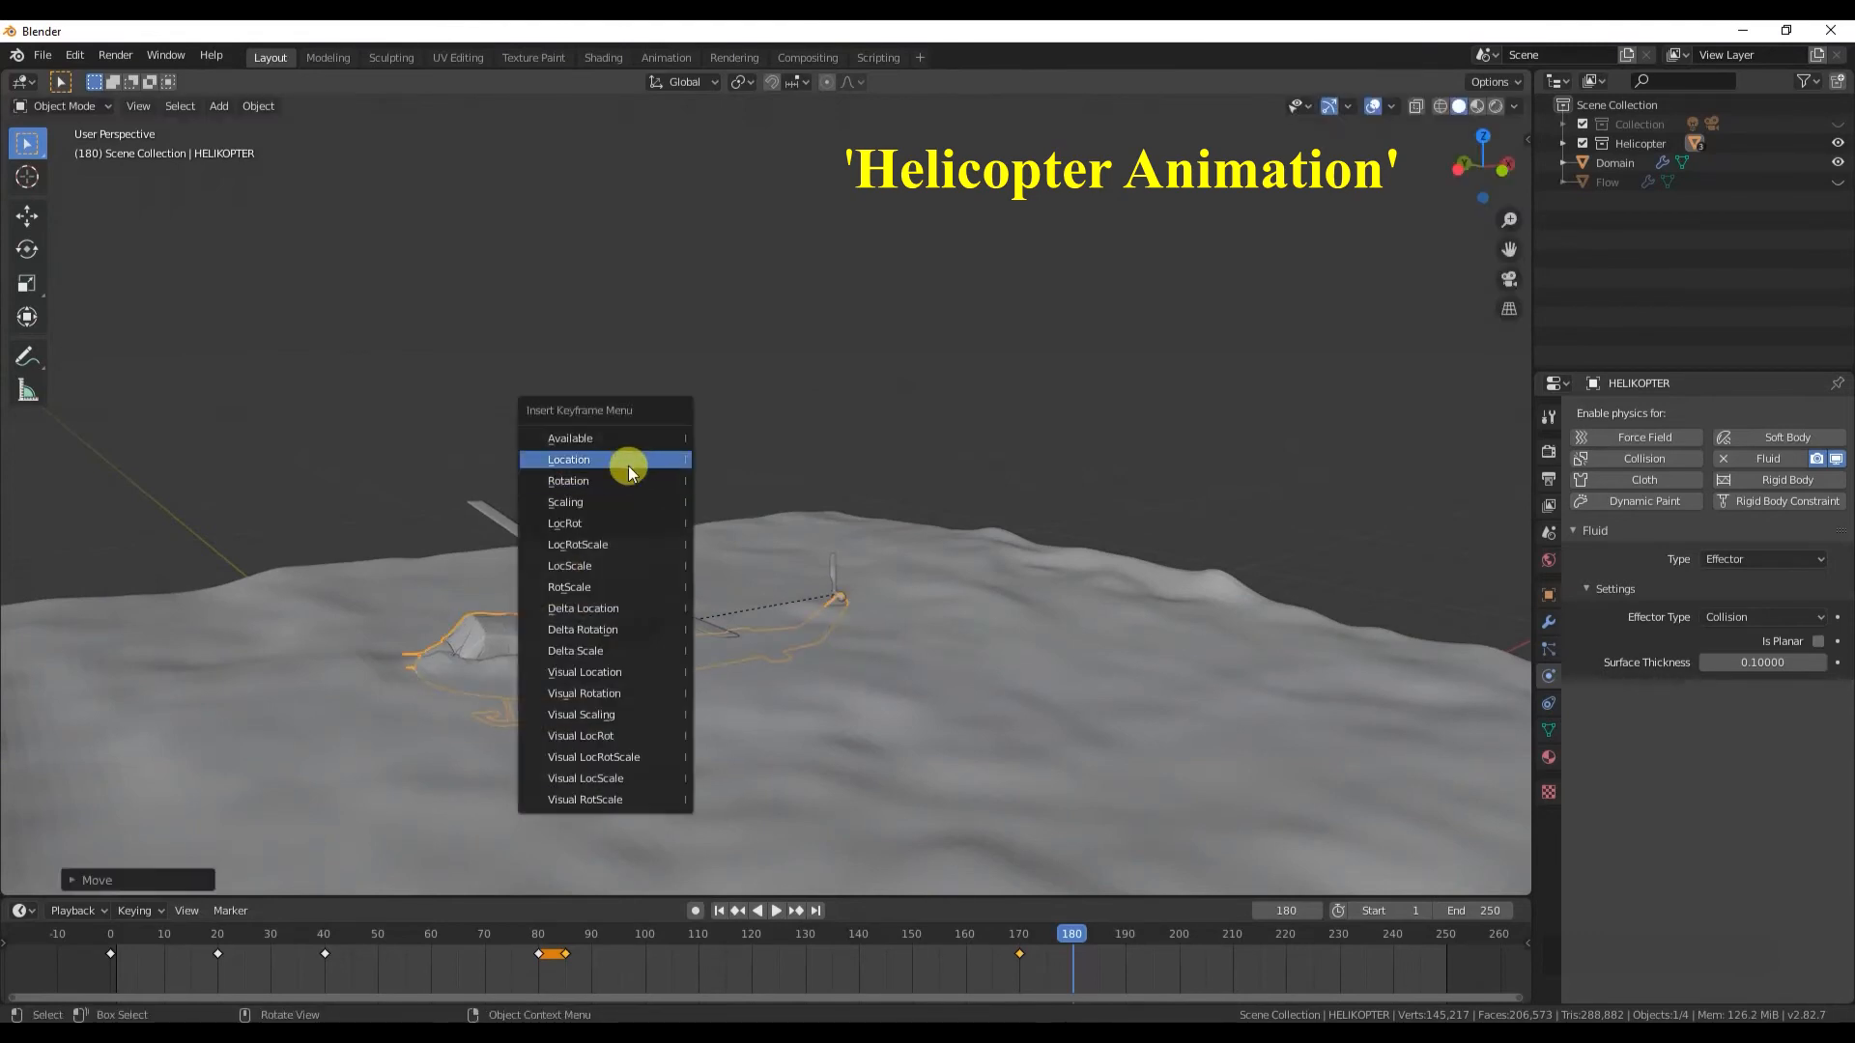
click(624, 477)
- At frame 190, lower the helicopter about 0.08 m, turn it about 6° around Z, and insert location and rotation keyframes
key(space)
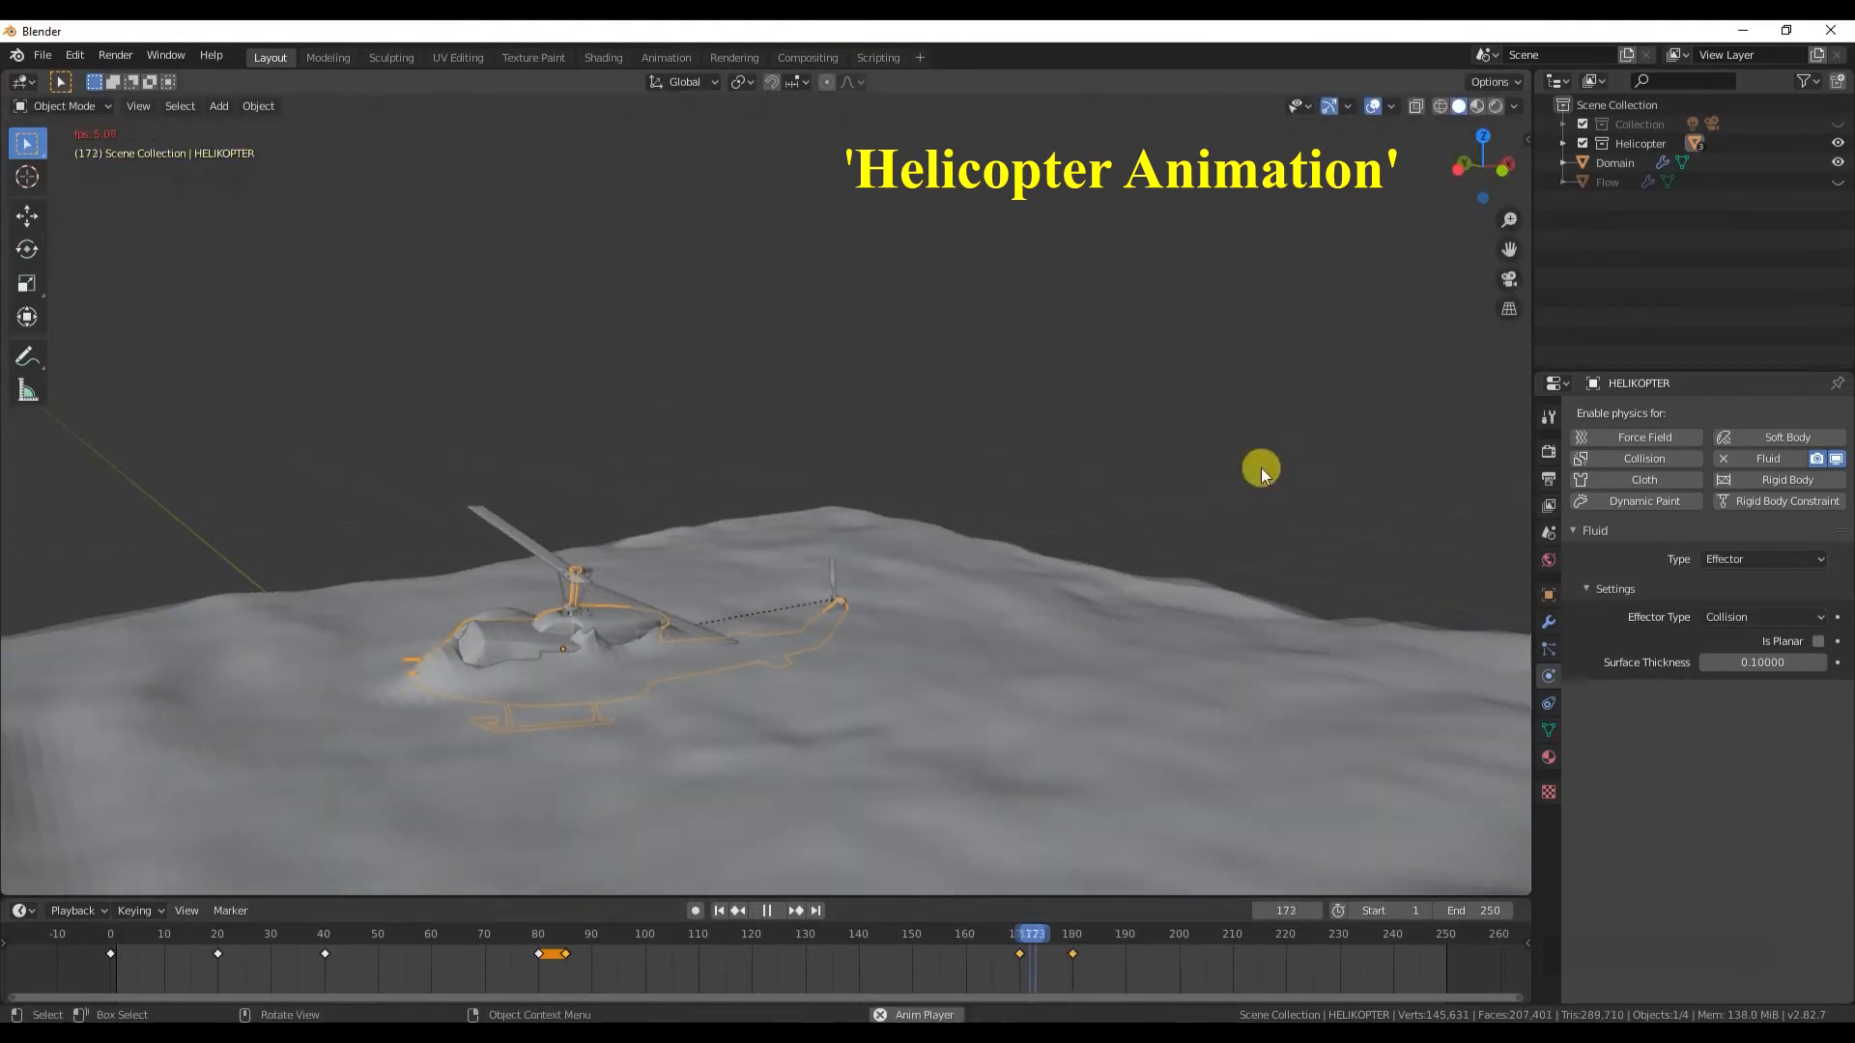
key(space)
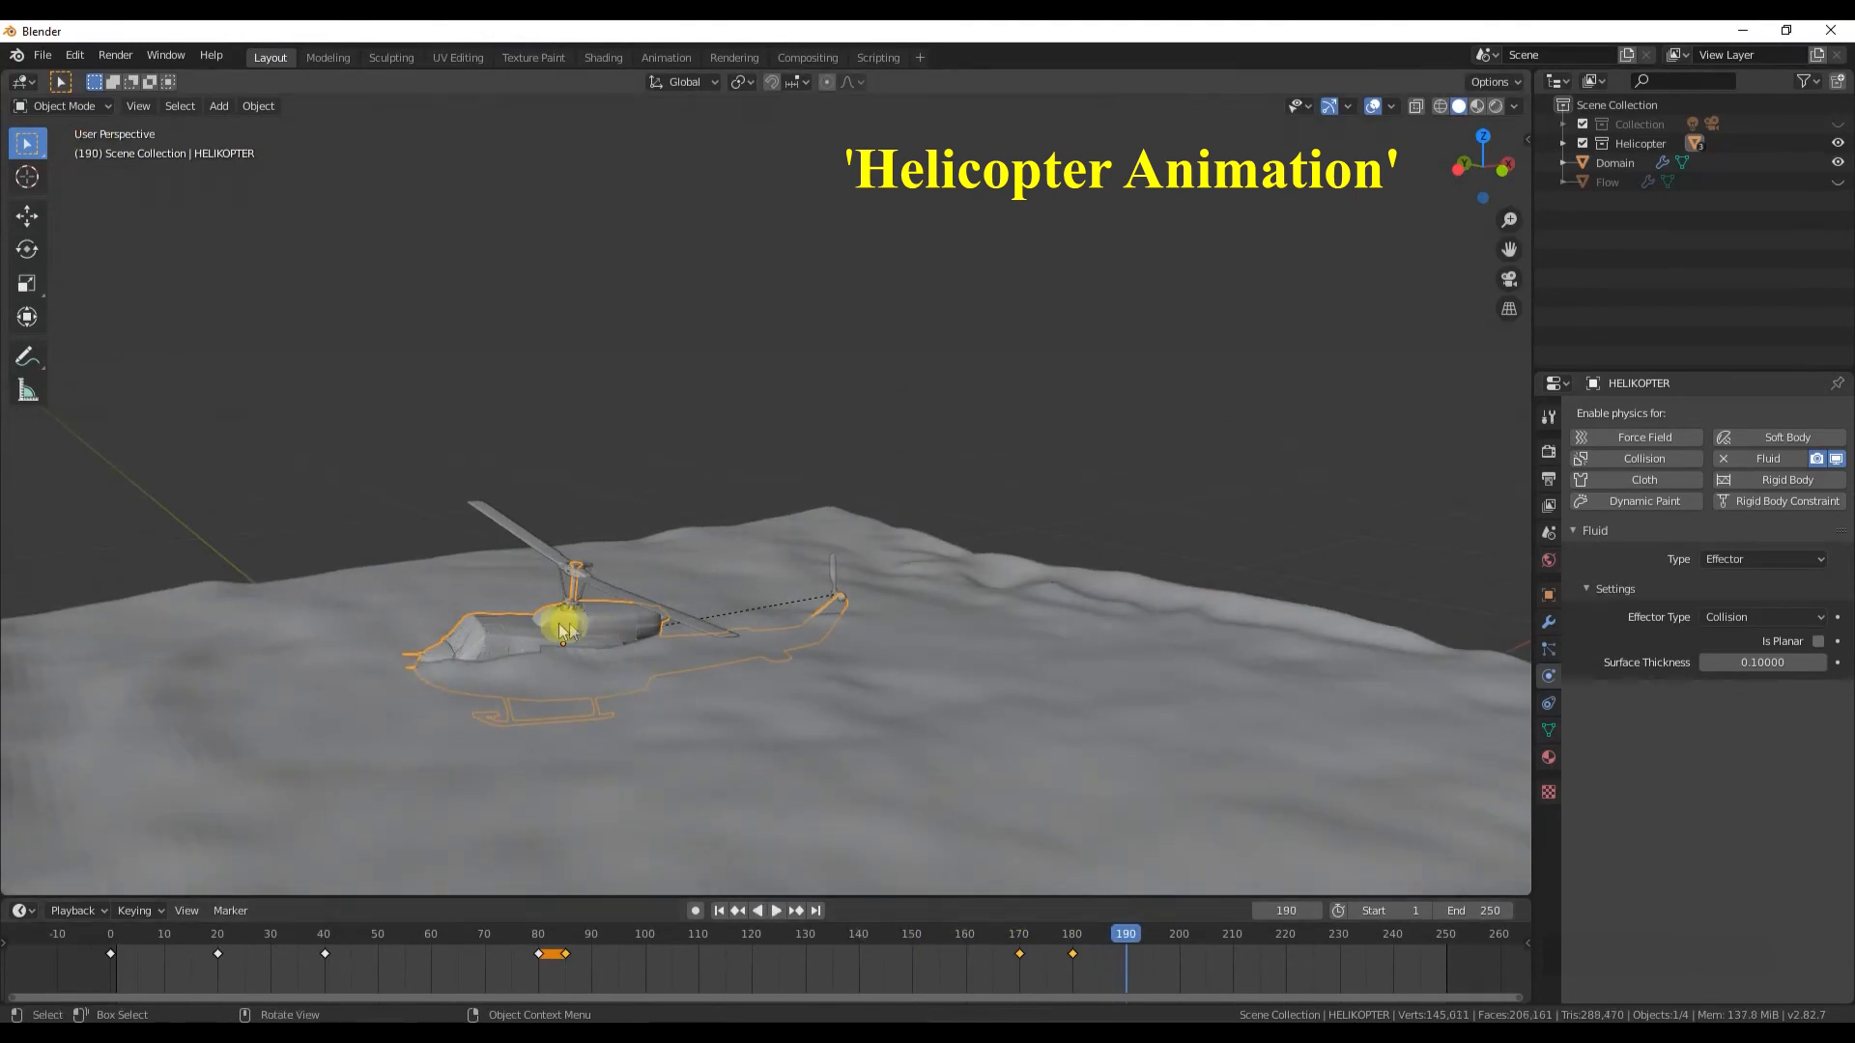
key(g)
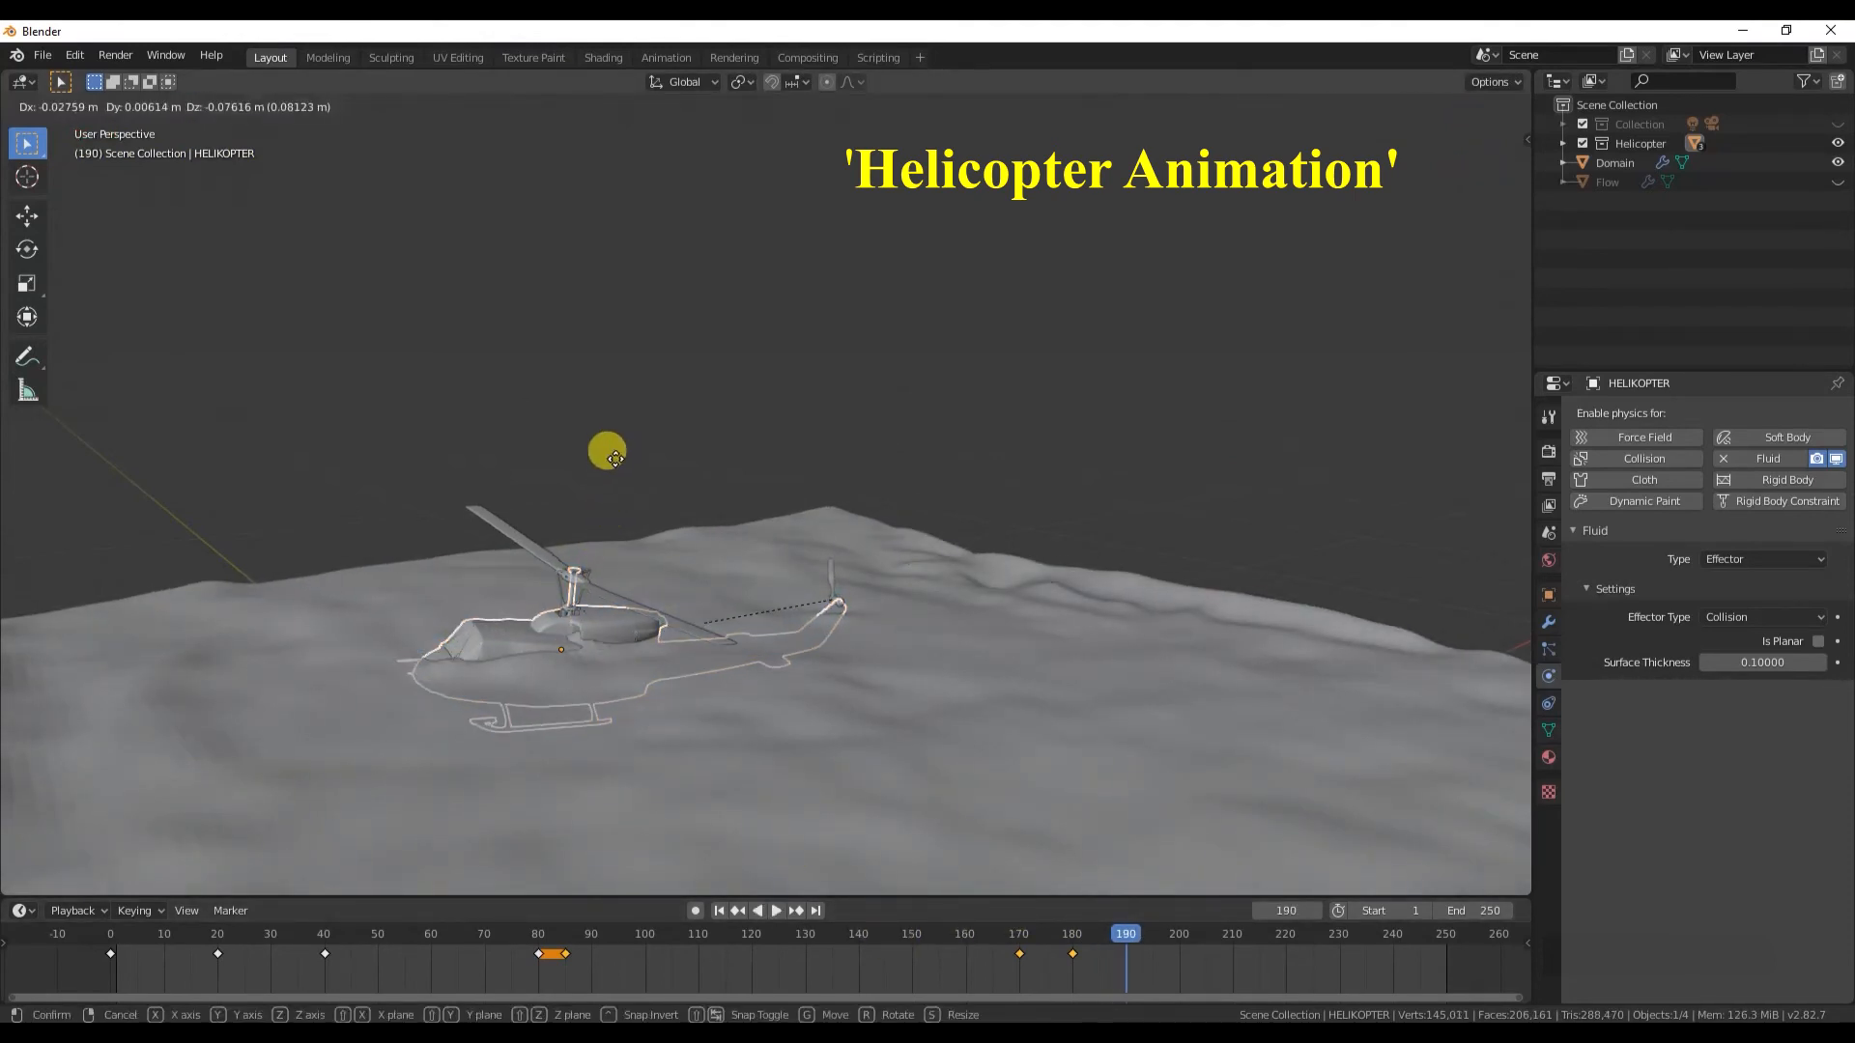
click(617, 460)
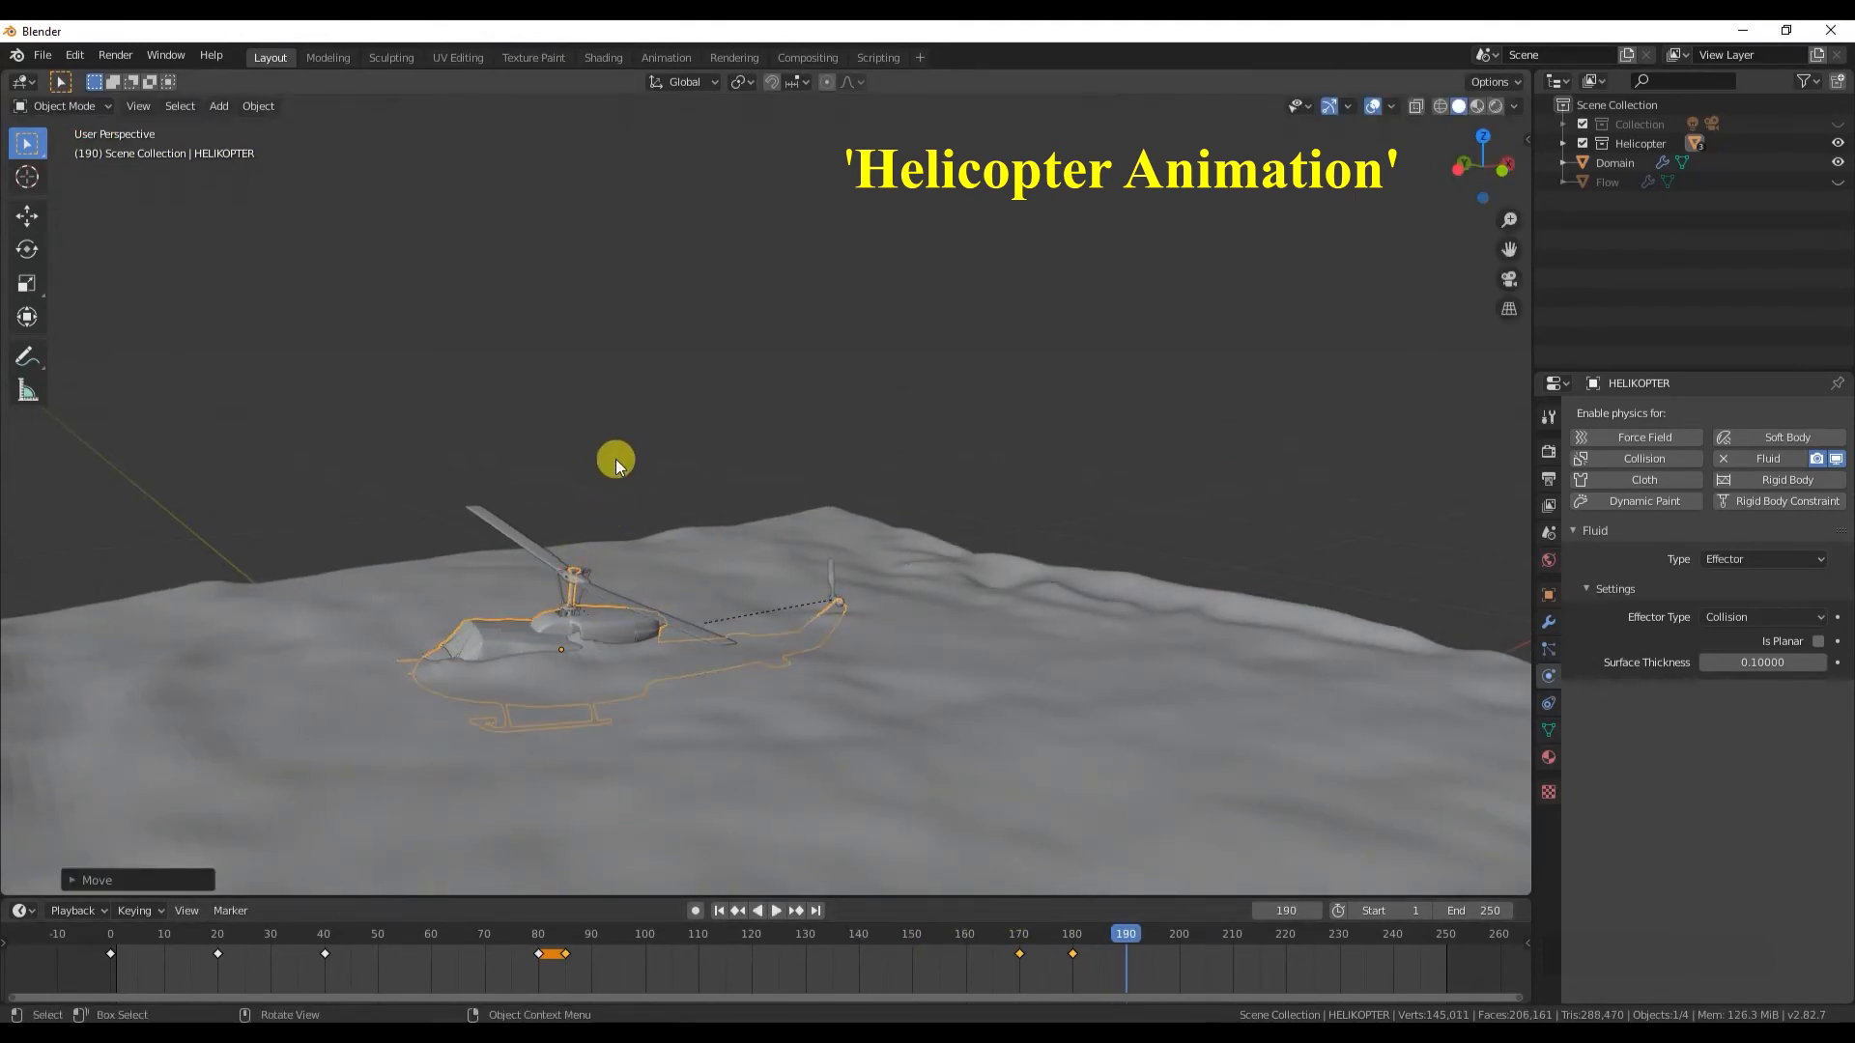
click(27, 248)
drag(537, 668, 543, 669)
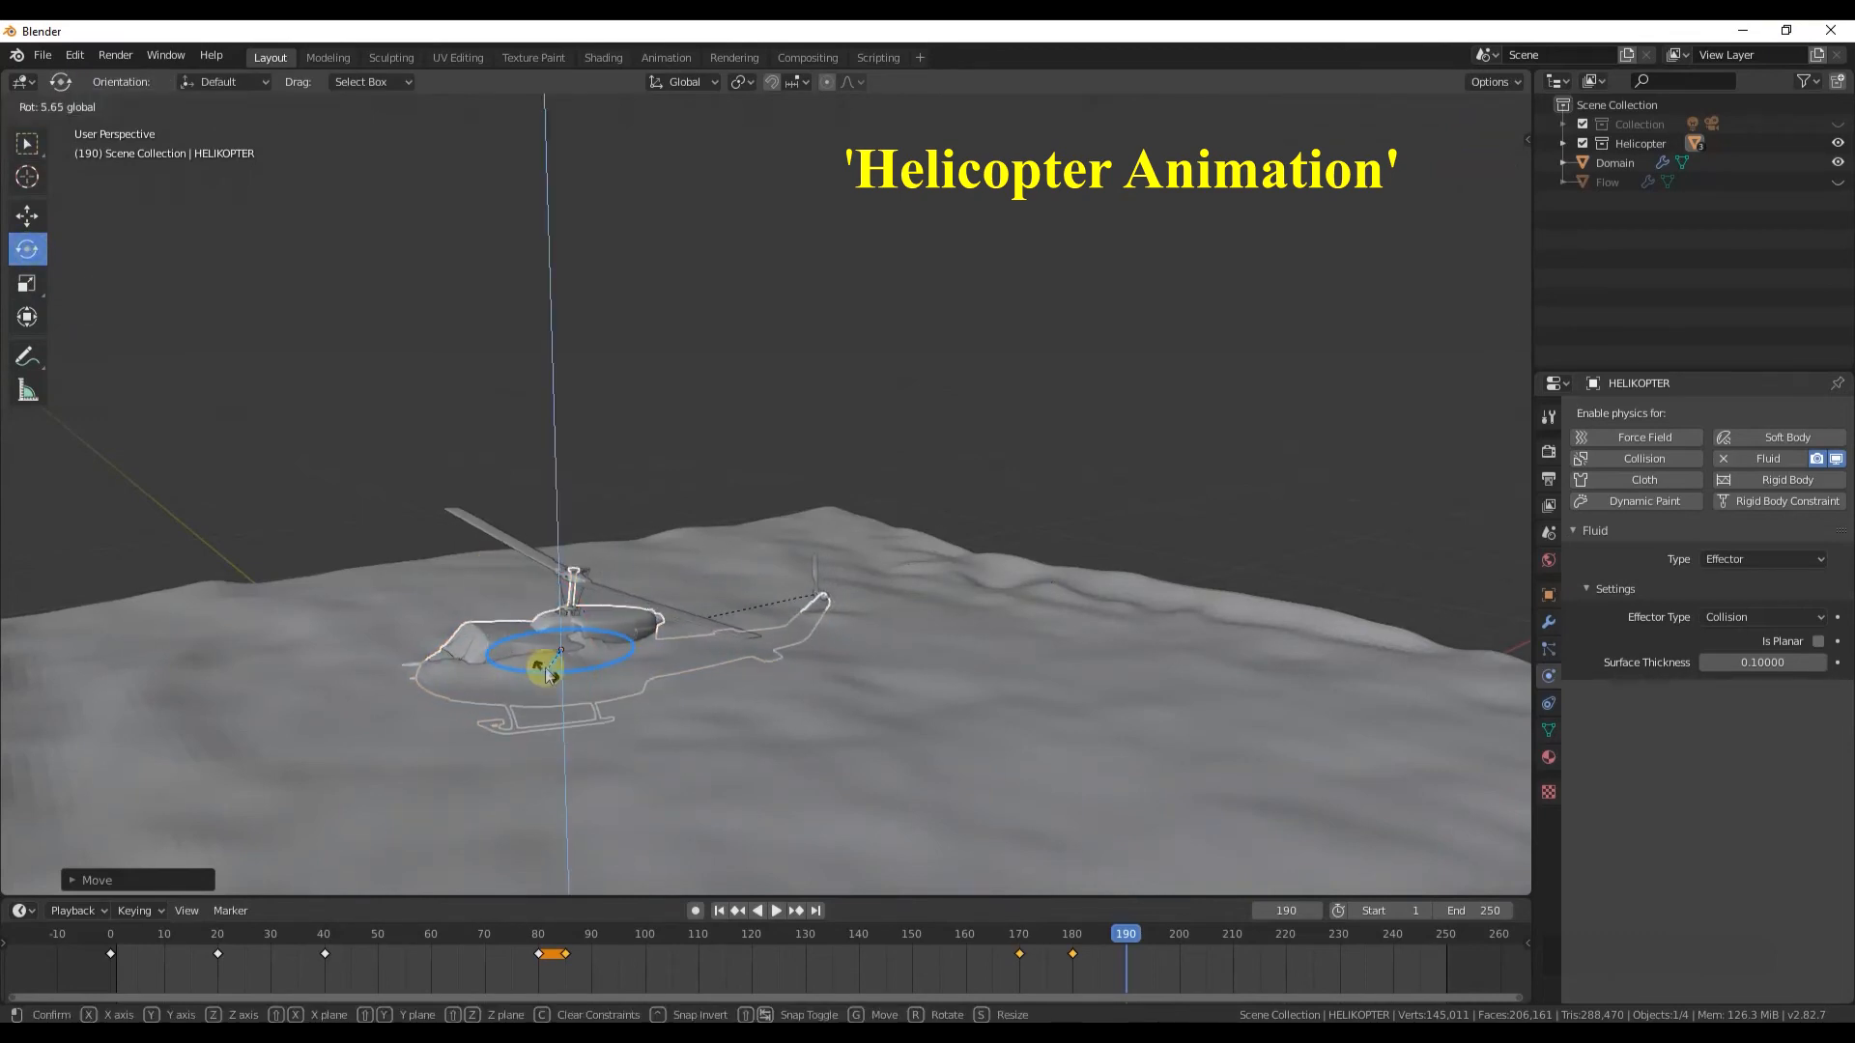
key(i)
click(578, 427)
key(i)
click(568, 429)
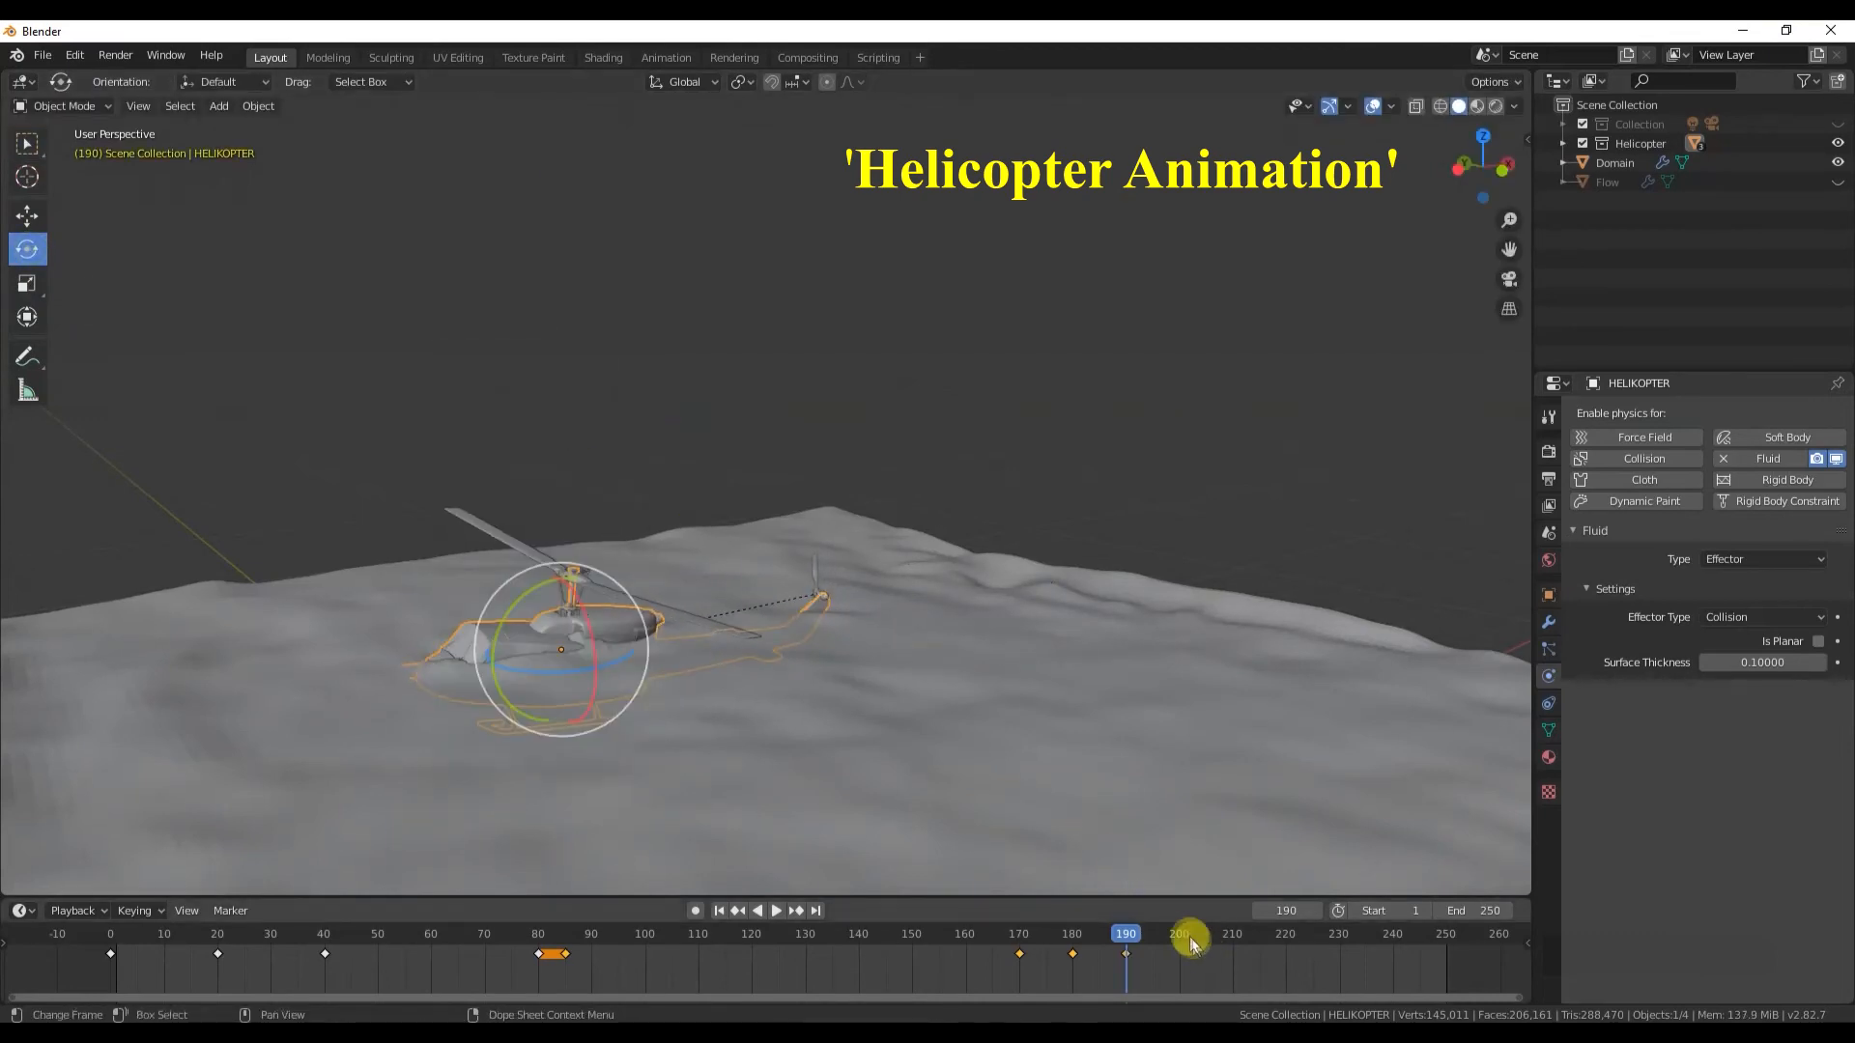
- Play and scrub the animation from about frame 170 to examine the helicopter's bobbing on the water
click(1026, 933)
key(space)
click(1148, 278)
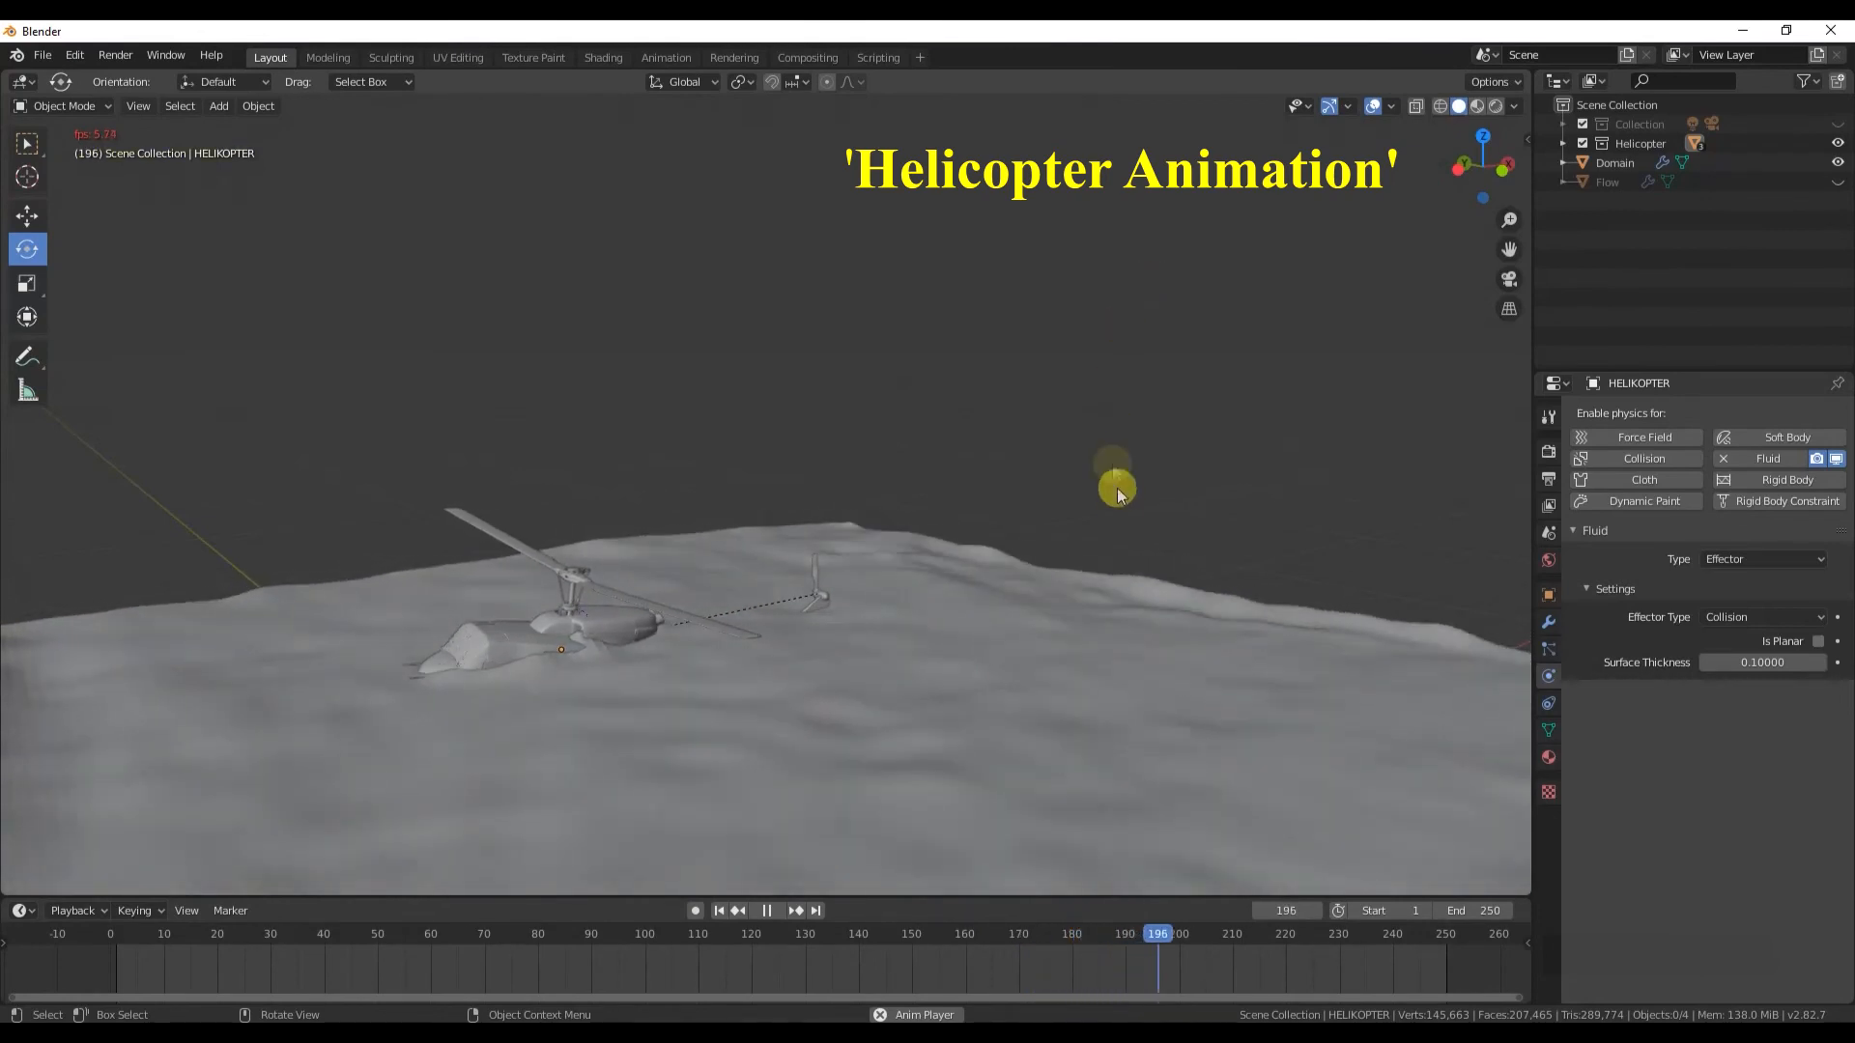
key(space)
drag(1208, 934, 1233, 935)
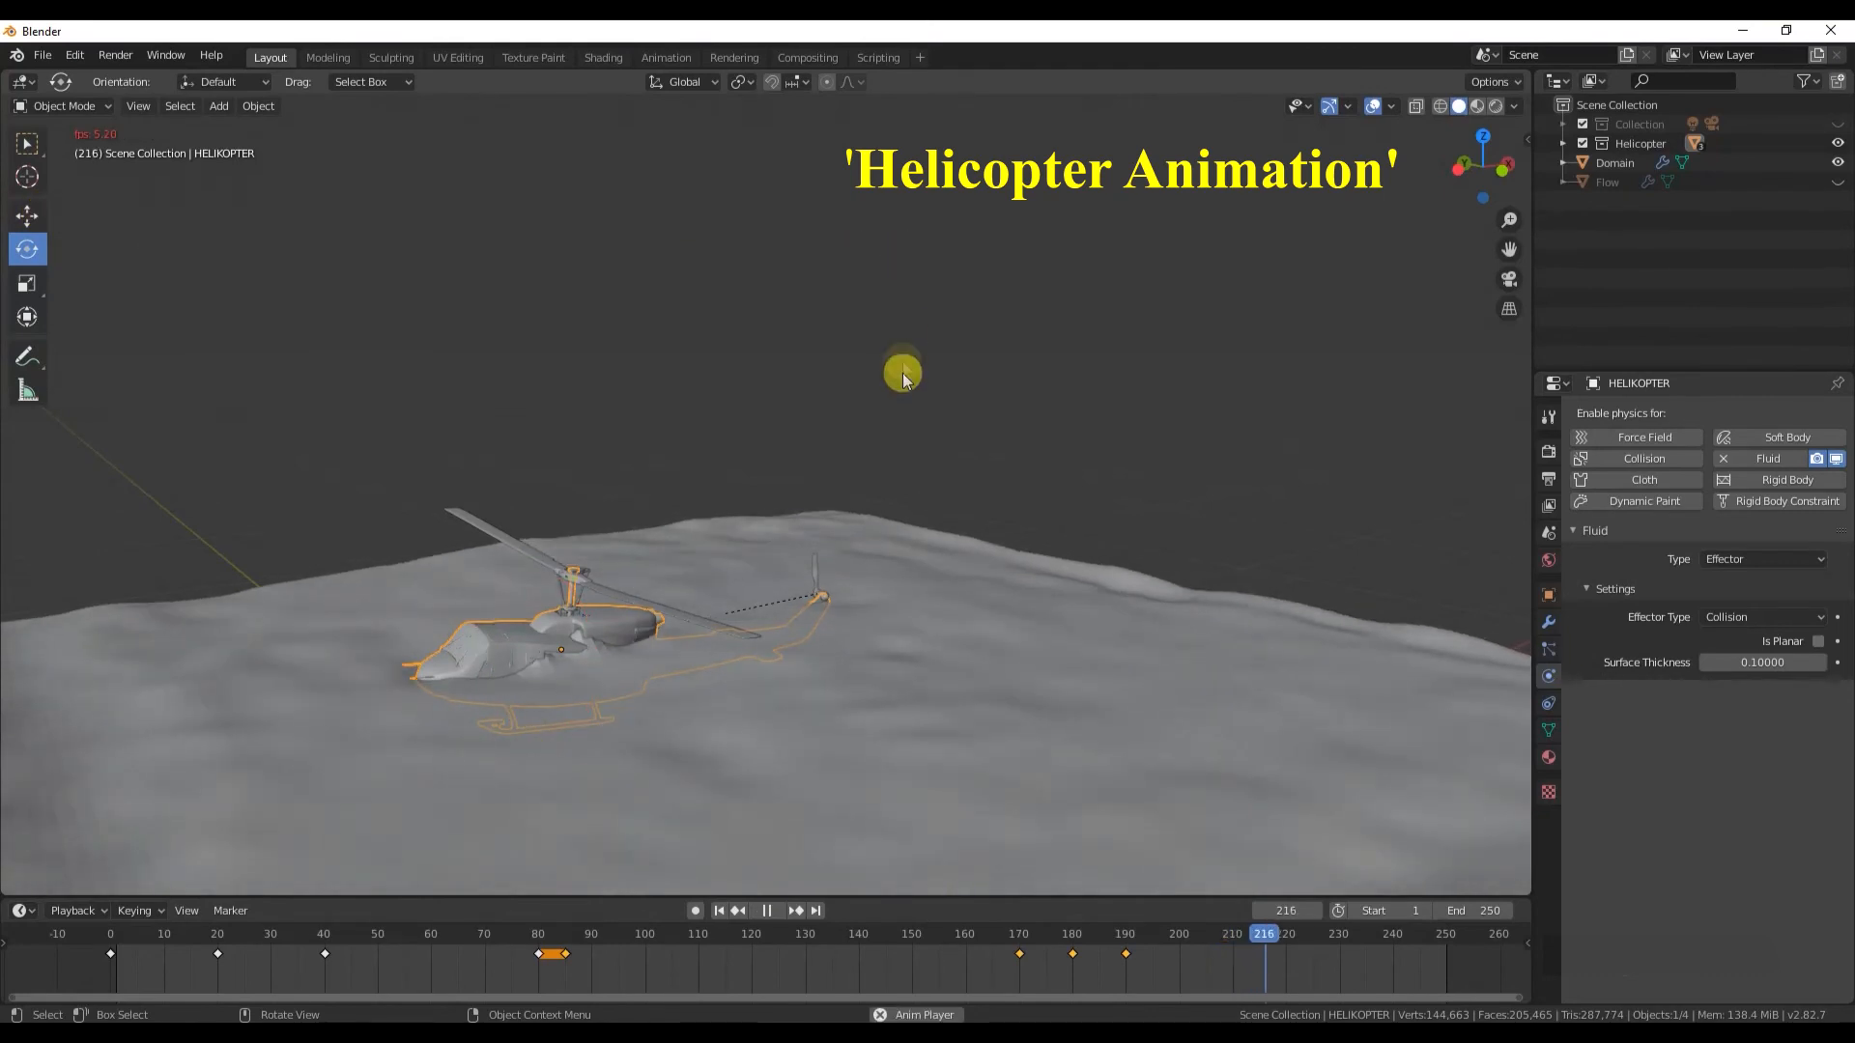
drag(1126, 934, 1073, 938)
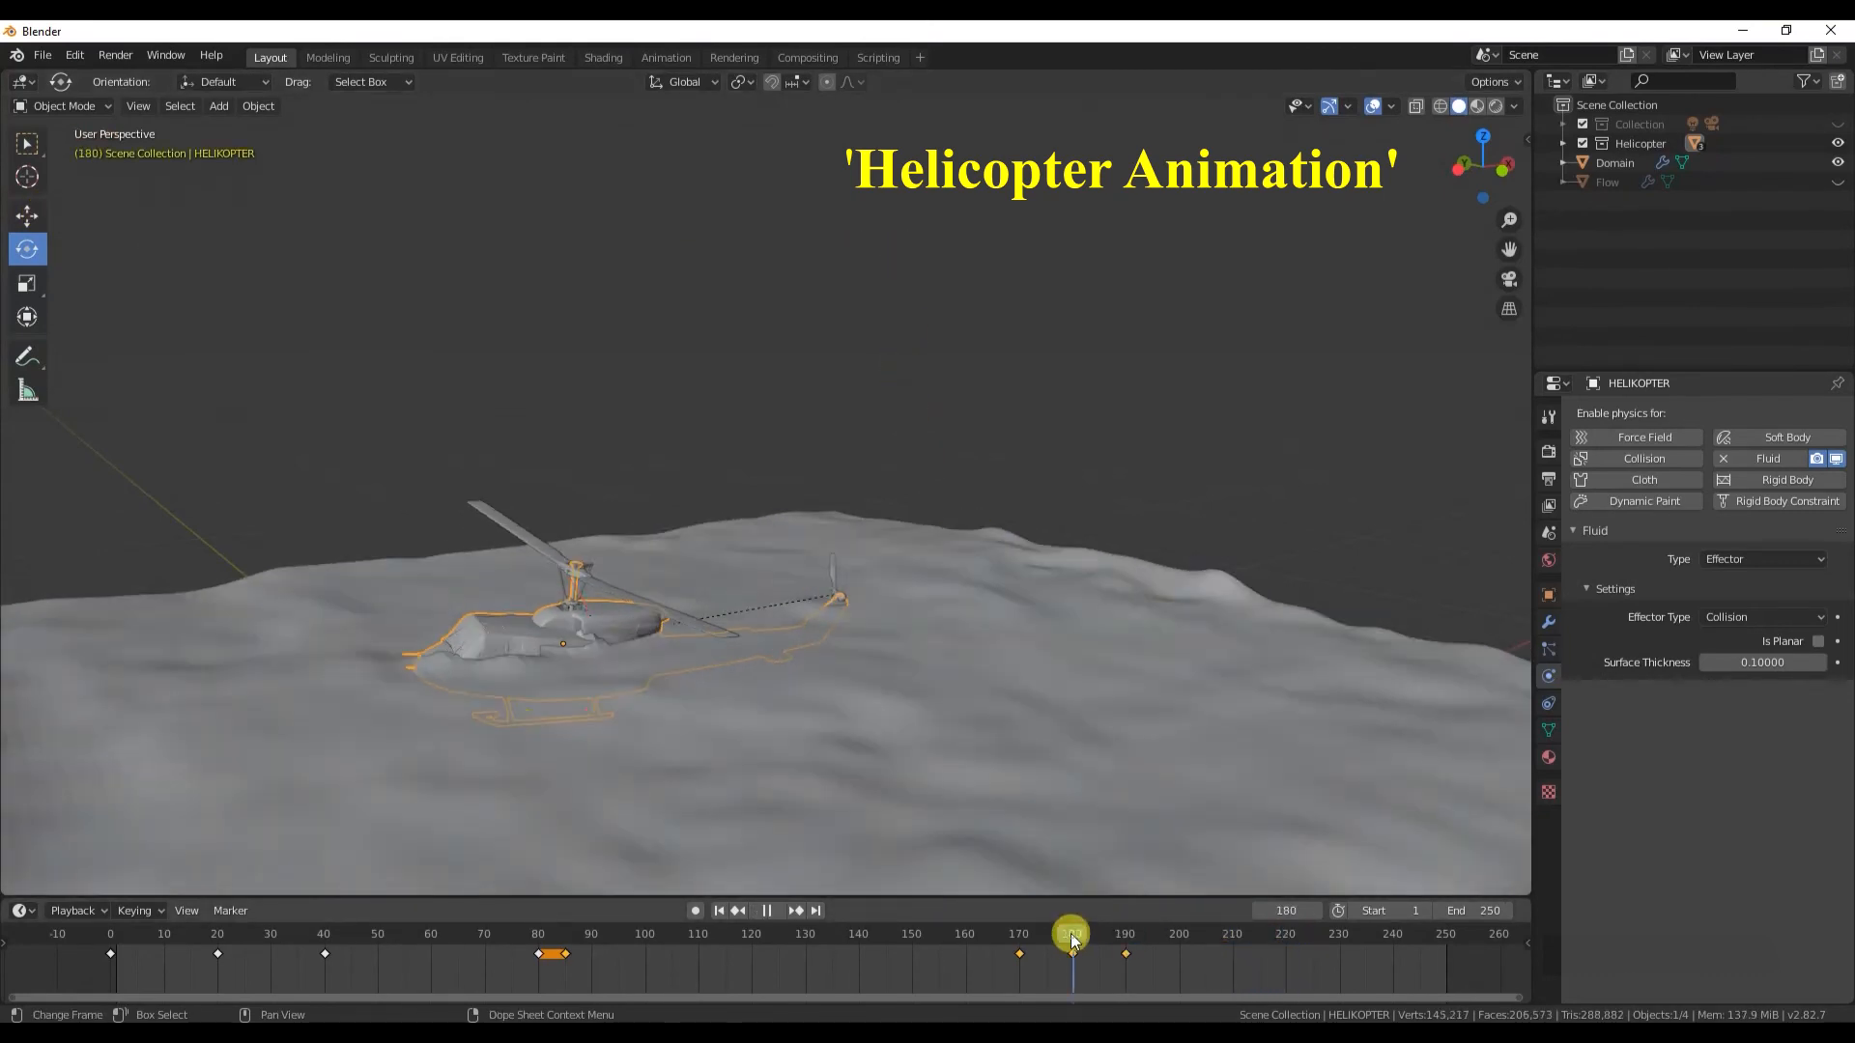
click(1128, 936)
- At frame 220, raise the helicopter slightly, turn it further around Z, and insert location and rotation keyframes
click(1285, 935)
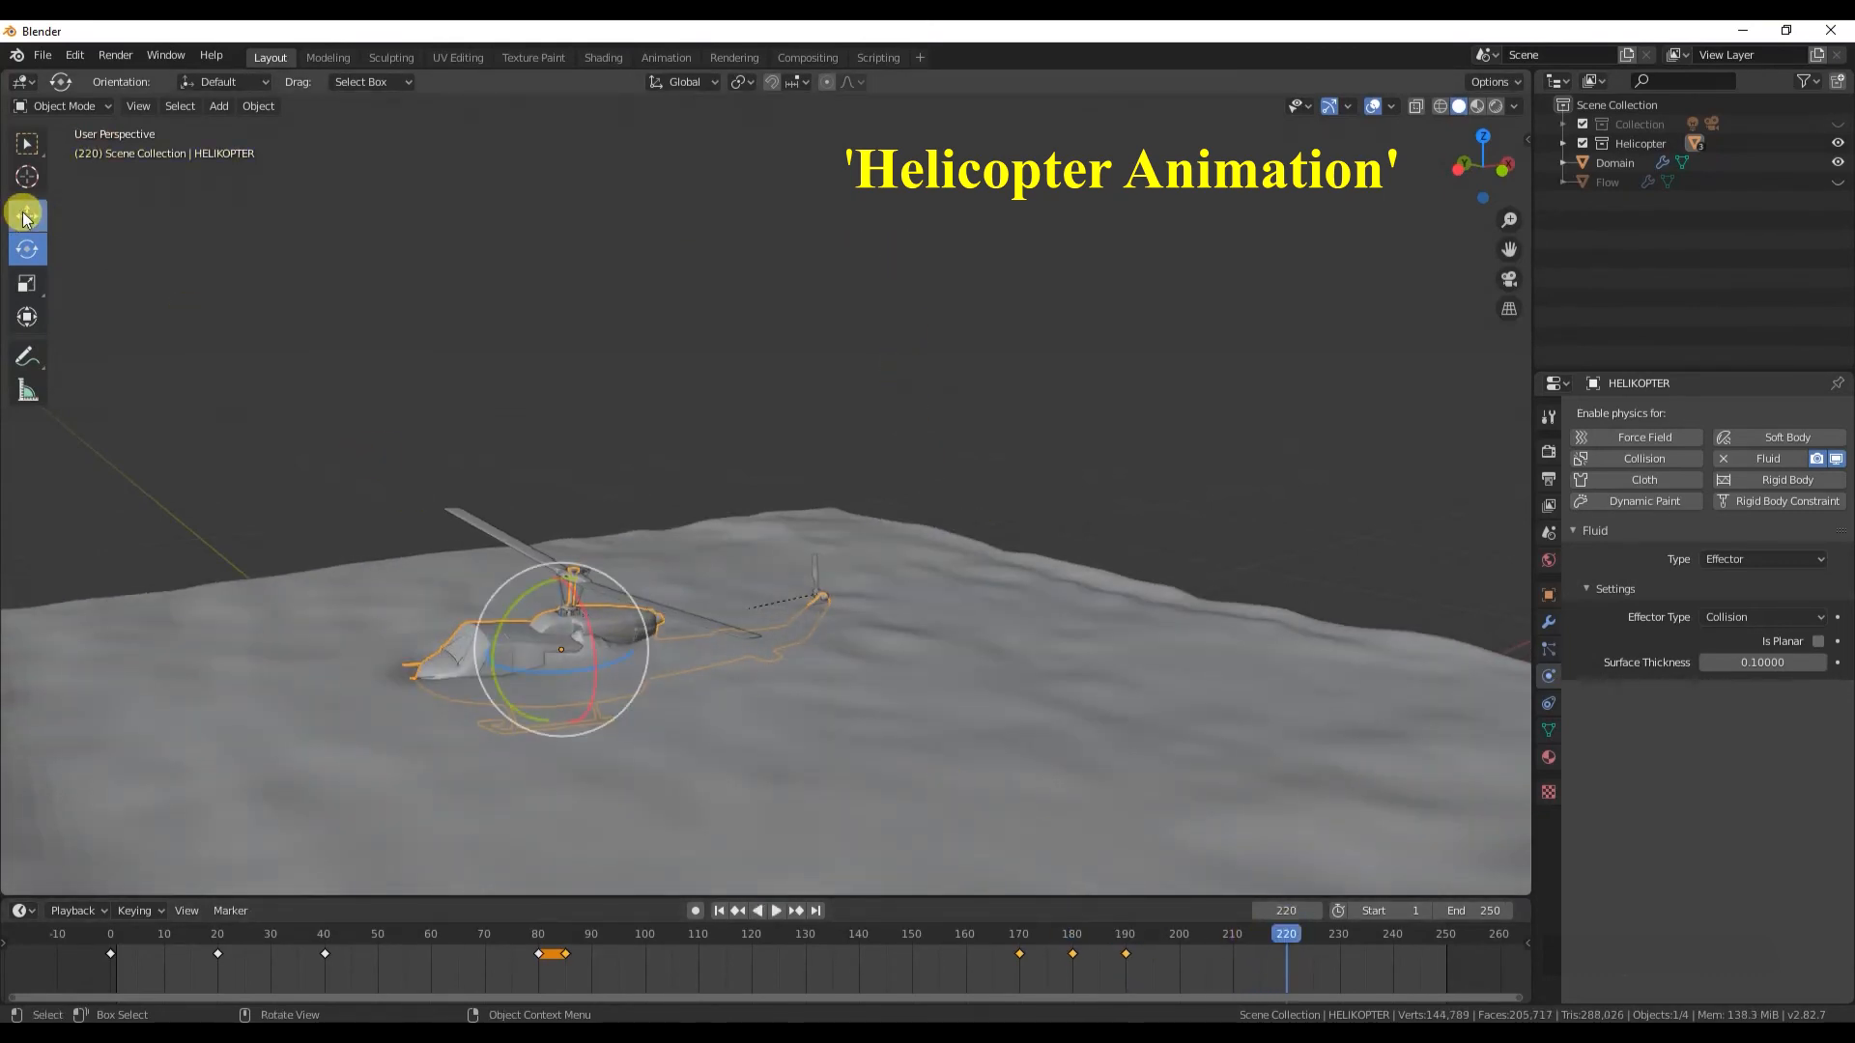
drag(575, 586, 556, 547)
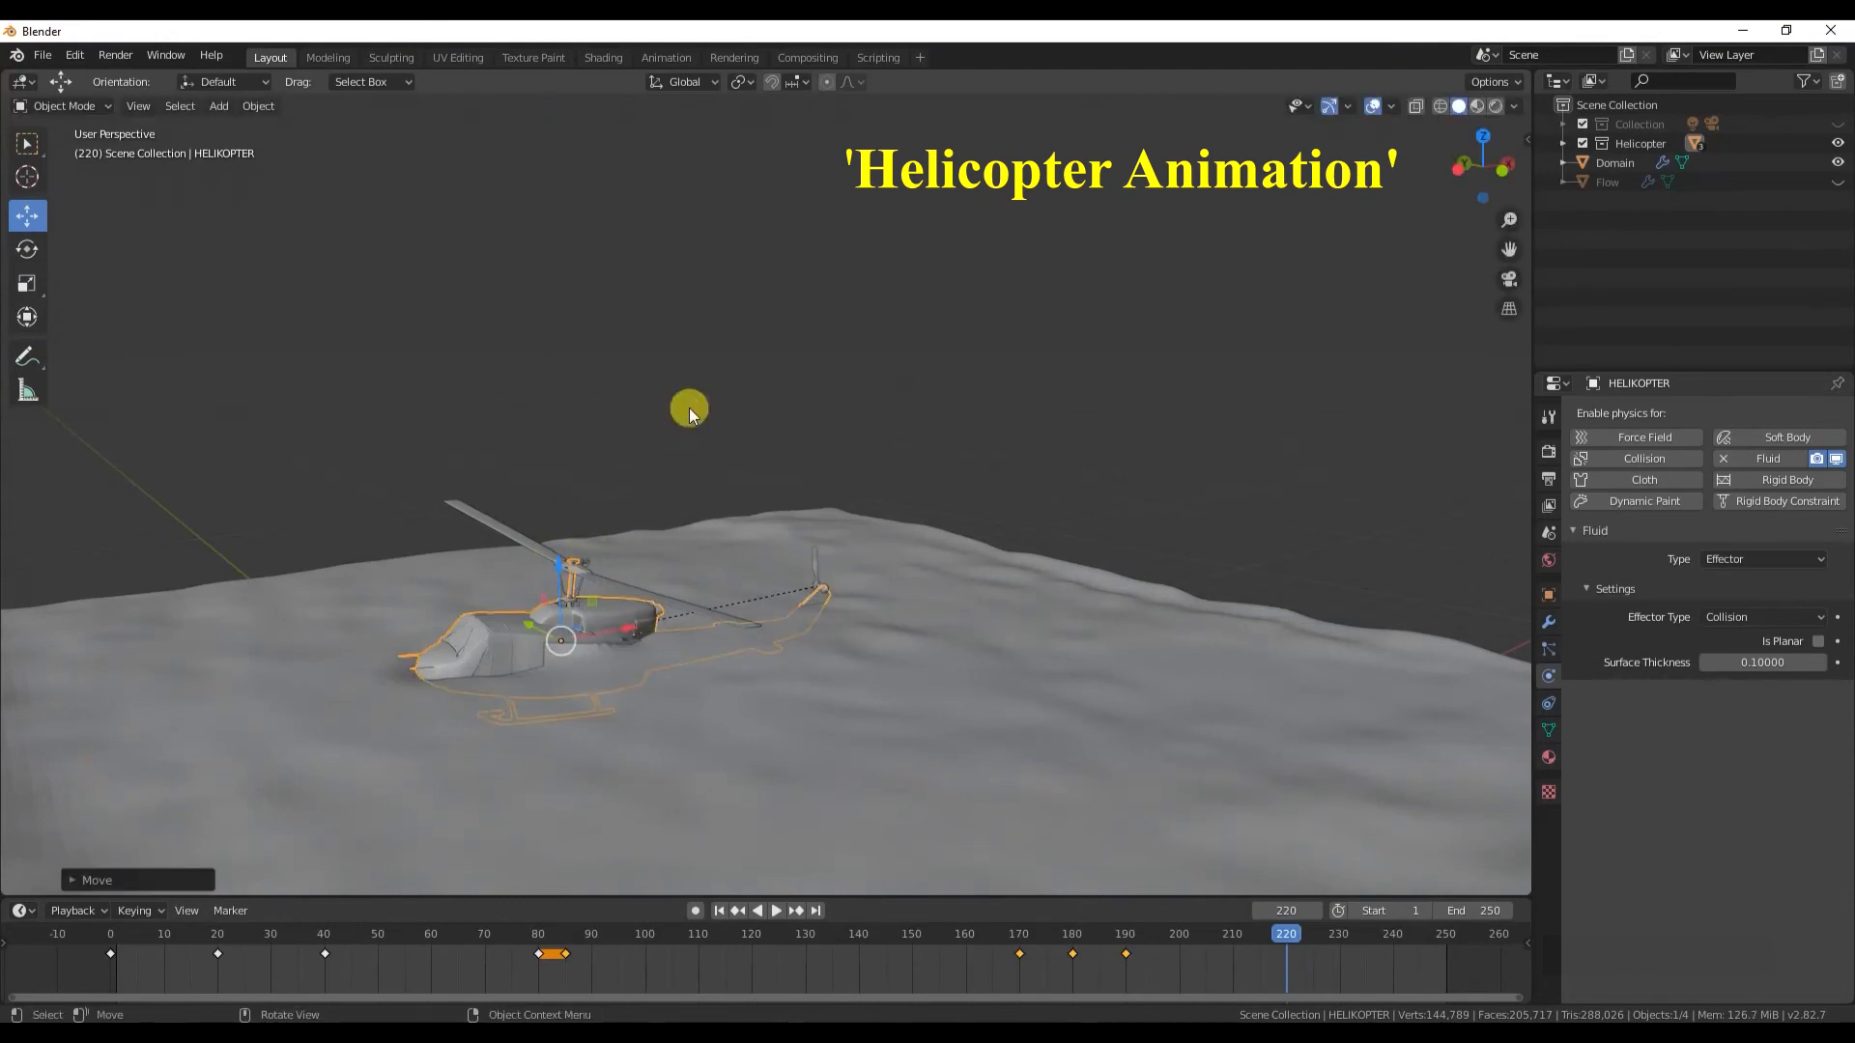
drag(543, 663, 509, 604)
key(i)
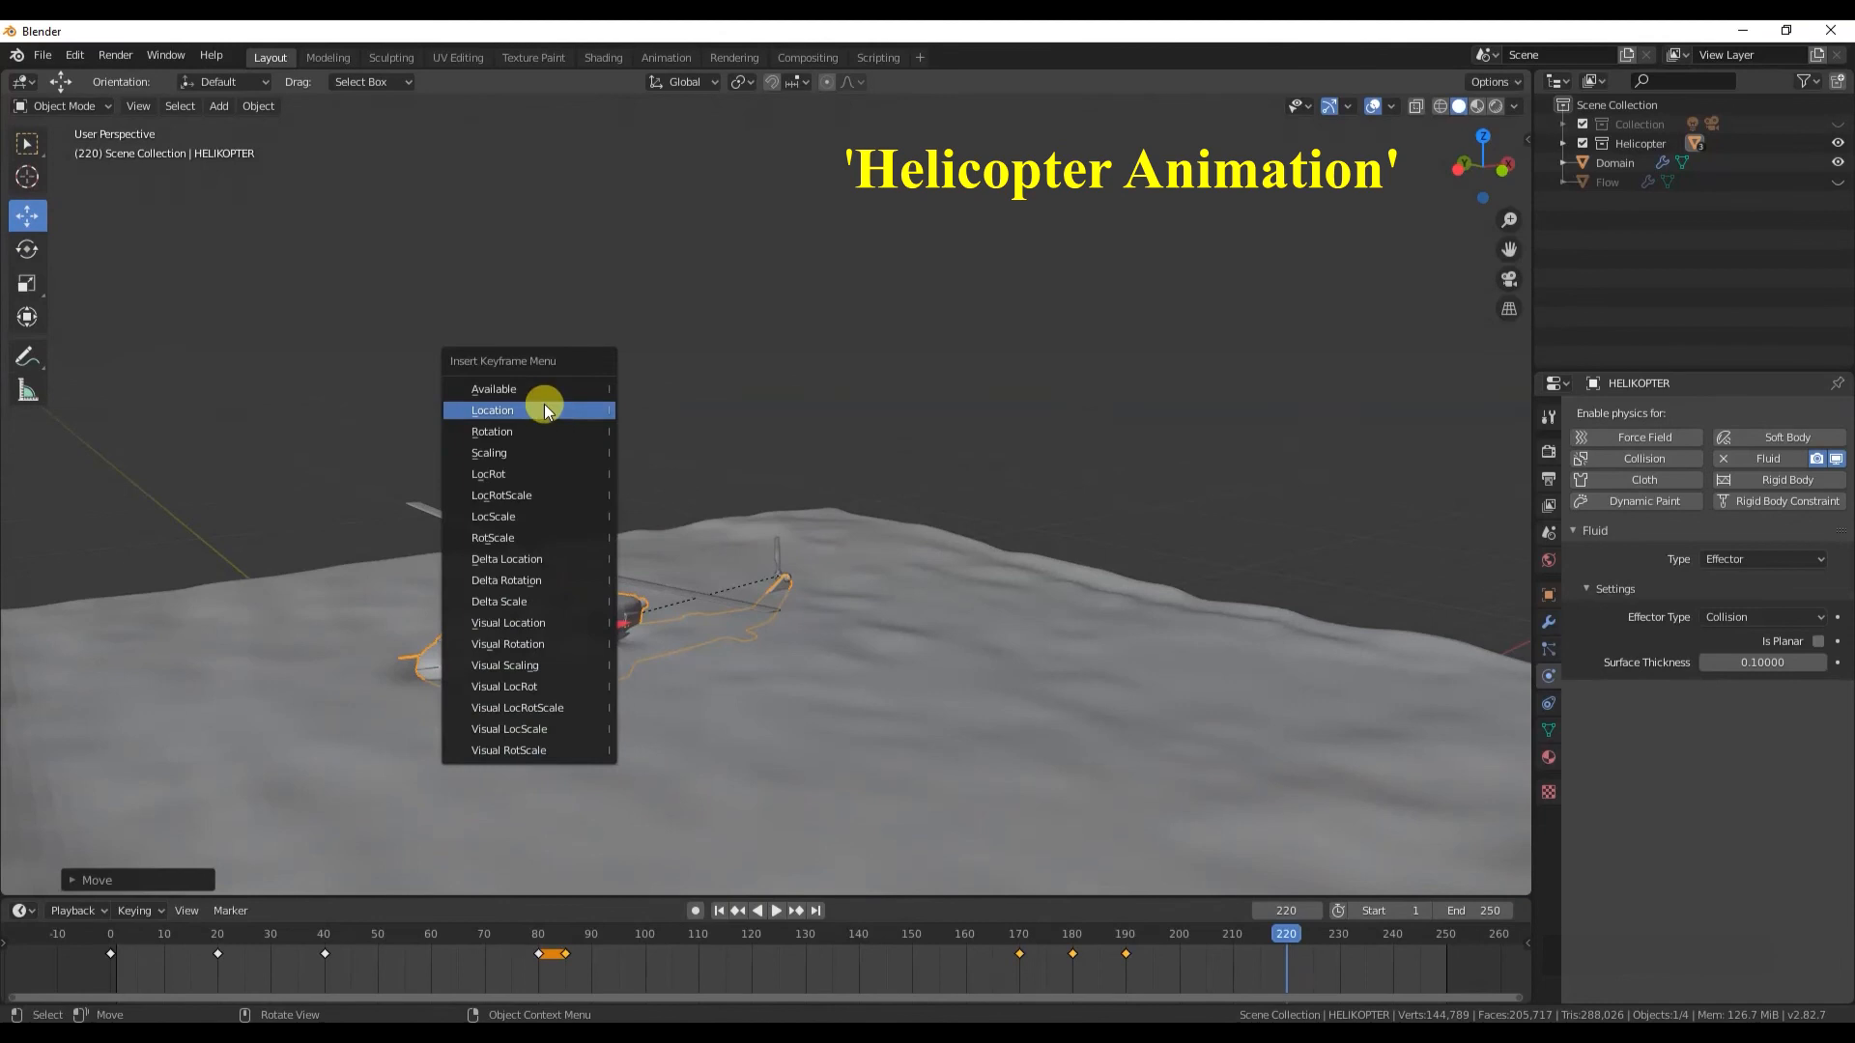
click(503, 429)
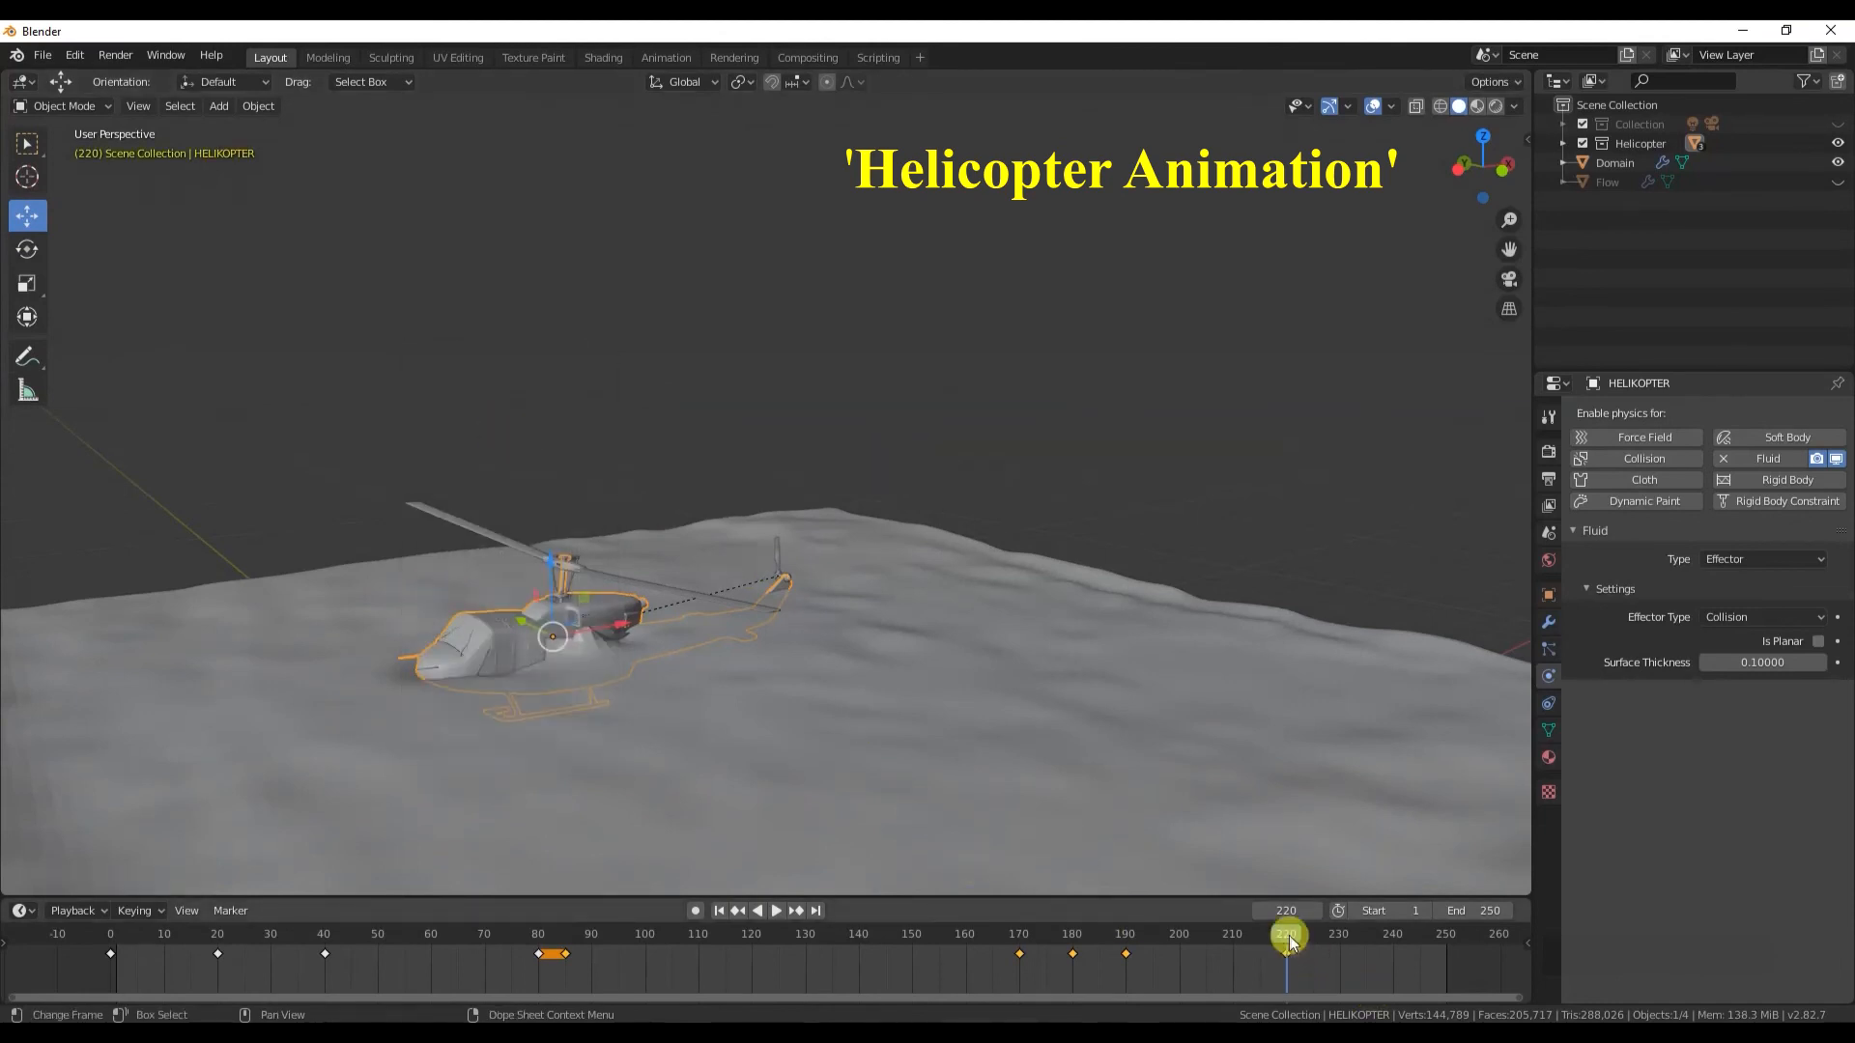
- At frame 250, lower the helicopter slightly, turn it further around Z, and insert location and rotation keyframes
key(space)
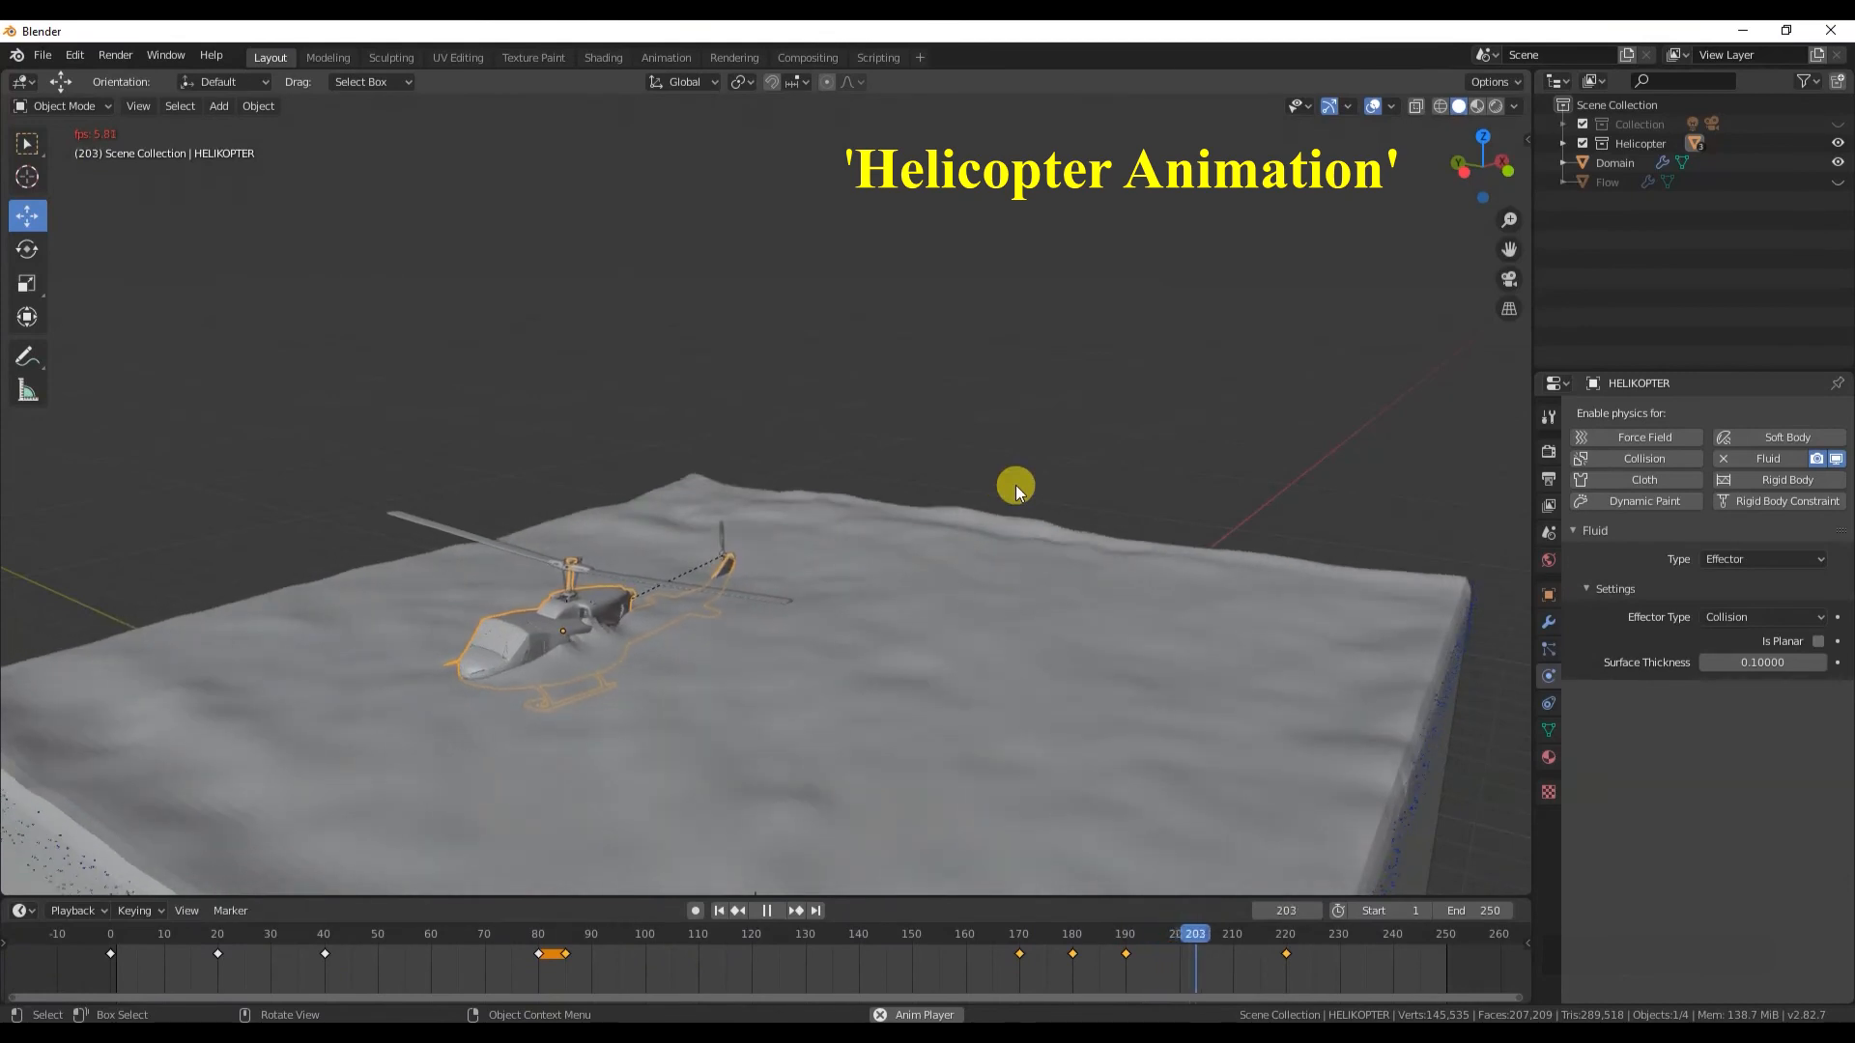
click(1452, 939)
drag(550, 544, 548, 556)
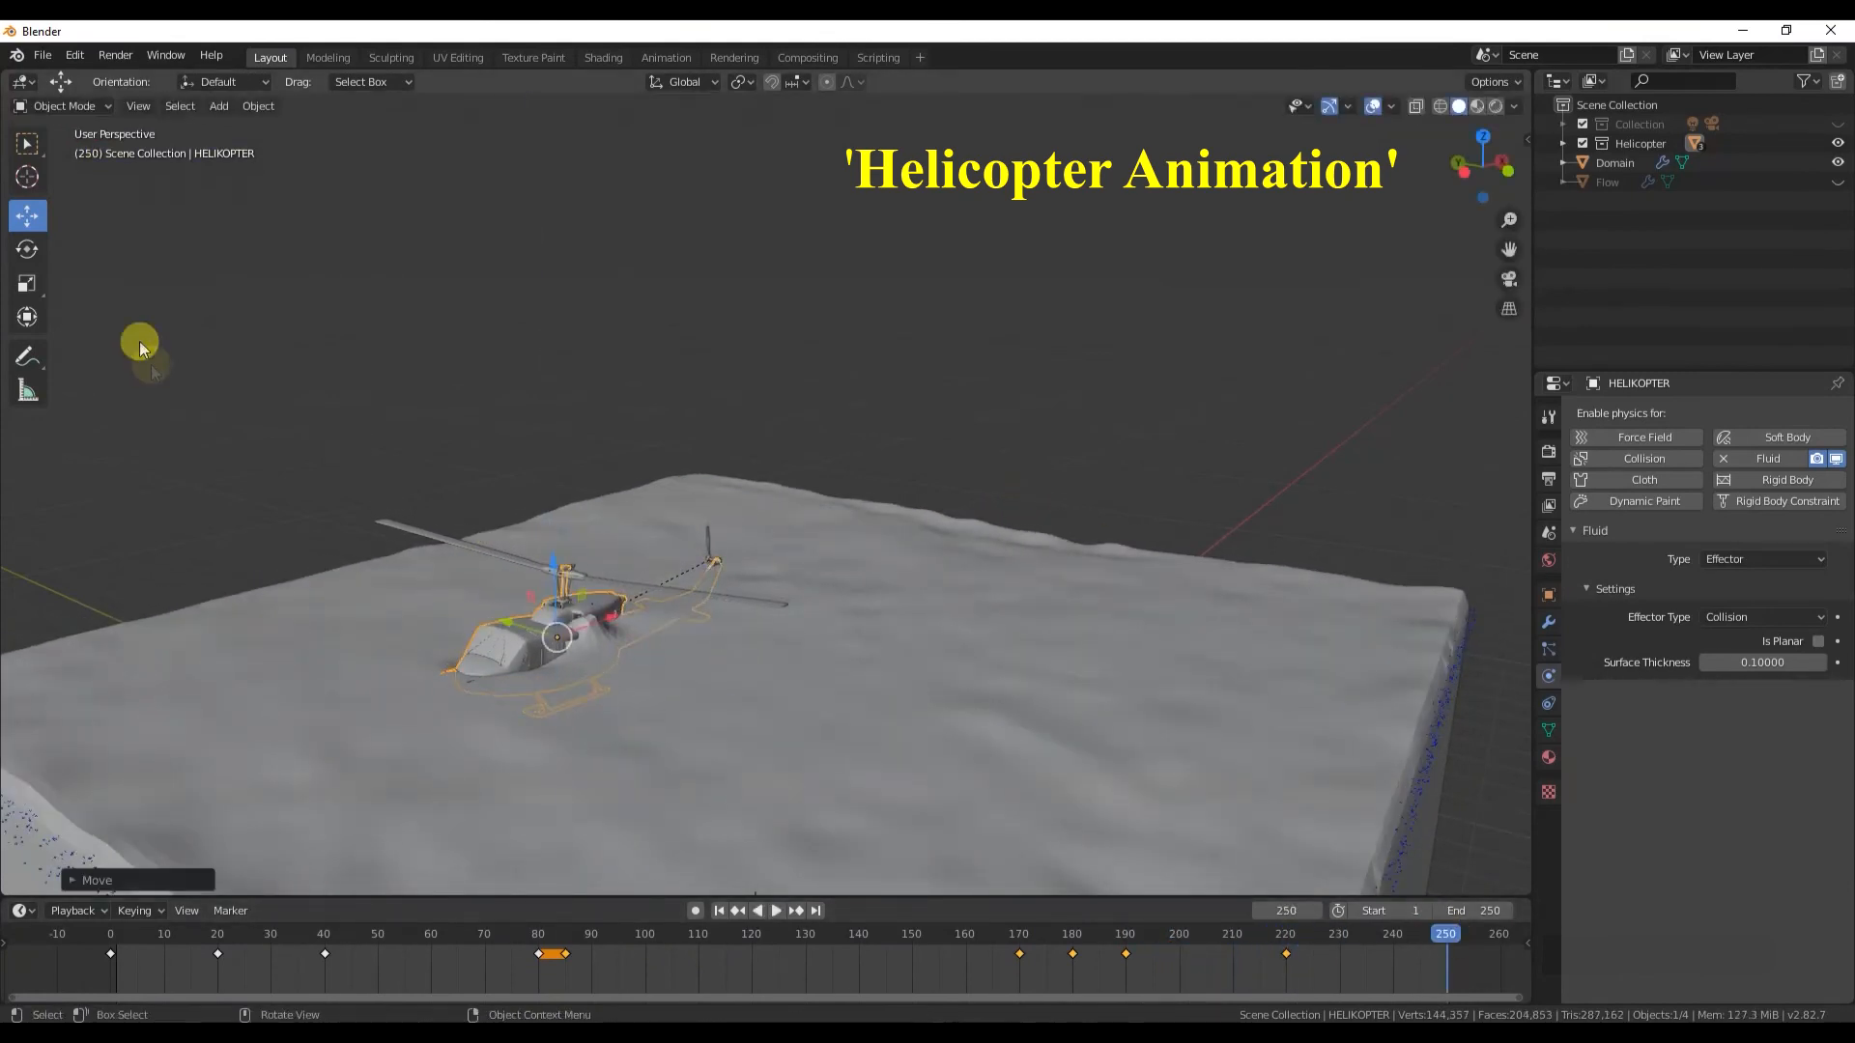
mouse_move(525, 663)
mouse_down()
mouse_move(589, 676)
mouse_move(541, 667)
mouse_up()
key(i)
click(933, 435)
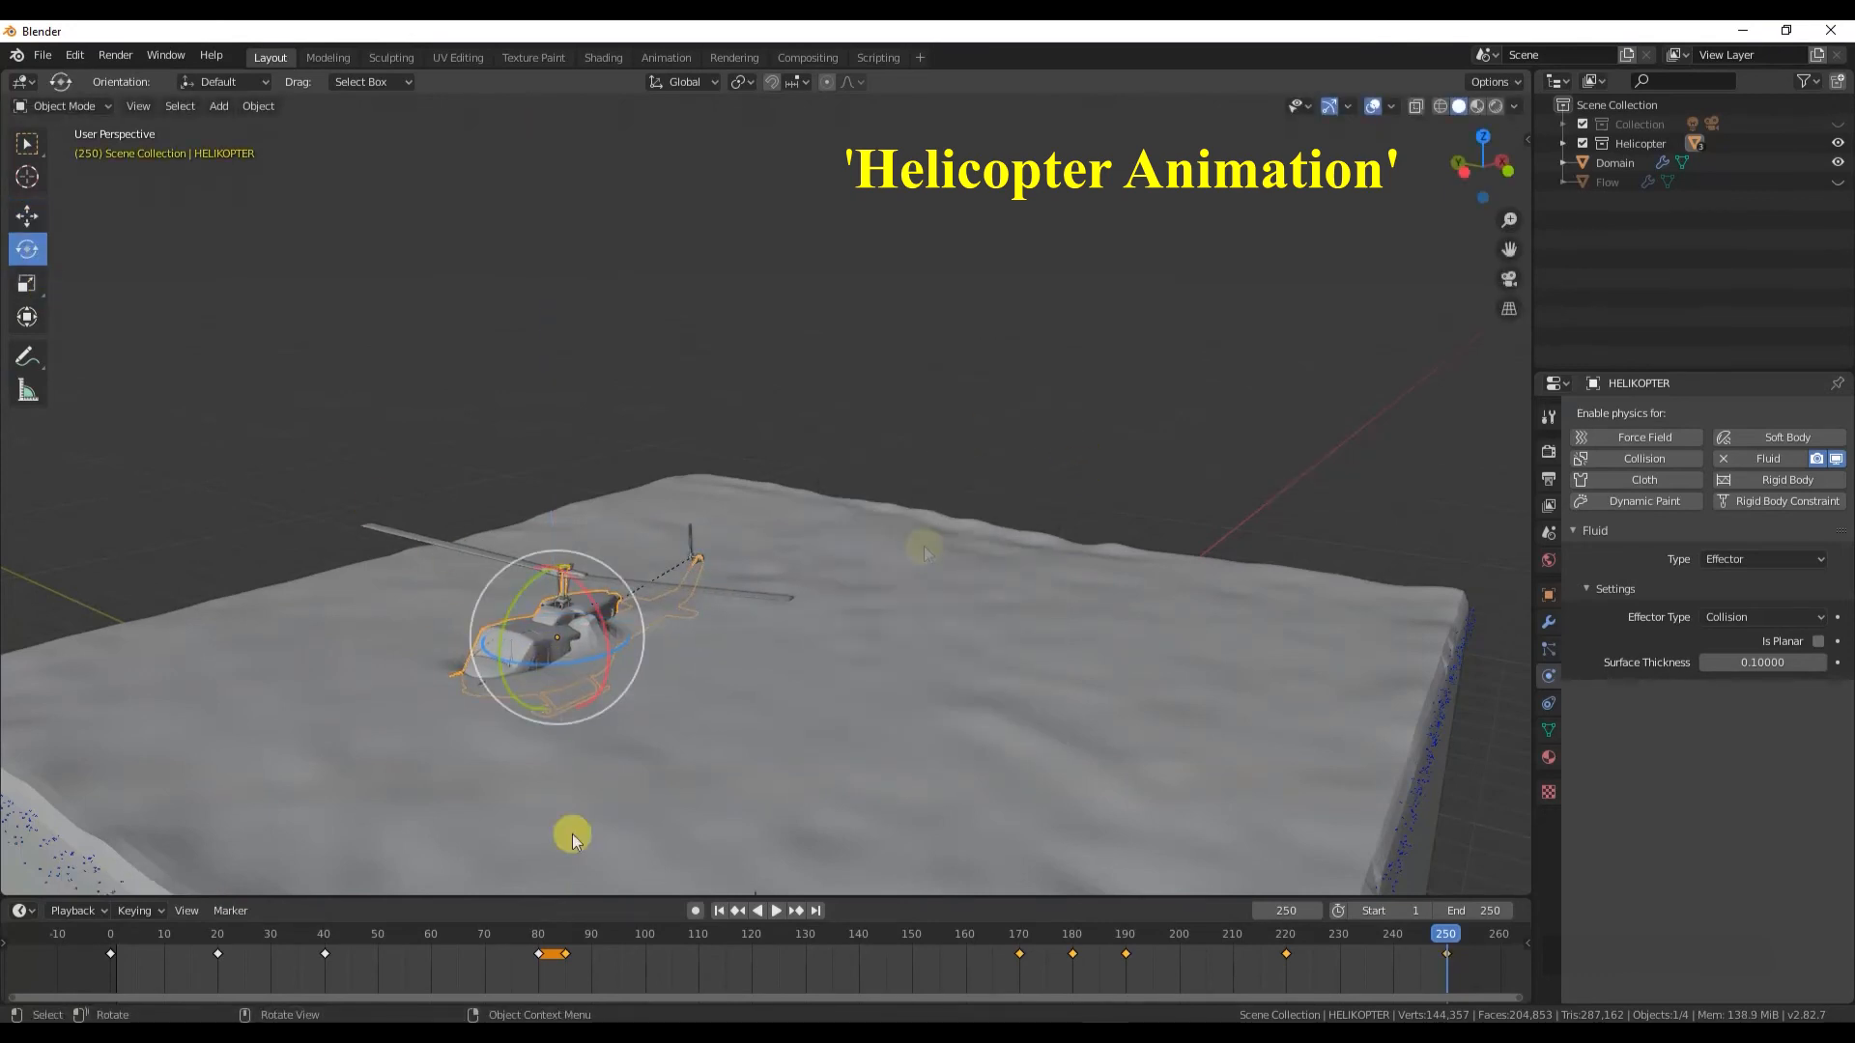
- Switch to the camera view in an enlarged 3D viewport and lock the camera to the view
scroll(960, 561, down, 5)
key(KP_0)
key(Home)
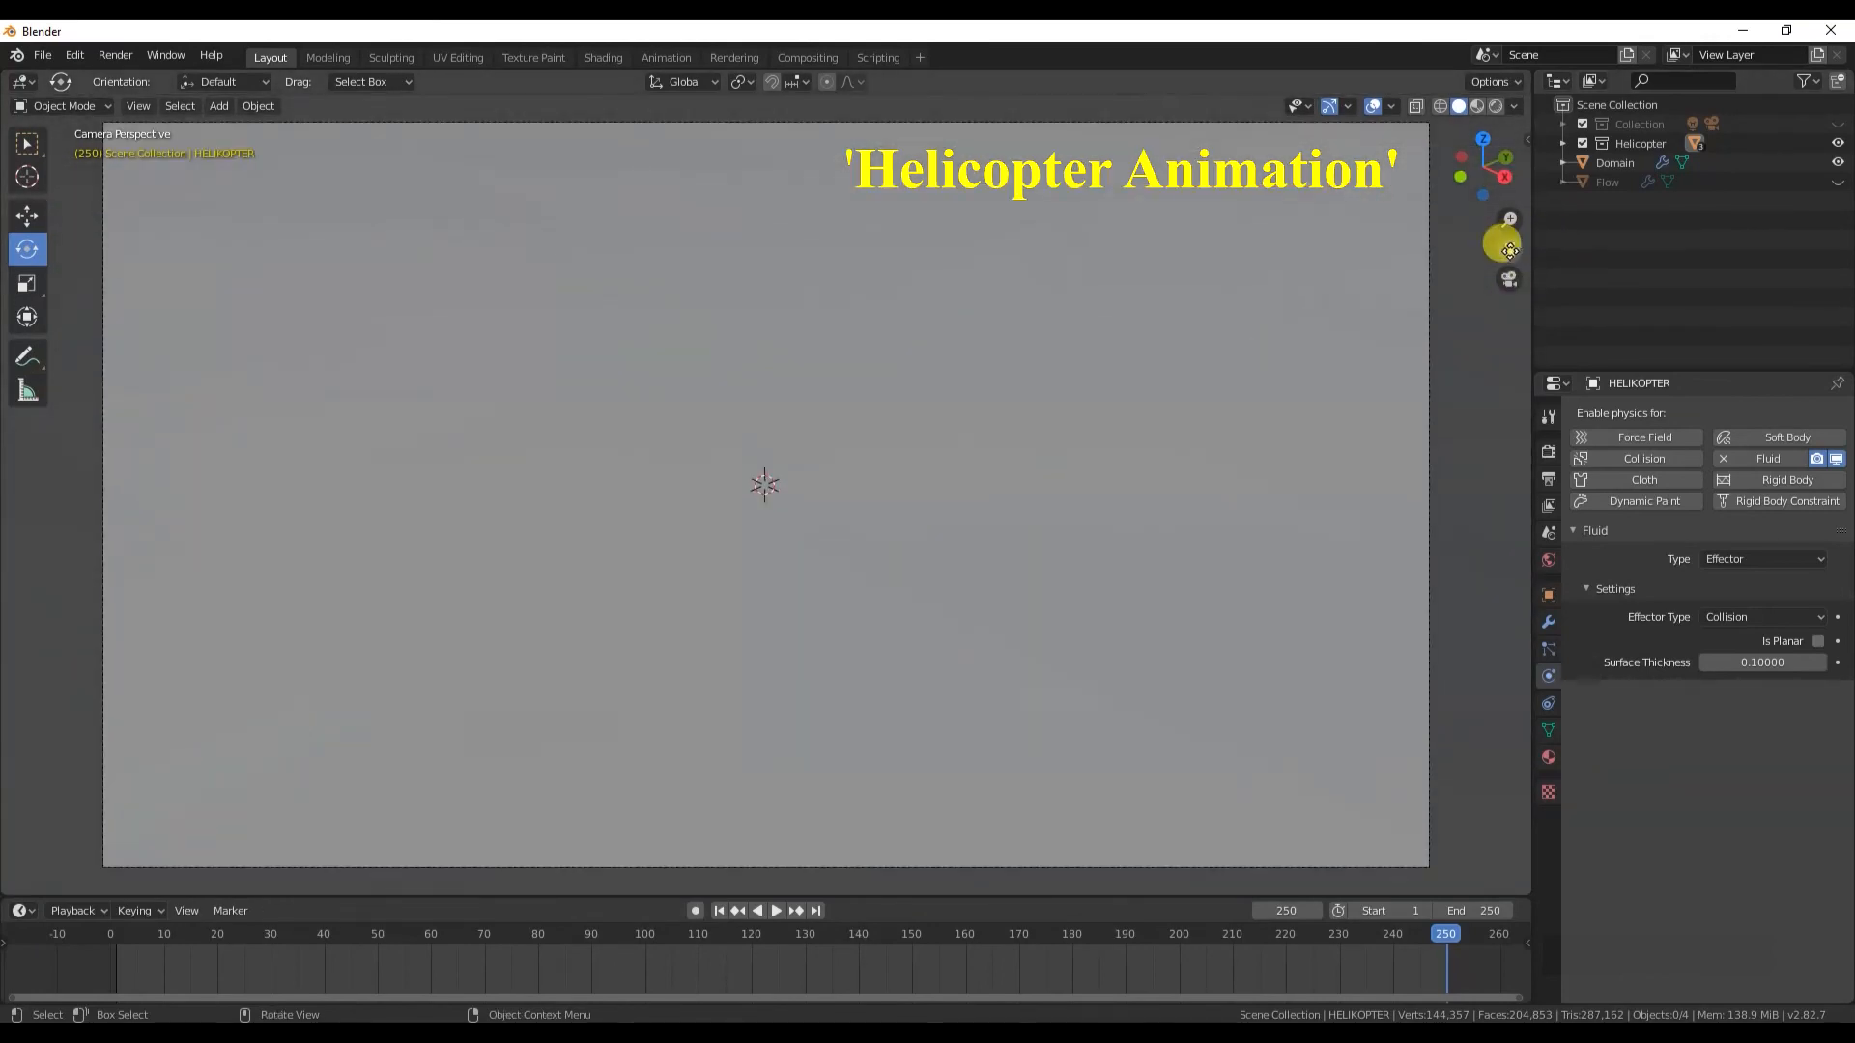
drag(981, 897, 979, 935)
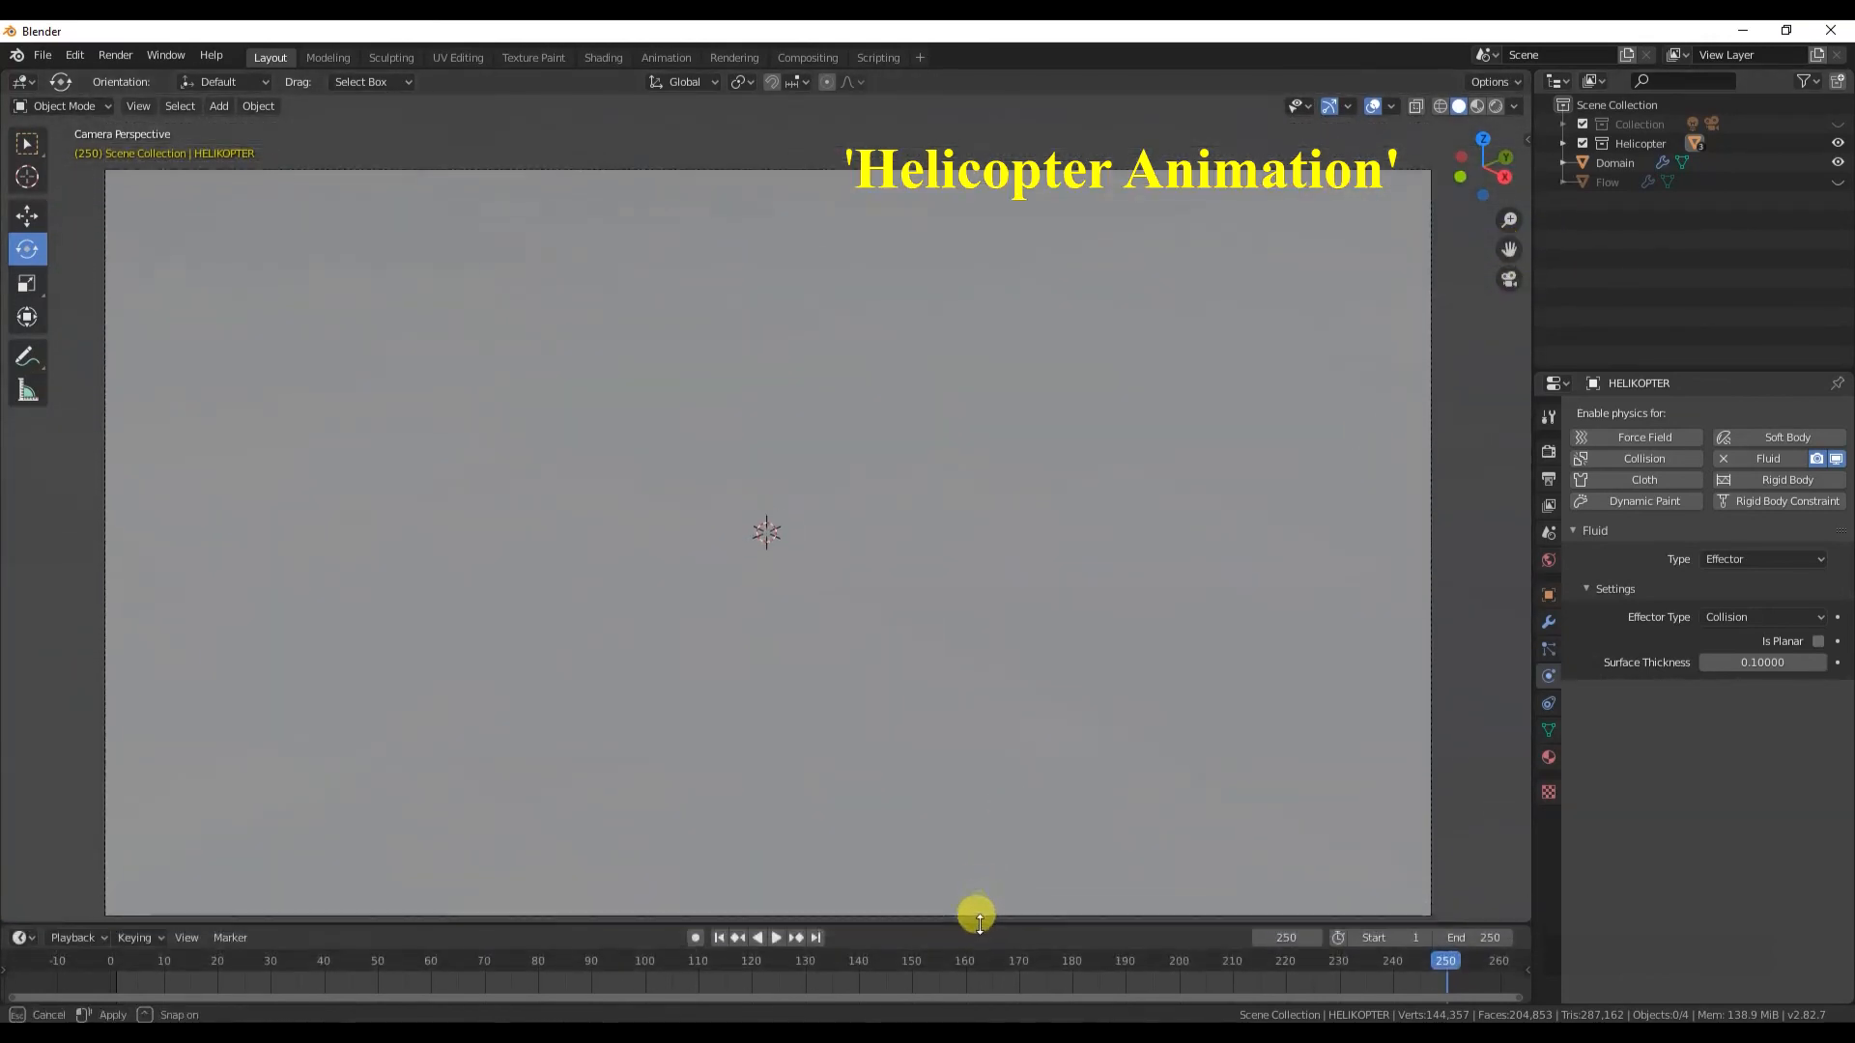
key(n)
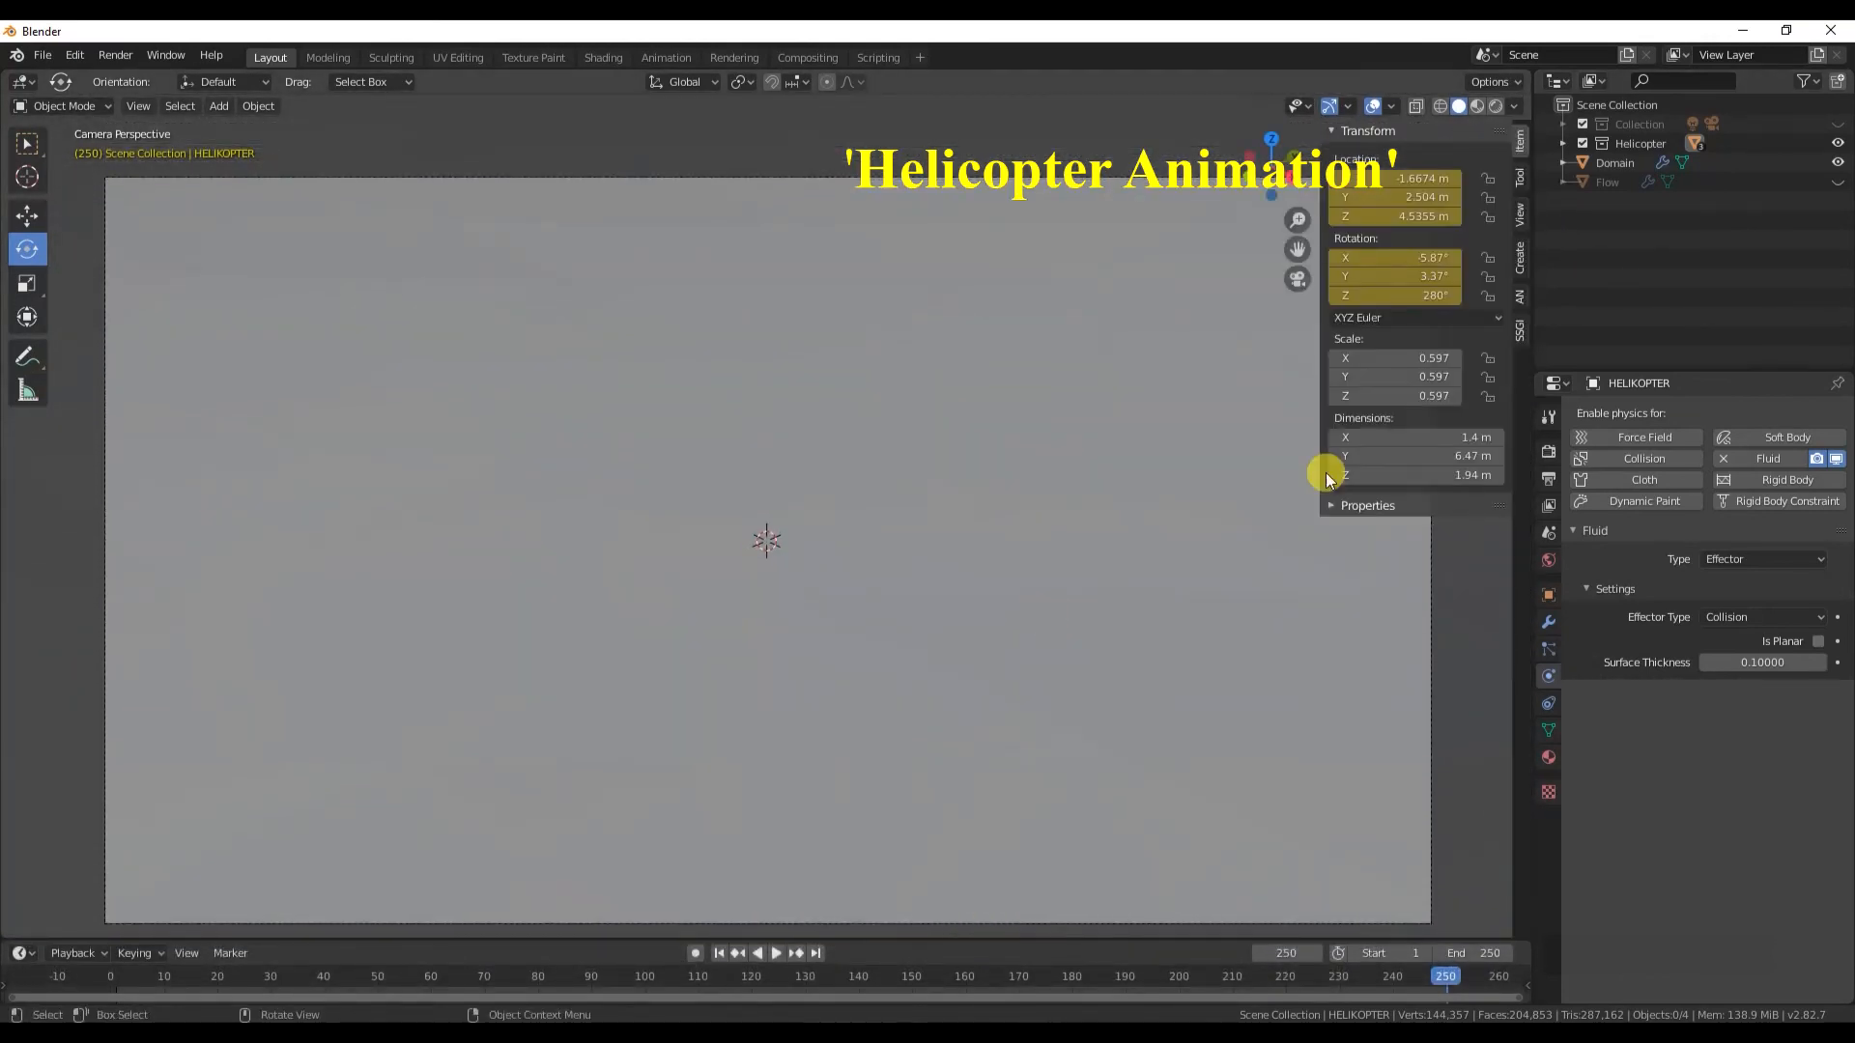
click(1520, 217)
click(1496, 371)
key(n)
- Reposition the camera so its frame shows the helicopter and the whole water surface from the front, with the Select Box tool active
scroll(1073, 541, down, 5)
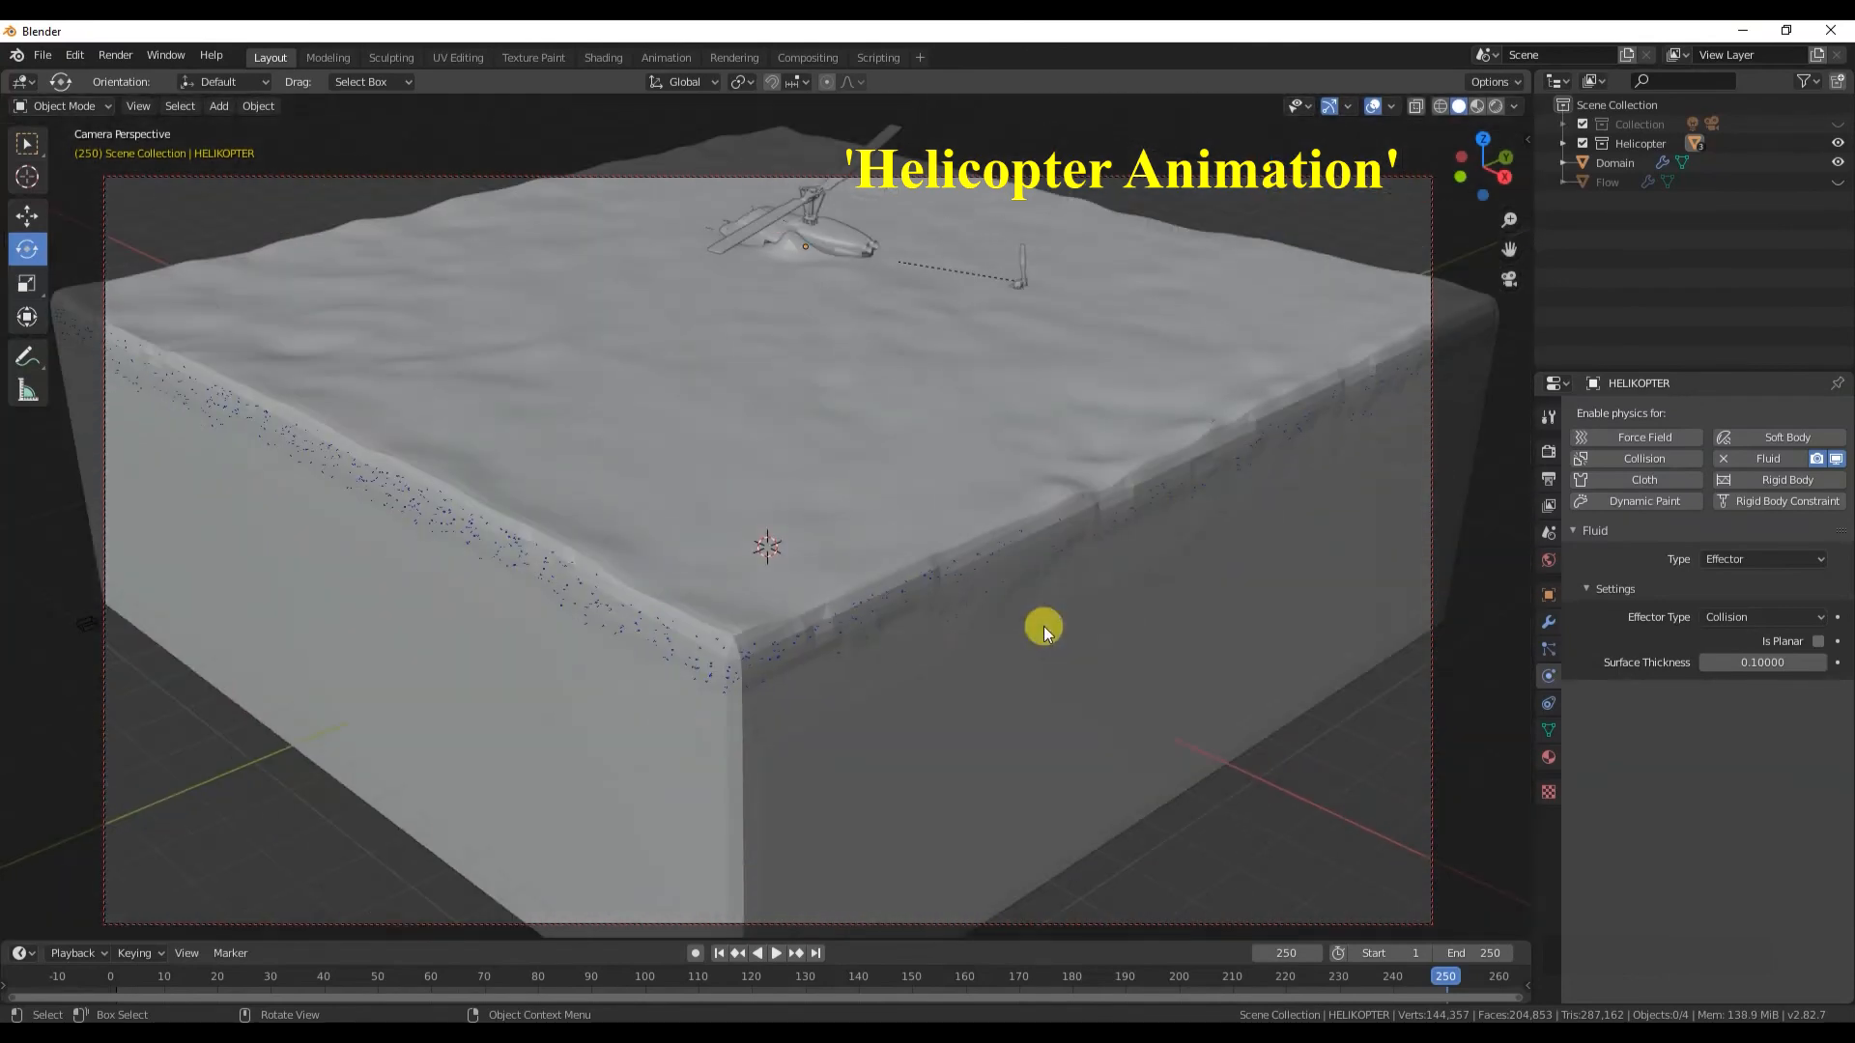
middle_drag(1044, 628, 1145, 607)
drag(1507, 251, 1583, 344)
middle_drag(798, 462, 820, 461)
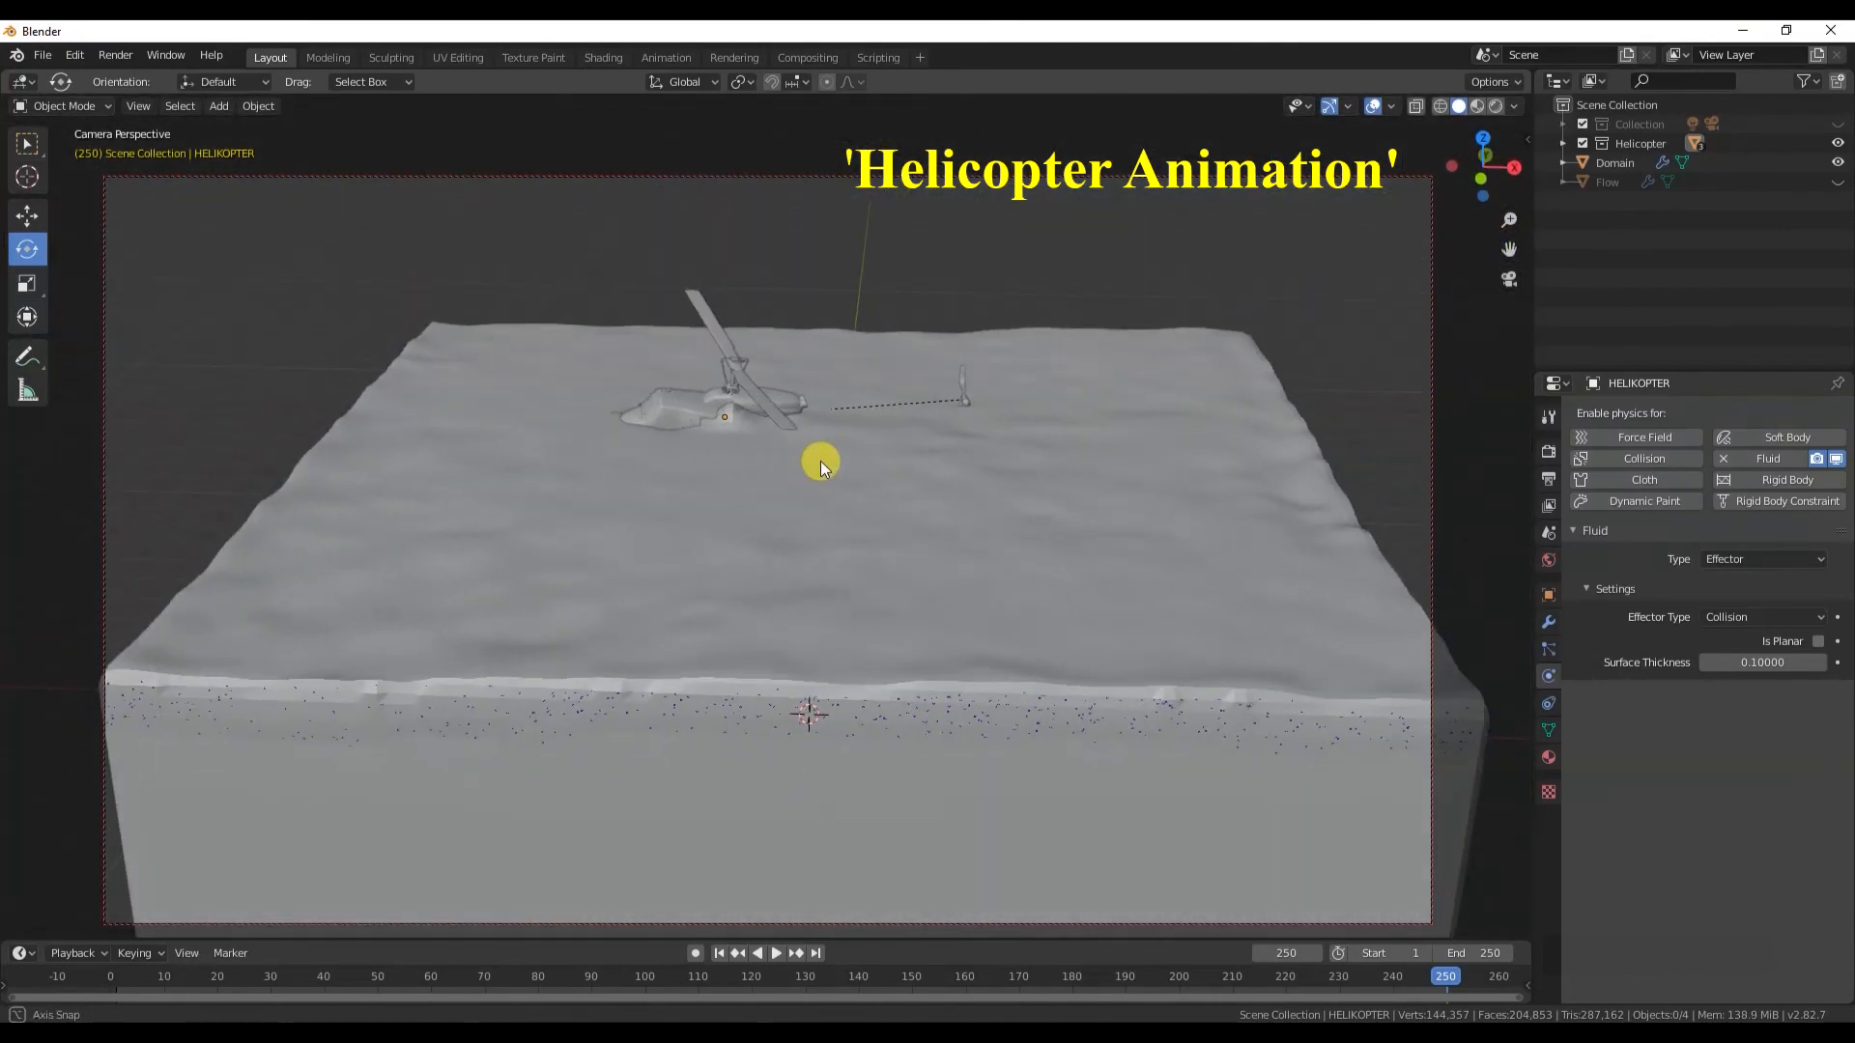
mouse_move(1509, 250)
mouse_down()
mouse_move(1485, 328)
mouse_move(1509, 254)
mouse_up()
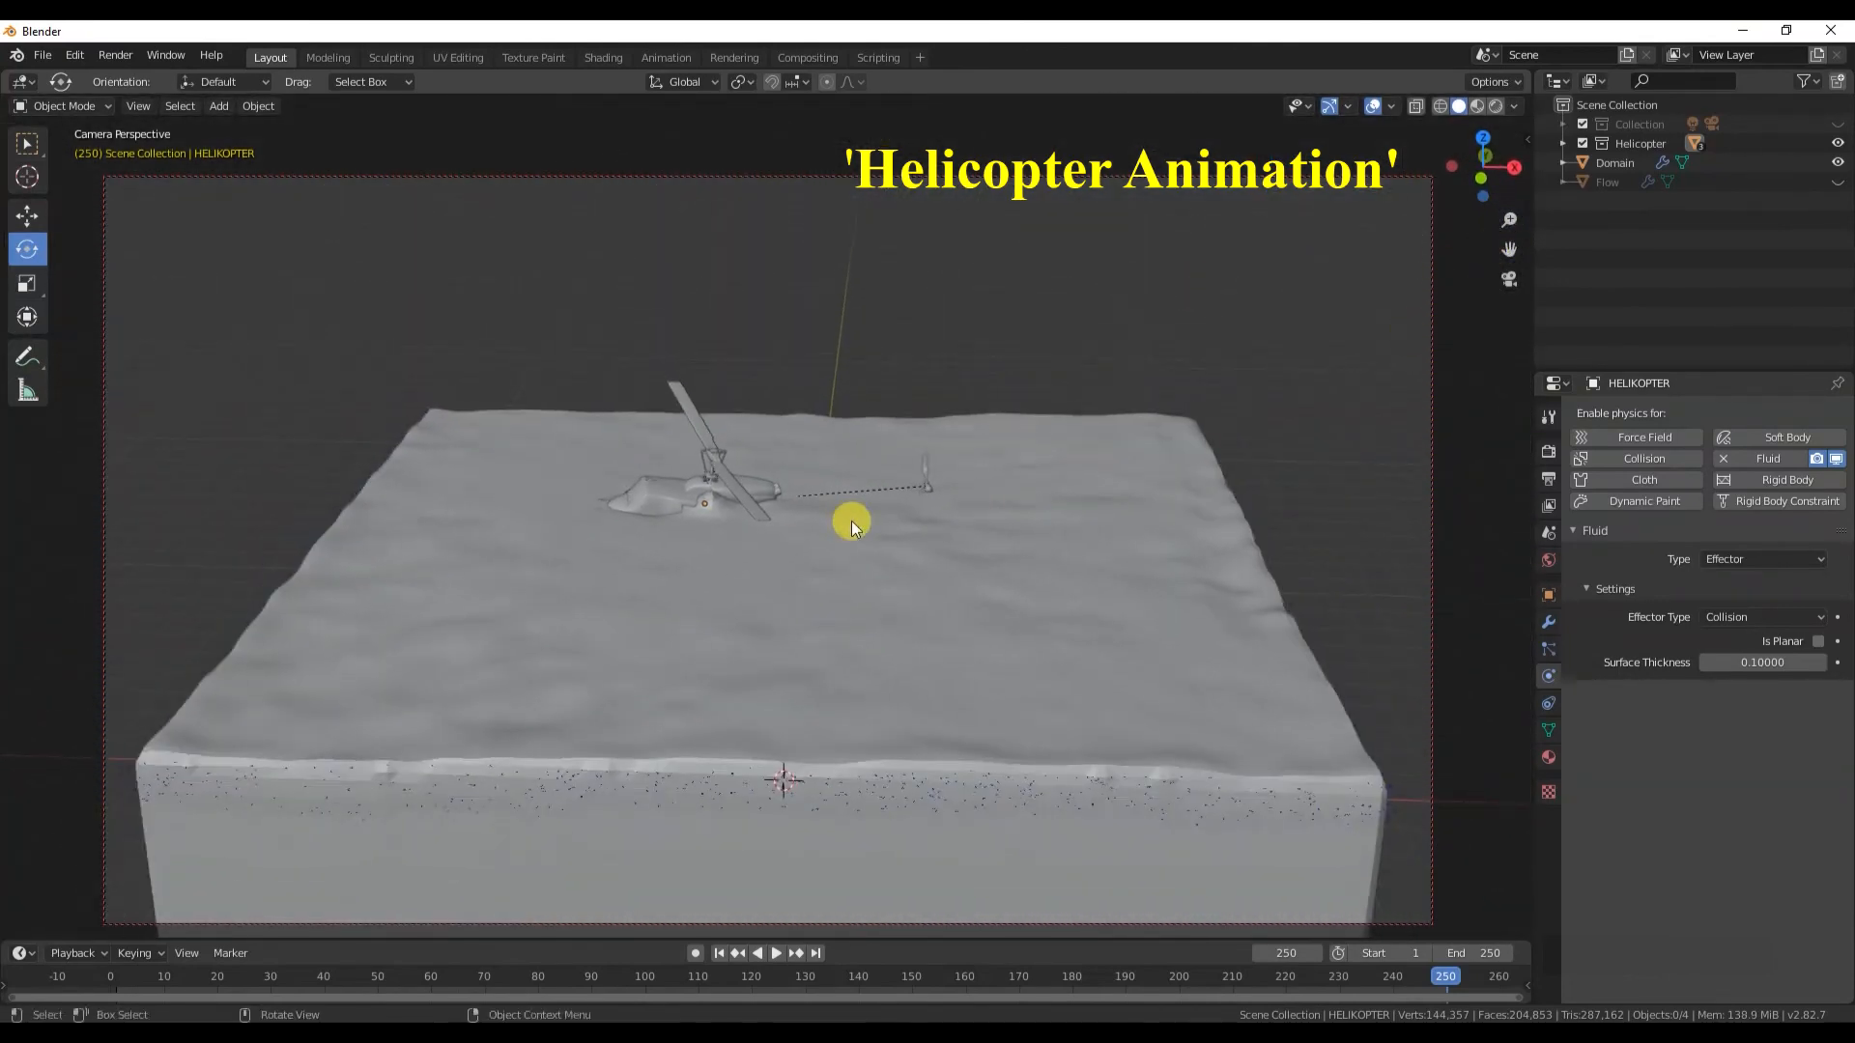
middle_drag(850, 520, 867, 520)
drag(1509, 221, 1506, 262)
click(1155, 522)
right_click(1155, 521)
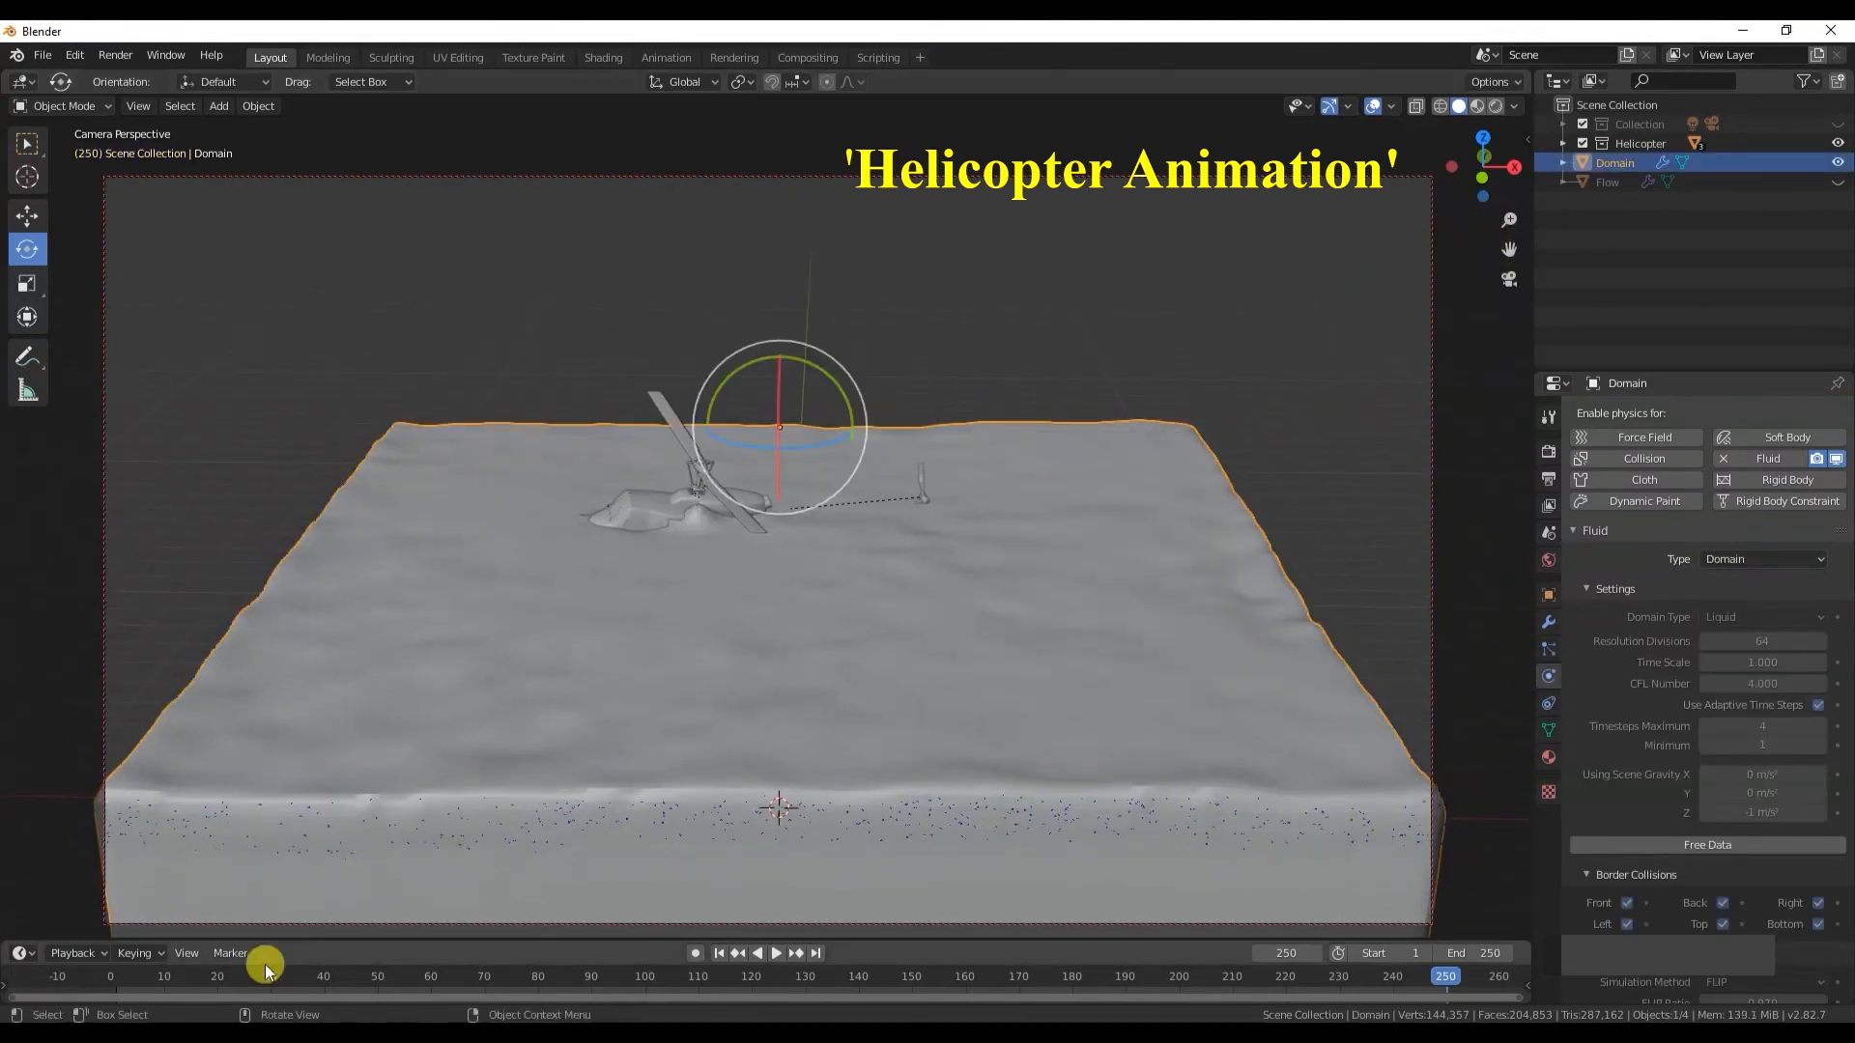
click(28, 151)
drag(1509, 249, 1503, 290)
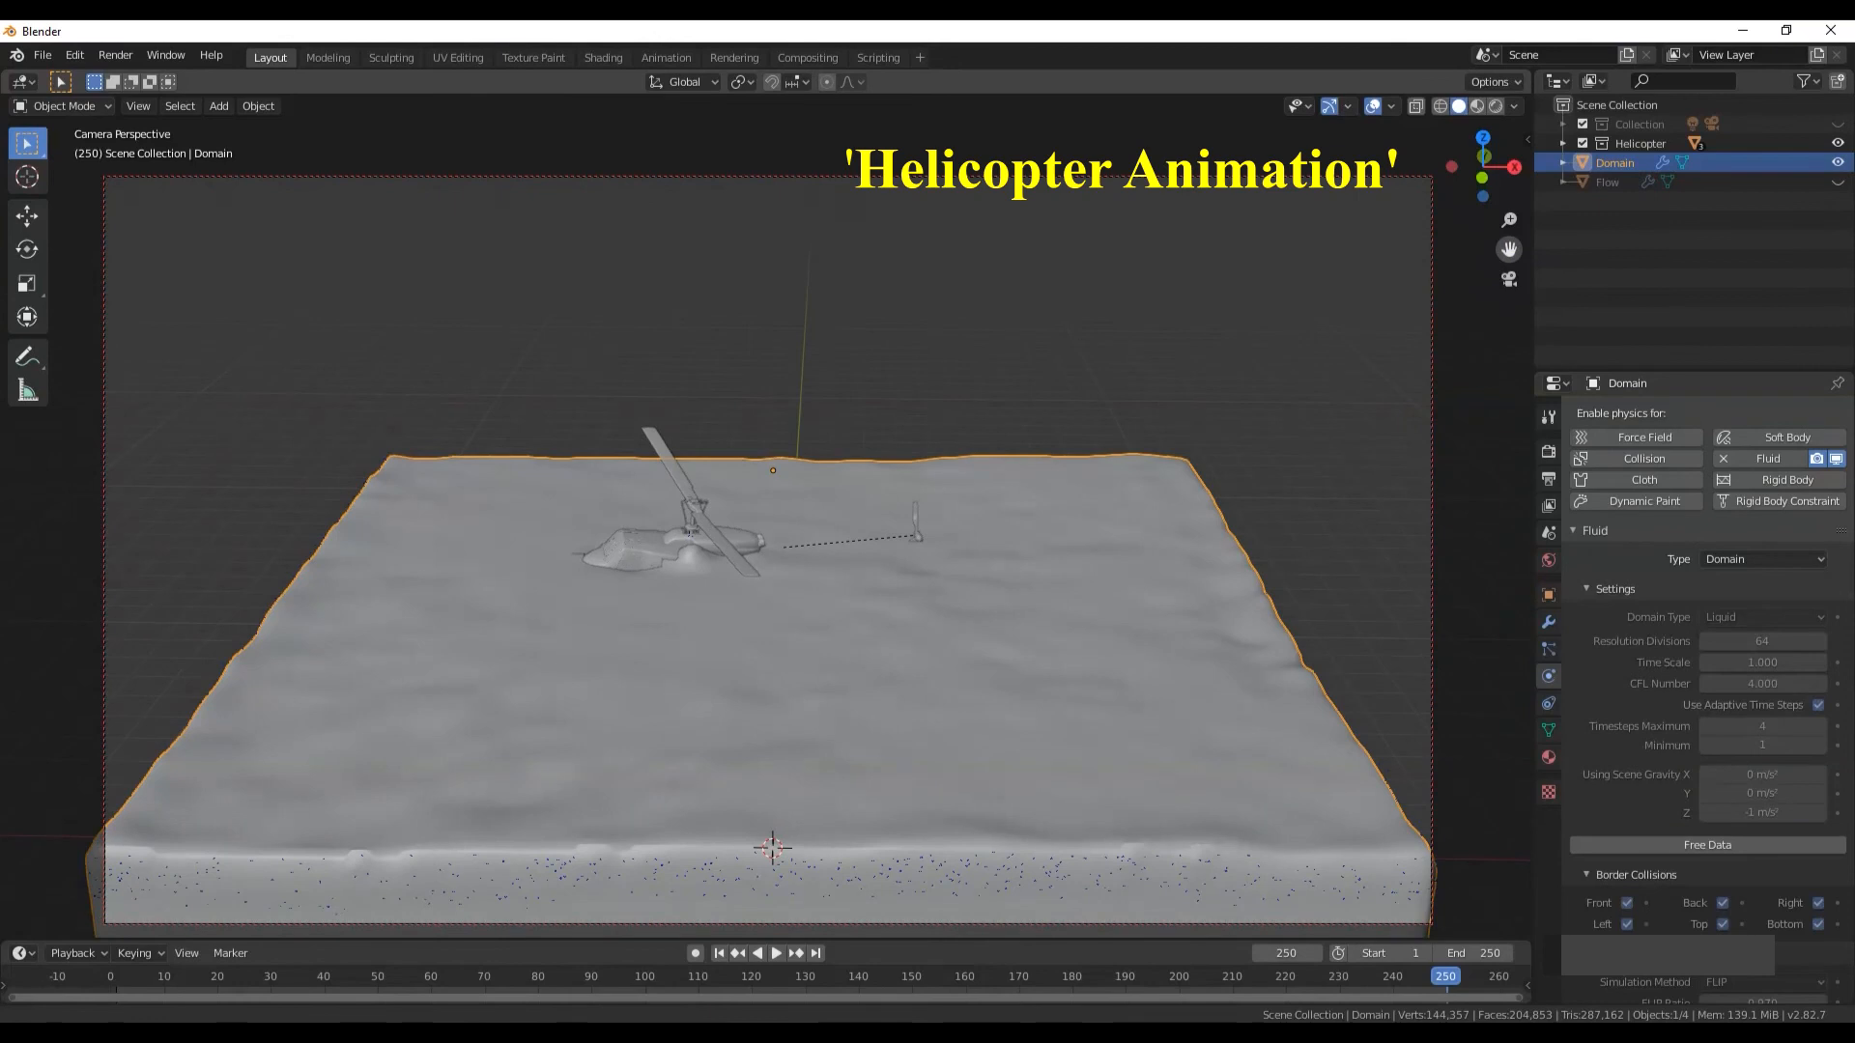
- Deselect the Domain and play the animation from frame 0 through the camera
click(1039, 304)
drag(135, 1003, 117, 1000)
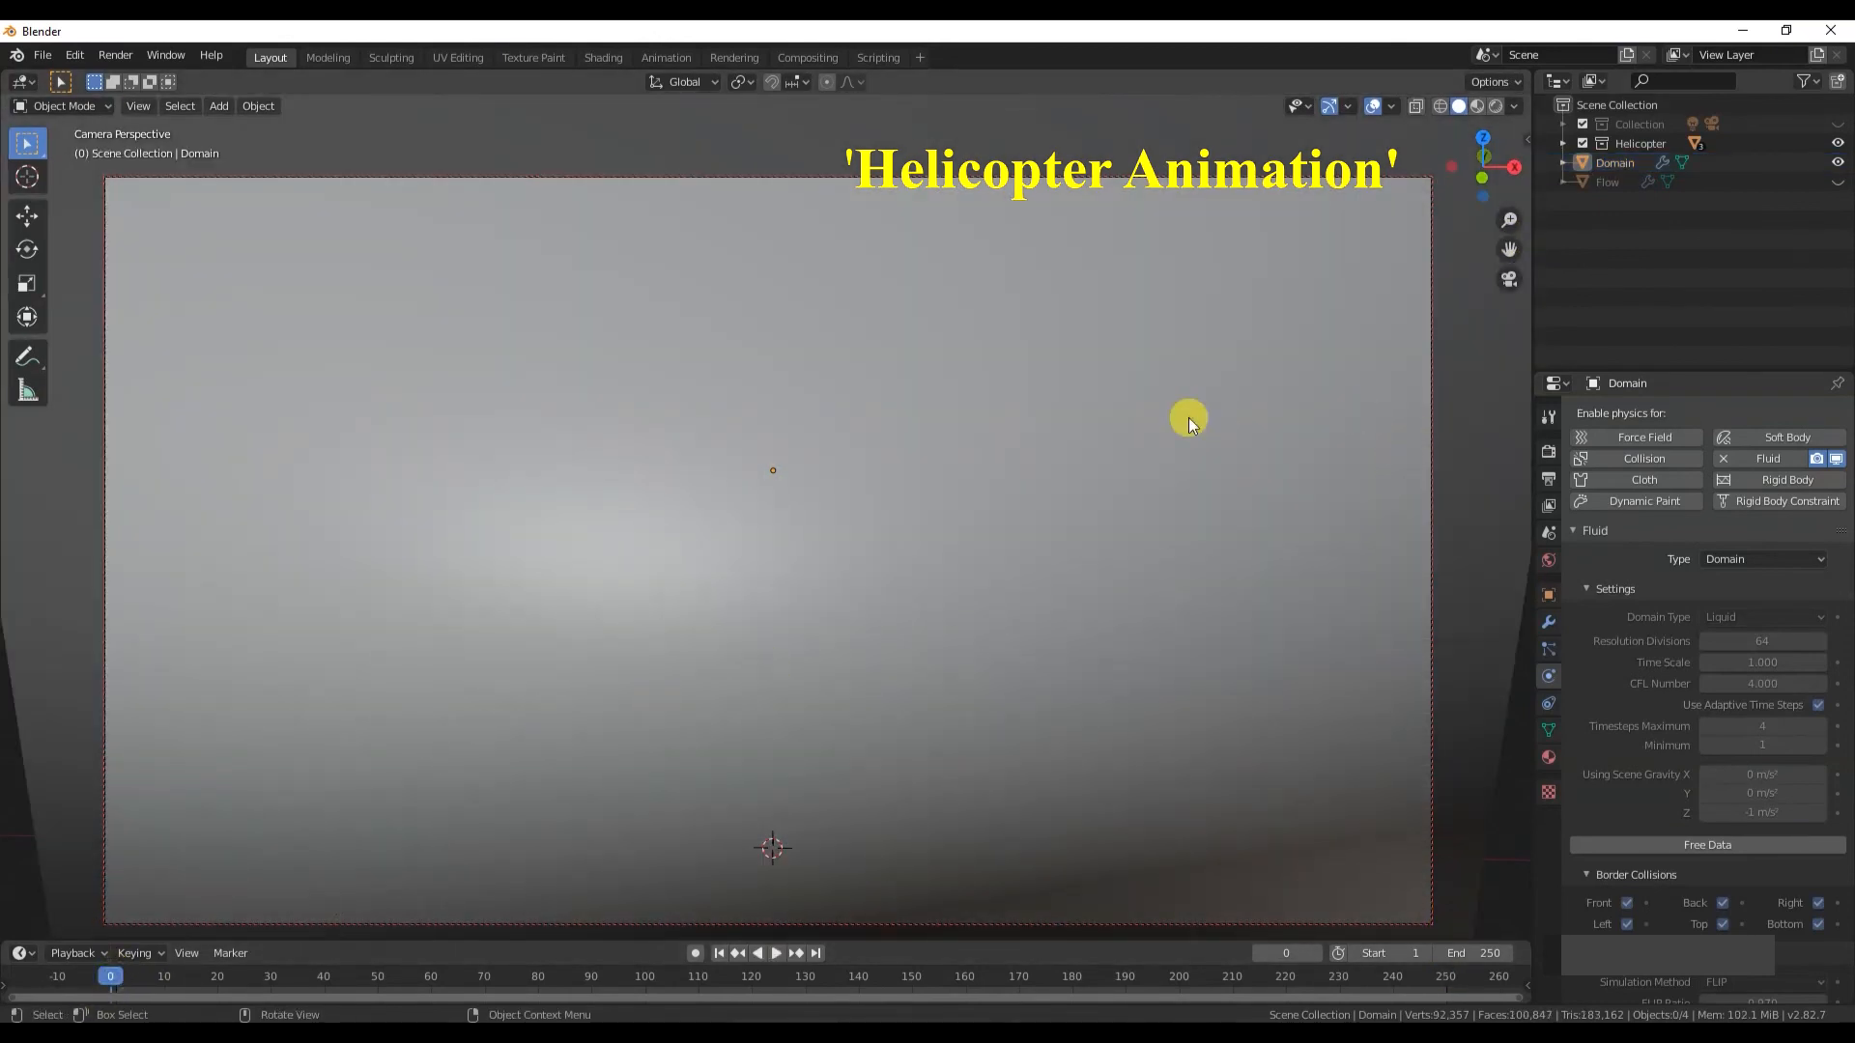
key(space)
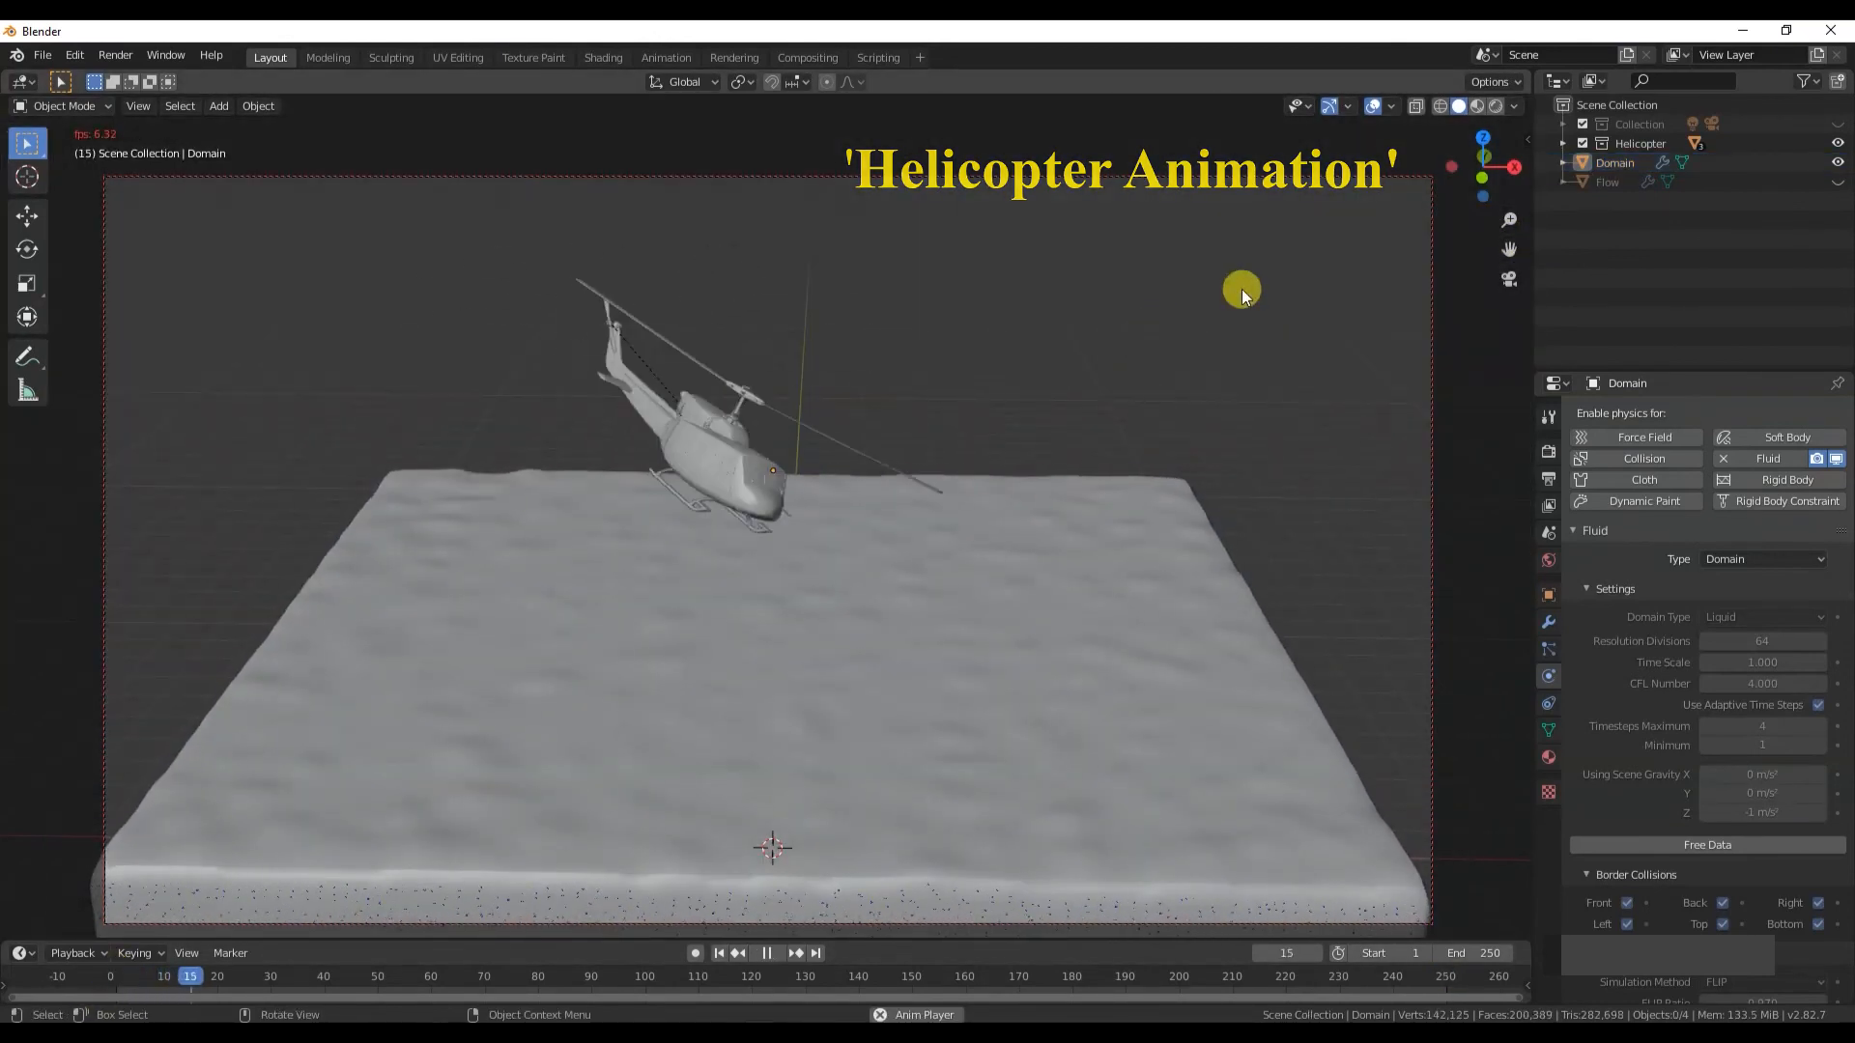